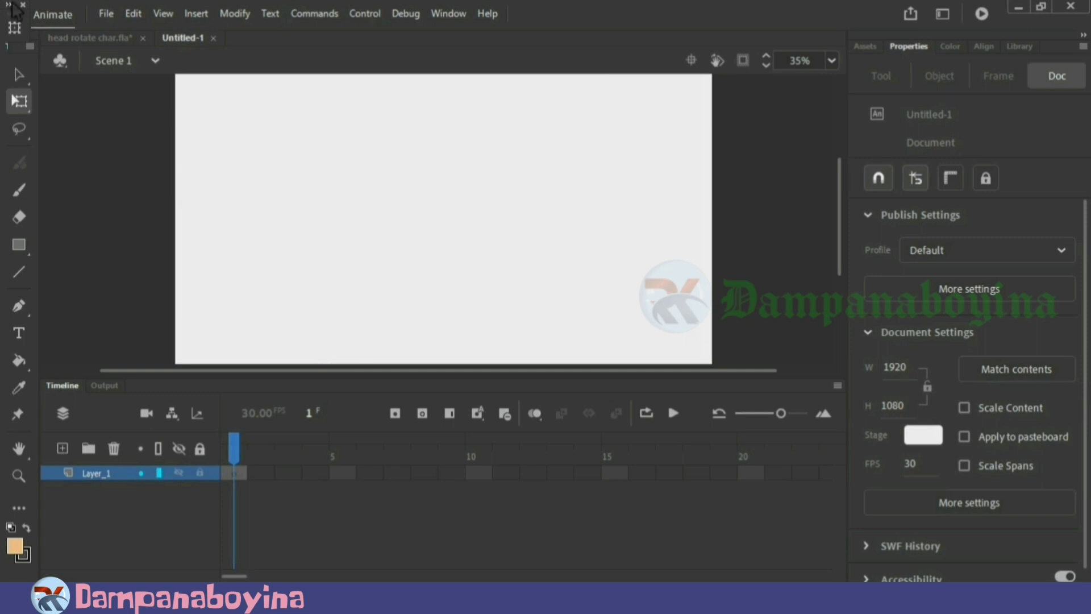
# Import head rotate char.ai from its folder onto the stage, converting to Animate layers and keeping objects at their original position.
pyautogui.click(106, 14)
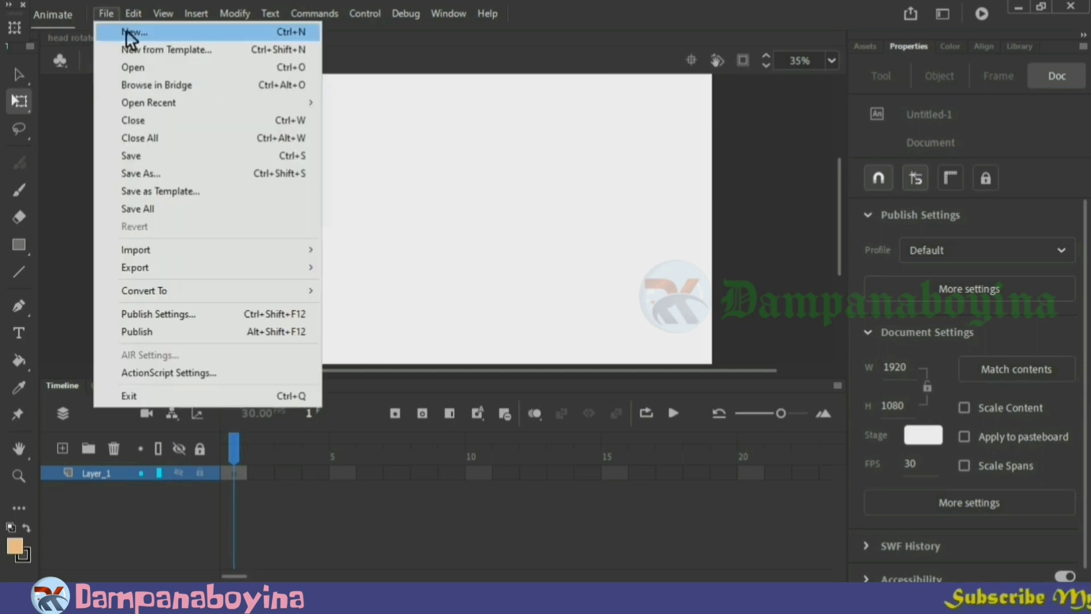
pyautogui.click(130, 33)
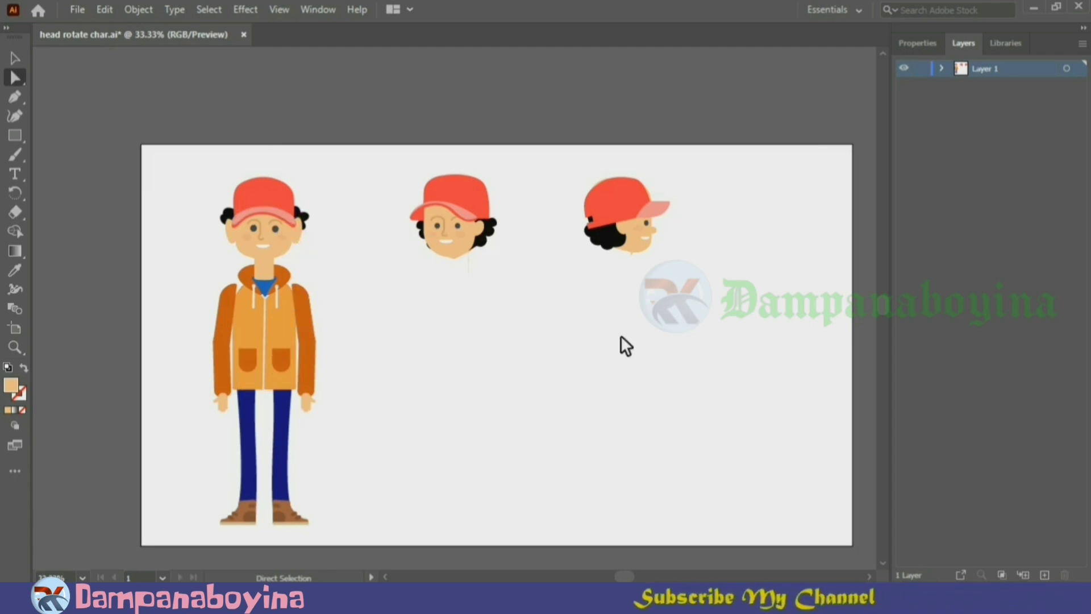
pyautogui.moveTo(104, 600)
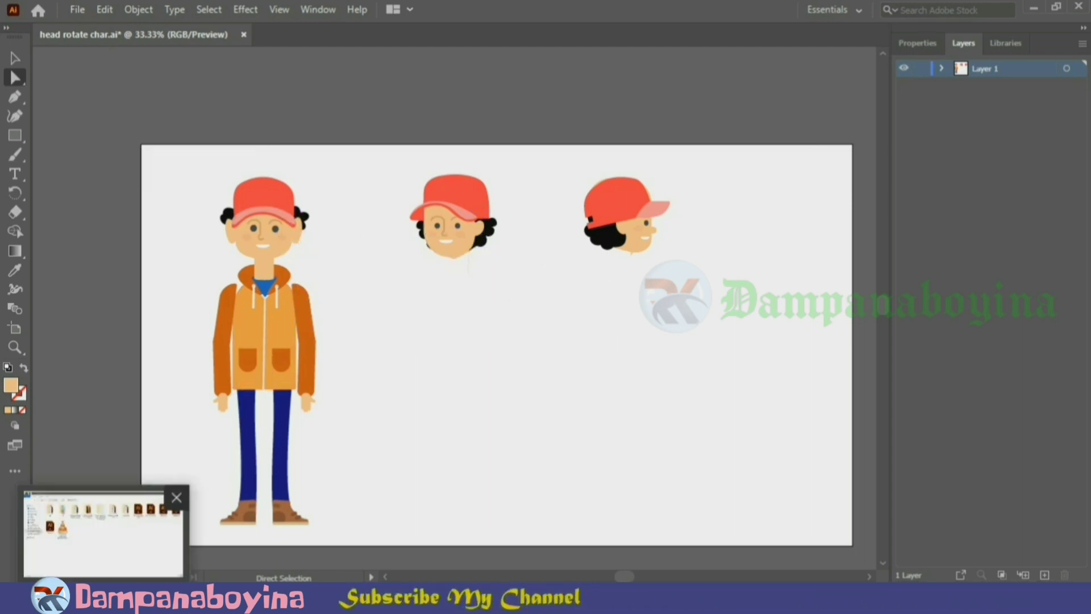
pyautogui.click(103, 534)
pyautogui.moveTo(885, 123); pyautogui.dragTo(370, 267)
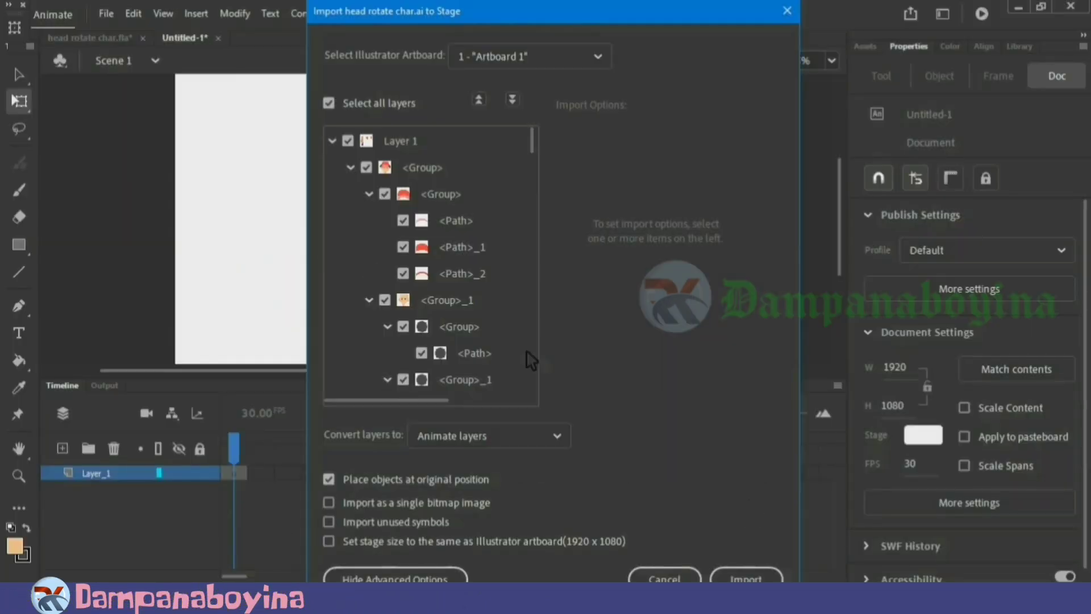
pyautogui.click(767, 578)
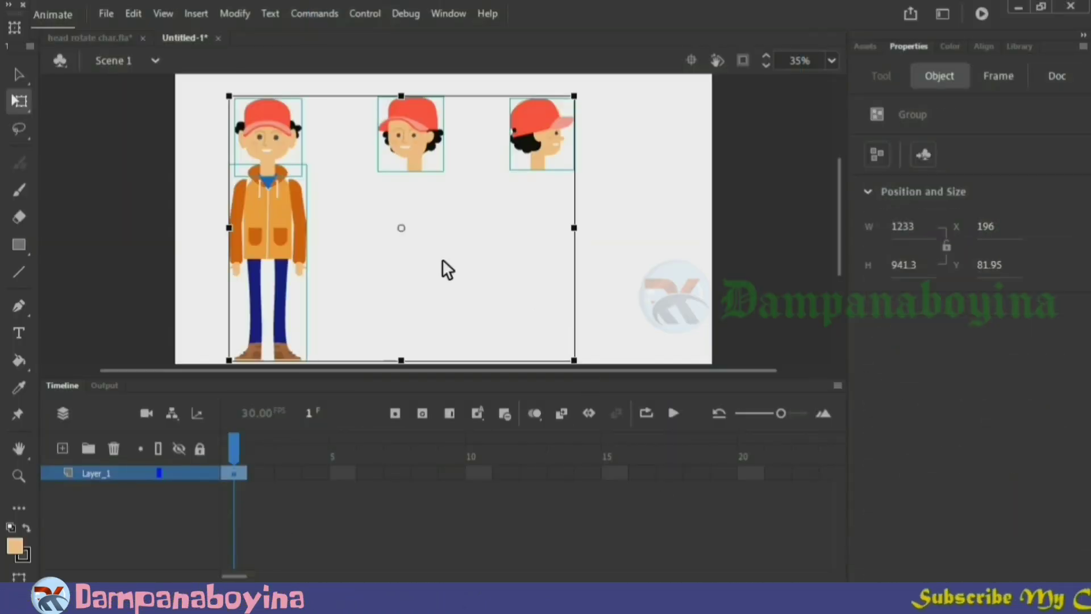
# Move the imported artwork to about X 376, Y 48 and convert it to a symbol.
pyautogui.moveTo(287, 212); pyautogui.dragTo(336, 202)
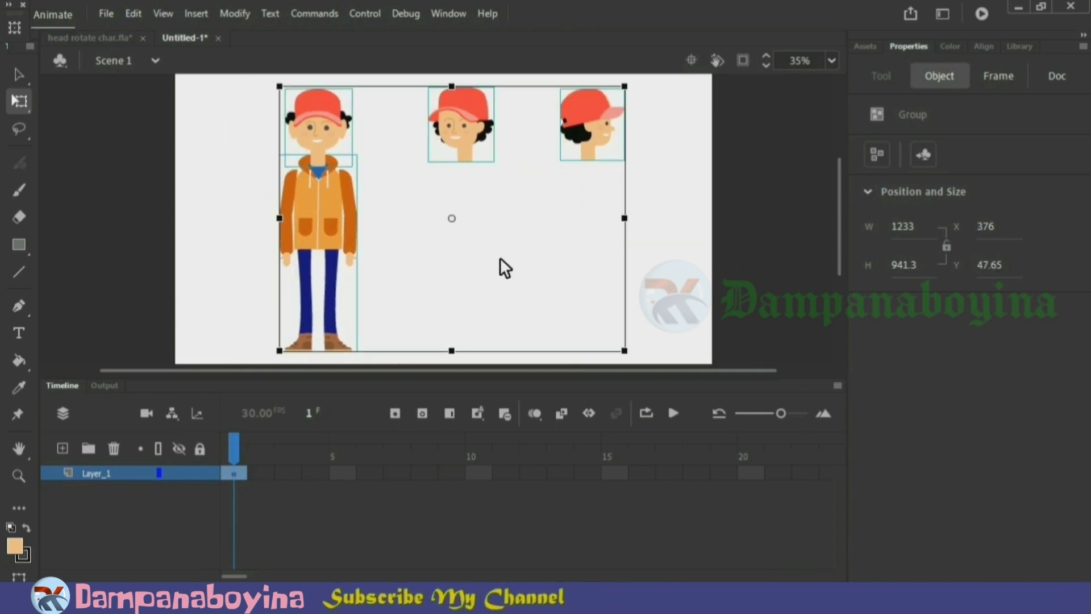
pyautogui.press('F8')
pyautogui.click(664, 117)
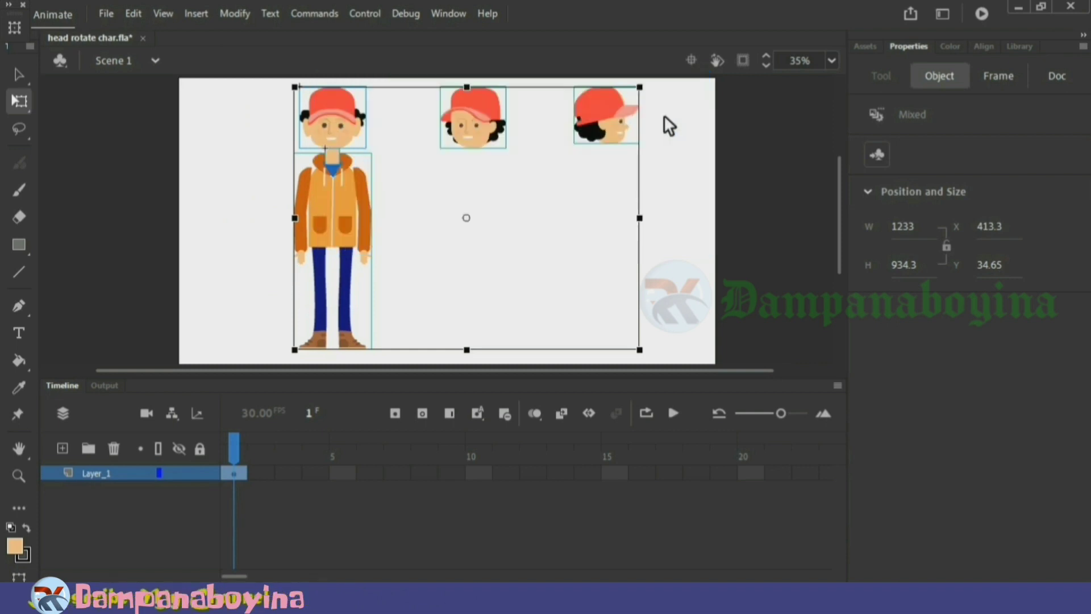
# Rename the main timeline layer as character.
pyautogui.doubleClick(111, 474)
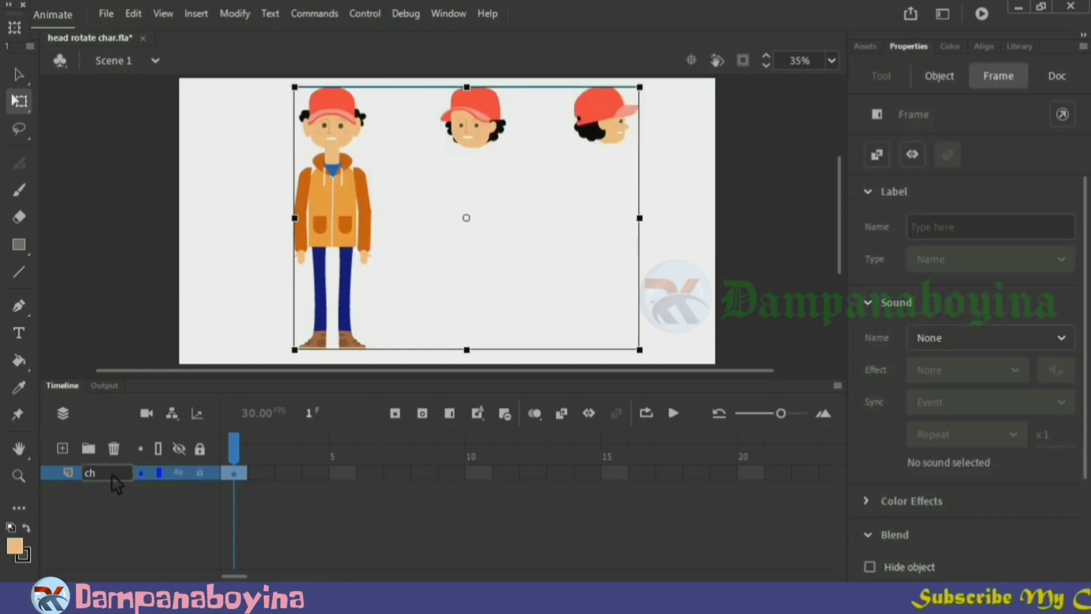
pyautogui.write('character')
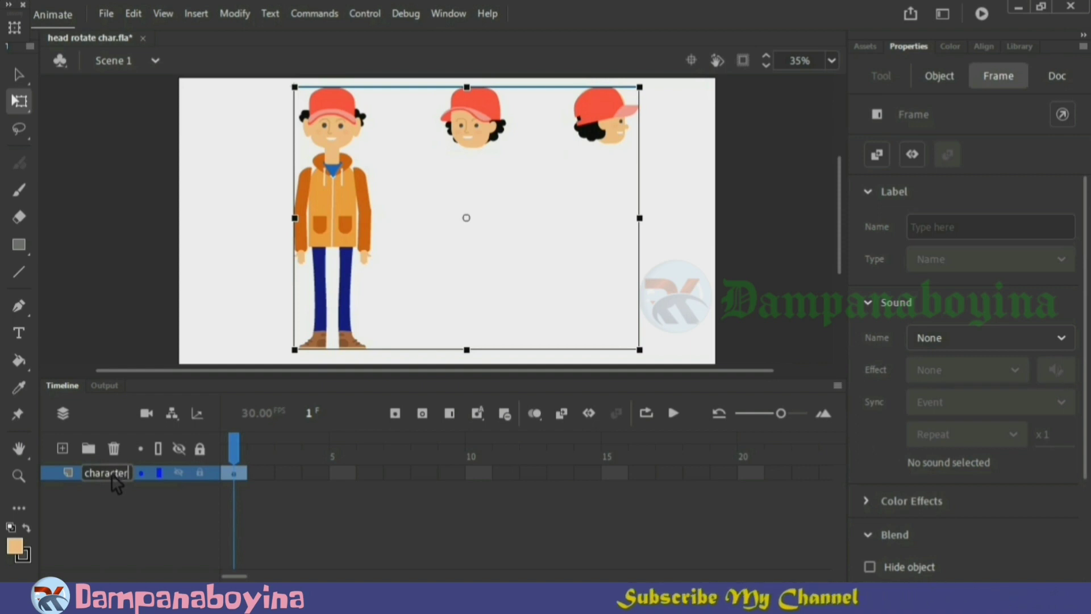
pyautogui.press('Return')
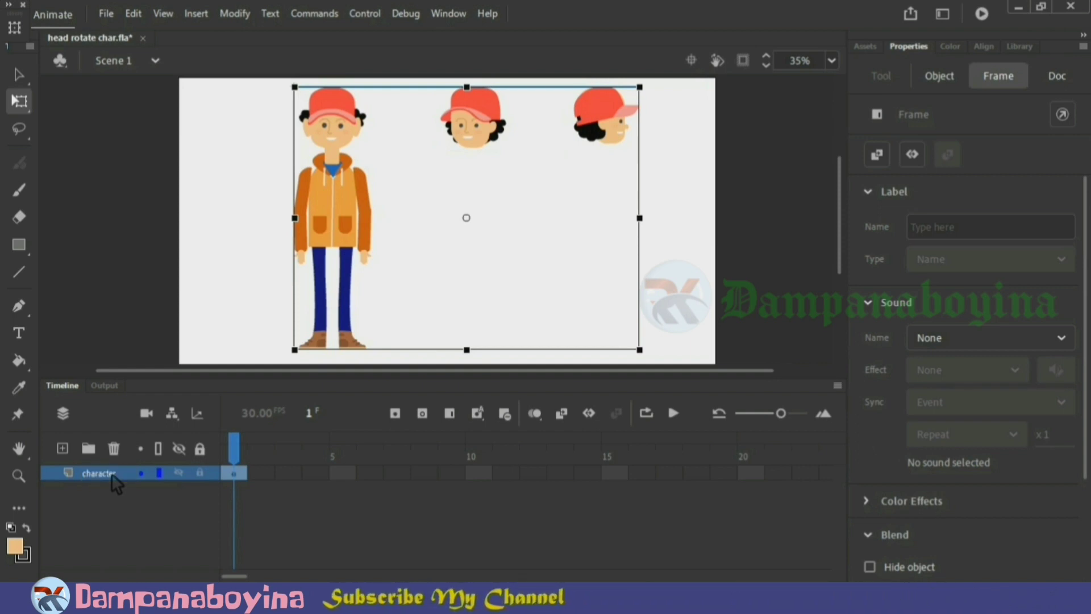
# Open the character symbol for editing and convert the three heads together into one symbol.
pyautogui.doubleClick(343, 227)
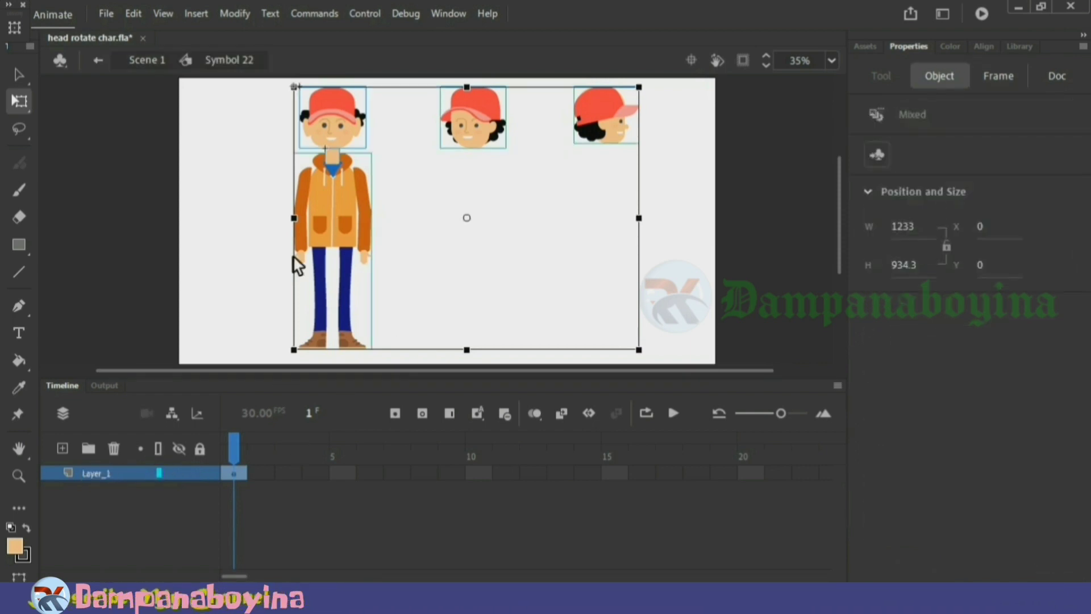
pyautogui.click(239, 258)
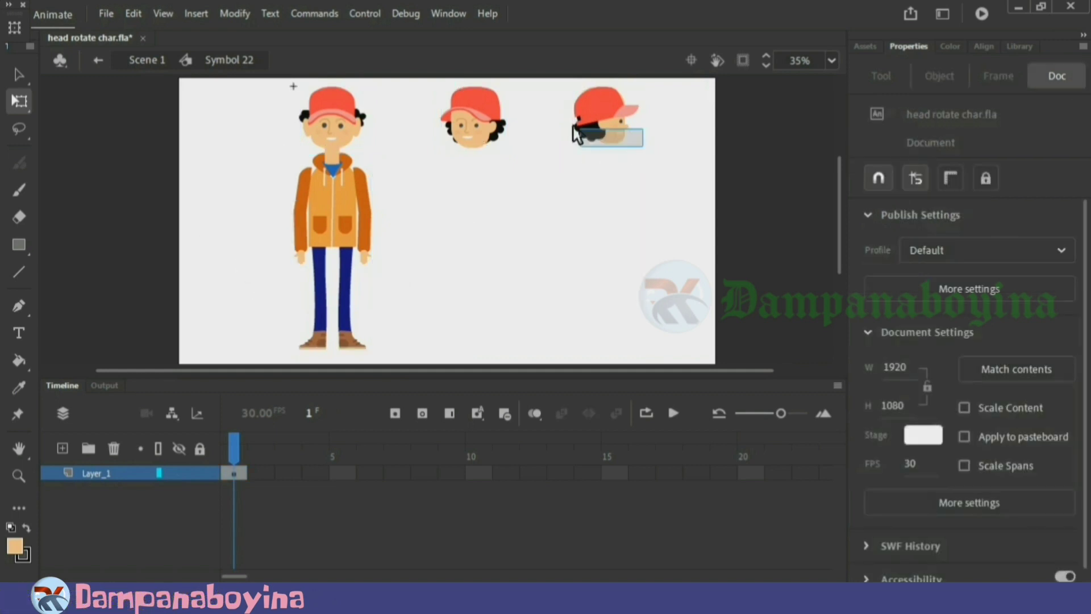
pyautogui.moveTo(575, 135); pyautogui.dragTo(405, 149)
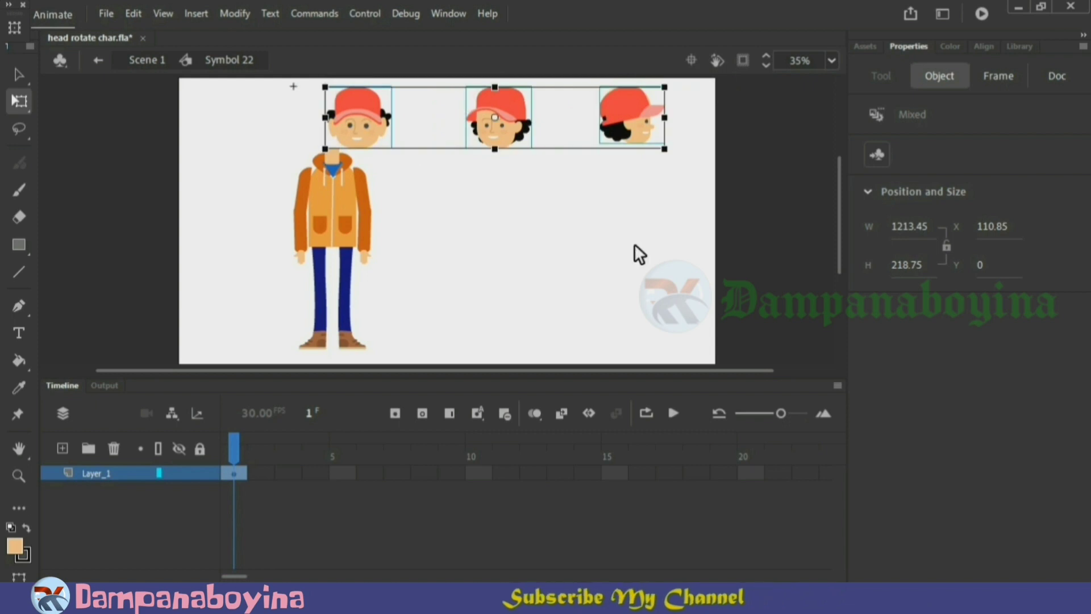
pyautogui.hotkey('ctrl', 'z')
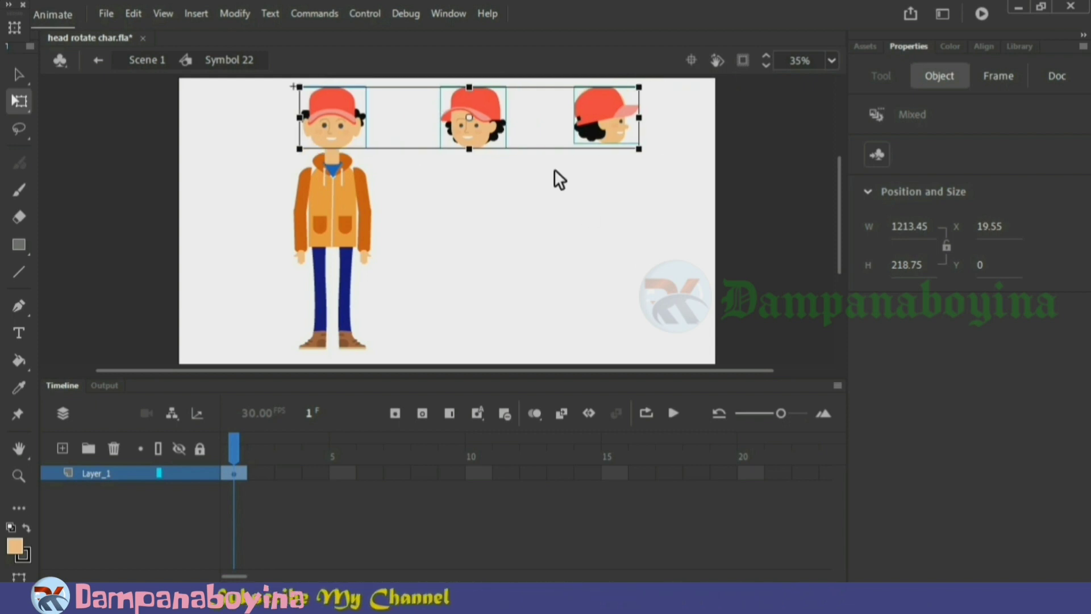
pyautogui.press('F8')
pyautogui.click(688, 118)
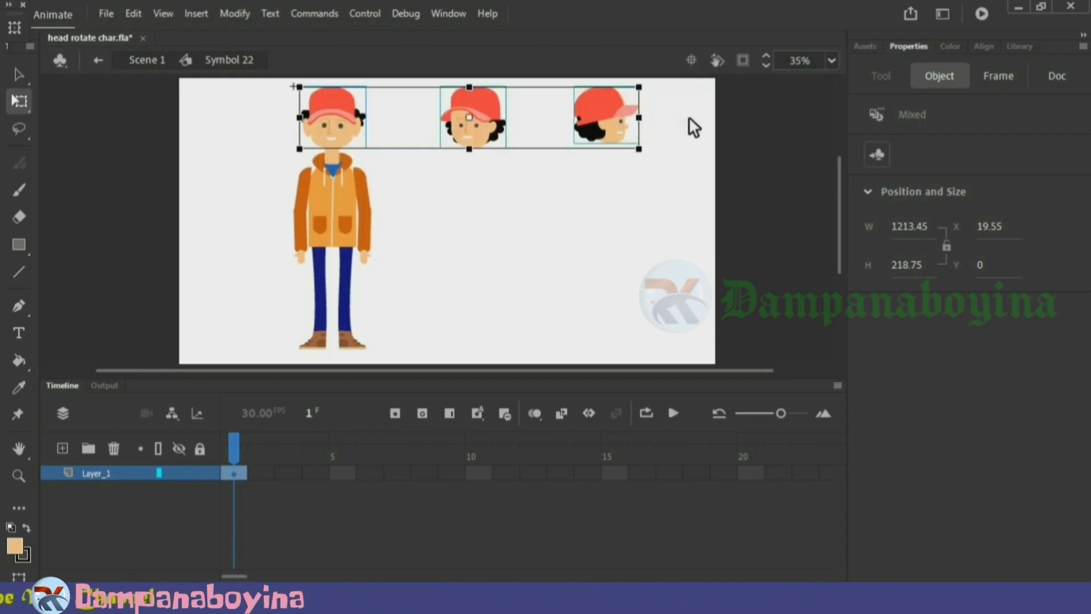
# Rename the layer inside the character symbol as body.
pyautogui.click(460, 259)
pyautogui.click(353, 305)
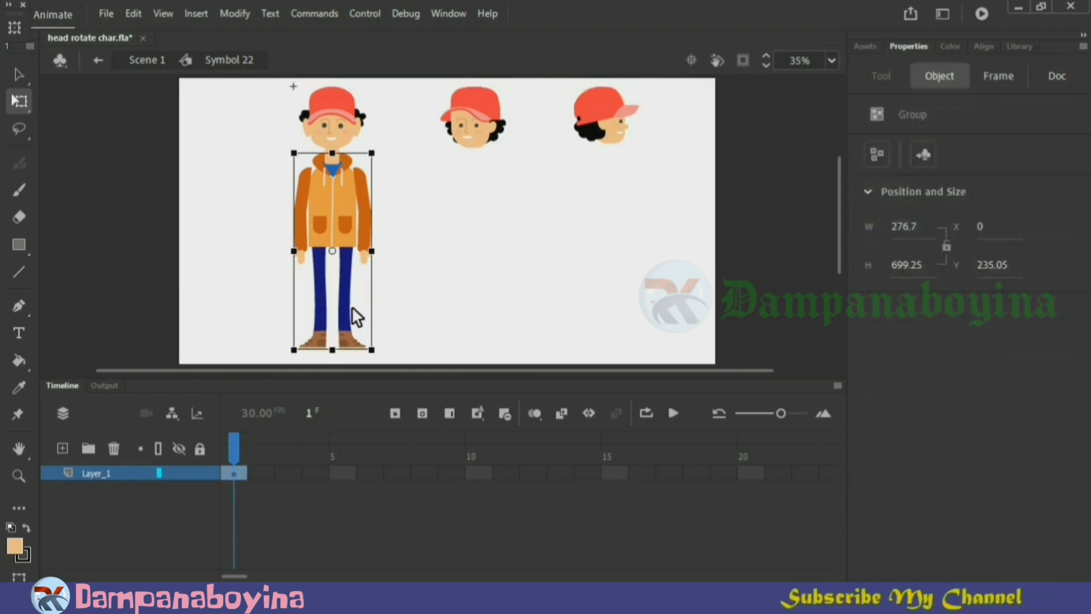
pyautogui.click(110, 478)
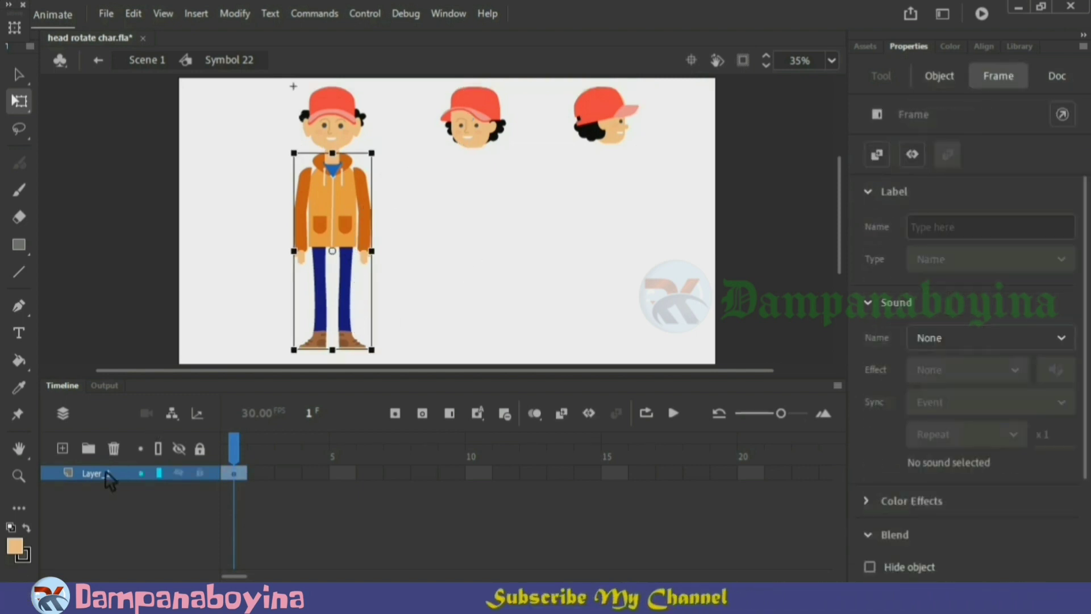
pyautogui.doubleClick(110, 478)
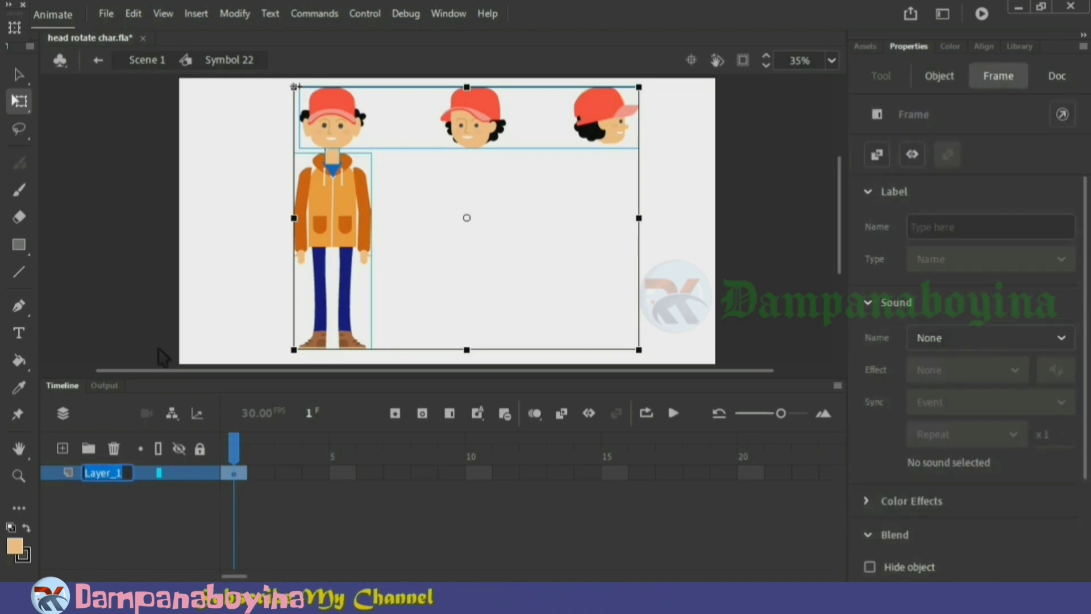
pyautogui.write('body')
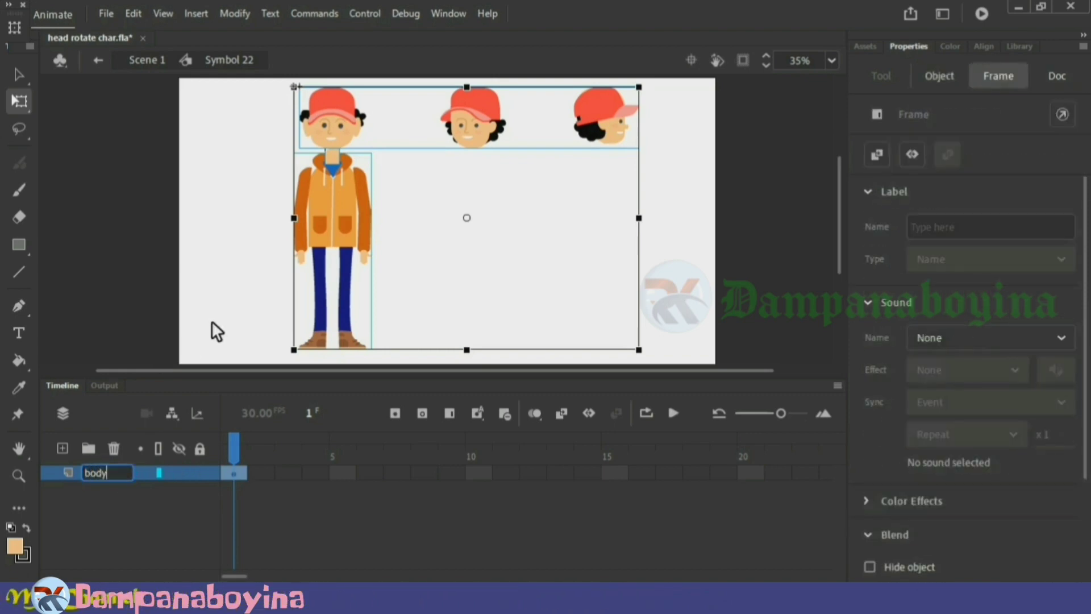
pyautogui.press('Return')
pyautogui.click(225, 295)
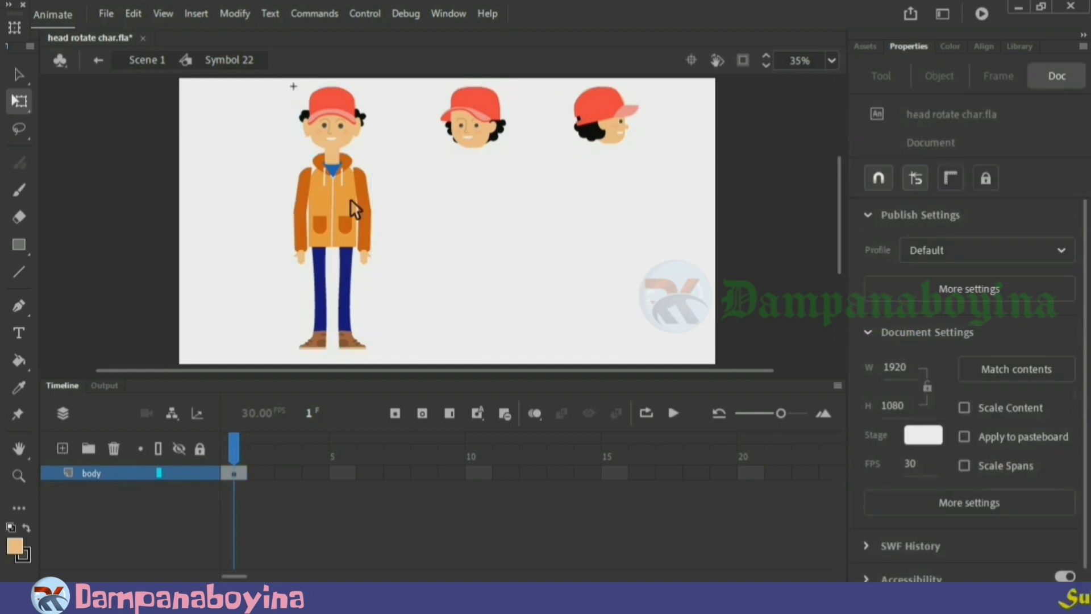
# Open the body group and examine its separate sleeve, torso and trouser leg shapes.
pyautogui.doubleClick(349, 196)
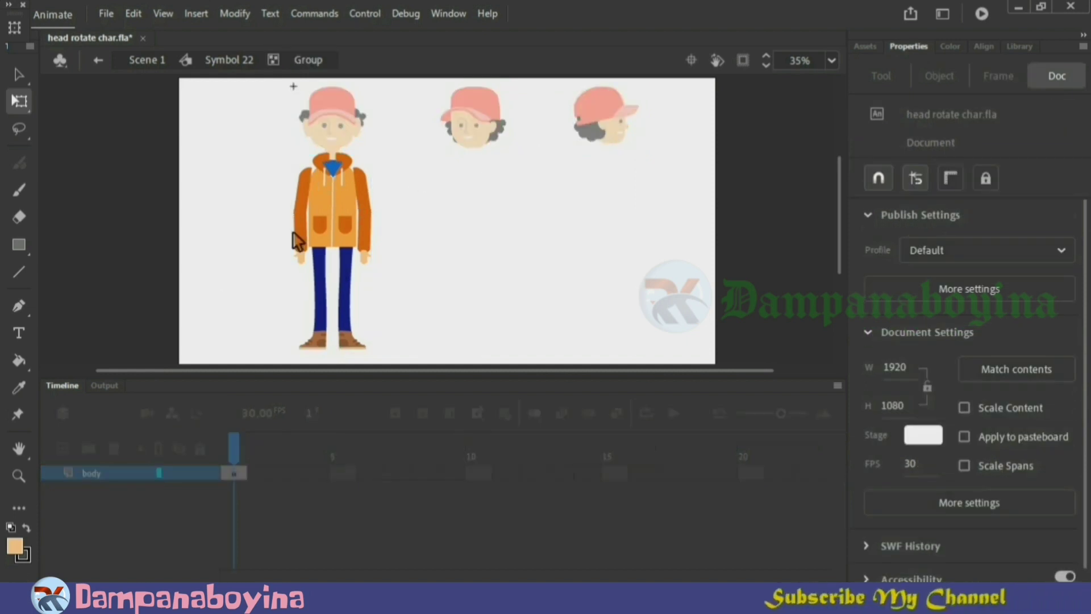
pyautogui.click(368, 218)
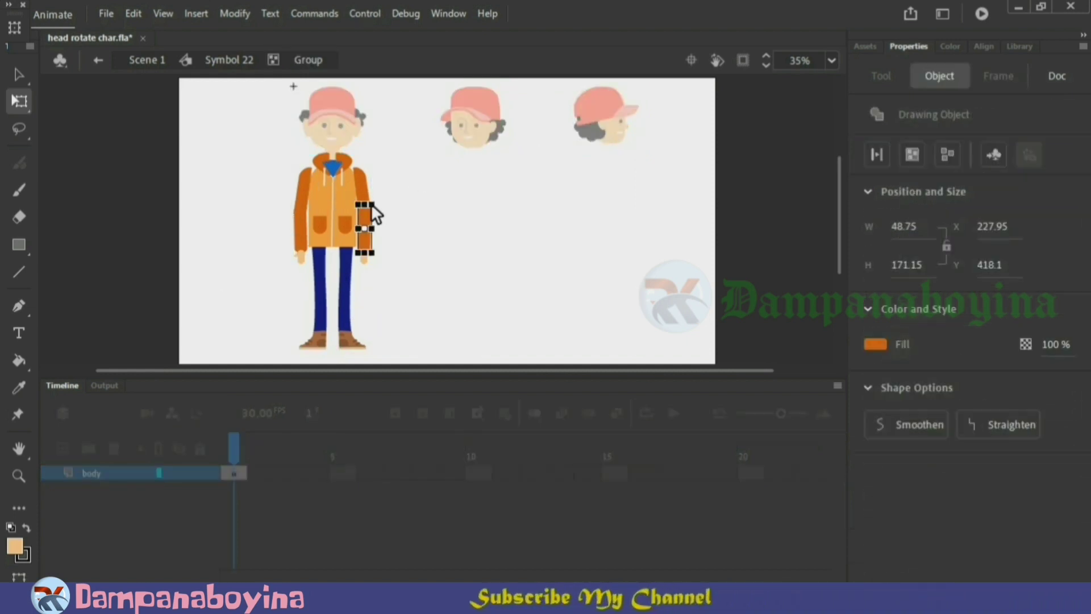
pyautogui.click(364, 179)
pyautogui.click(331, 190)
pyautogui.click(331, 189)
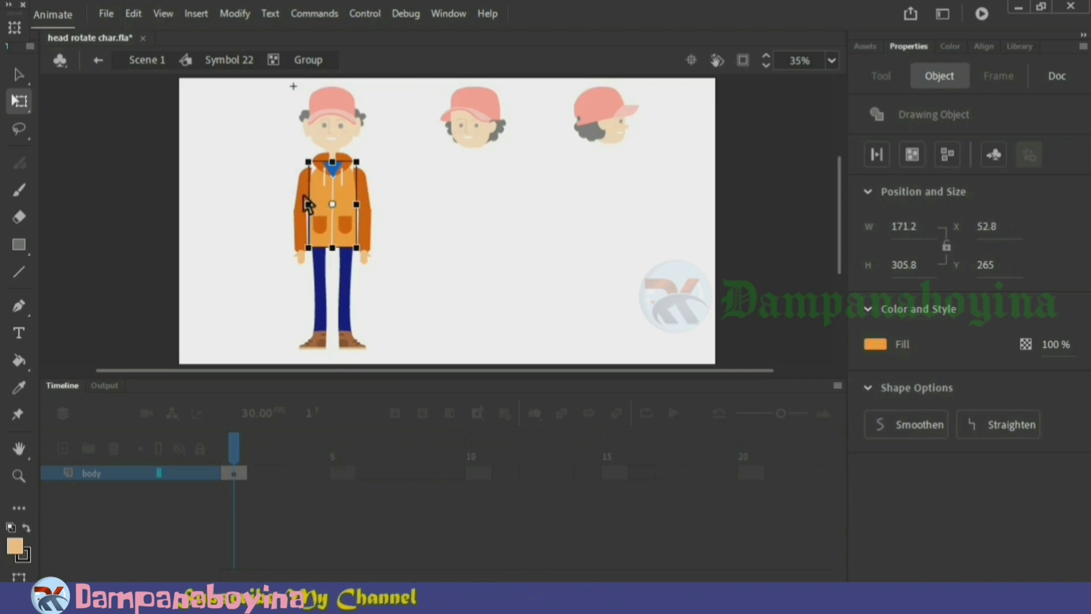
pyautogui.click(306, 202)
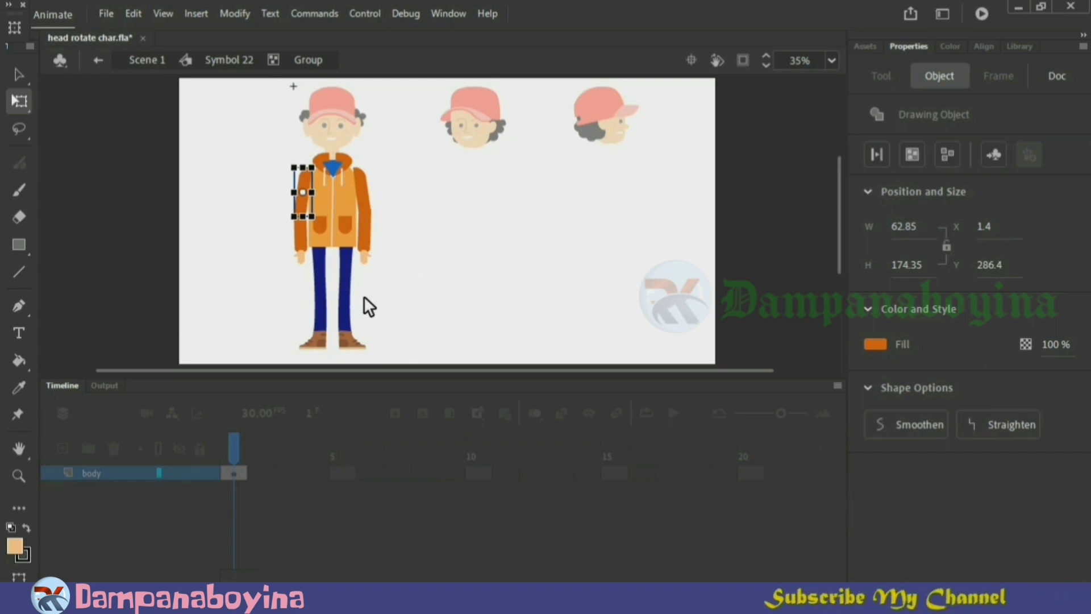
pyautogui.click(350, 284)
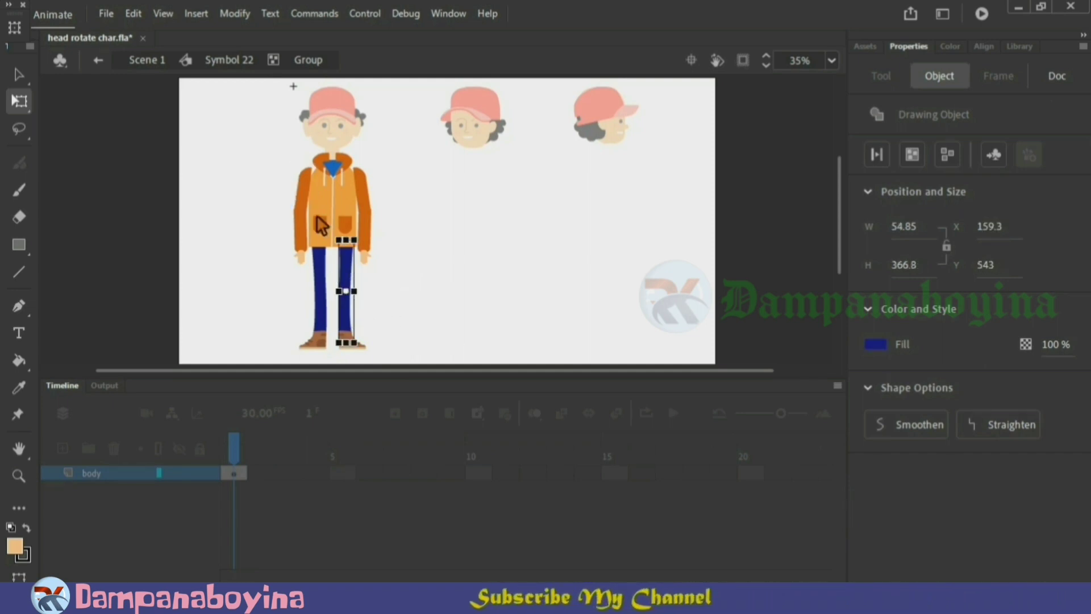
pyautogui.click(302, 220)
pyautogui.click(354, 292)
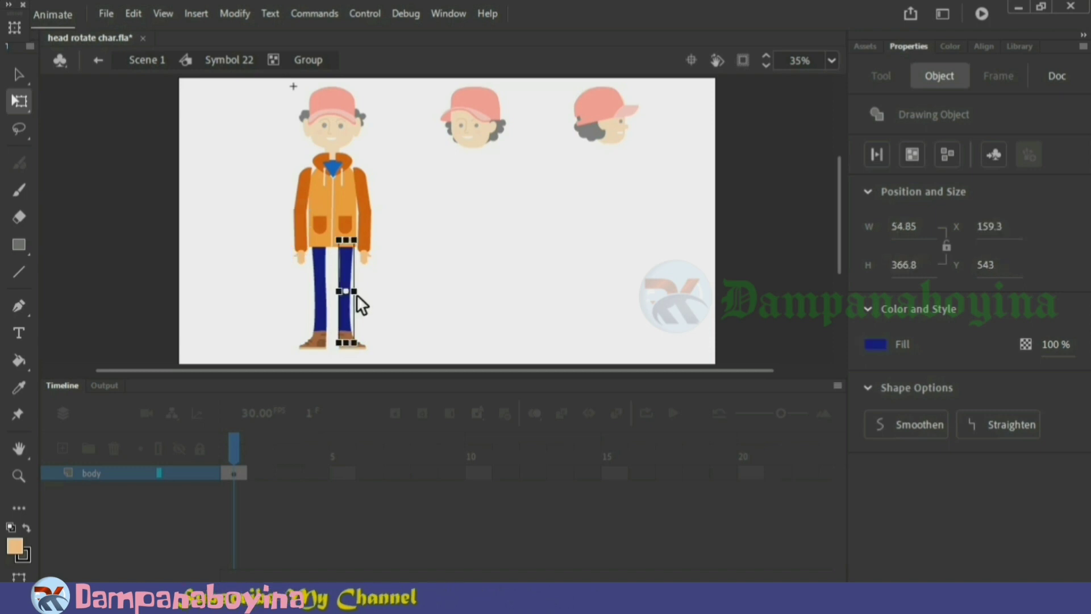
# Move both trouser legs together off the body to the empty stage area at about X 766, Y 461.
pyautogui.click(401, 295)
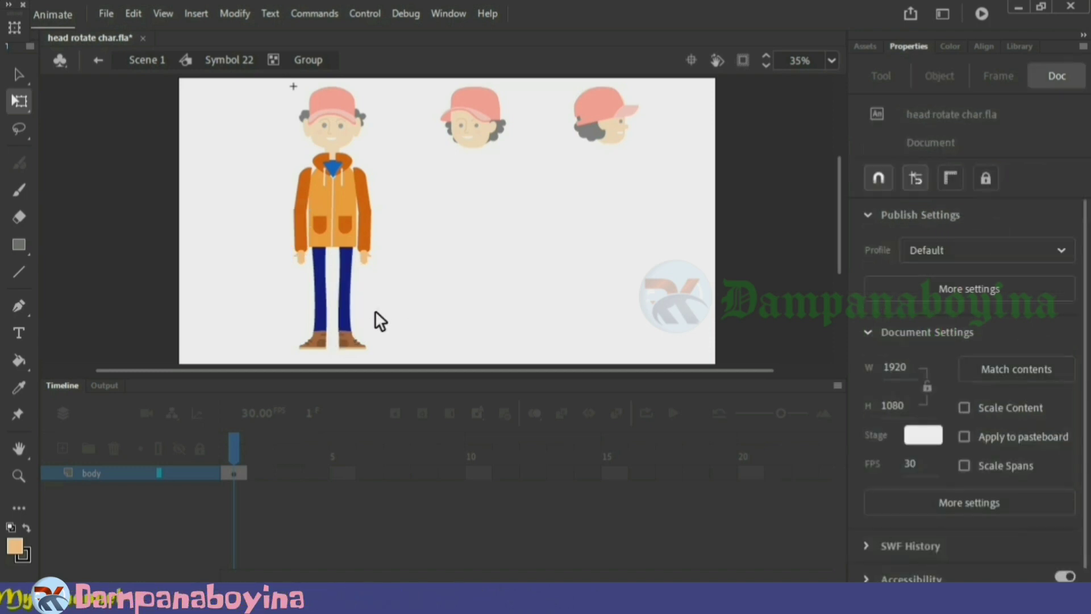
pyautogui.moveTo(325, 282); pyautogui.dragTo(528, 267)
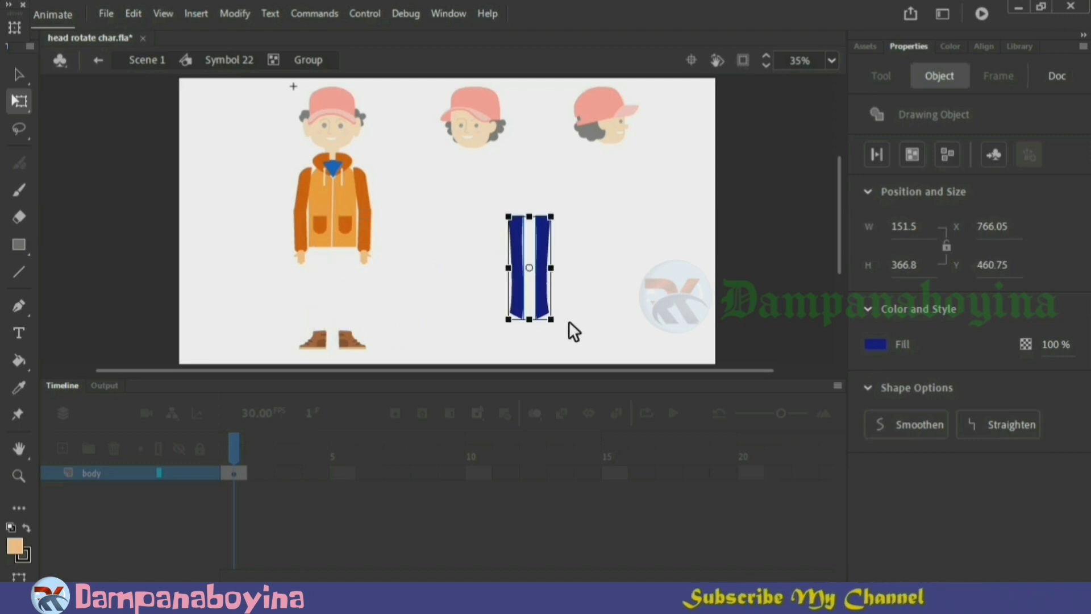
pyautogui.click(575, 276)
# Break each of the two trouser legs apart into a plain editable shape.
pyautogui.click(549, 262)
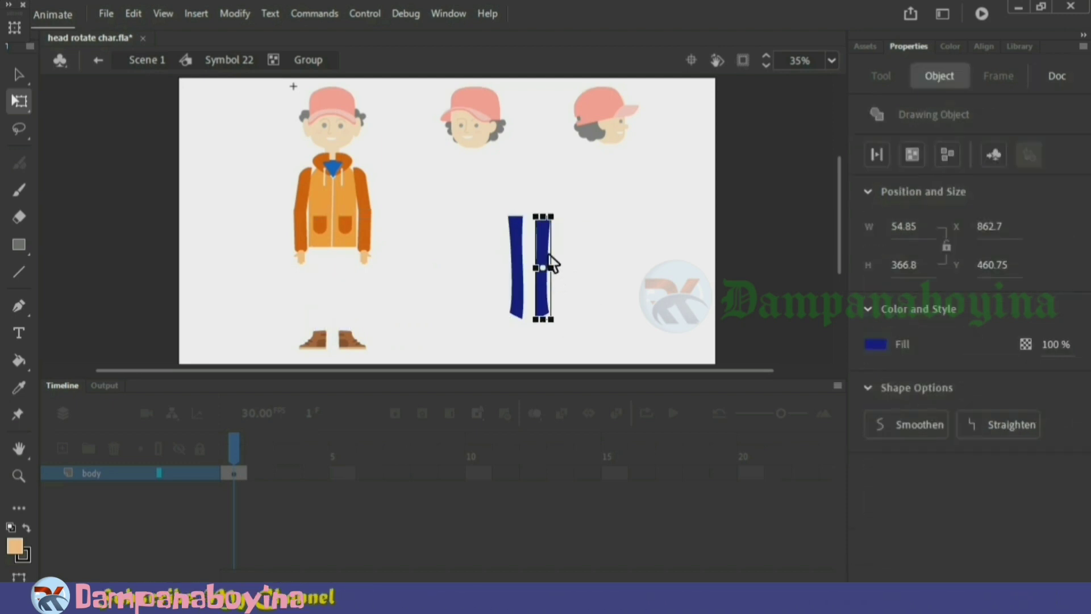
pyautogui.rightClick(550, 263)
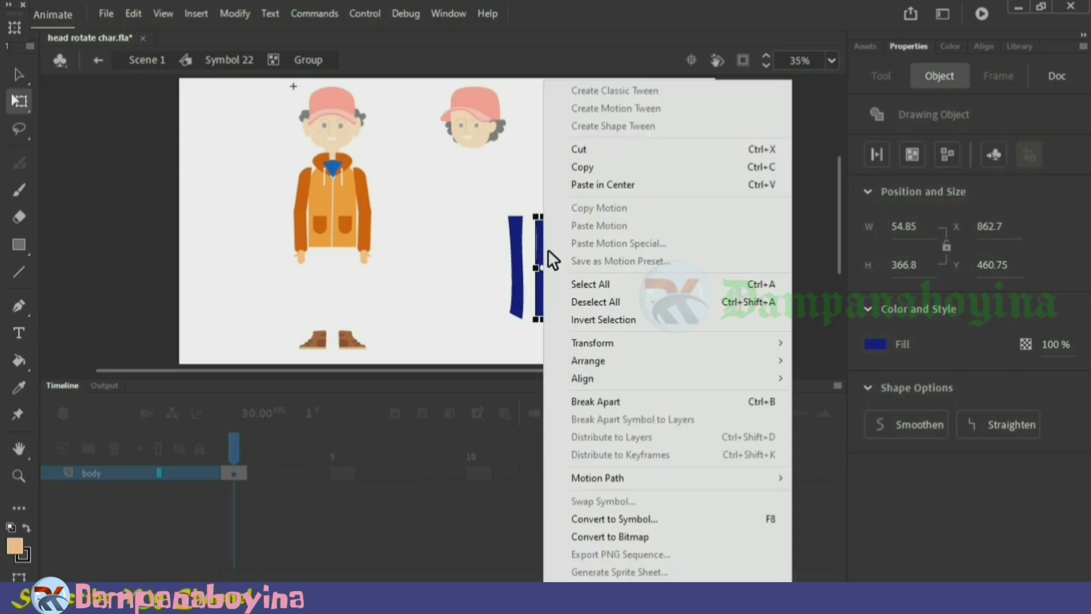
pyautogui.click(600, 403)
pyautogui.click(568, 282)
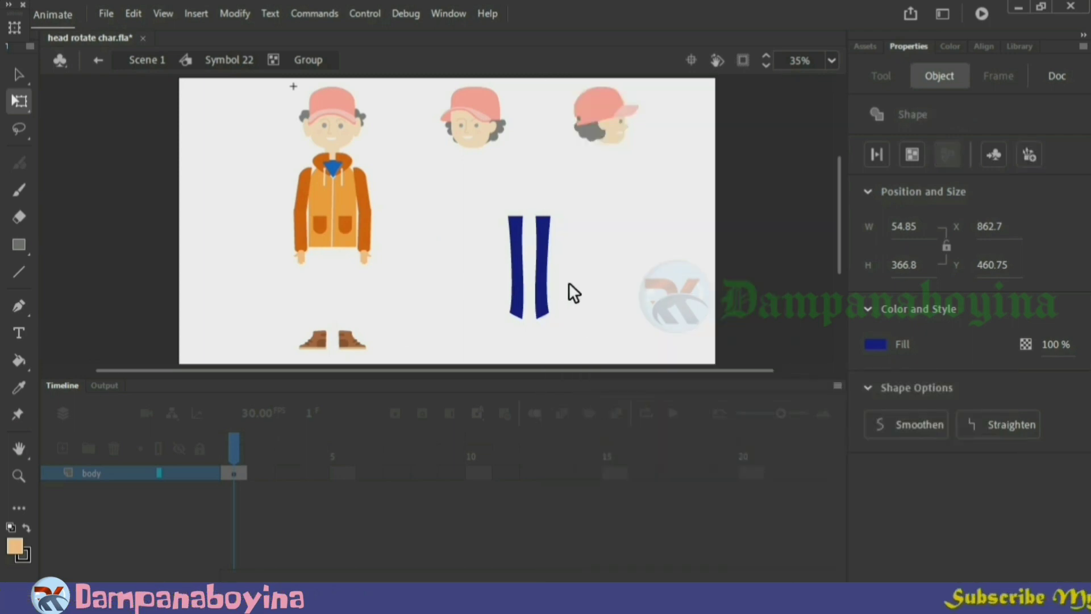
pyautogui.click(518, 275)
pyautogui.rightClick(519, 278)
pyautogui.click(561, 397)
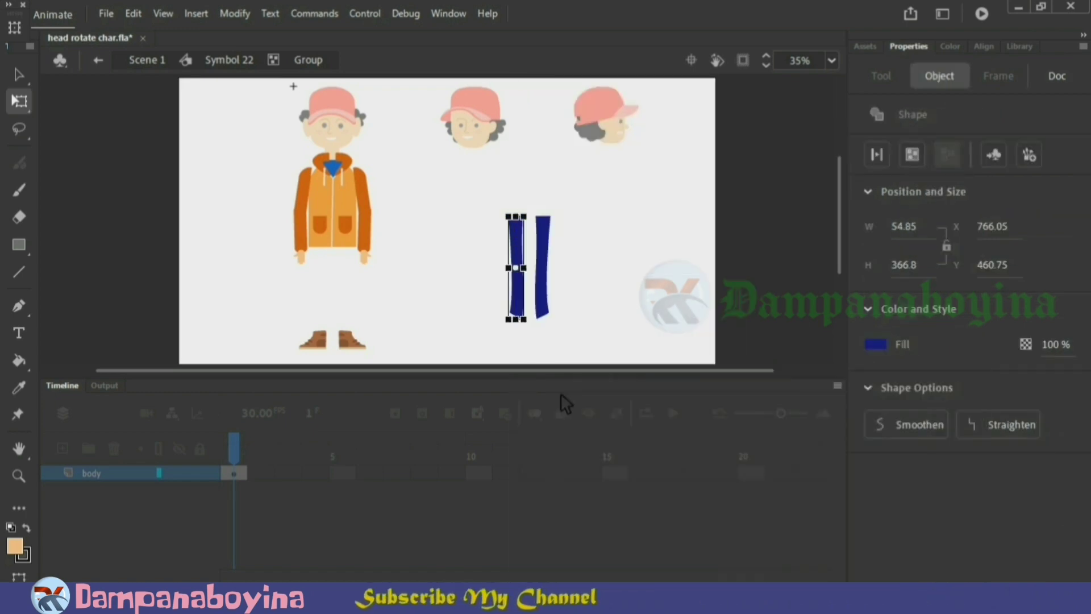
pyautogui.click(577, 310)
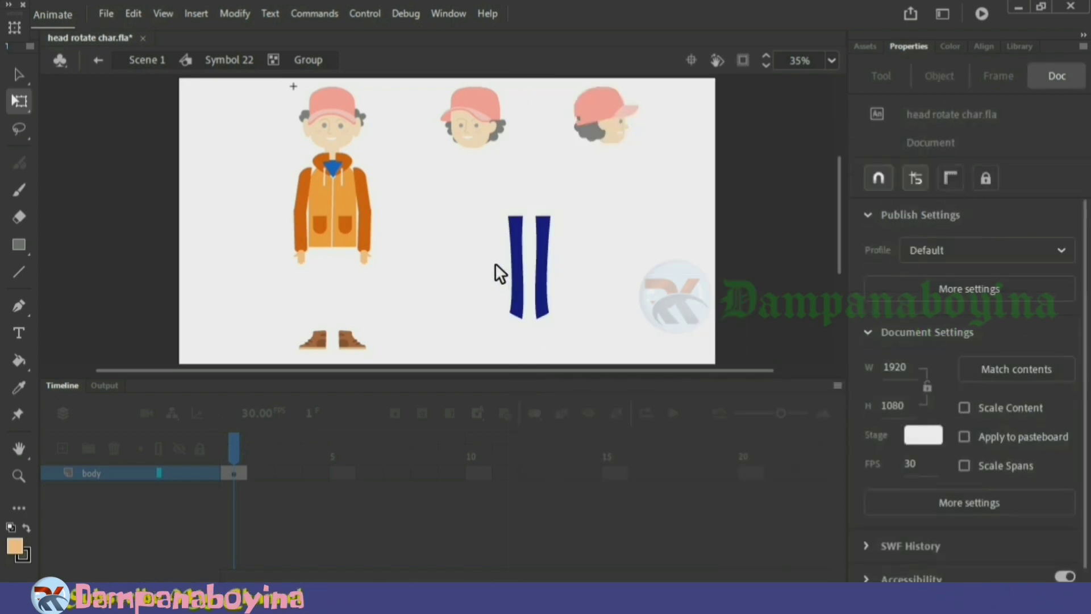
# Split each trouser leg into an upper and a lower half, moving the lower halves outward away from the upper ones.
pyautogui.moveTo(496, 263); pyautogui.dragTo(569, 325)
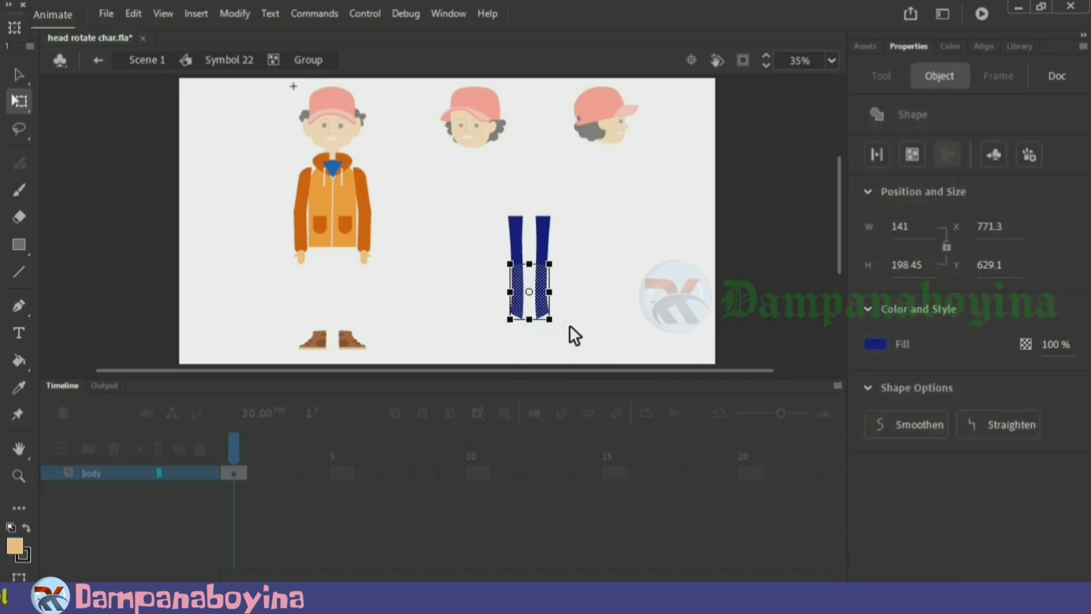
pyautogui.click(585, 310)
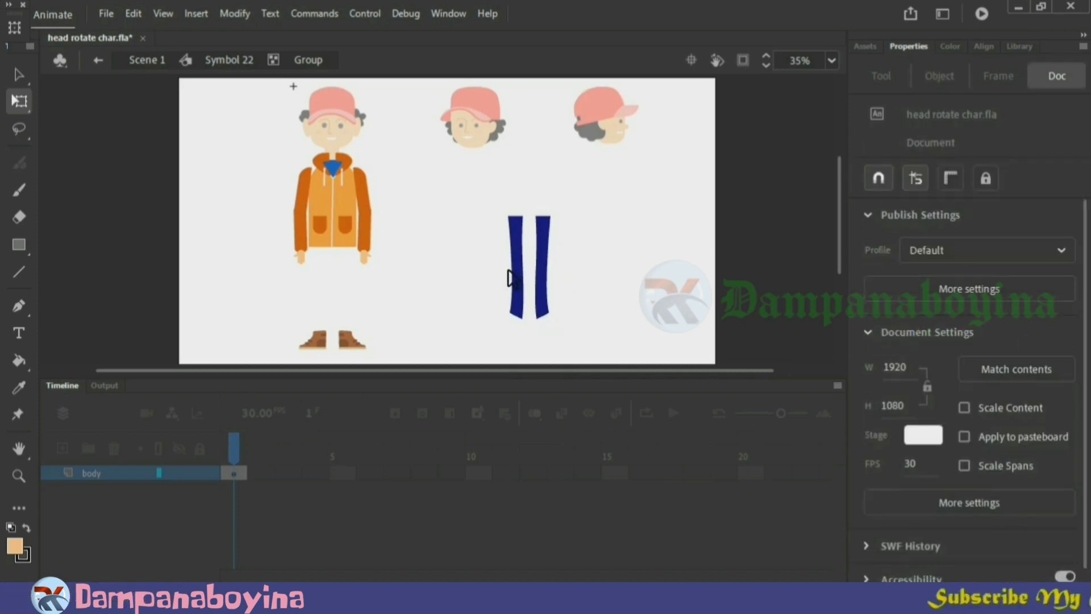
pyautogui.moveTo(507, 270); pyautogui.dragTo(485, 290)
pyautogui.click(646, 298)
pyautogui.click(522, 300)
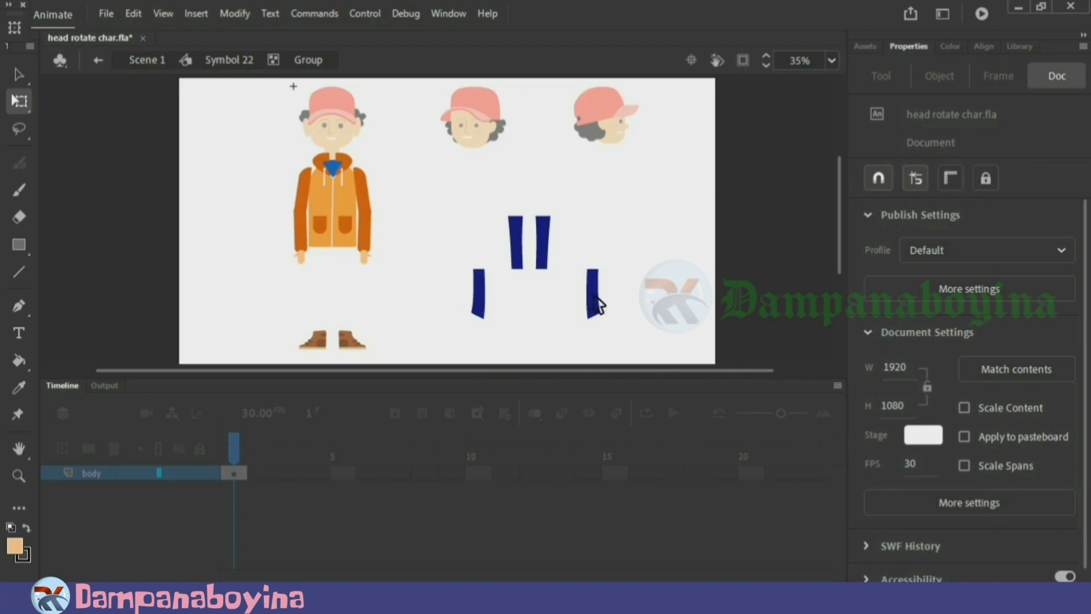
# Try placing the right lower trouser piece back against its upper half, and undo the move.
pyautogui.moveTo(553, 290); pyautogui.dragTo(549, 291)
pyautogui.click(572, 290)
pyautogui.click(549, 288)
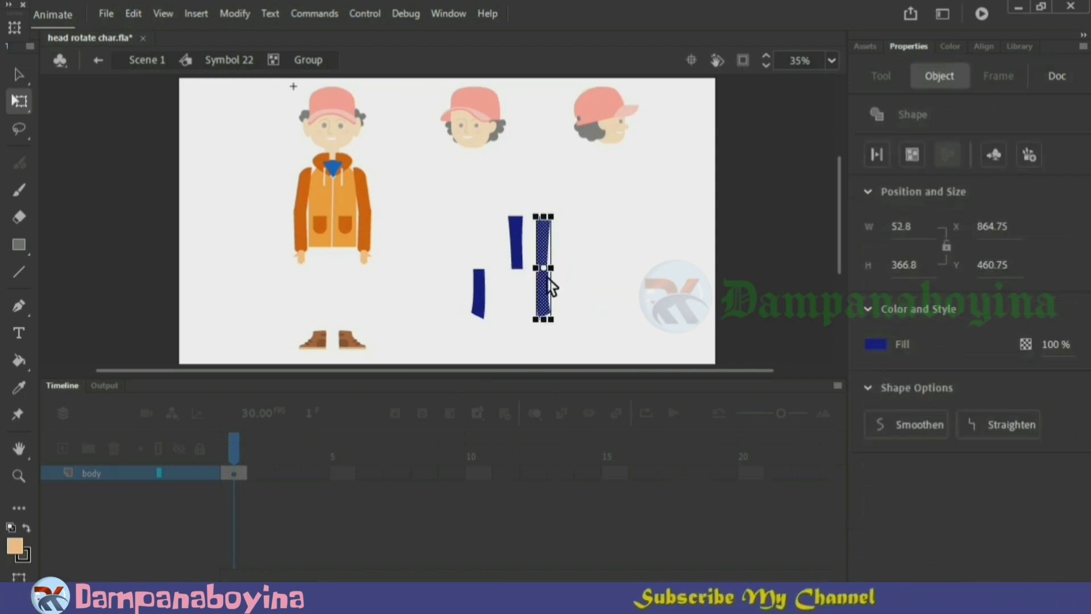
pyautogui.hotkey('ctrl', 'z')
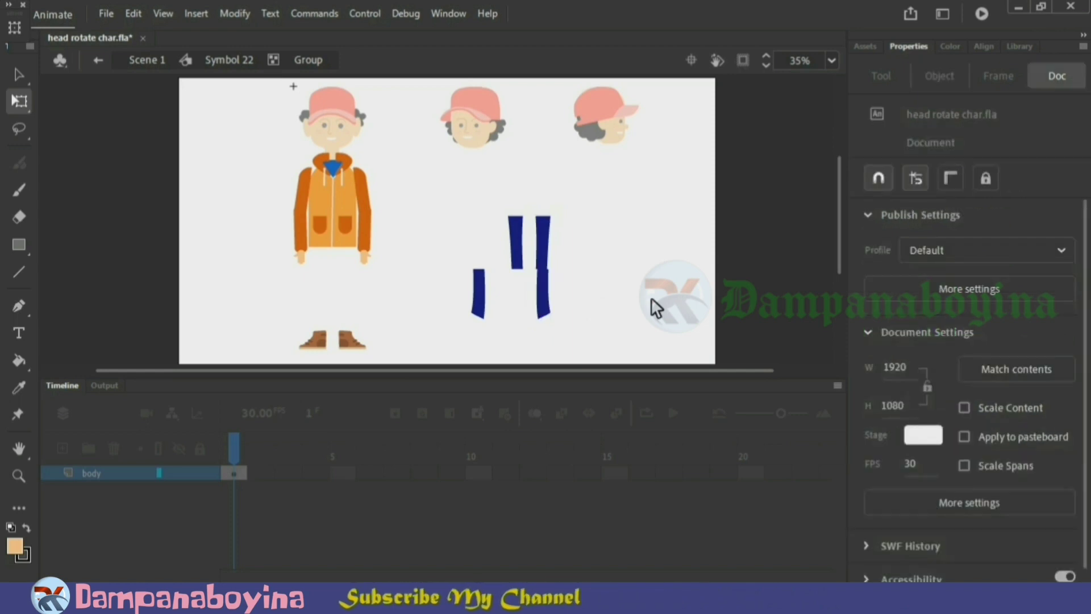
pyautogui.hotkey('ctrl', 'z')
pyautogui.click(615, 278)
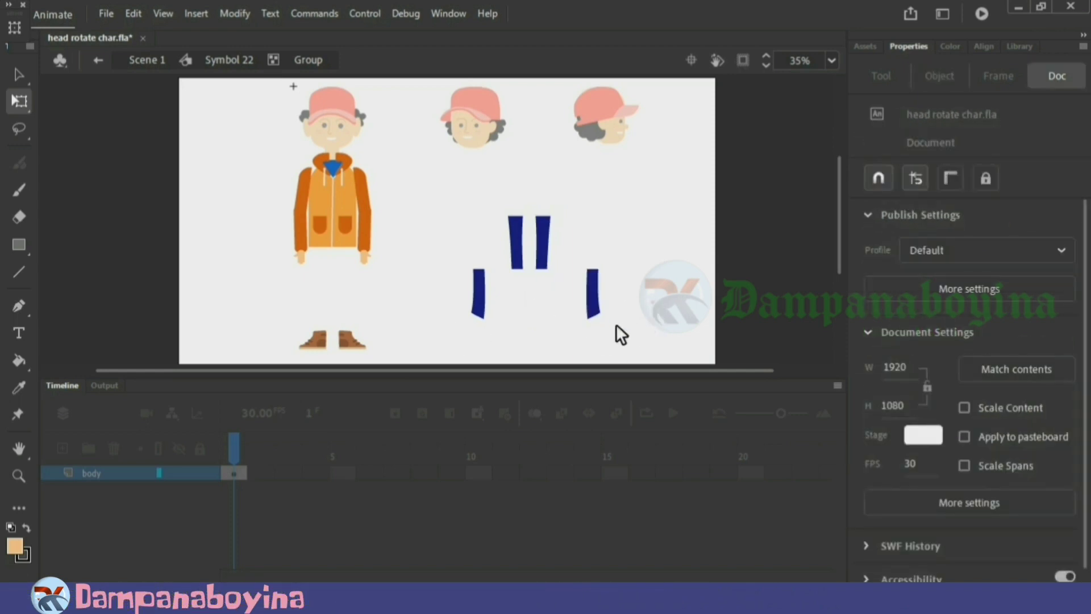
# Move all four trouser pieces out of the body group into the character symbol, placing them in the empty area below the spare heads.
pyautogui.moveTo(618, 327); pyautogui.dragTo(464, 222)
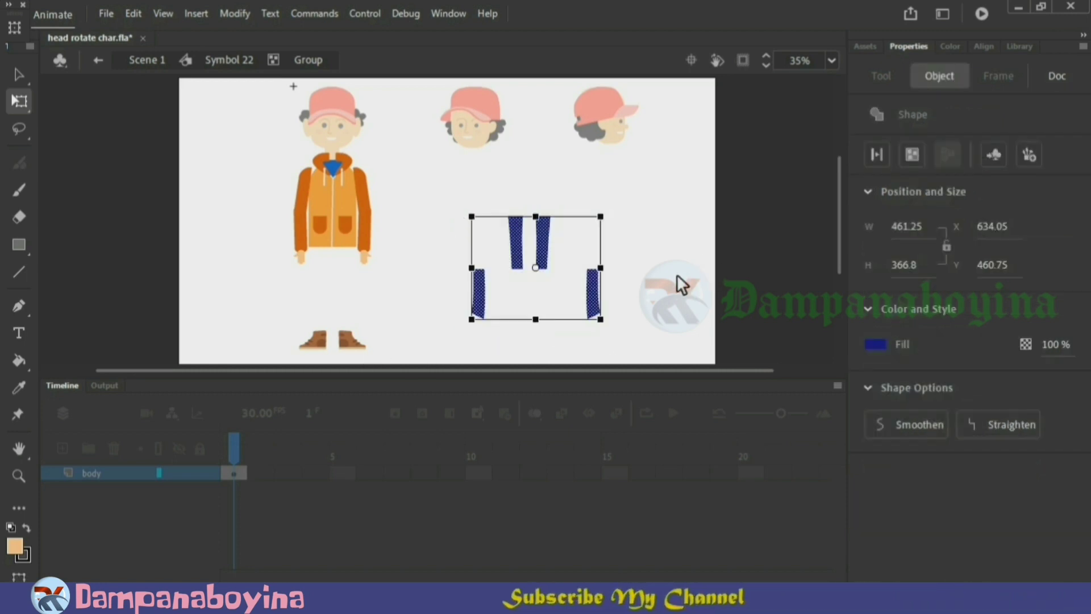
pyautogui.hotkey('ctrl', 'x')
pyautogui.doubleClick(542, 274)
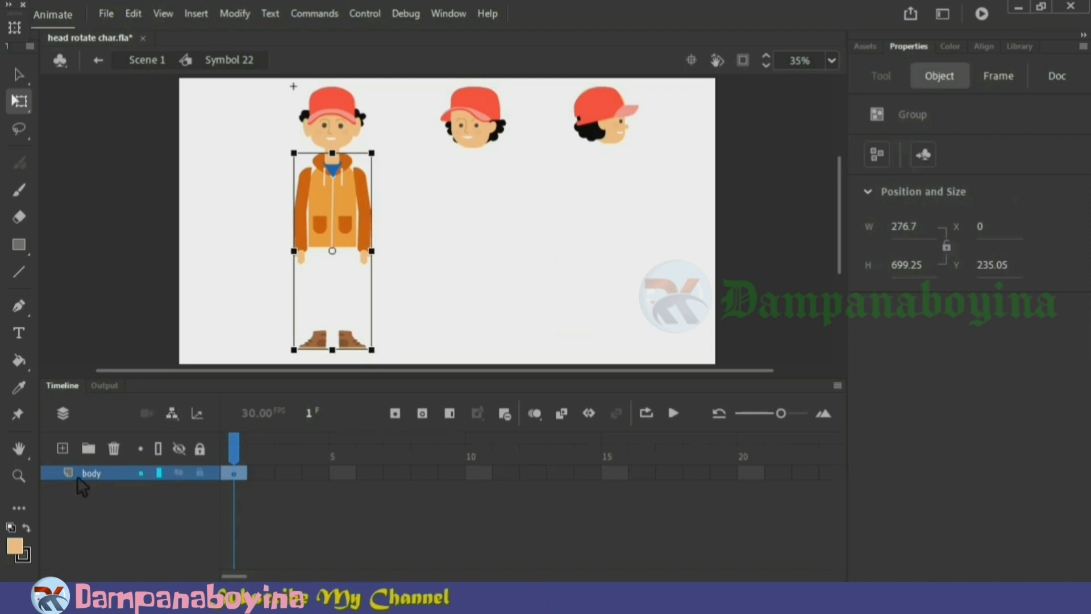
pyautogui.click(510, 301)
pyautogui.hotkey('ctrl', 'v')
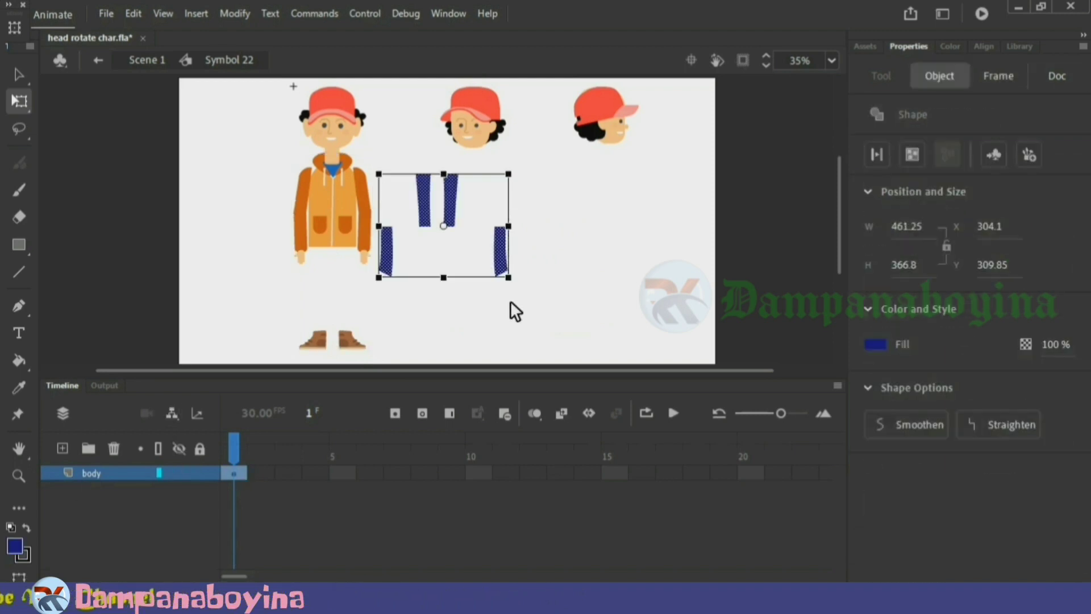
pyautogui.moveTo(502, 245); pyautogui.dragTo(579, 285)
# Cut both shoes out of the body group and paste them in place in the character symbol as separate objects.
pyautogui.click(385, 336)
pyautogui.click(351, 344)
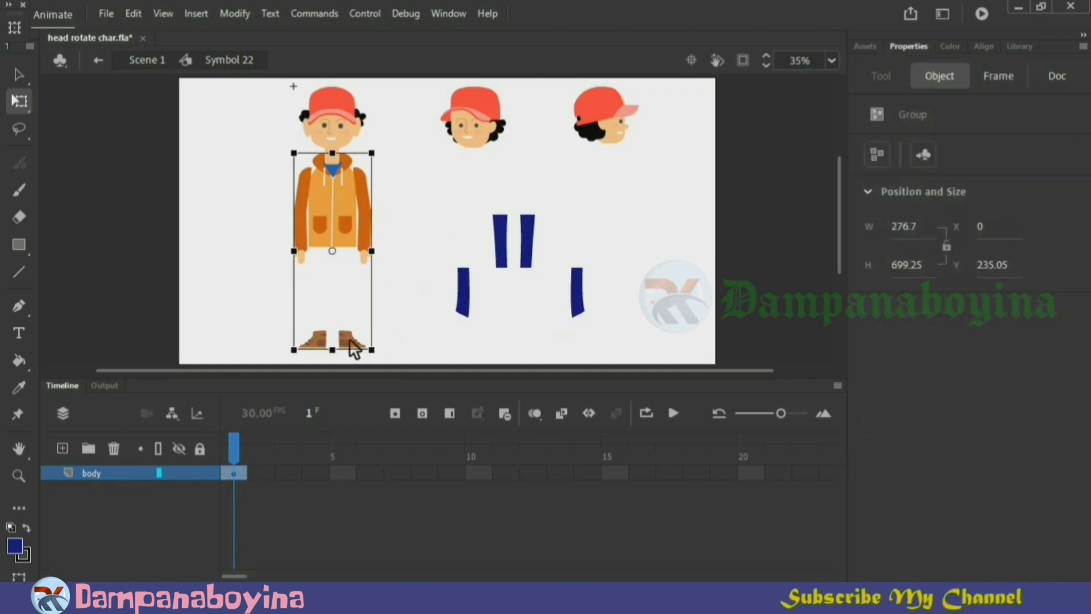
pyautogui.doubleClick(359, 348)
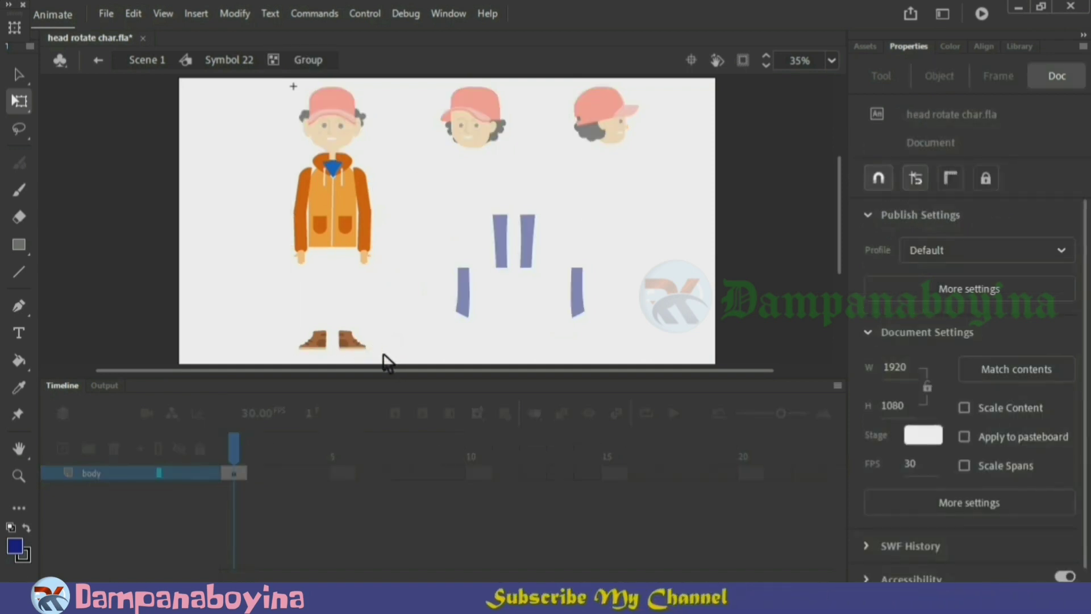
pyautogui.moveTo(384, 352); pyautogui.dragTo(302, 328)
pyautogui.press('Delete')
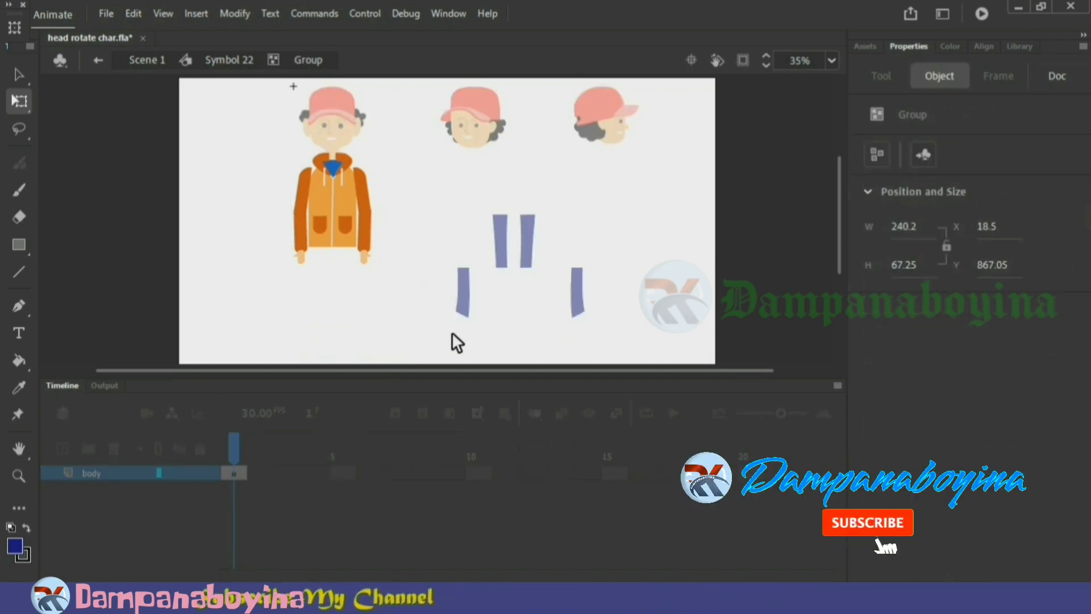
pyautogui.doubleClick(449, 333)
pyautogui.click(380, 334)
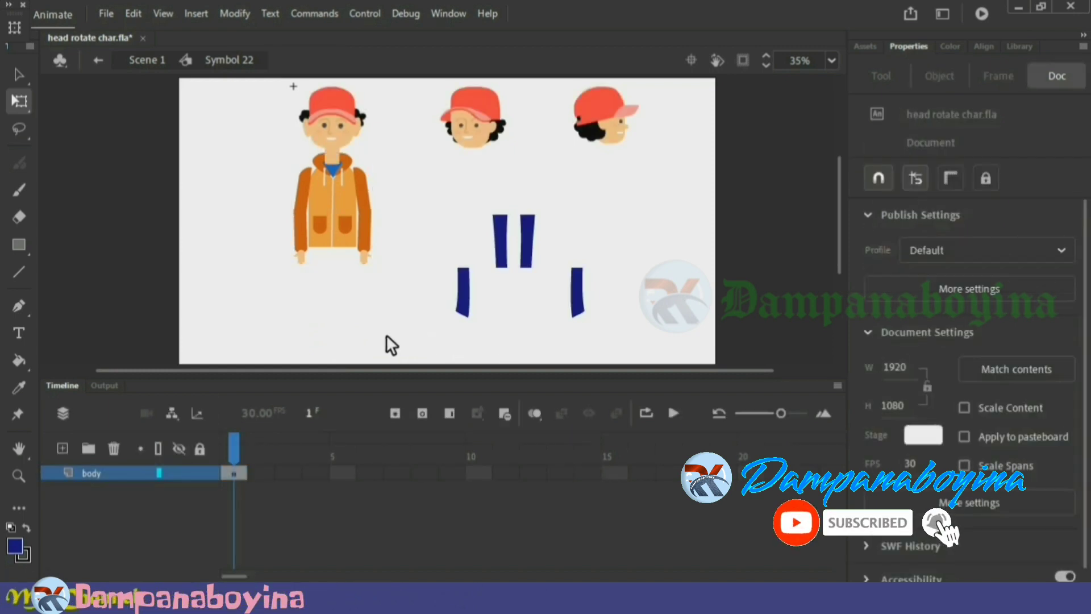
pyautogui.rightClick(328, 344)
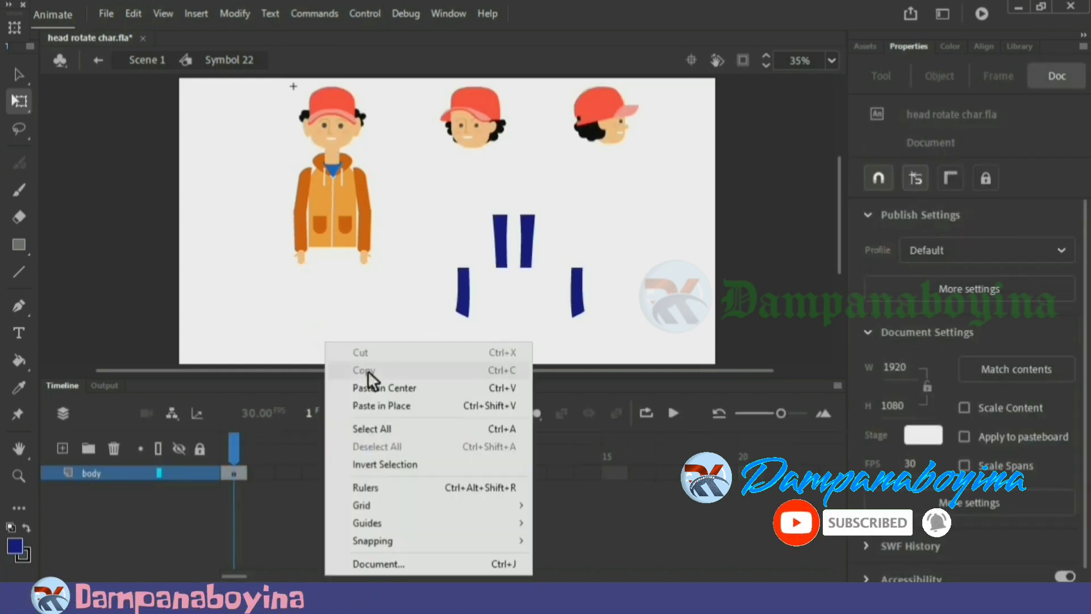
pyautogui.click(401, 405)
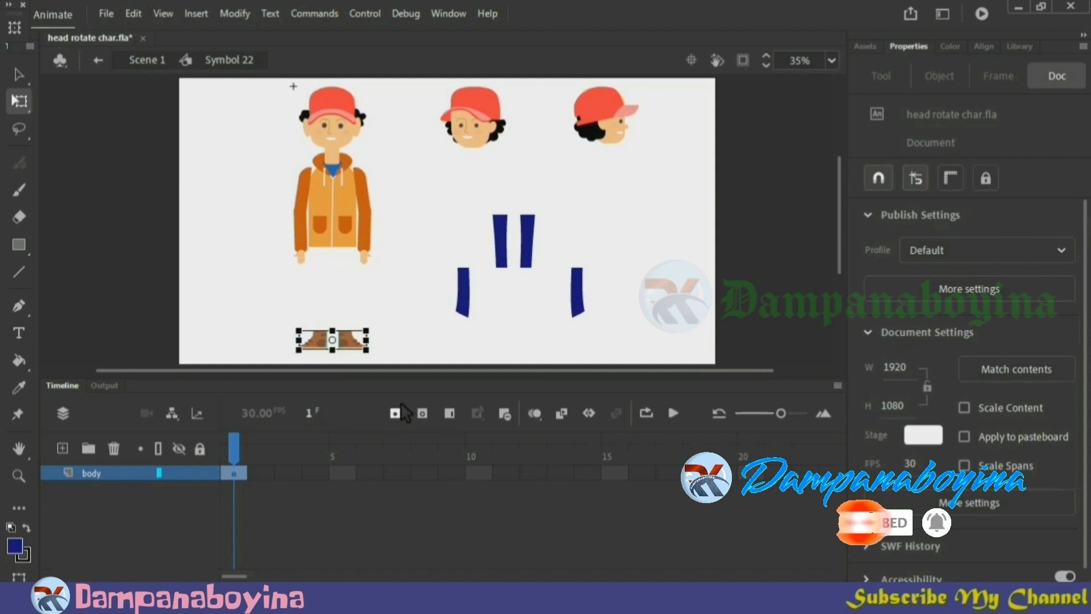
pyautogui.click(402, 350)
pyautogui.click(359, 345)
pyautogui.click(323, 341)
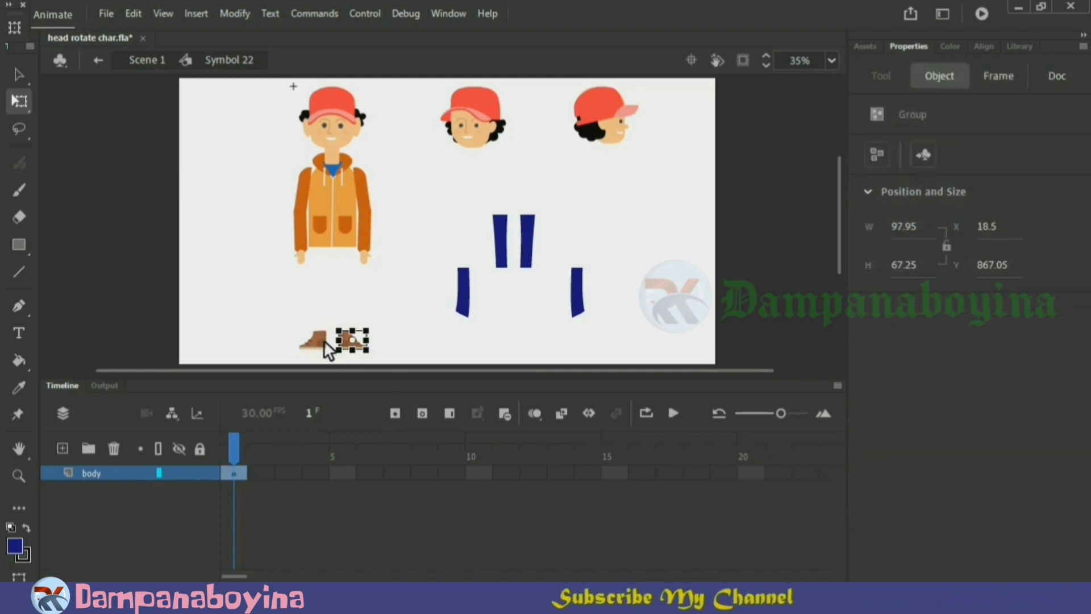
pyautogui.click(418, 329)
# Cut the right-hand sleeve and hand shapes out of the body group and paste them in place in the character symbol.
pyautogui.click(369, 229)
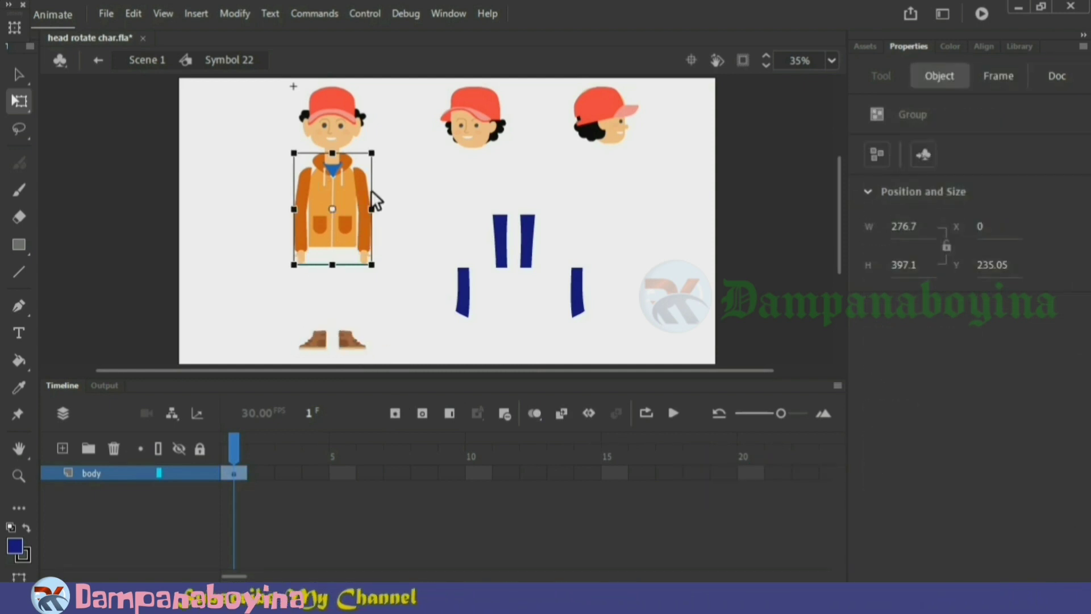
pyautogui.click(418, 196)
pyautogui.click(341, 212)
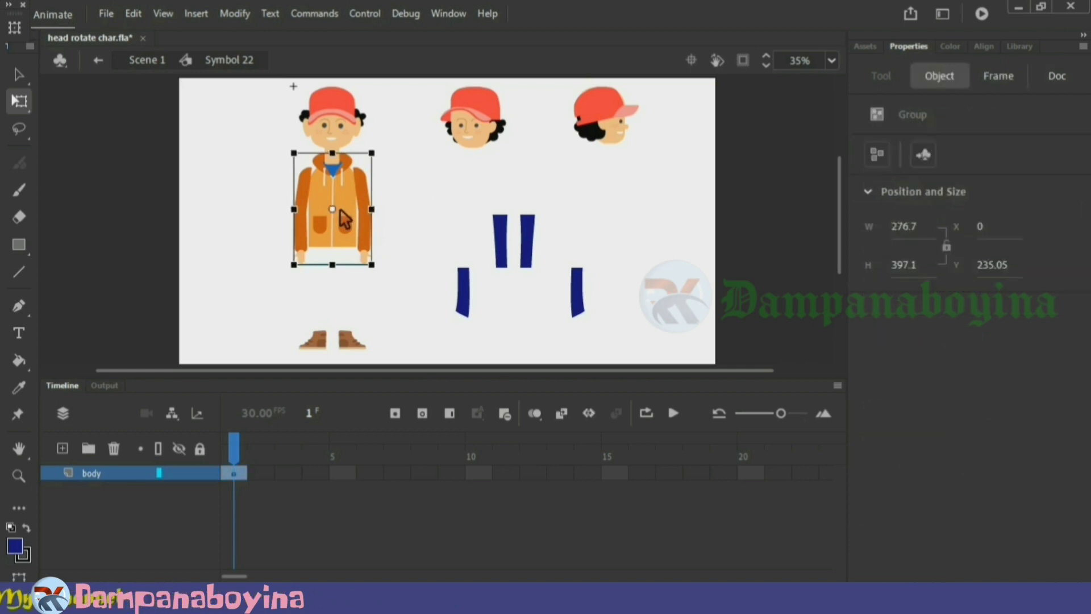
pyautogui.doubleClick(354, 206)
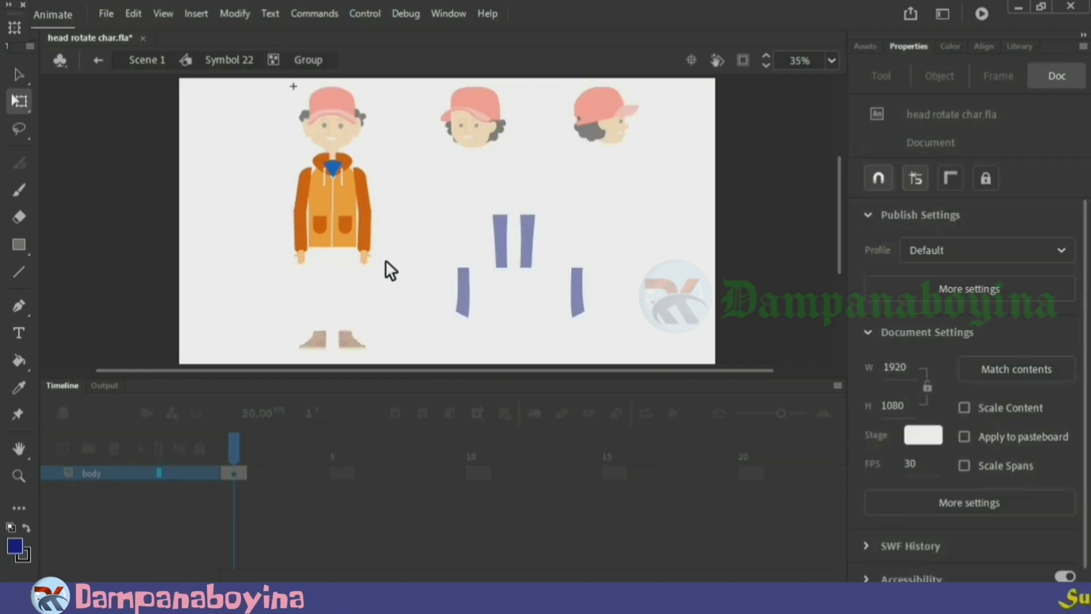
pyautogui.click(371, 202)
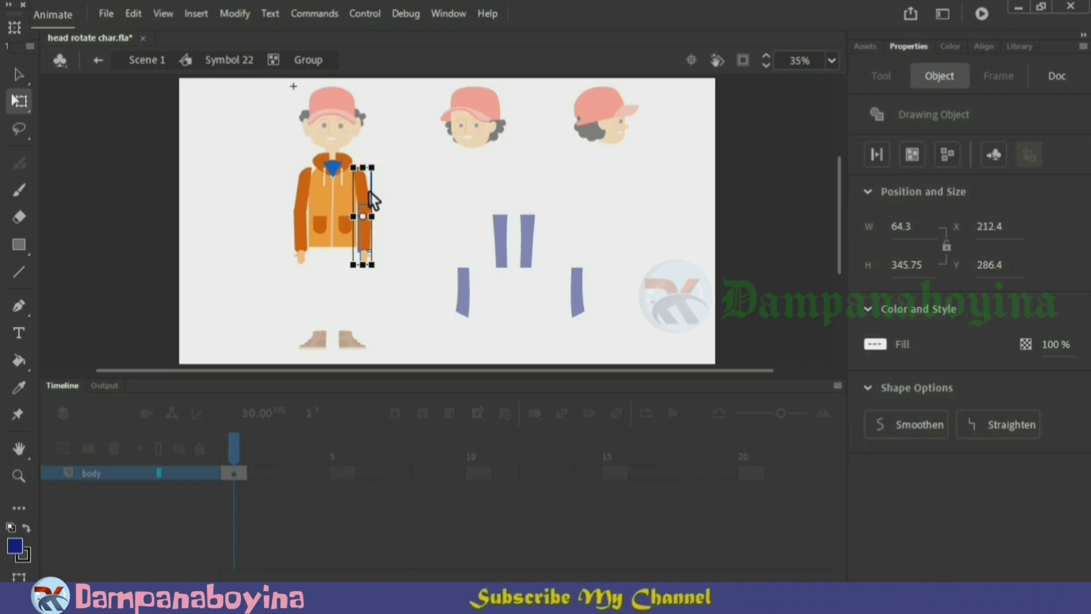
pyautogui.click(371, 193)
pyautogui.doubleClick(377, 197)
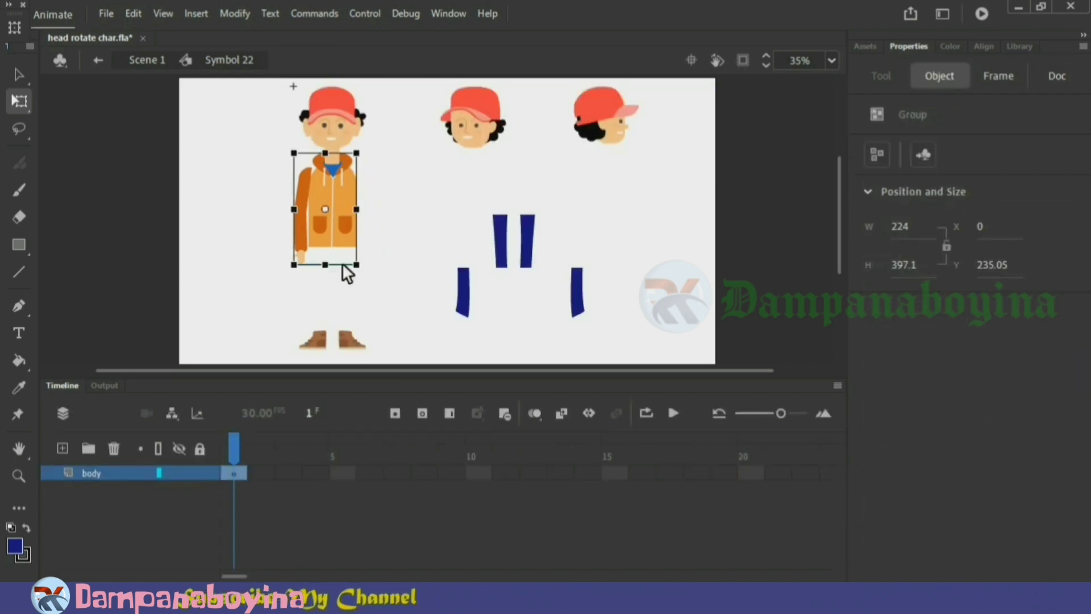
pyautogui.click(399, 212)
pyautogui.rightClick(386, 199)
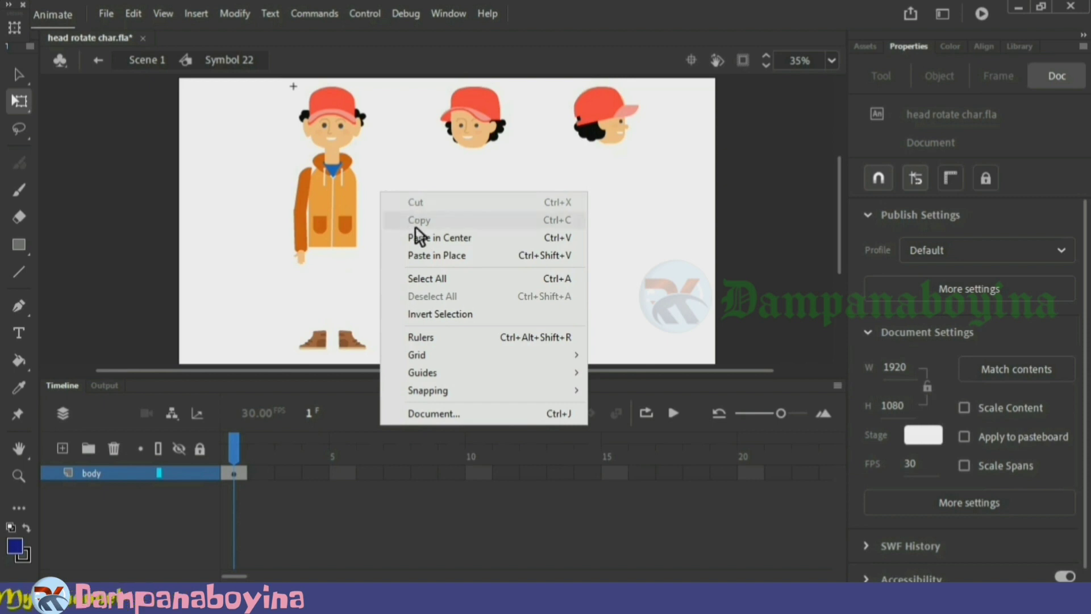
pyautogui.click(431, 255)
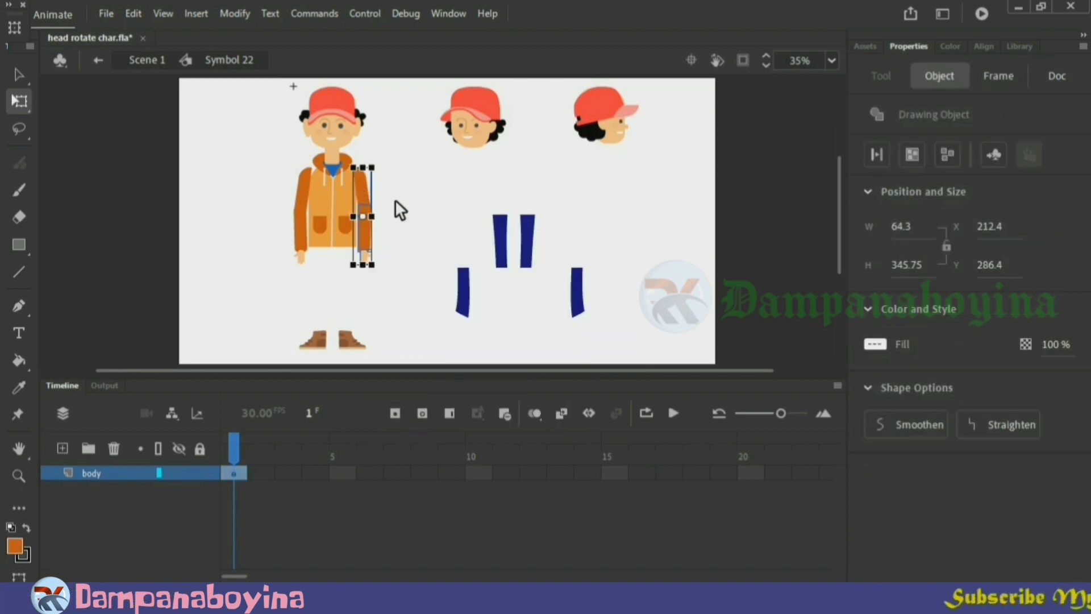
pyautogui.click(403, 214)
# Cut the left-hand sleeve and hand shapes out of the body group and paste them in place in the character symbol.
pyautogui.doubleClick(304, 222)
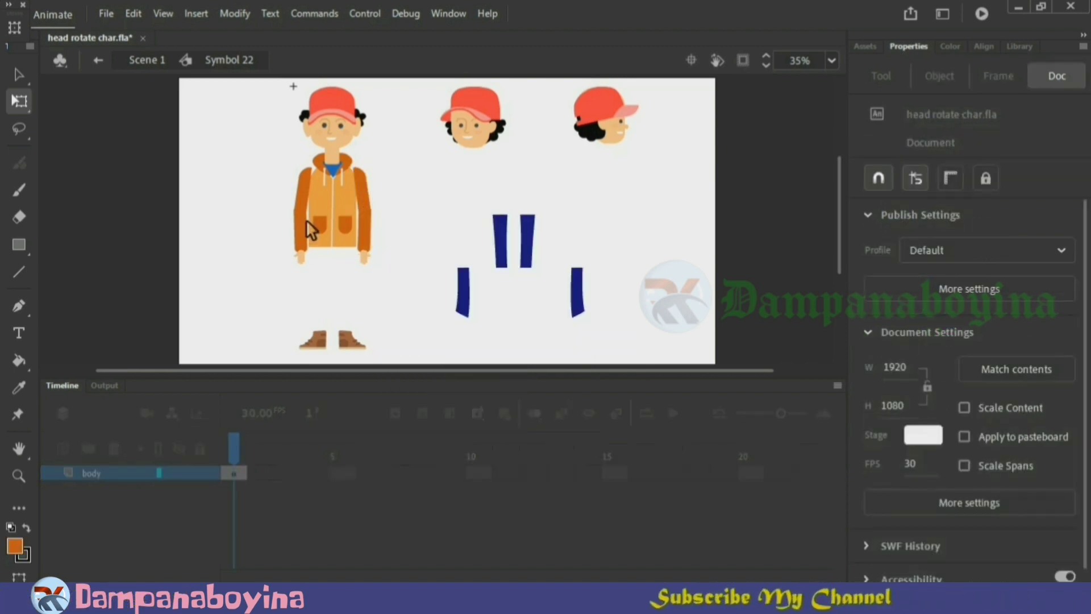
pyautogui.click(301, 195)
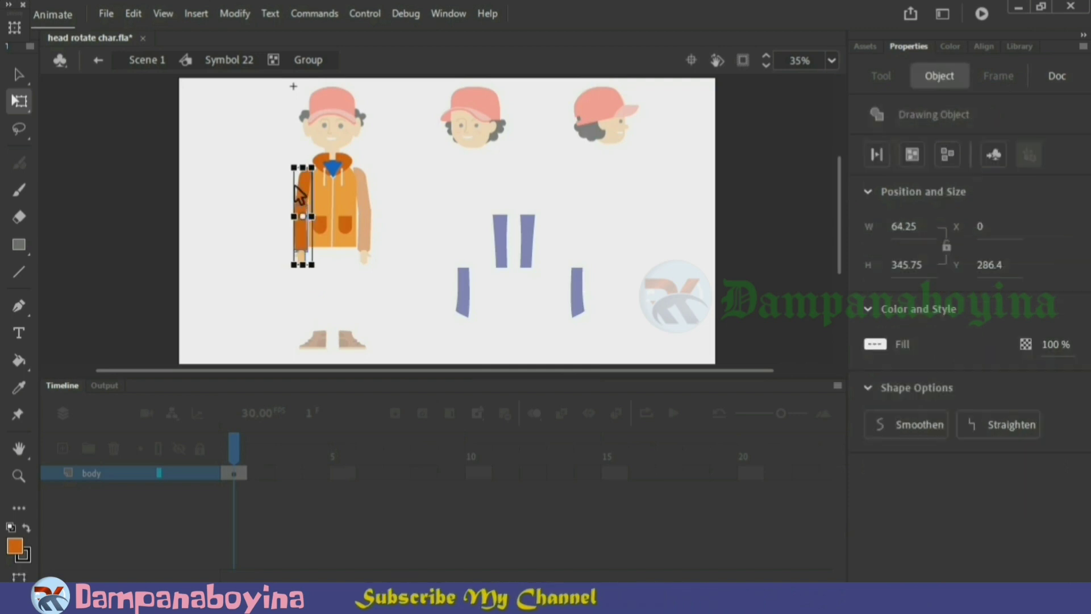
pyautogui.doubleClick(290, 210)
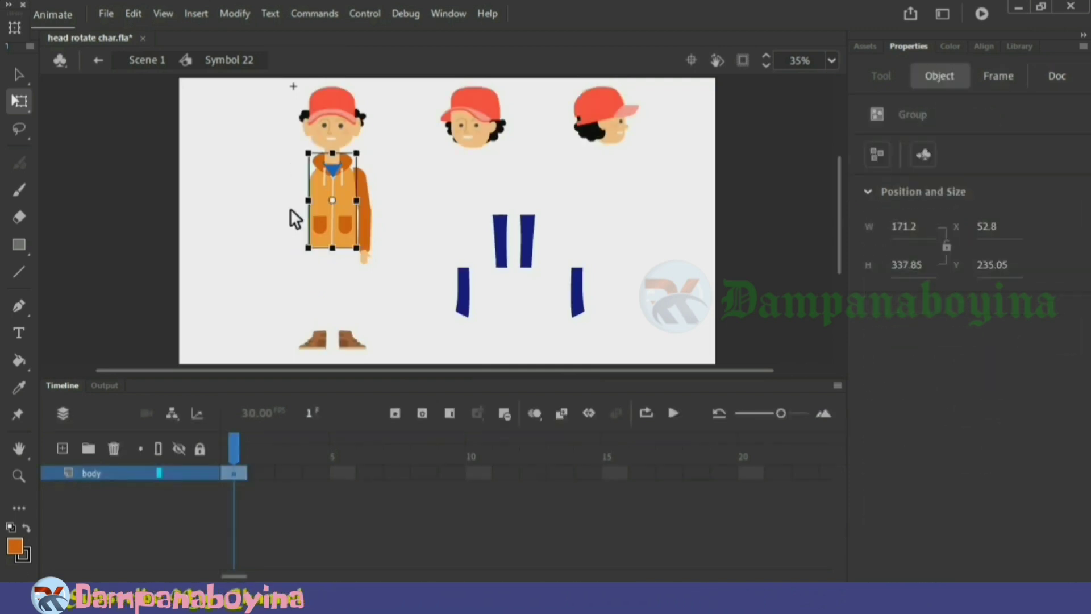
pyautogui.rightClick(290, 208)
pyautogui.click(323, 269)
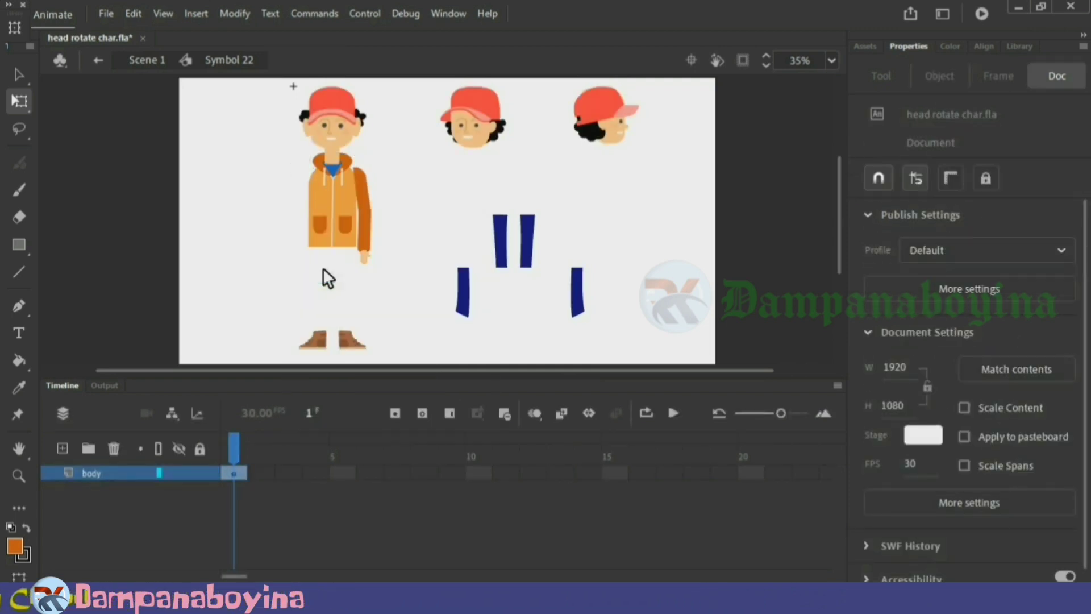
pyautogui.click(406, 193)
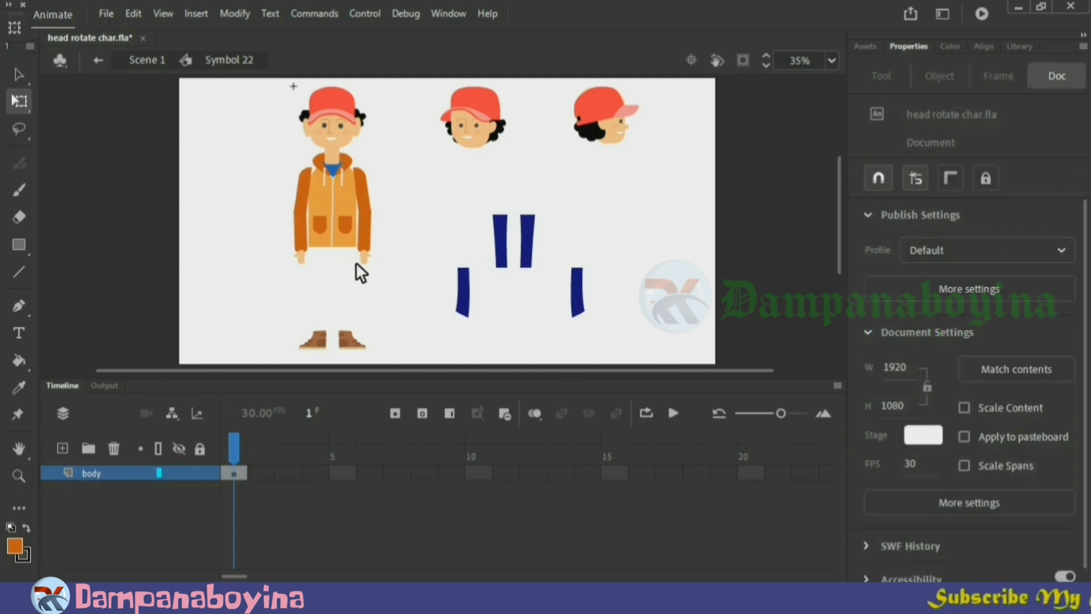
# Select the jacket torso together with the neck and convert them into one graphic symbol.
pyautogui.moveTo(352, 257); pyautogui.dragTo(327, 158)
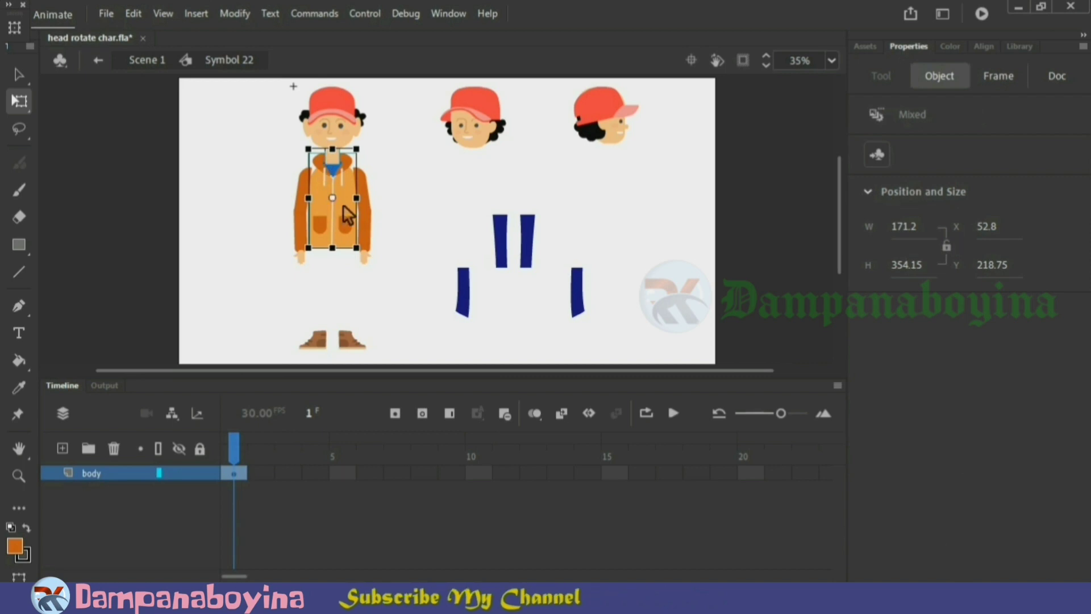
pyautogui.moveTo(344, 206); pyautogui.dragTo(354, 205)
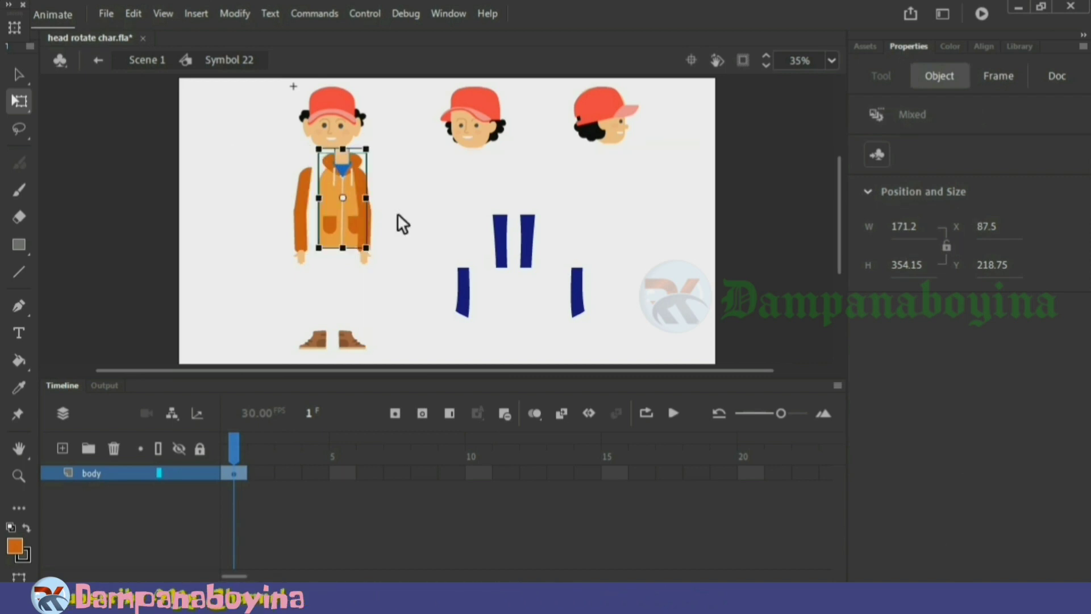
pyautogui.hotkey('ctrl', 'z')
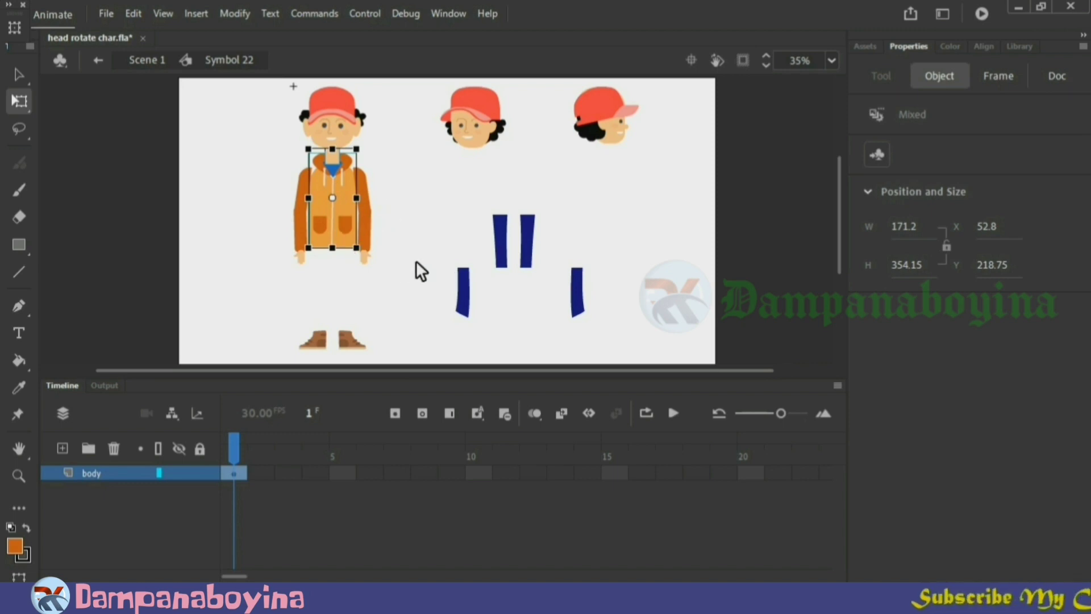
pyautogui.press('F8')
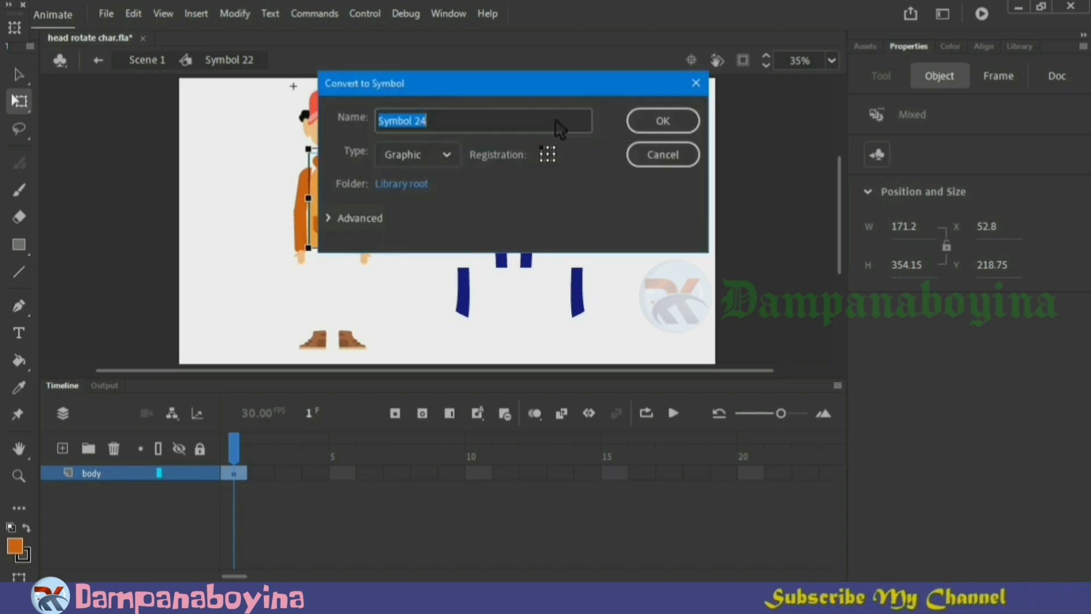
pyautogui.click(685, 121)
pyautogui.click(404, 219)
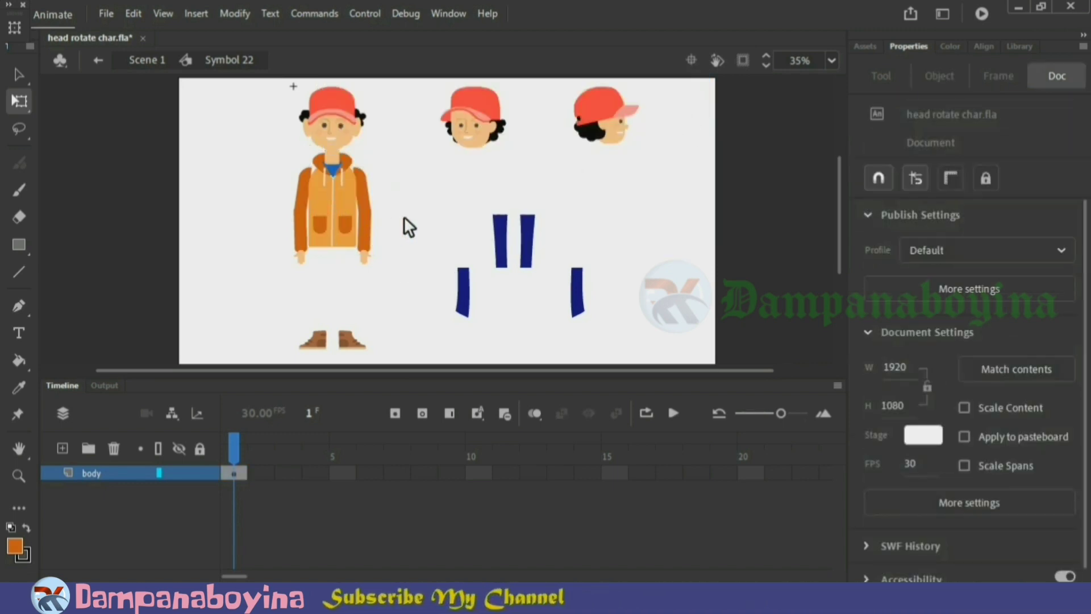
# Convert the right-hand arm's upper sleeve, lower sleeve and hand into separate graphic symbols.
pyautogui.click(366, 195)
pyautogui.press('F8')
pyautogui.click(666, 121)
pyautogui.click(367, 233)
pyautogui.press('F8')
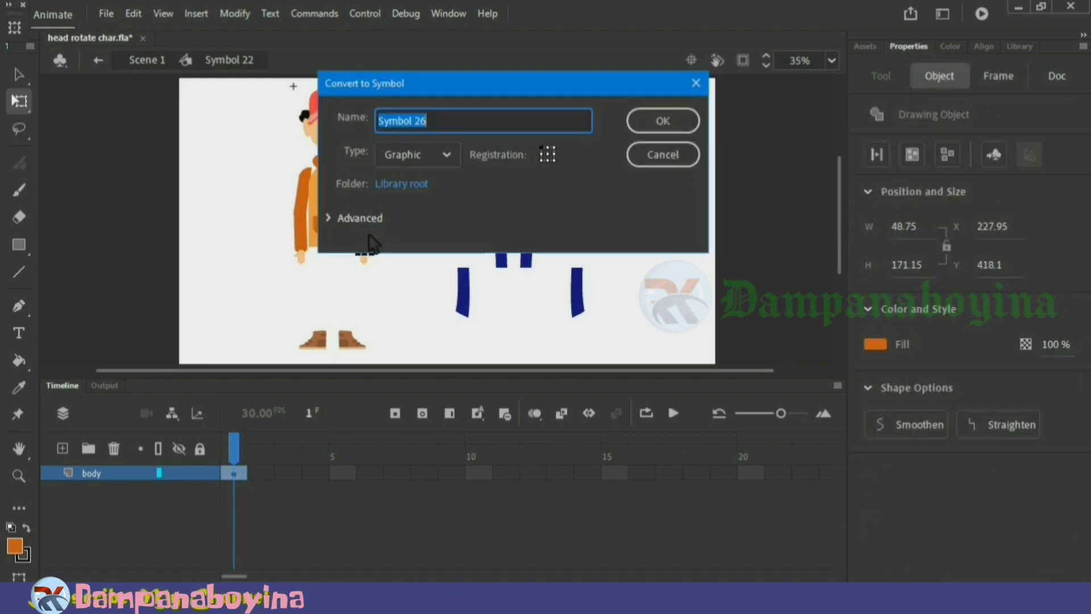
pyautogui.click(666, 121)
pyautogui.click(366, 261)
pyautogui.press('F8')
pyautogui.click(674, 114)
# Convert the left-hand arm's upper sleeve, lower sleeve and hand into separate graphic symbols.
pyautogui.click(306, 189)
pyautogui.press('F8')
pyautogui.click(664, 119)
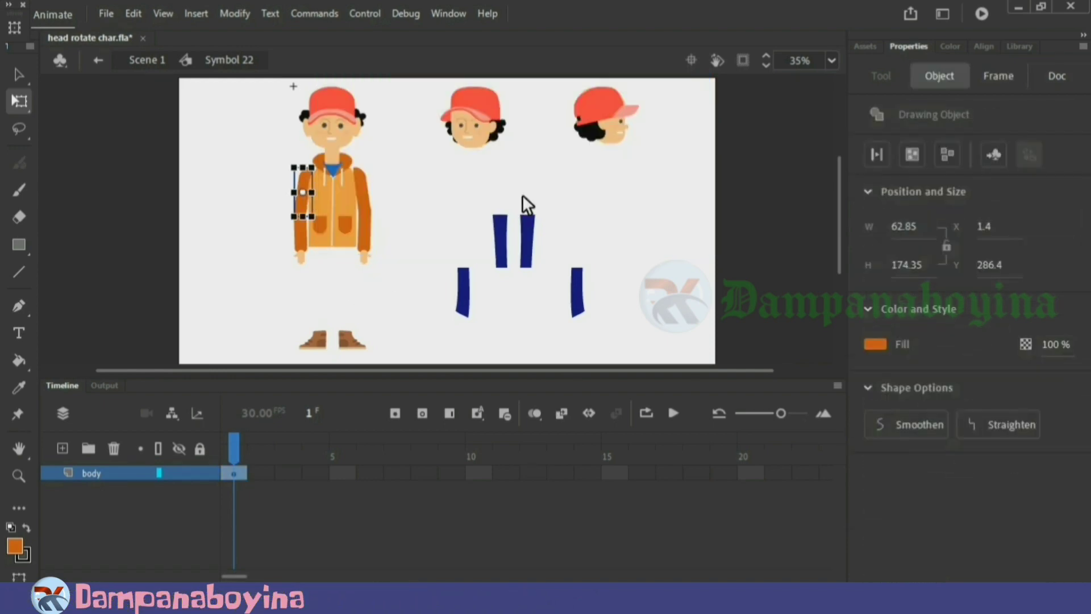
pyautogui.click(302, 232)
pyautogui.press('F8')
pyautogui.click(659, 116)
pyautogui.click(307, 262)
pyautogui.press('F8')
pyautogui.click(662, 120)
# Convert each of the two brown shoes into its own graphic symbol.
pyautogui.click(351, 340)
pyautogui.press('F8')
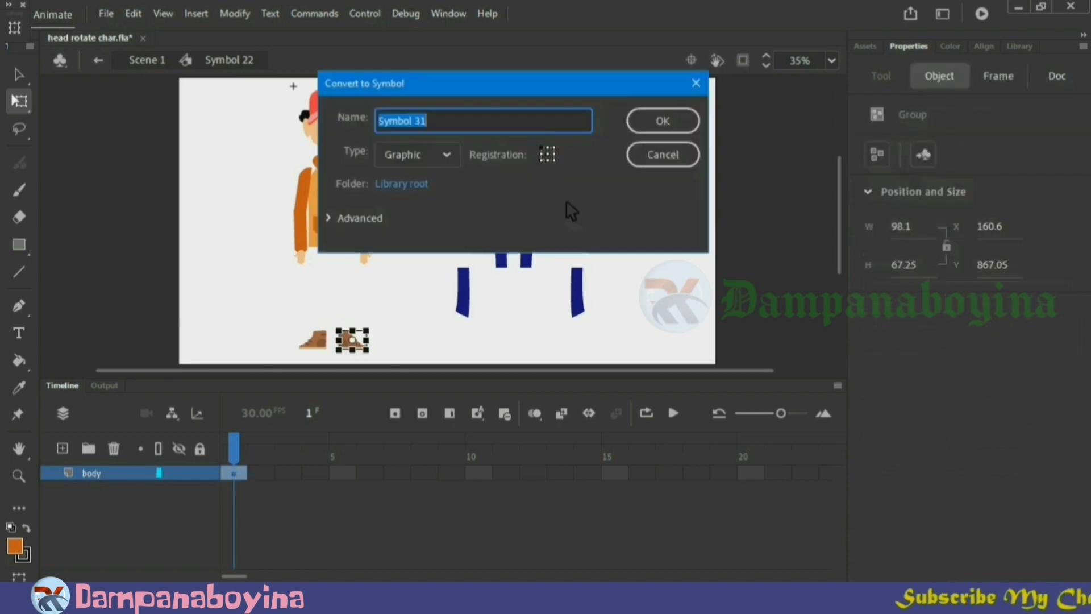
pyautogui.click(662, 120)
pyautogui.click(318, 344)
pyautogui.press('F8')
pyautogui.click(662, 120)
pyautogui.click(625, 259)
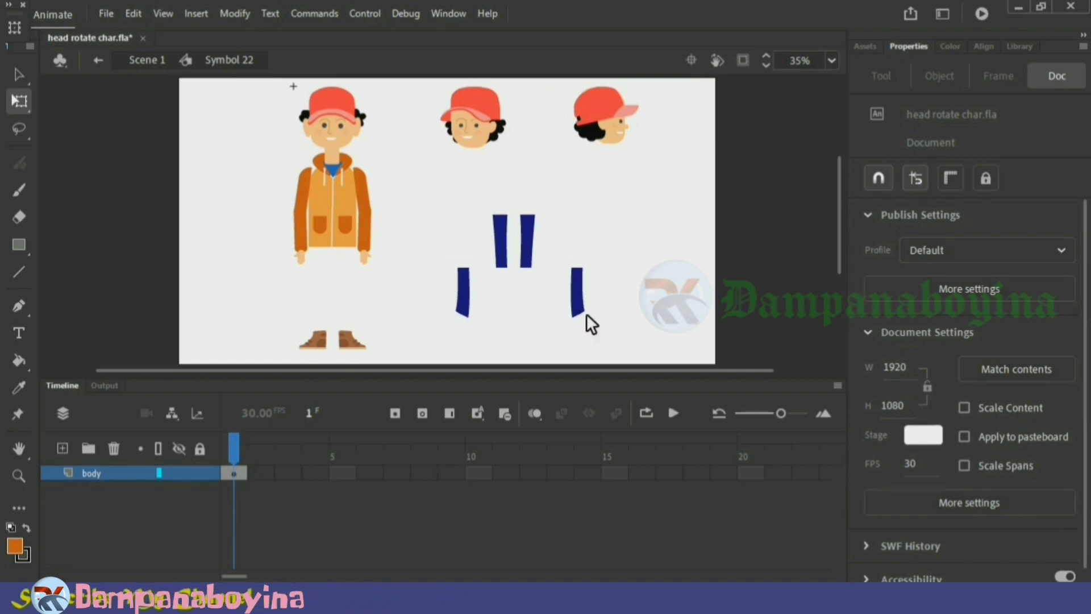
# Convert the upper and lower pieces of the right-hand blue trouser leg into separate graphic symbols.
pyautogui.click(533, 250)
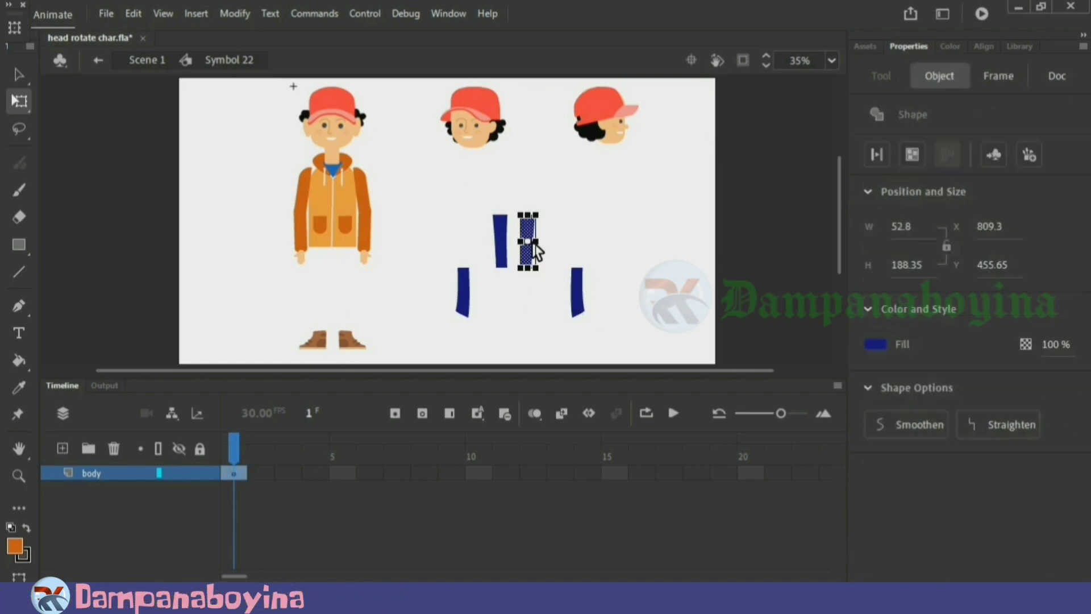
pyautogui.press('F8')
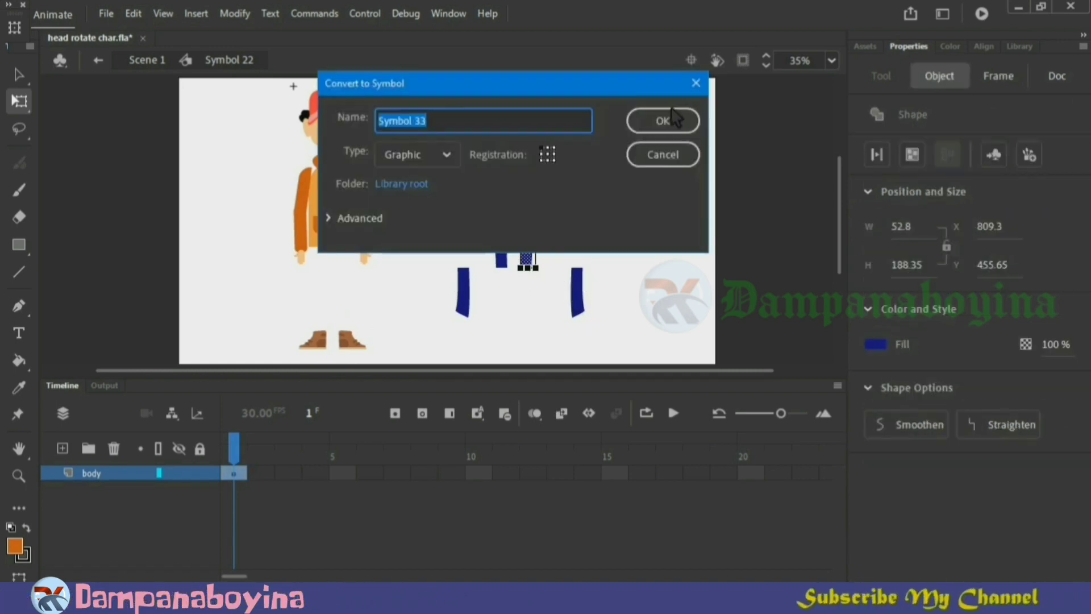
pyautogui.click(672, 117)
pyautogui.click(587, 307)
pyautogui.press('F8')
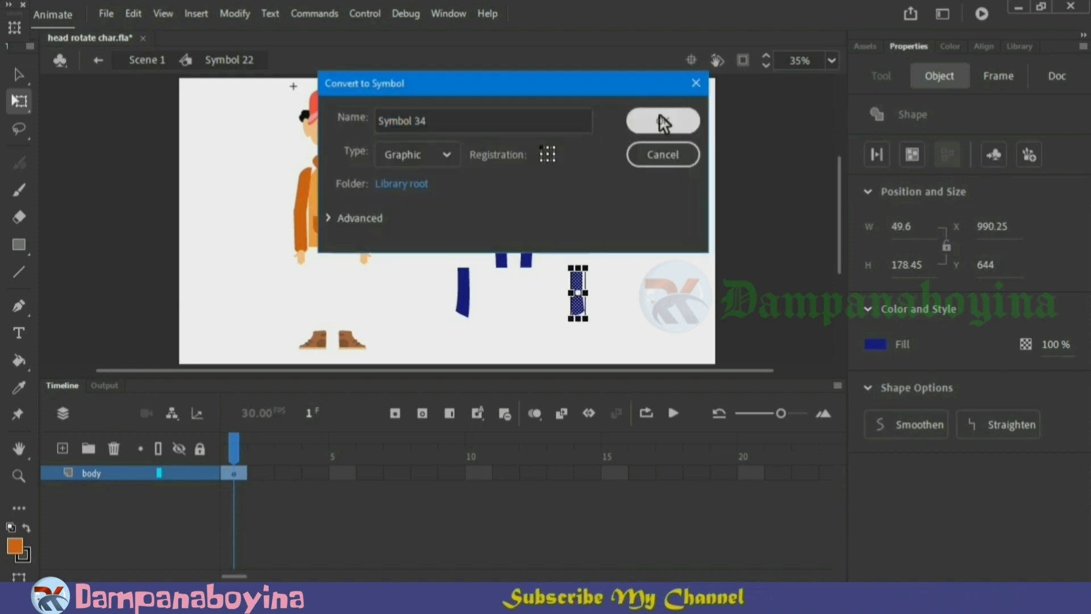
pyautogui.click(658, 118)
# Convert the upper and lower pieces of the left-hand blue trouser leg into separate graphic symbols.
pyautogui.click(505, 249)
pyautogui.press('F8')
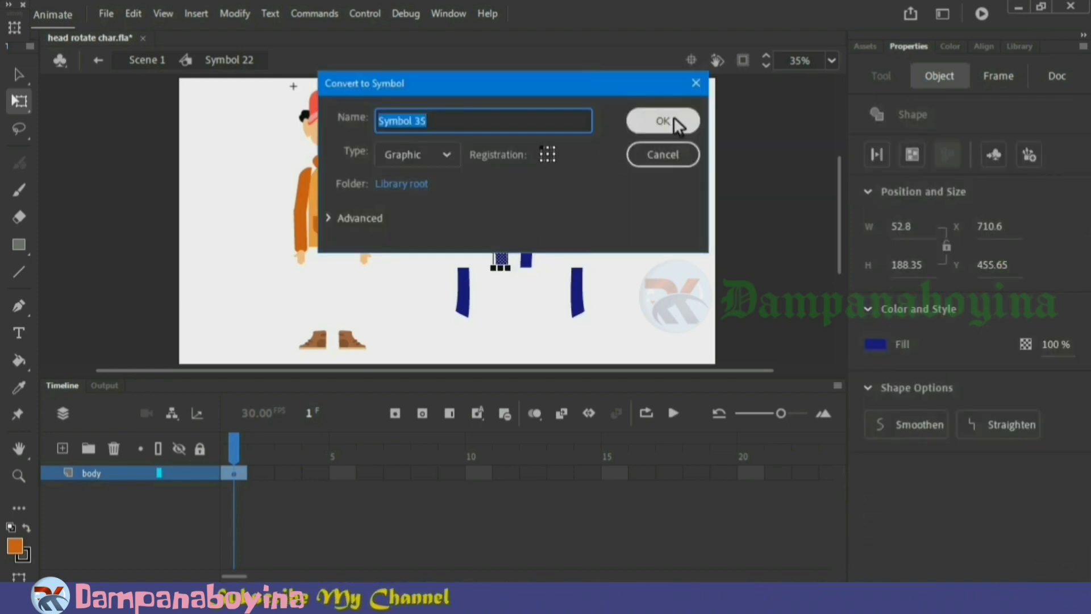
pyautogui.click(673, 117)
pyautogui.click(468, 293)
pyautogui.press('F8')
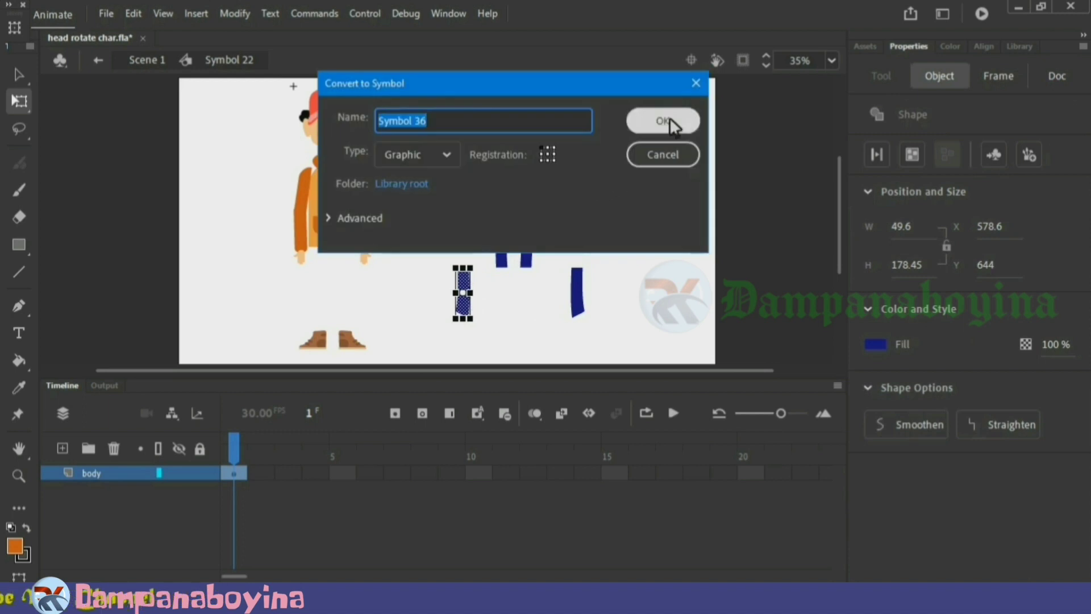
pyautogui.click(673, 122)
pyautogui.click(615, 320)
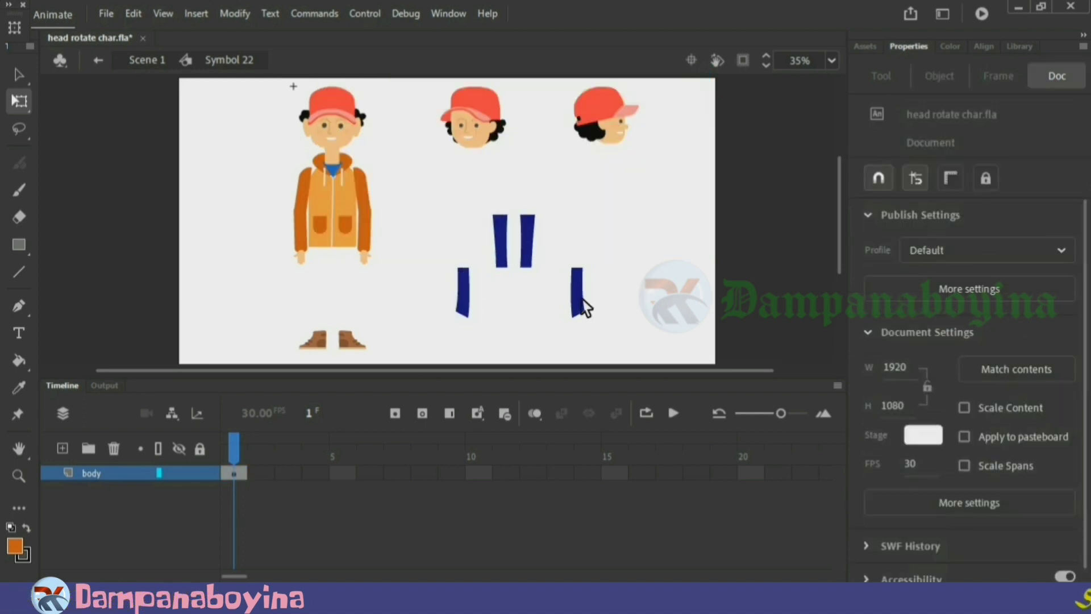
# Move the right-hand lower leg directly under its upper leg and nudge it until the trouser edges line up.
pyautogui.moveTo(570, 302); pyautogui.dragTo(535, 301)
pyautogui.click(563, 293)
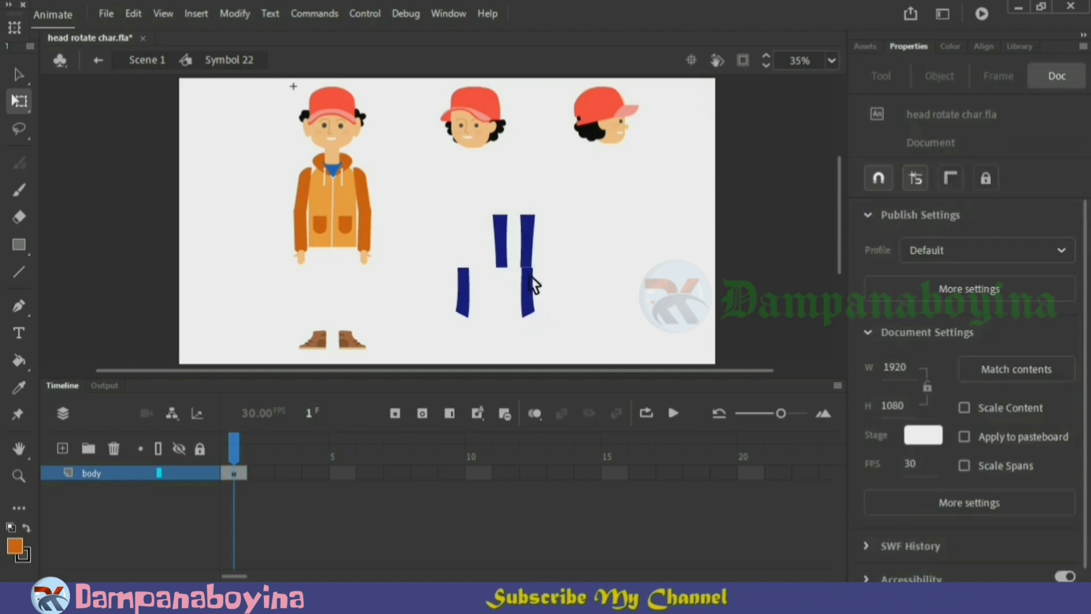
pyautogui.click(532, 296)
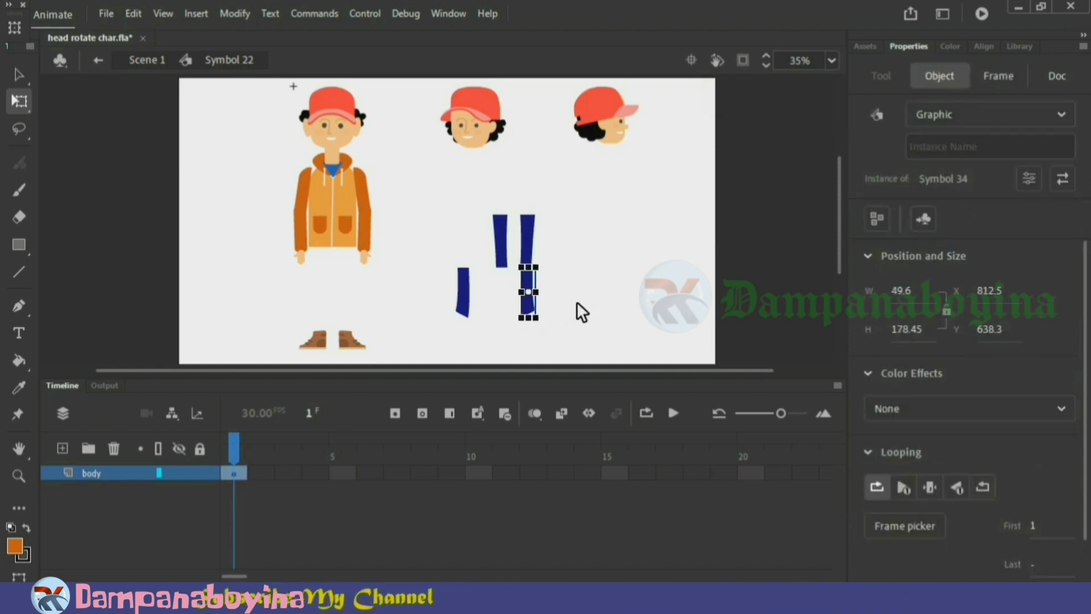
pyautogui.click(577, 304)
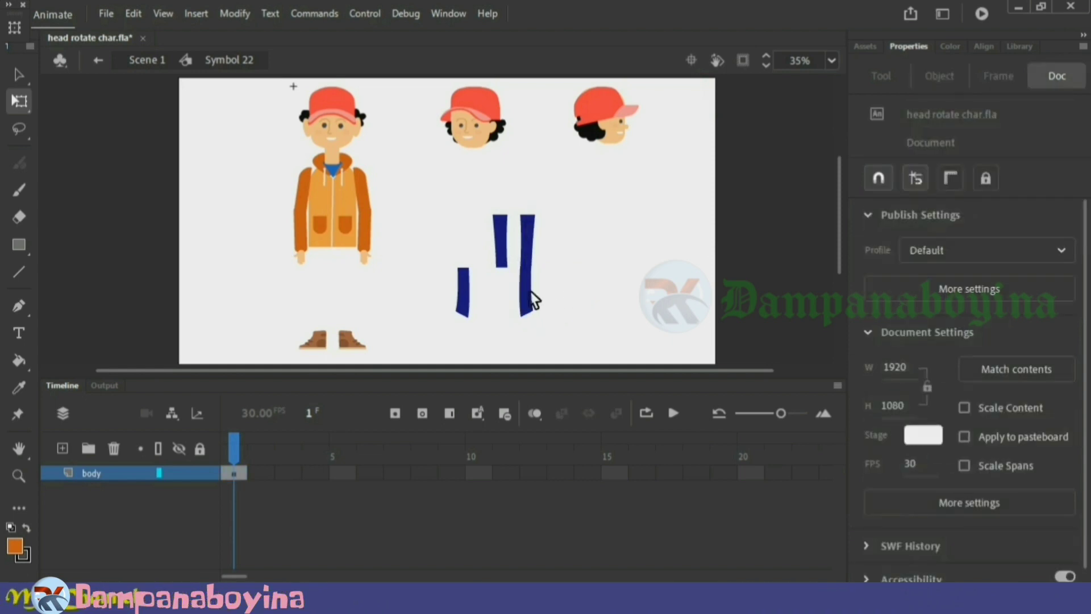
pyautogui.click(535, 289)
pyautogui.click(597, 308)
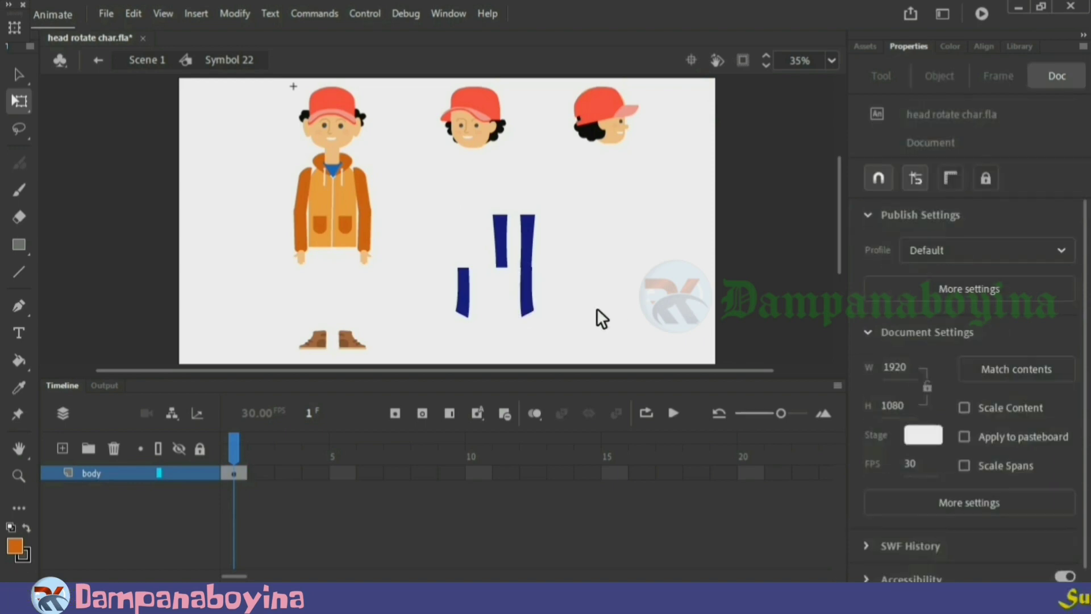
pyautogui.click(532, 297)
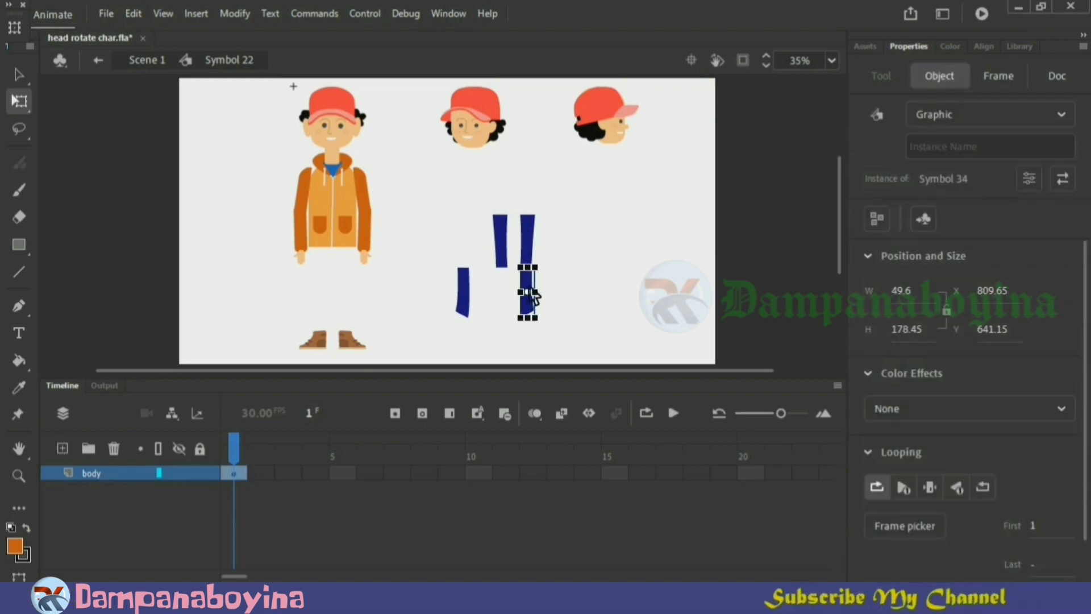
pyautogui.press('Left')
pyautogui.click(558, 283)
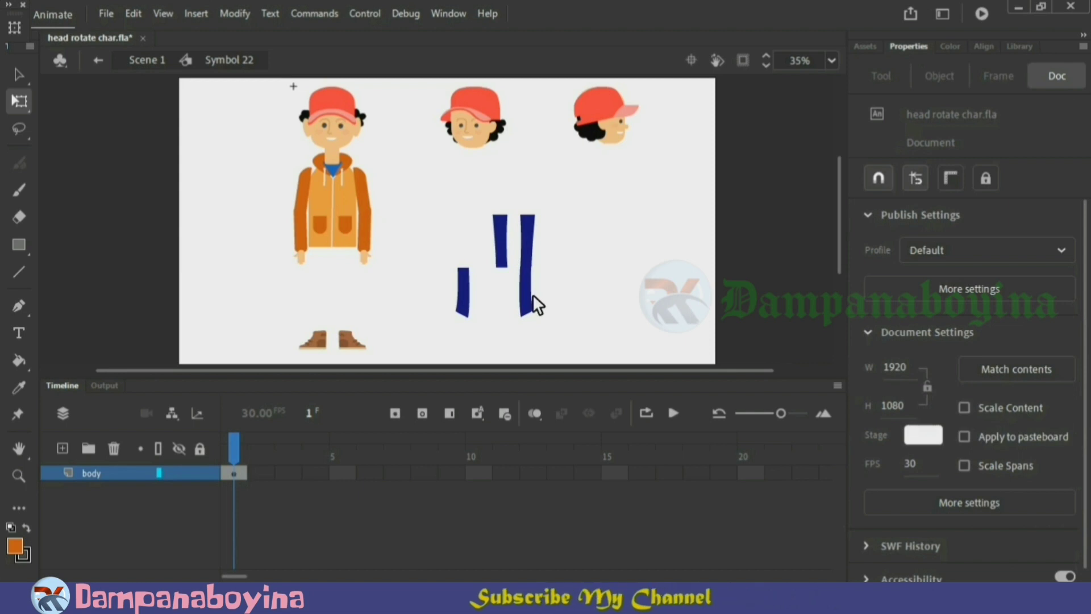
pyautogui.click(534, 237)
pyautogui.click(589, 288)
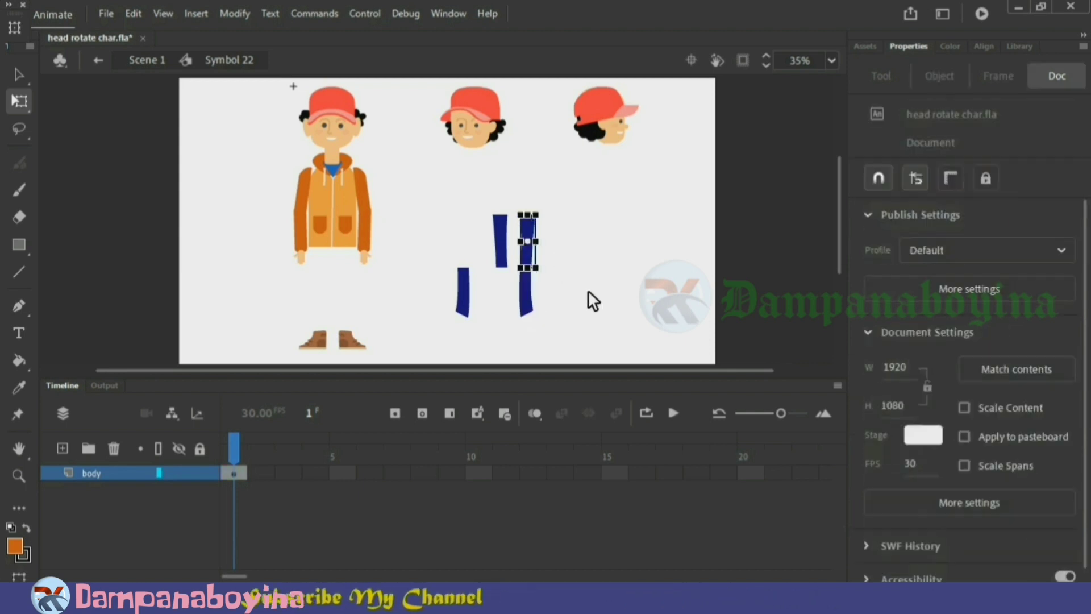
# Move the left-hand lower leg under its upper leg and nudge it into alignment at about X 716, Y 641.
pyautogui.click(467, 304)
pyautogui.moveTo(471, 310); pyautogui.dragTo(508, 308)
pyautogui.click(642, 281)
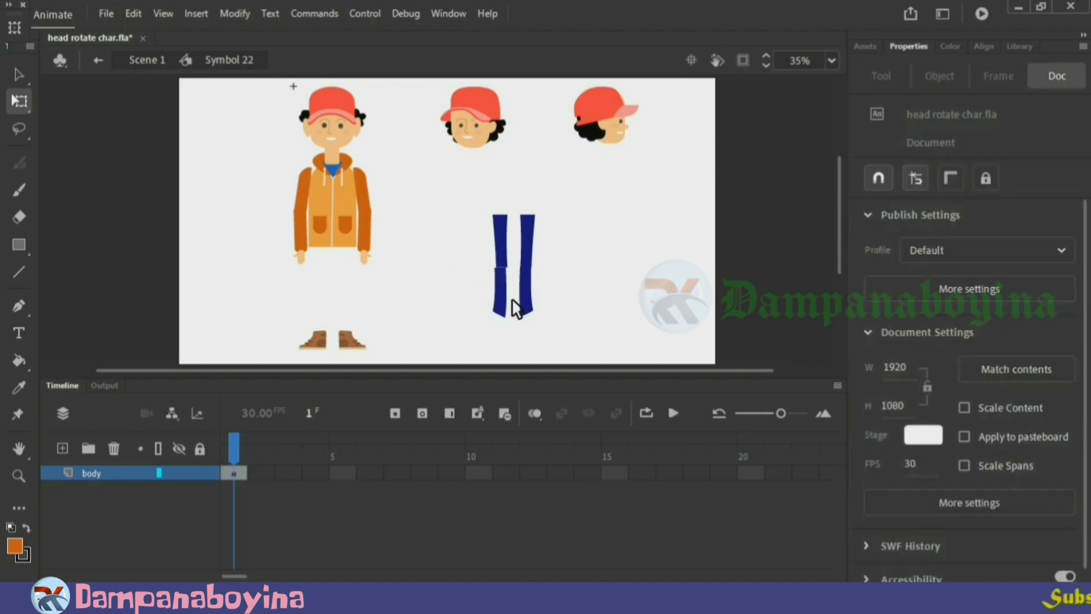
pyautogui.click(510, 299)
pyautogui.press('Right')
pyautogui.press('Up')
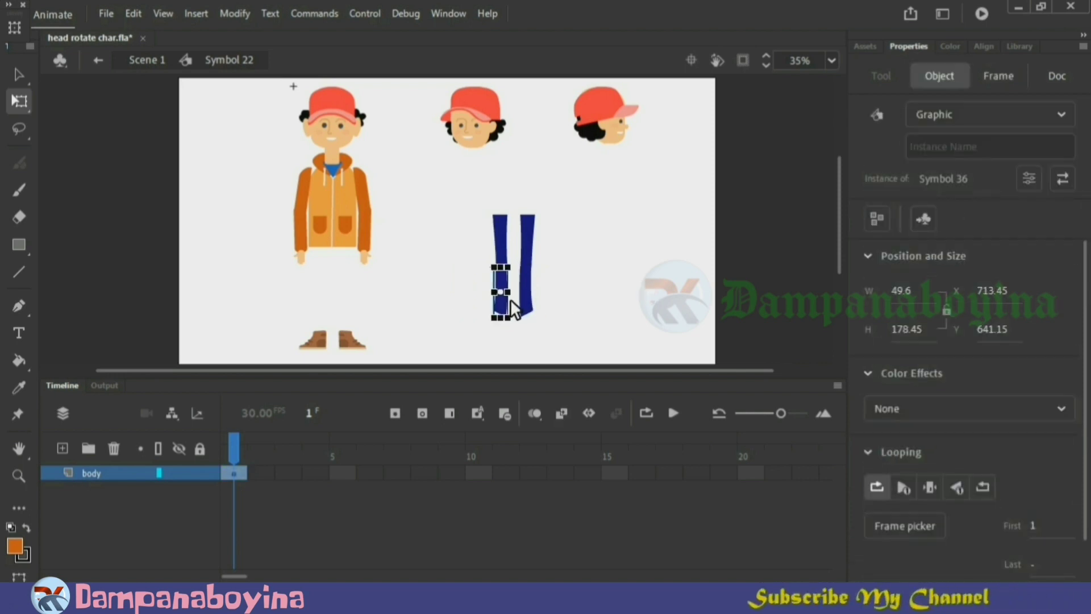
pyautogui.click(431, 276)
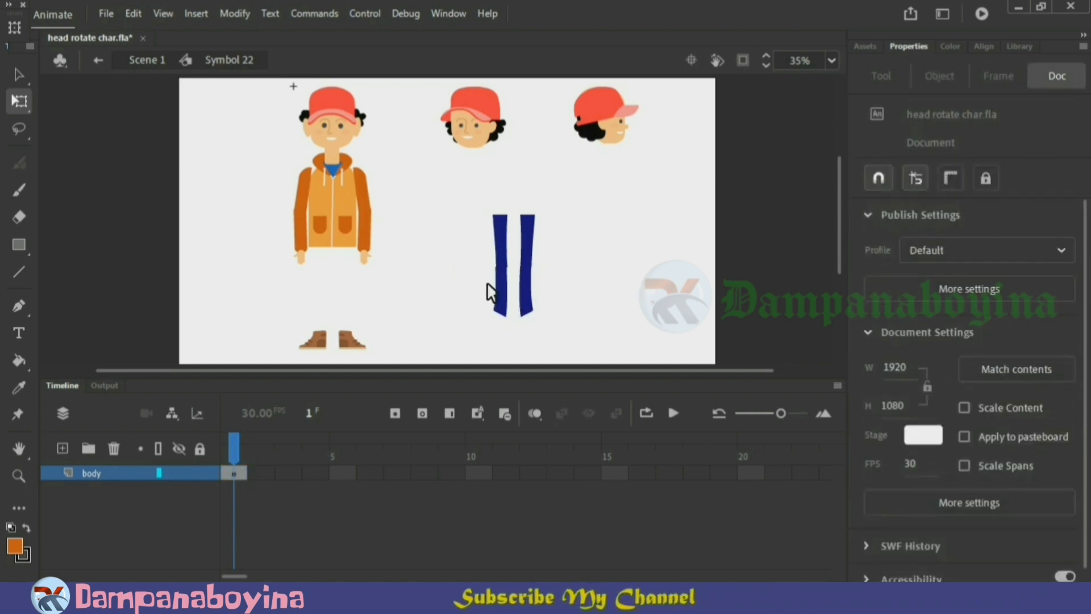
pyautogui.click(507, 289)
pyautogui.click(553, 333)
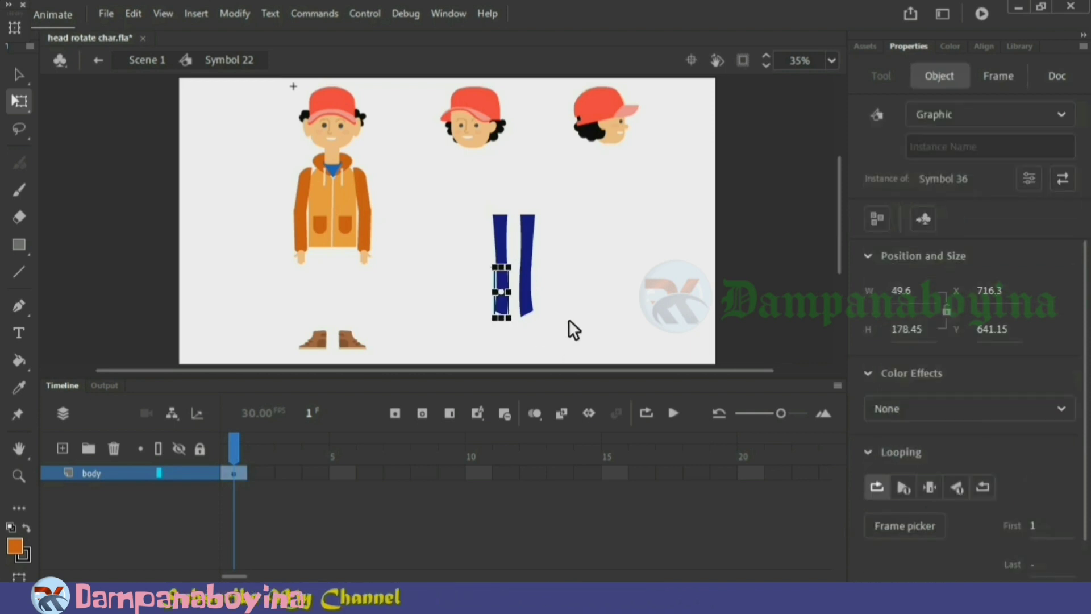
# Select all four leg pieces and position them between the jacket and shoes at about X 64, Y 536.
pyautogui.moveTo(561, 322); pyautogui.dragTo(472, 209)
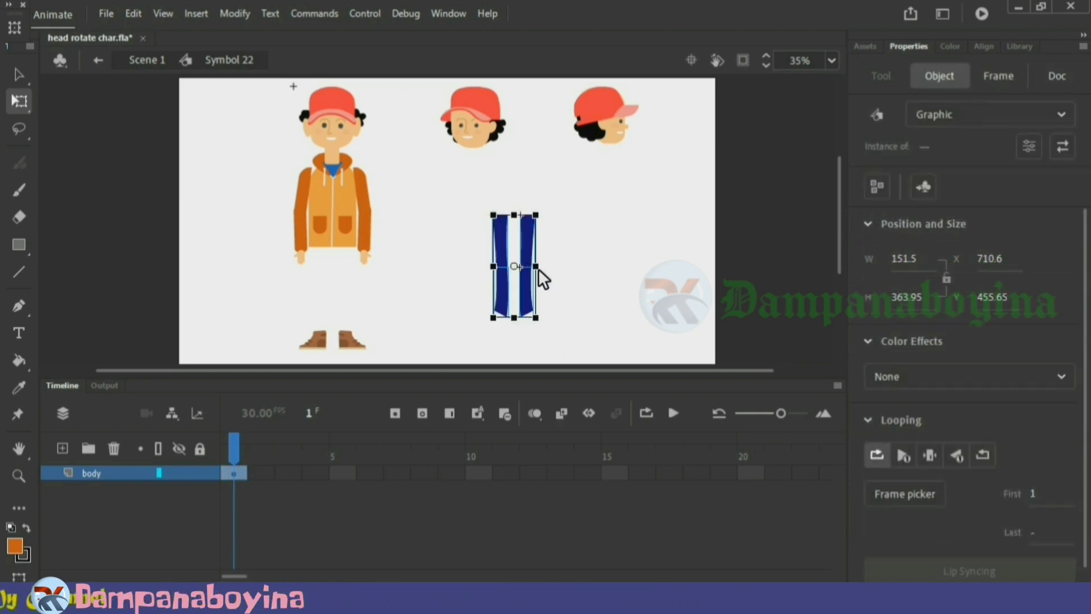
pyautogui.moveTo(534, 266); pyautogui.dragTo(350, 276)
pyautogui.press('Down')
pyautogui.press('Right')
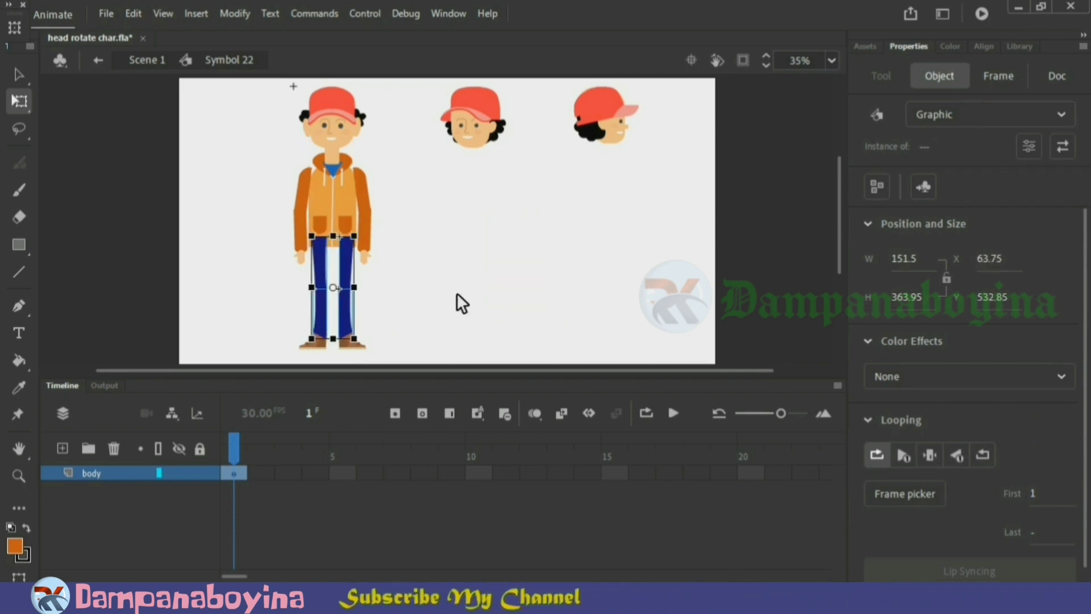
pyautogui.click(456, 293)
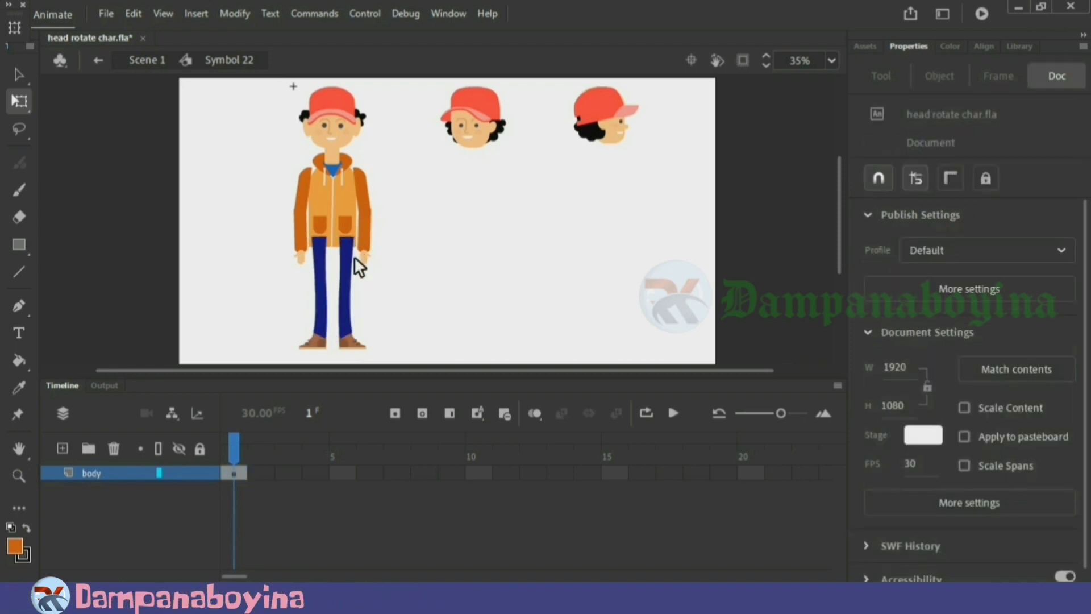
# Send both upper leg symbols behind the jacket torso in the stacking order.
pyautogui.click(354, 273)
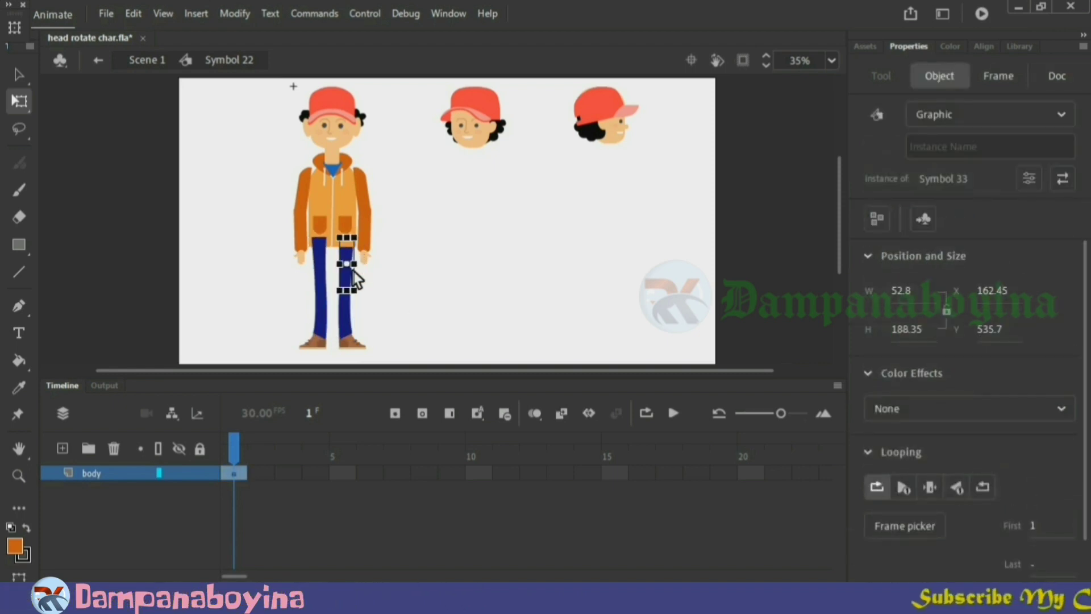
pyautogui.click(446, 275)
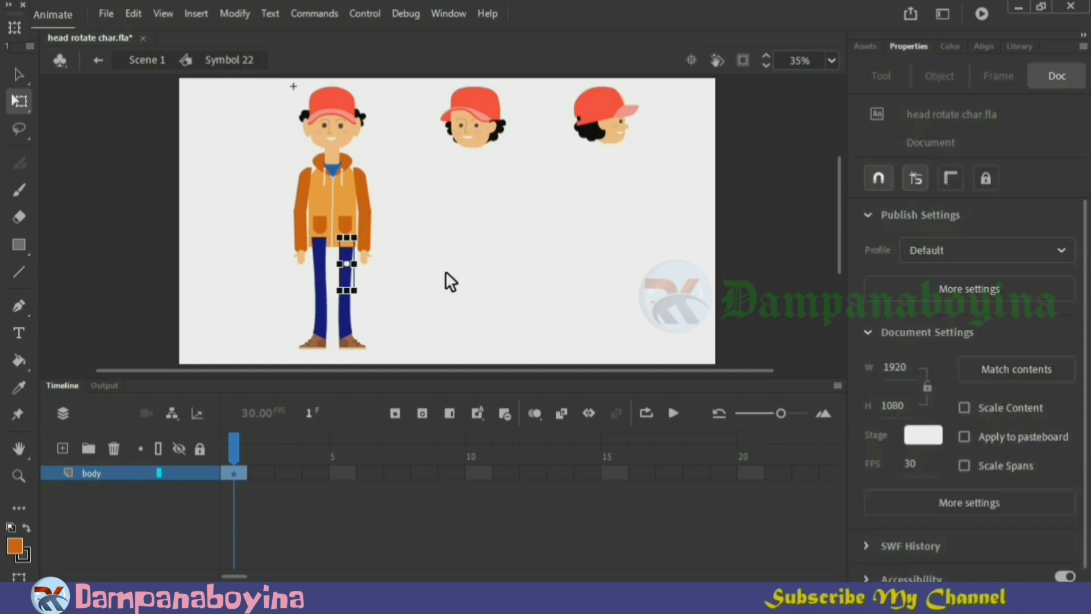
pyautogui.click(323, 275)
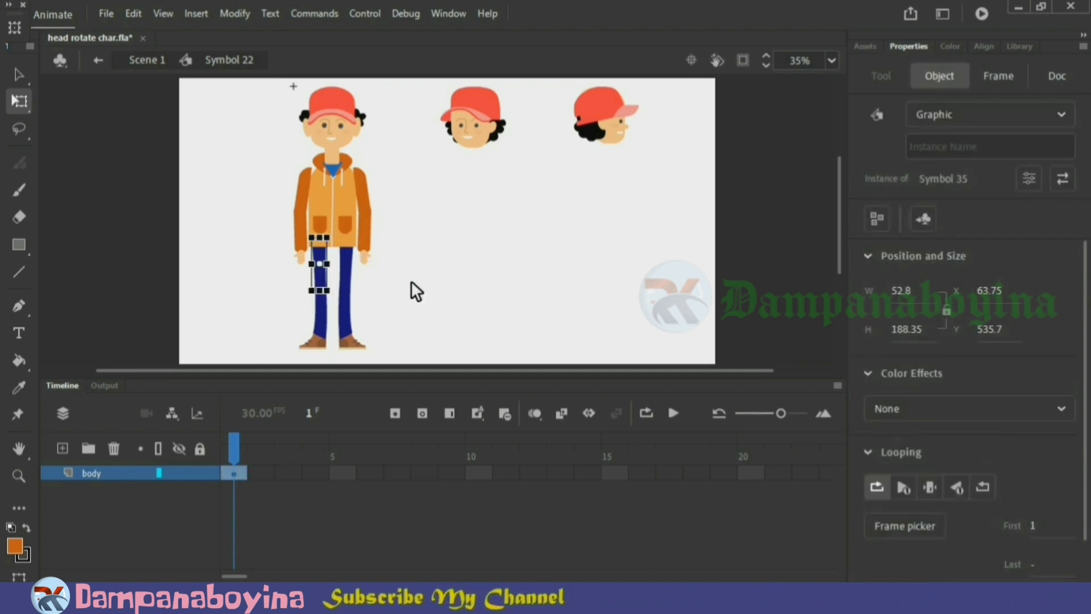
pyautogui.click(411, 284)
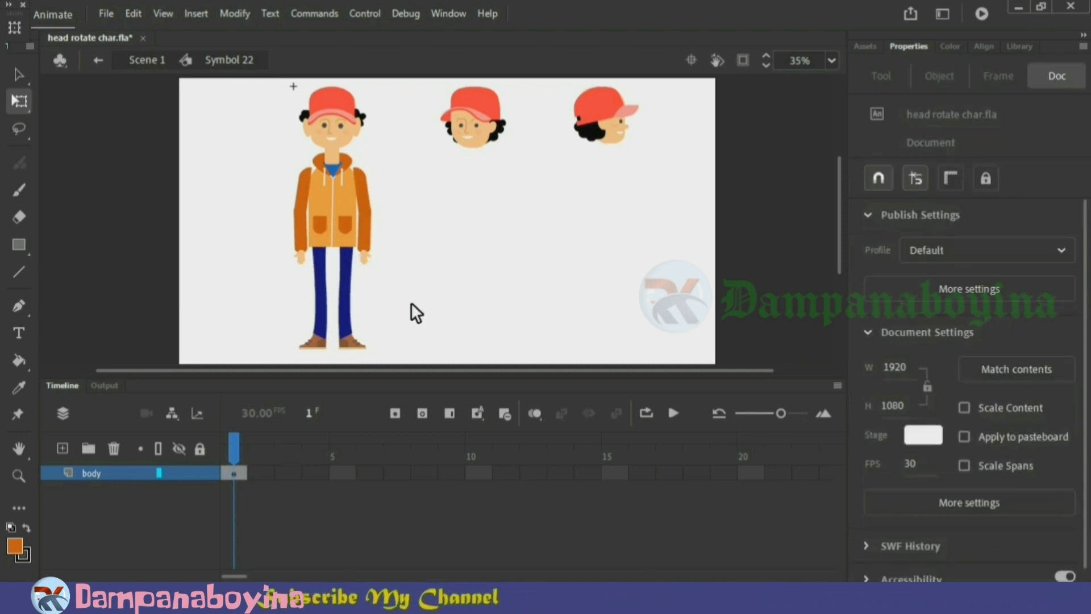
# Bring both shoe symbols in front of the trouser legs in the stacking order.
pyautogui.click(358, 343)
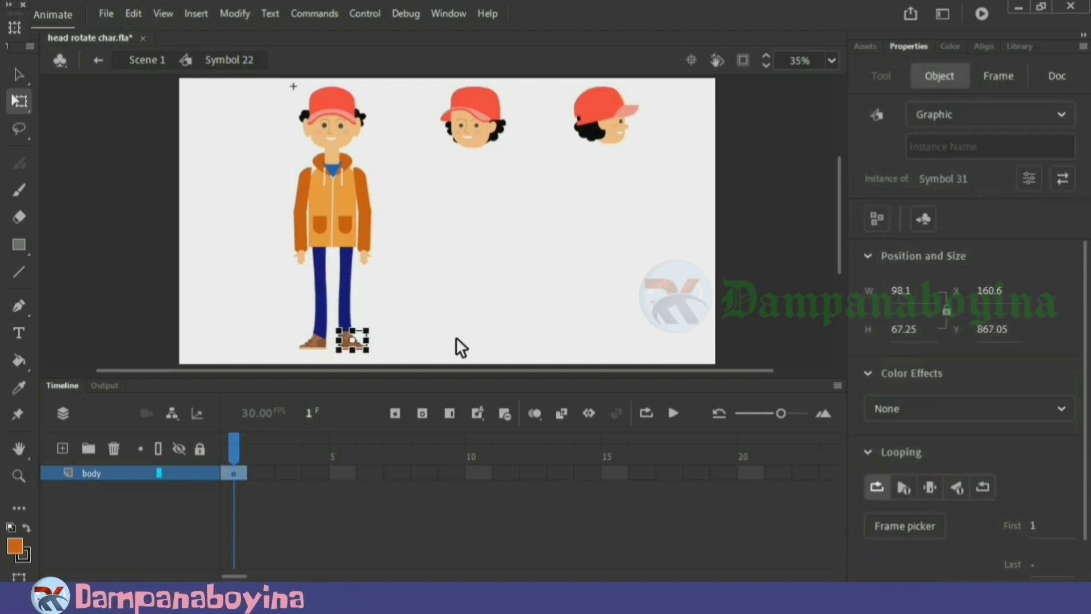
pyautogui.click(428, 339)
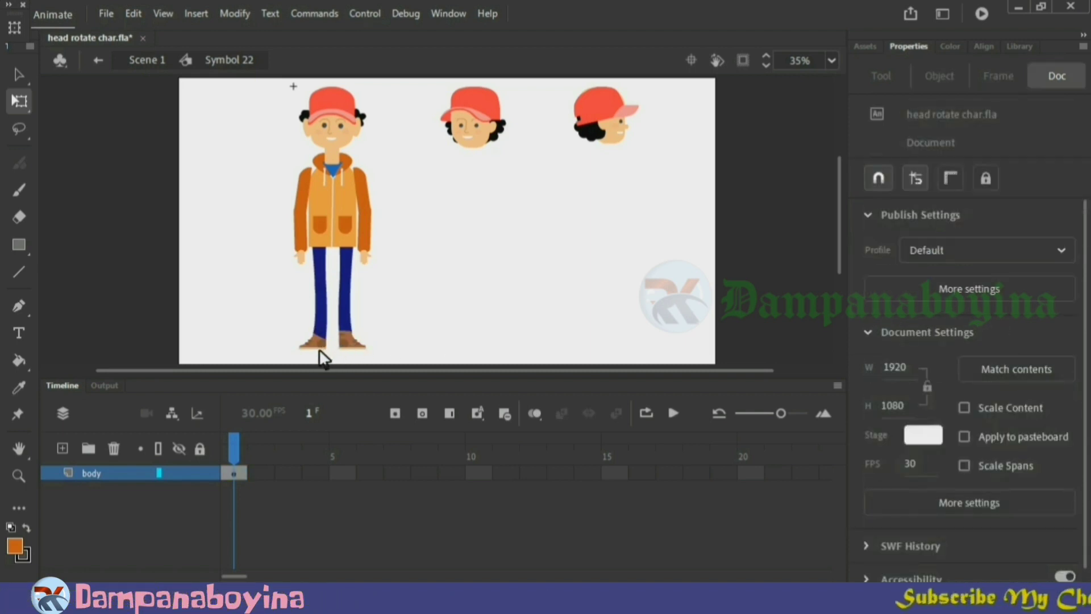
pyautogui.click(319, 343)
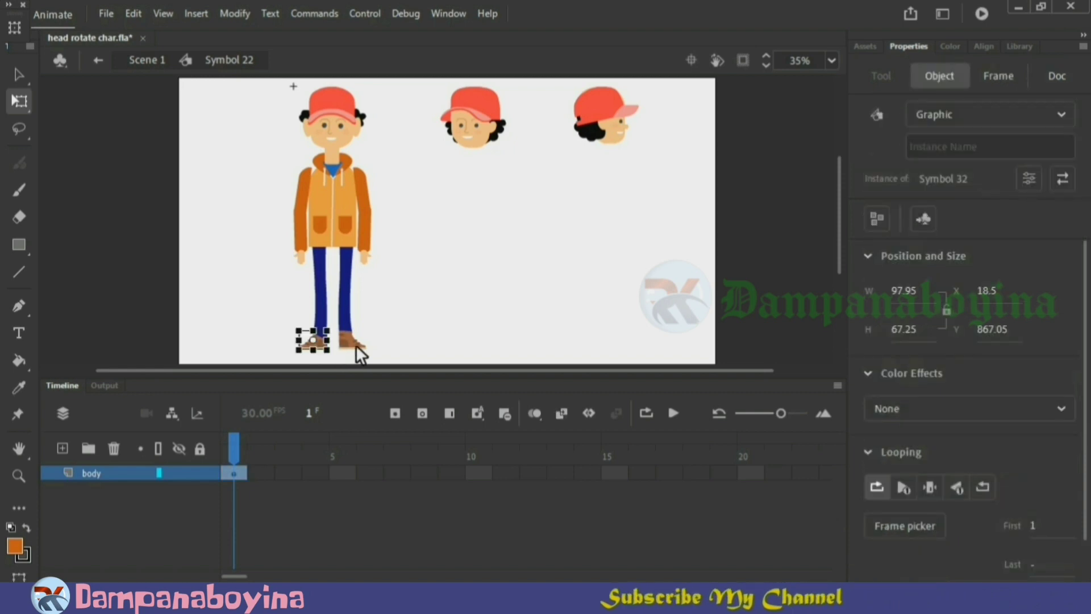
pyautogui.click(417, 288)
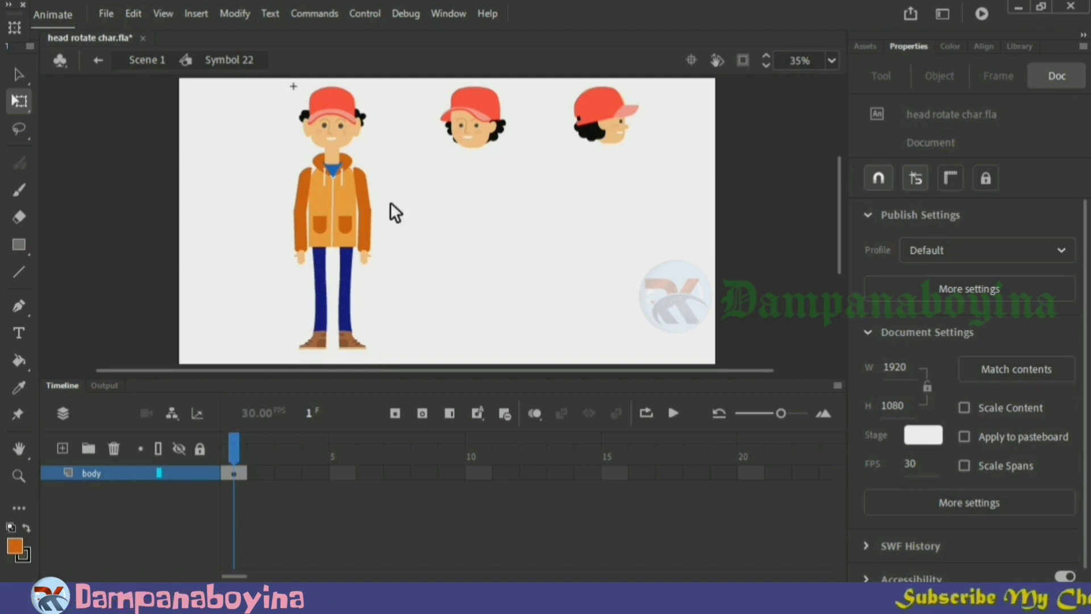
pyautogui.click(370, 193)
pyautogui.click(335, 192)
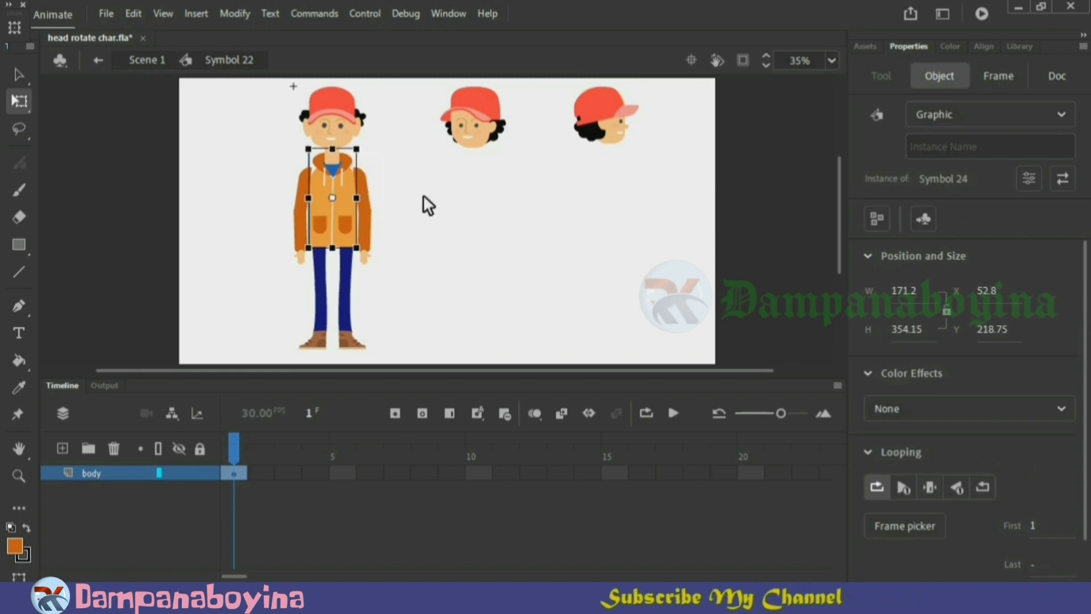
pyautogui.click(489, 212)
# Open the symbol holding the three heads for editing and convert the front-view head to its own graphic symbol.
pyautogui.click(451, 122)
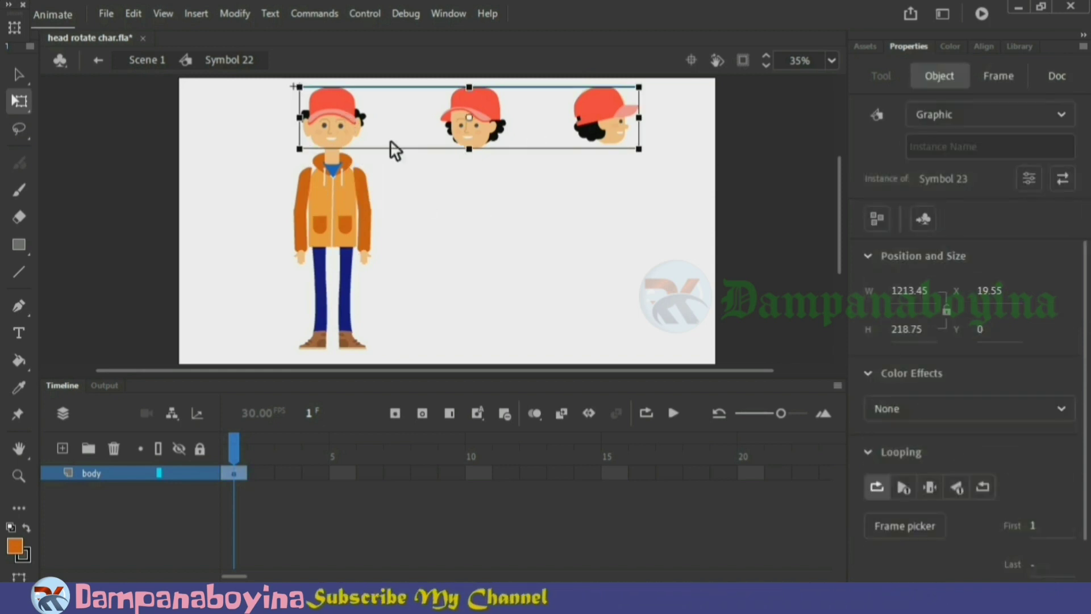
pyautogui.doubleClick(333, 136)
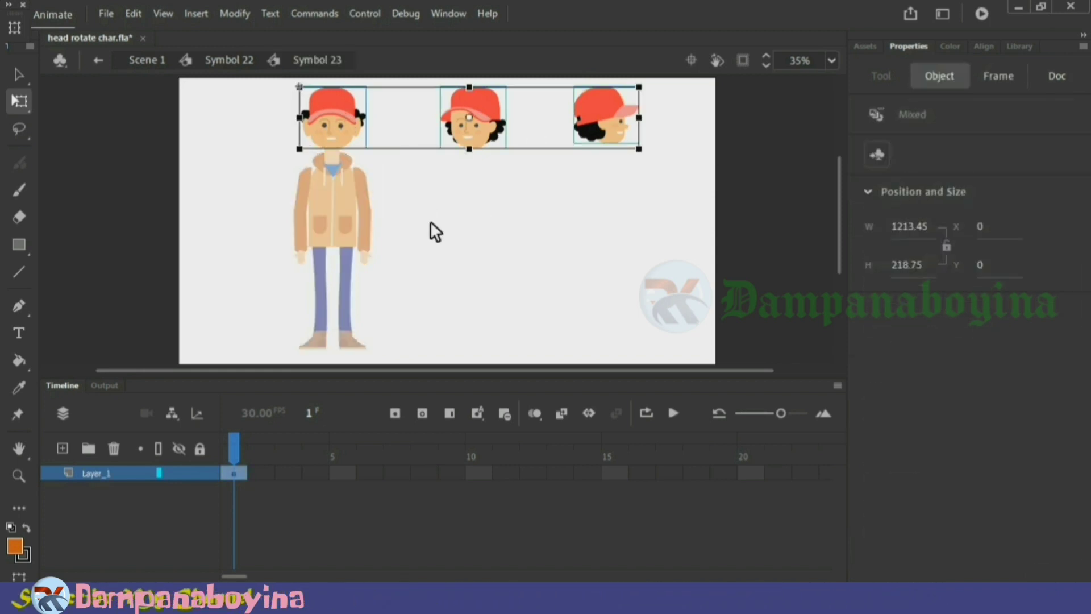
pyautogui.click(431, 221)
pyautogui.click(346, 128)
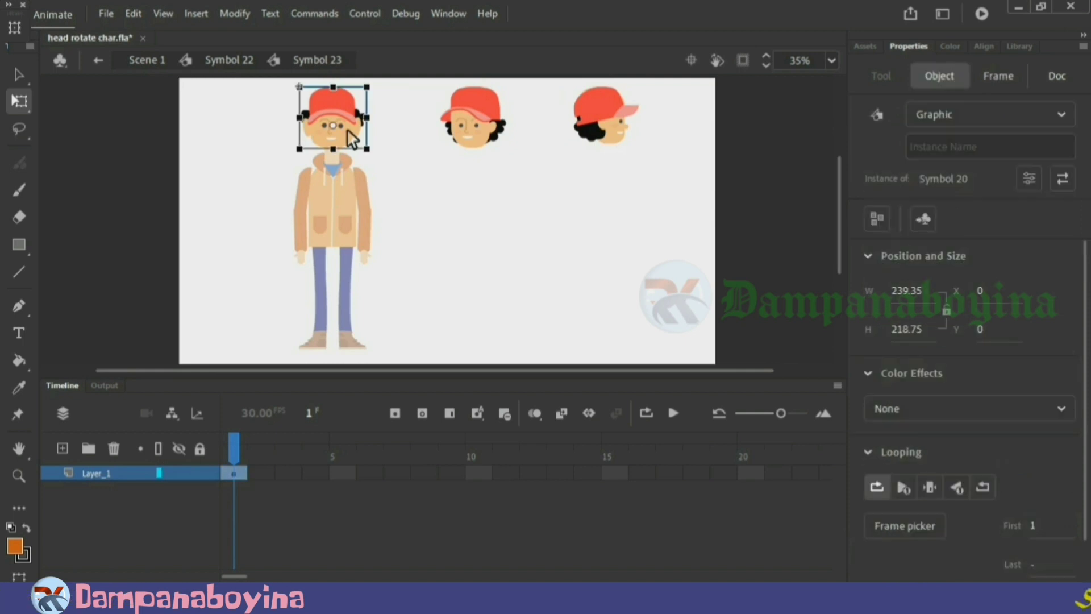
pyautogui.press('F8')
pyautogui.click(652, 116)
# Convert the three-quarter head and the side-view head to separate graphic symbols.
pyautogui.click(481, 133)
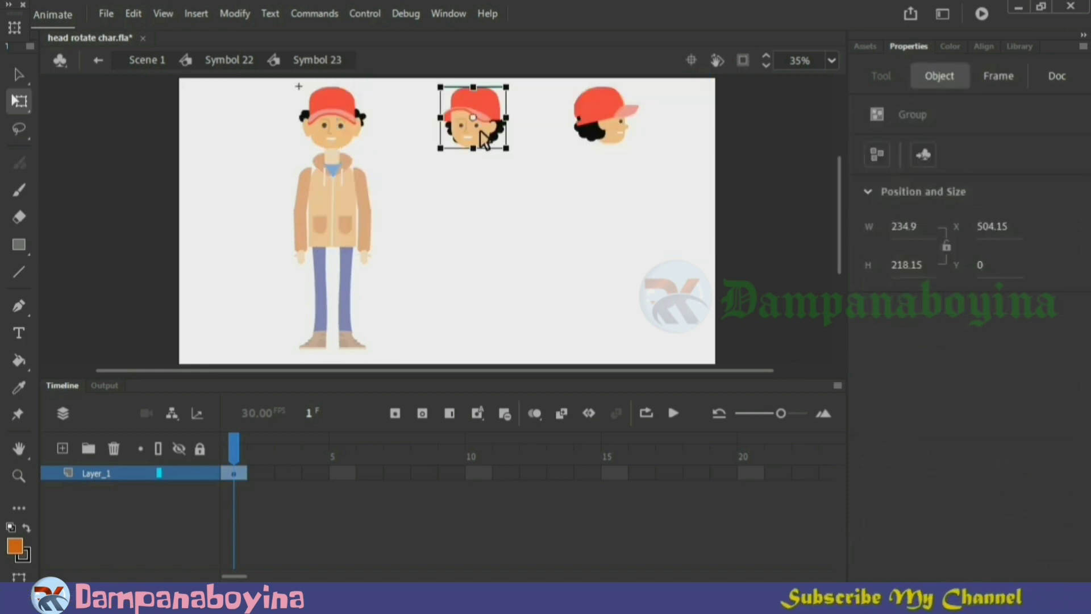
pyautogui.press('F8')
pyautogui.click(682, 120)
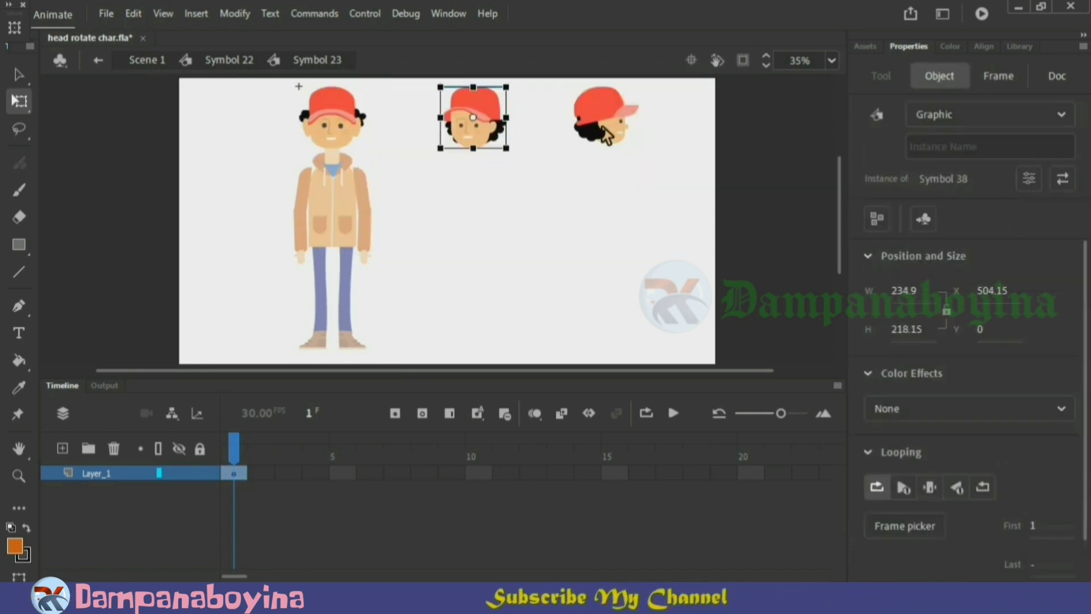
pyautogui.click(602, 131)
pyautogui.press('F8')
pyautogui.click(654, 117)
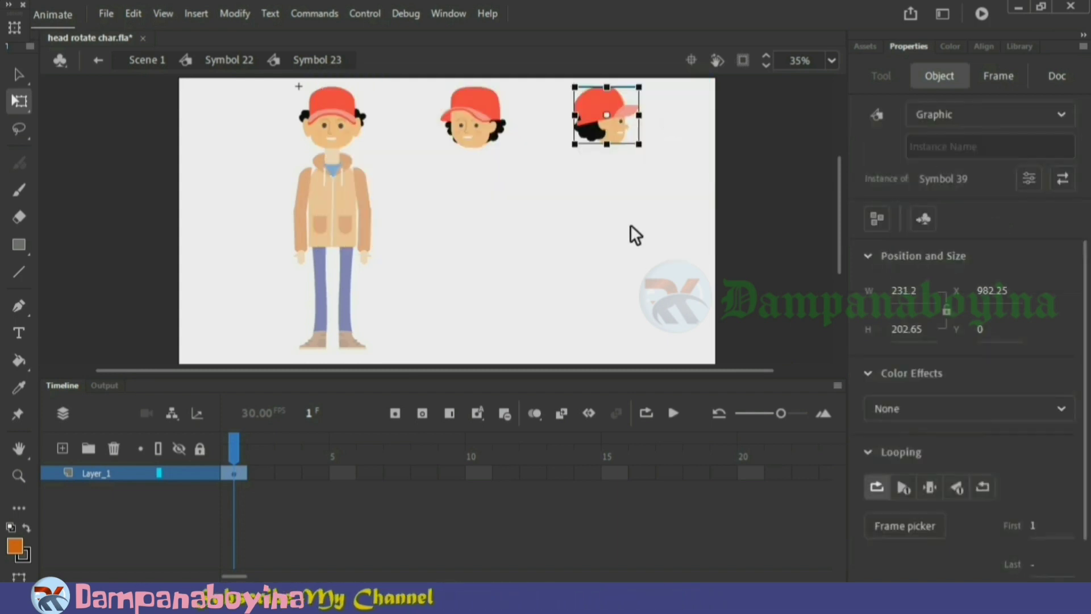
pyautogui.click(630, 226)
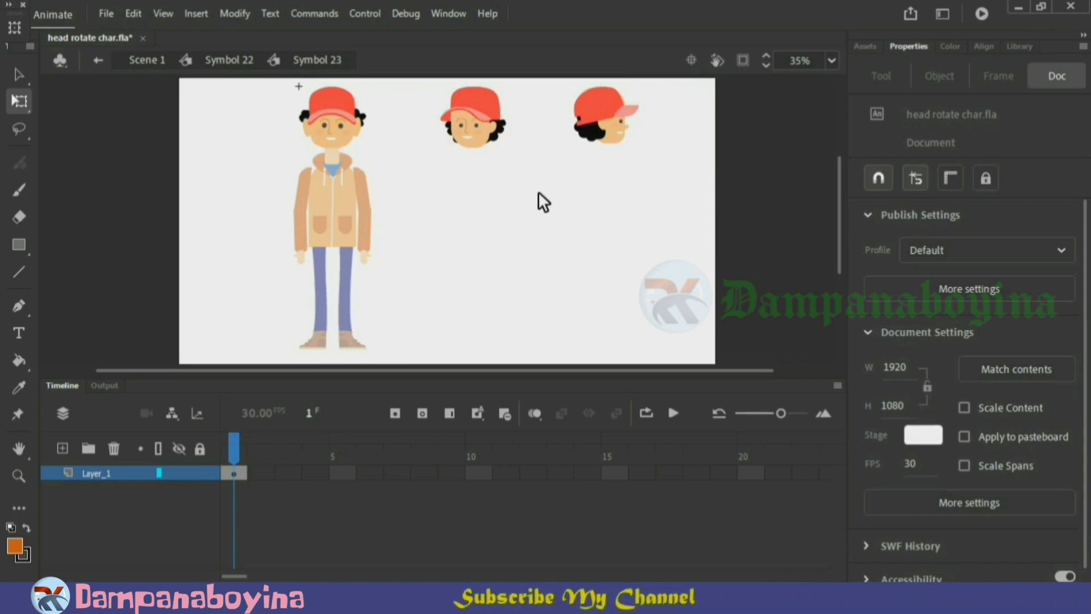
# Insert a keyframe at frame 2 of the head symbol and delete the front-view head from it.
pyautogui.click(258, 475)
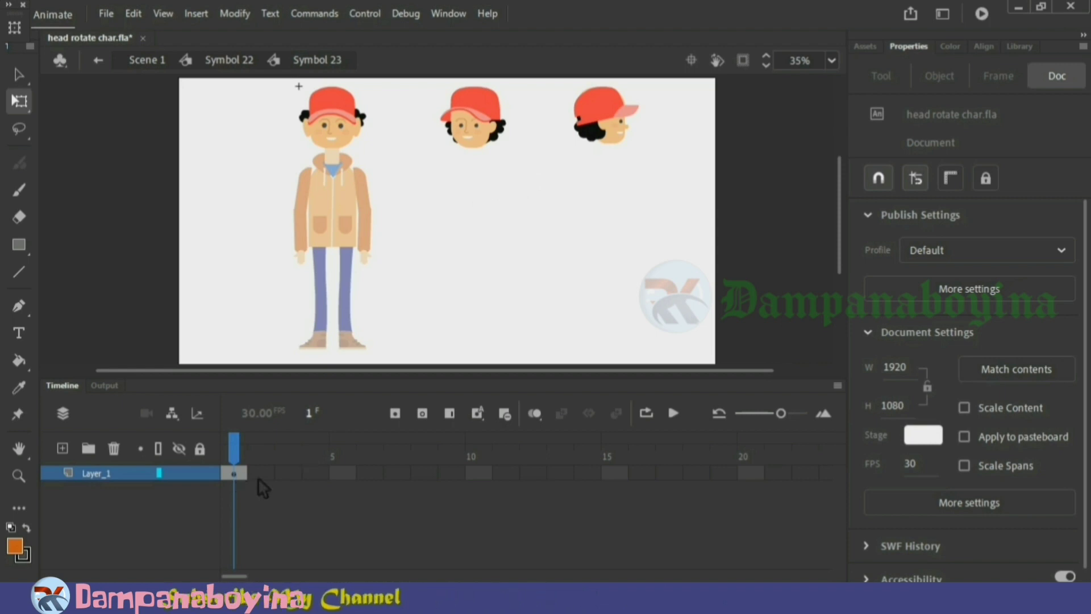
pyautogui.press('F6')
pyautogui.click(350, 128)
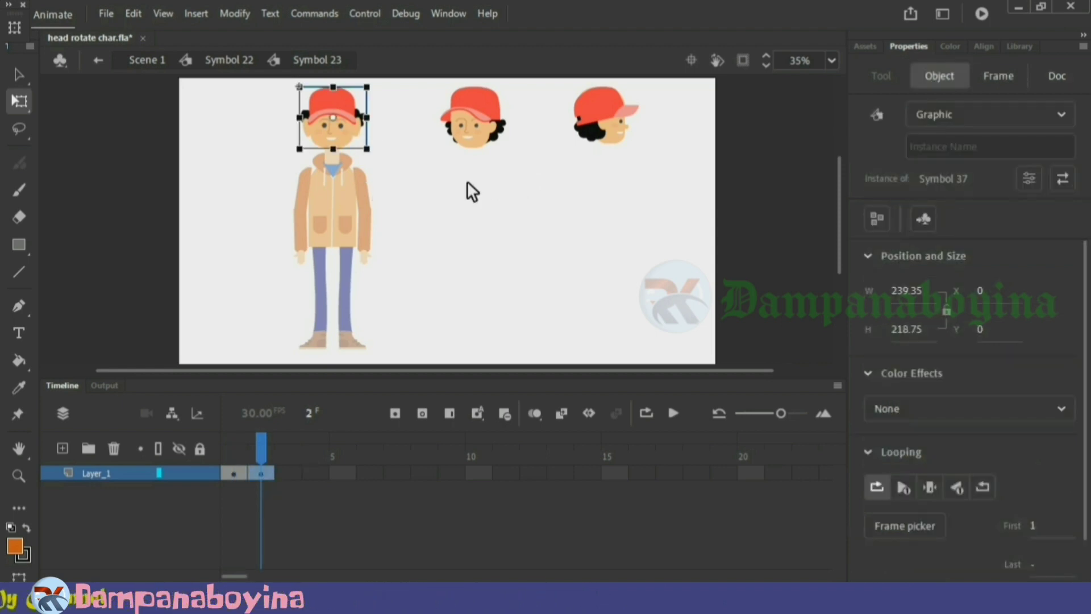
pyautogui.press('Delete')
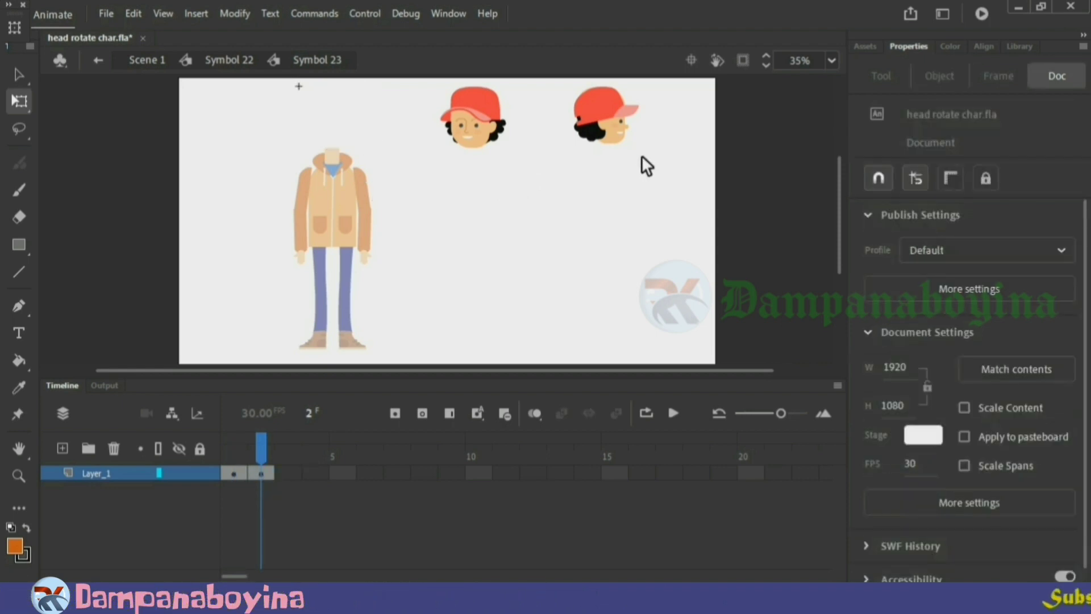
# Move the side-view head onto the body's neck and nudge it into alignment at about X -1.35, Y 17.1.
pyautogui.moveTo(586, 104); pyautogui.dragTo(333, 128)
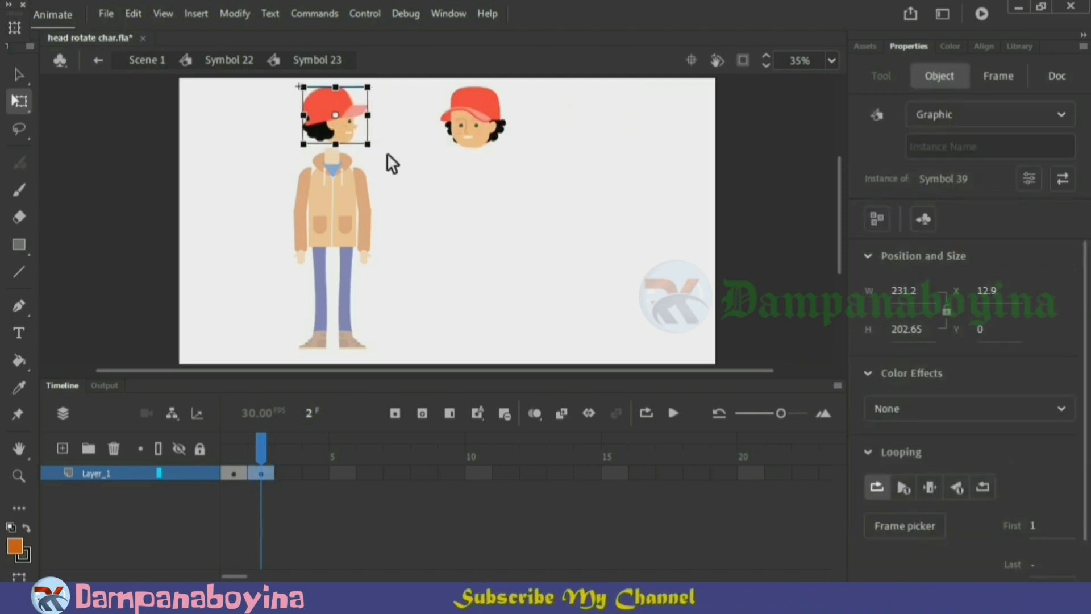
pyautogui.press('Left')
pyautogui.press('Left')
pyautogui.press('Left')
pyautogui.press('Left')
pyautogui.press('Left')
pyautogui.press('Down')
pyautogui.press('Down')
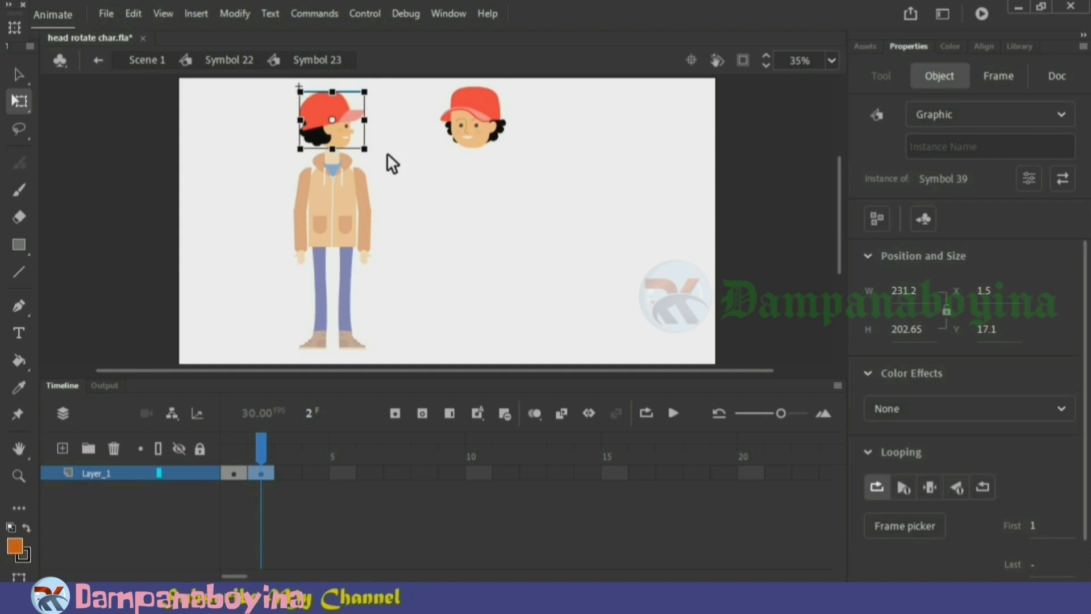
pyautogui.click(387, 154)
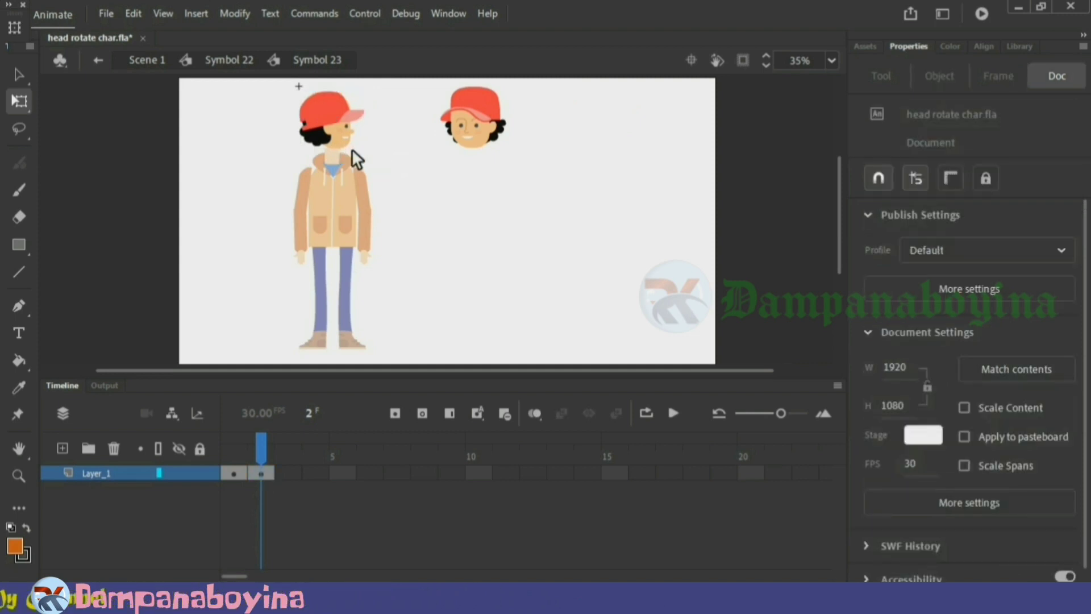
pyautogui.hotkey('ctrl', 'a')
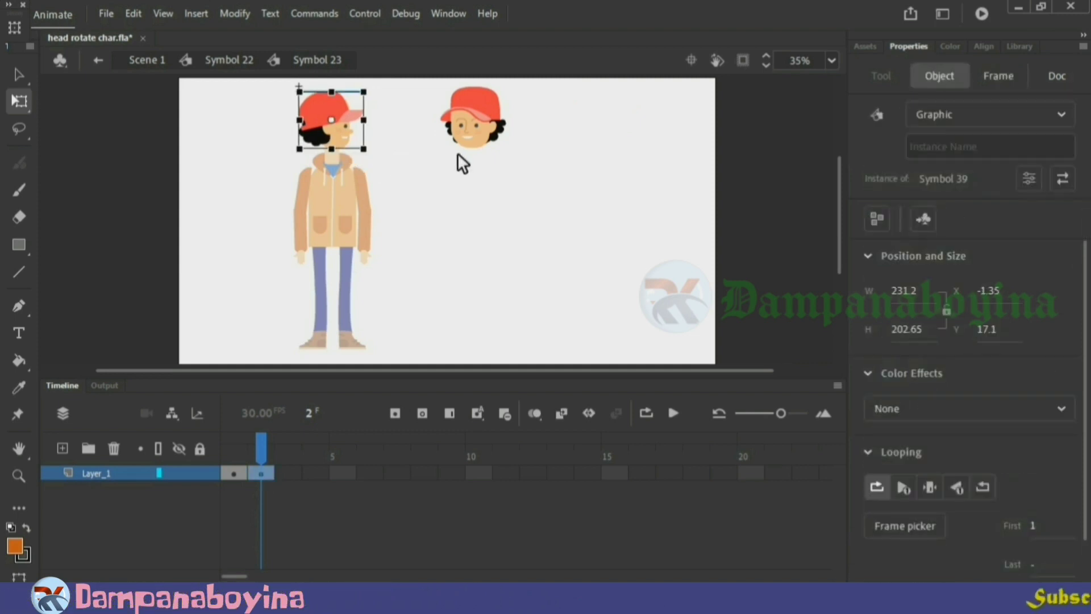
pyautogui.click(427, 181)
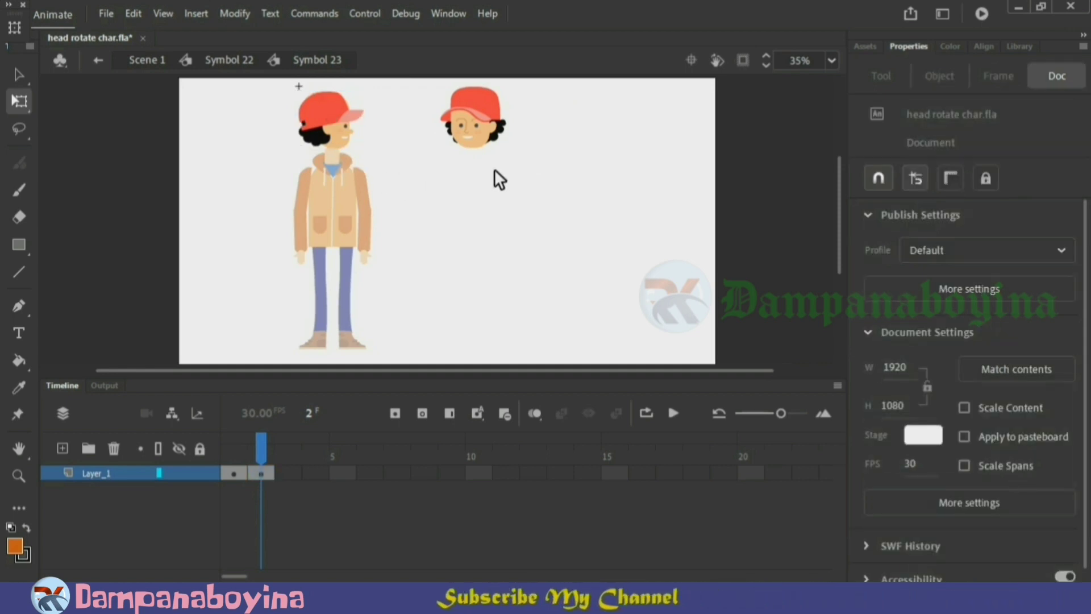
pyautogui.click(336, 145)
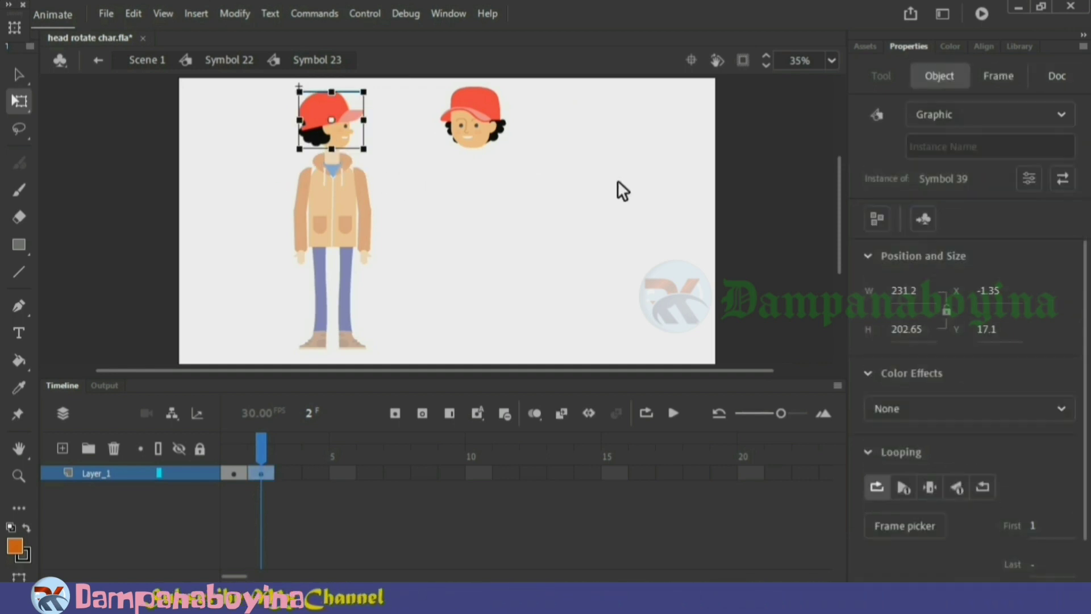
pyautogui.click(565, 223)
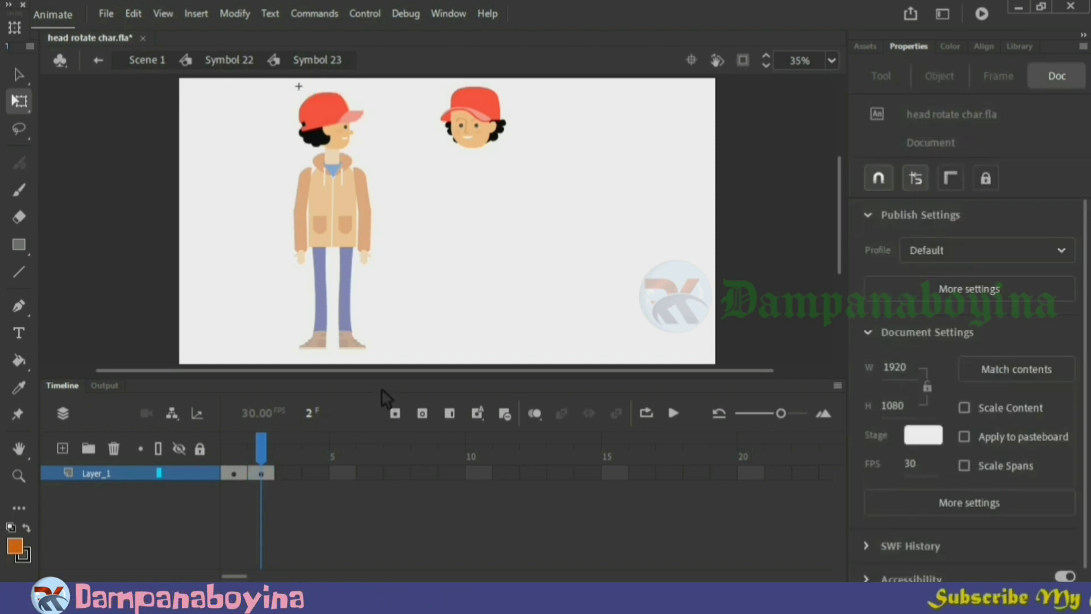
# Insert a keyframe at frame 3 of the head symbol and delete the side-view head from it.
pyautogui.press('F6')
pyautogui.click(336, 134)
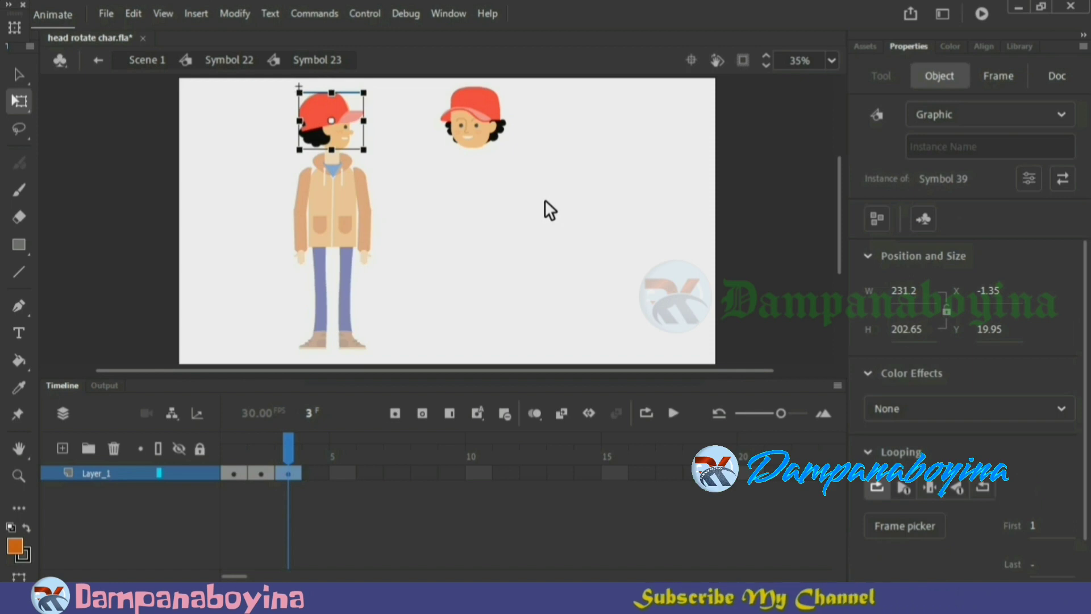
pyautogui.press('Delete')
# Move the three-quarter head onto the neck in frame 3 and nudge it to about X 5.7, Y 8.55.
pyautogui.moveTo(488, 129); pyautogui.dragTo(347, 128)
pyautogui.press('Down')
pyautogui.press('Down')
pyautogui.press('Down')
pyautogui.press('Right')
pyautogui.press('Right')
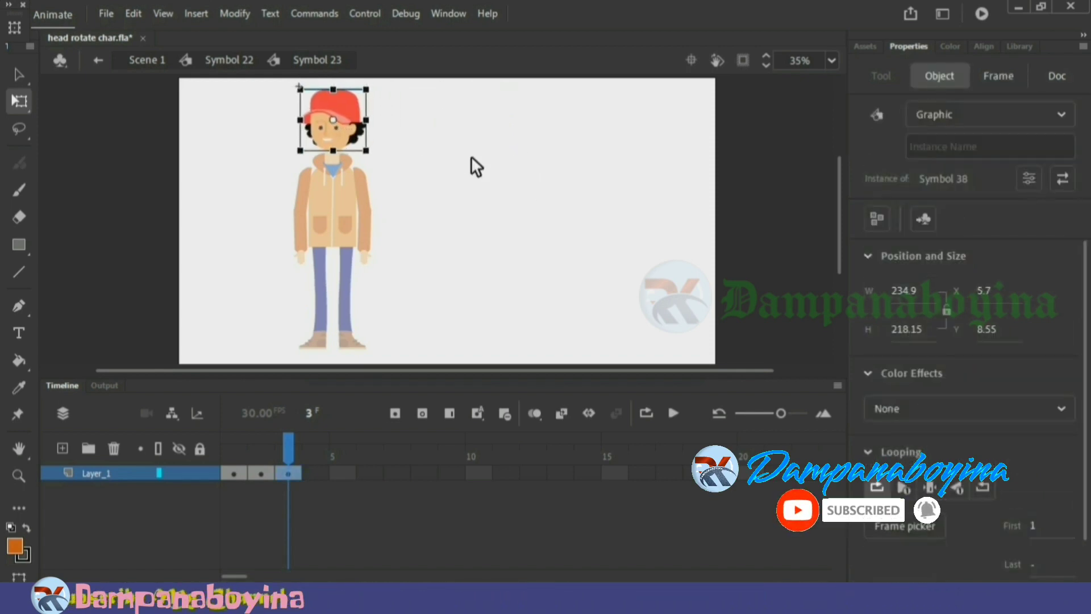
pyautogui.click(470, 158)
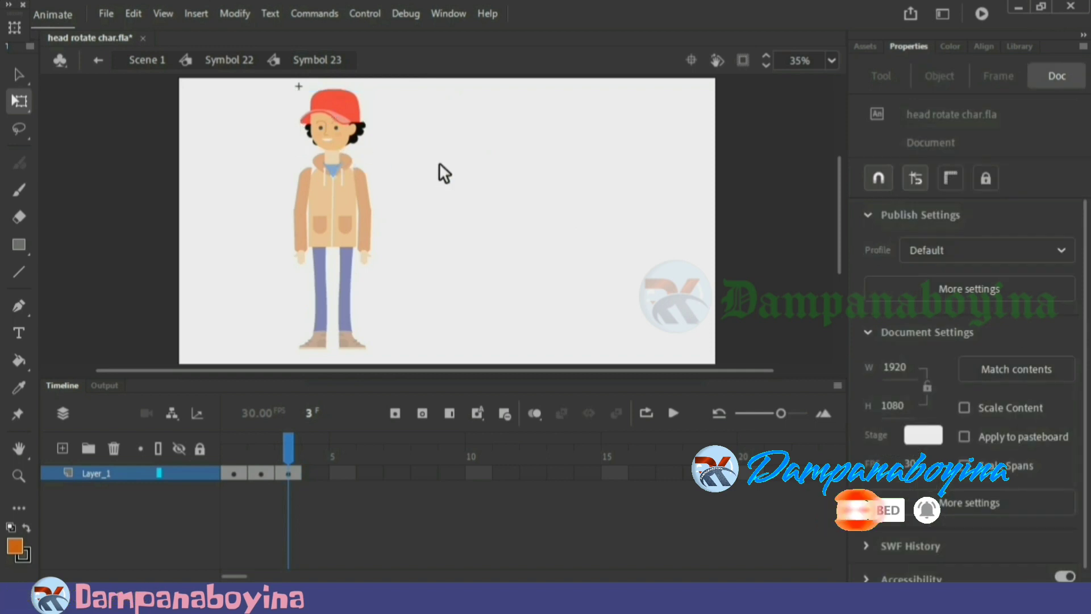
# Delete the spare three-quarter head from frame 2 and the spare three-quarter and side-view heads from frame 1.
pyautogui.click(234, 449)
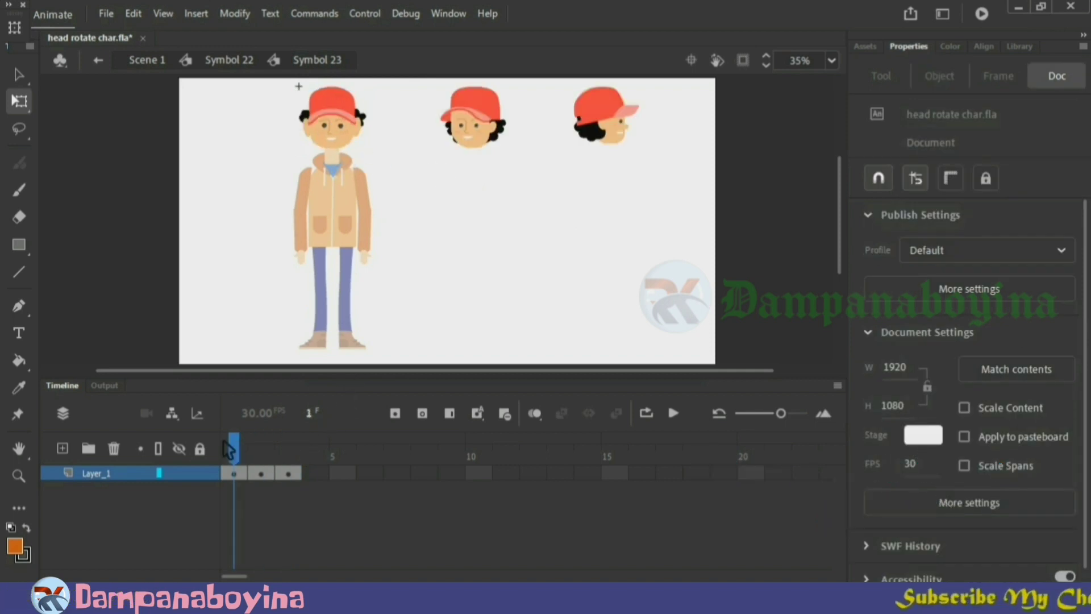
pyautogui.click(260, 452)
pyautogui.click(476, 128)
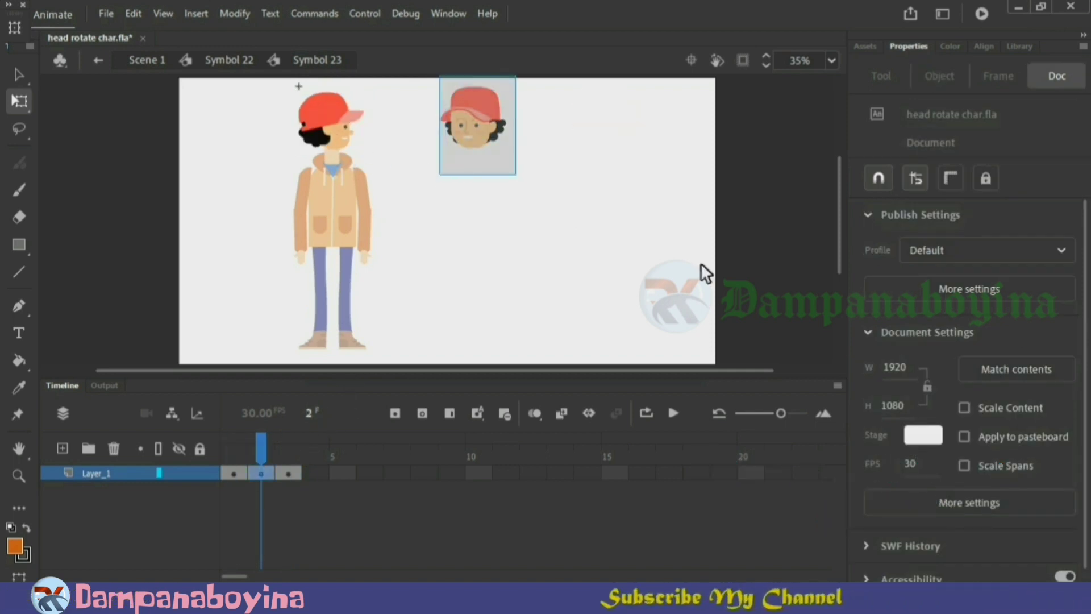
pyautogui.press('Delete')
pyautogui.click(234, 448)
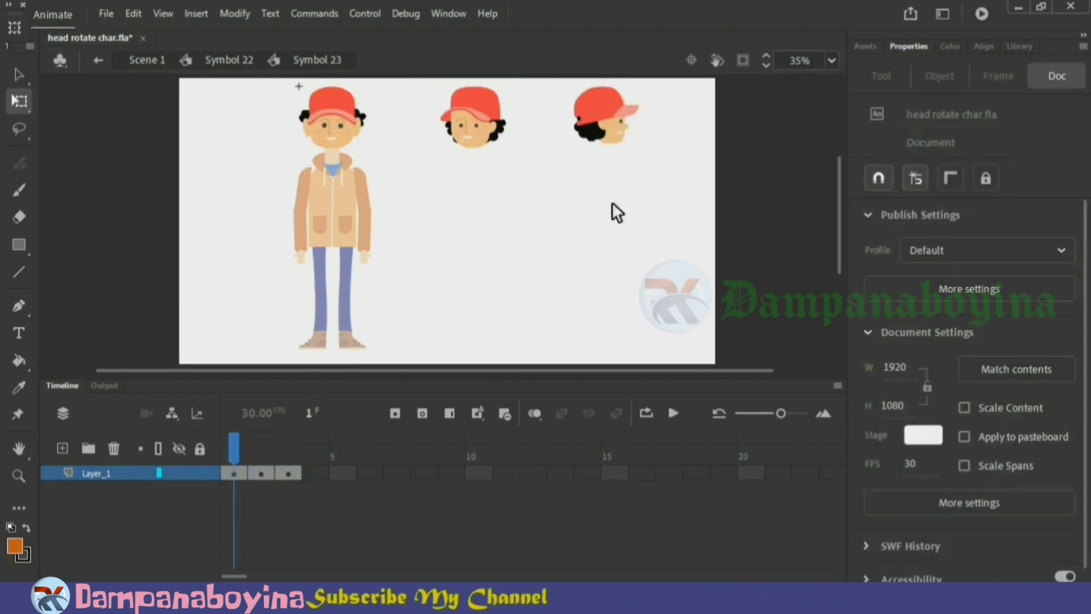
pyautogui.moveTo(639, 161); pyautogui.dragTo(464, 91)
pyautogui.press('Delete')
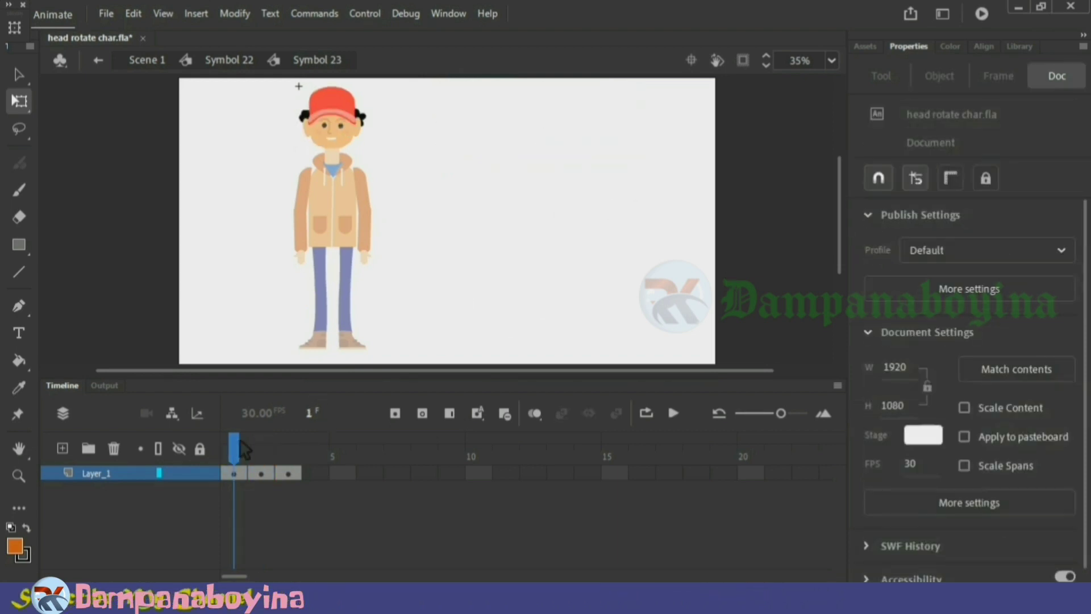
# Play the head symbol's timeline to check the three head views in sequence.
pyautogui.moveTo(240, 442)
pyautogui.mouseDown()
pyautogui.moveTo(289, 448)
pyautogui.moveTo(213, 443)
pyautogui.moveTo(325, 447)
pyautogui.moveTo(243, 443)
pyautogui.mouseUp()
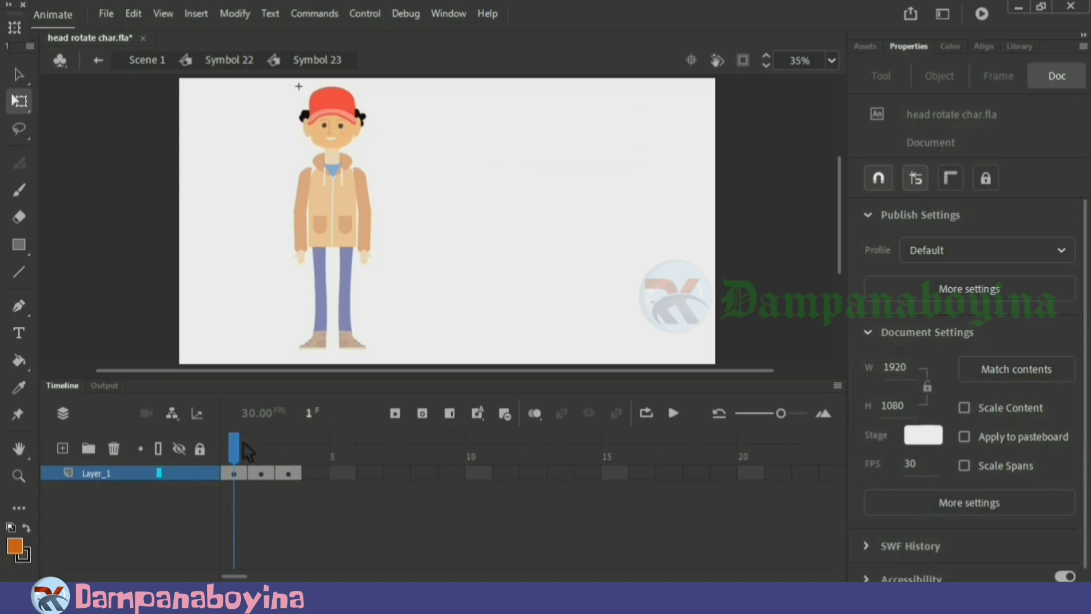
pyautogui.click(680, 413)
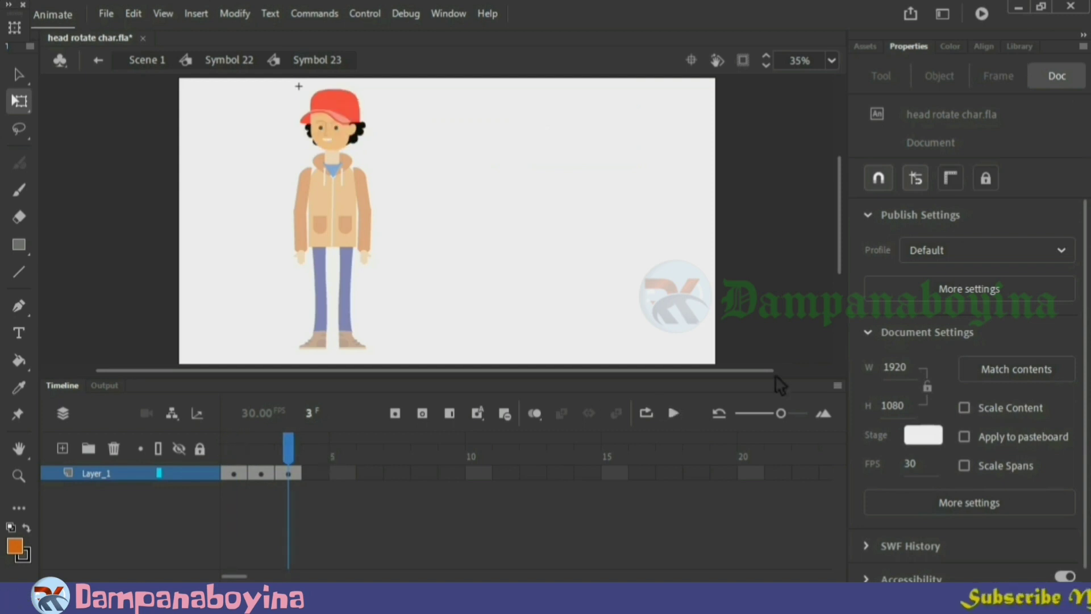
# Back in the parent character symbol, set the head's looping to single frame and move its transformation point to the bottom centre of the head.
pyautogui.doubleClick(571, 270)
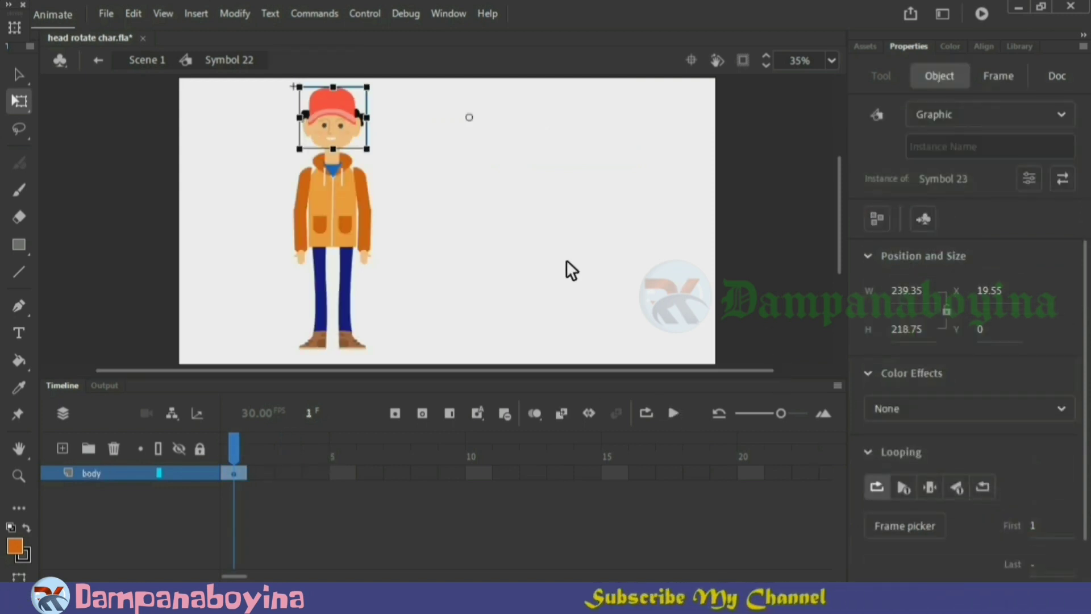
pyautogui.click(534, 206)
pyautogui.click(339, 132)
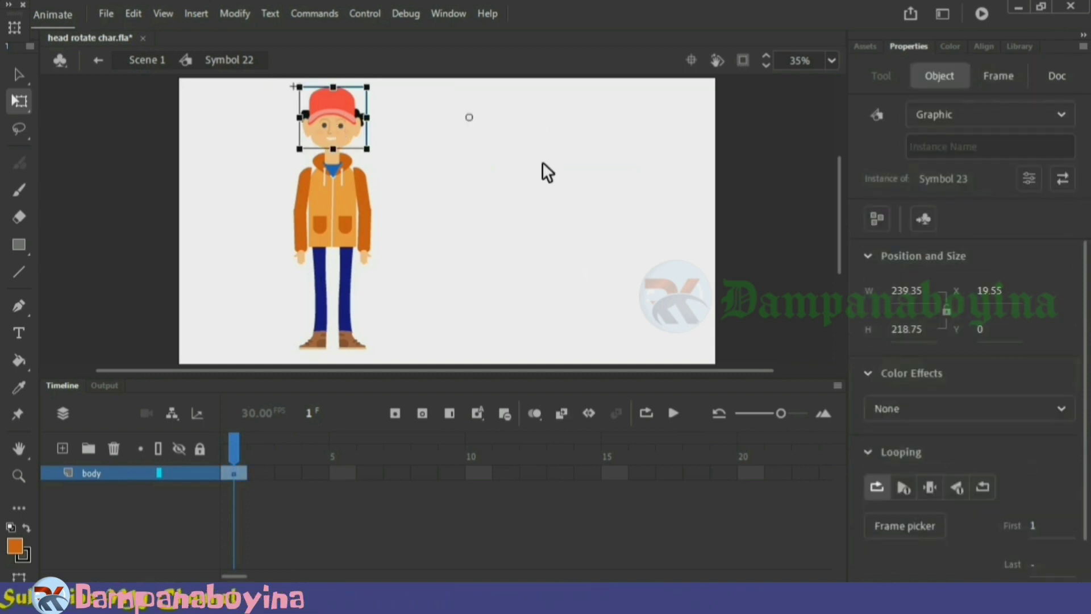
pyautogui.click(935, 488)
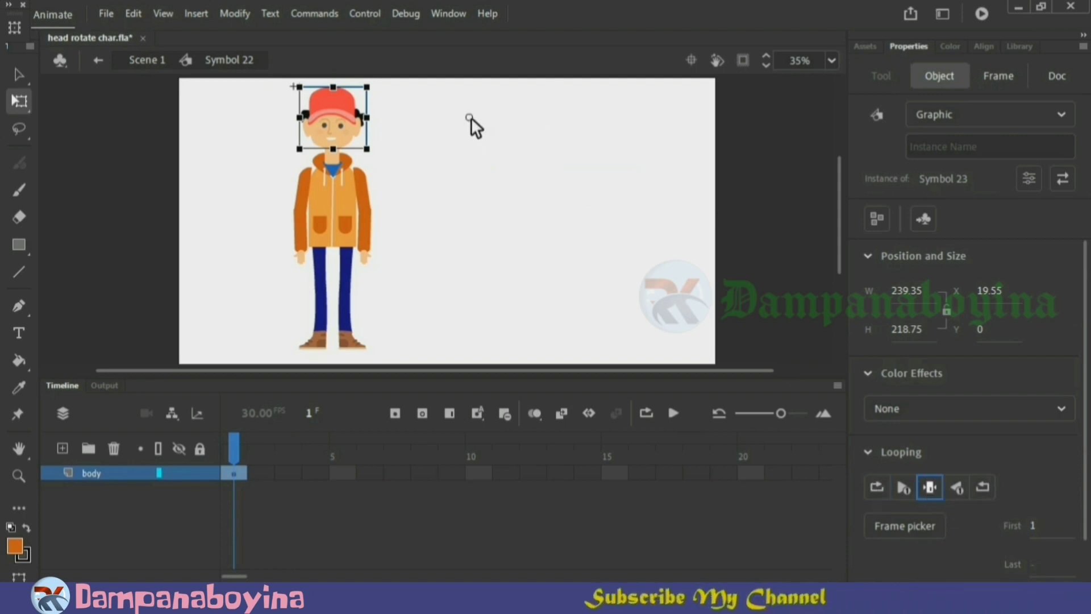
pyautogui.click(517, 261)
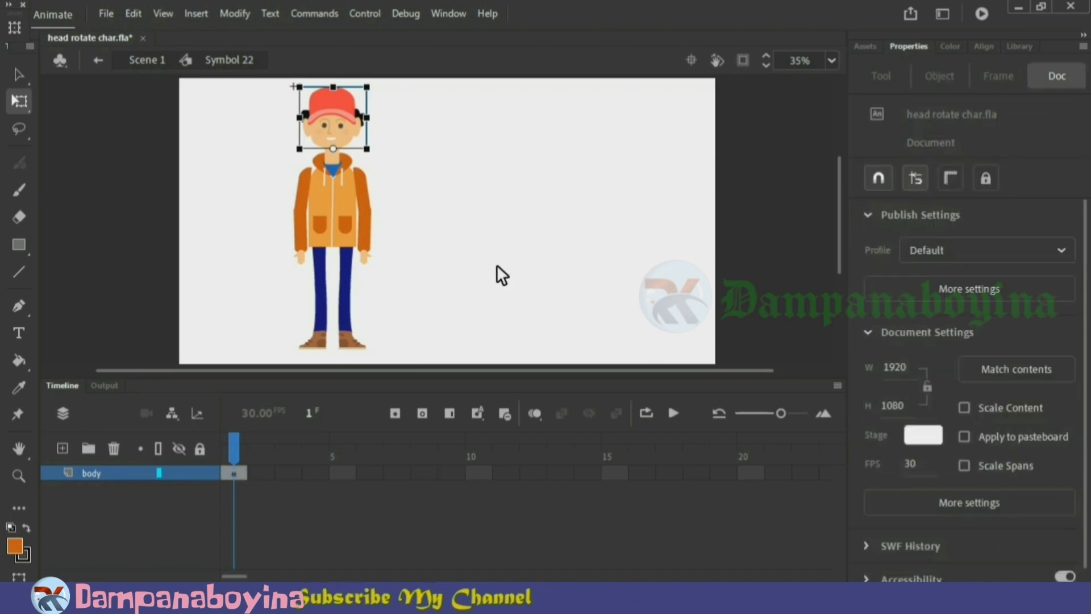
# Distribute all of the character's symbols to separate layers and compress the timeline's frame view.
pyautogui.moveTo(402, 354); pyautogui.dragTo(281, 84)
pyautogui.rightClick(357, 190)
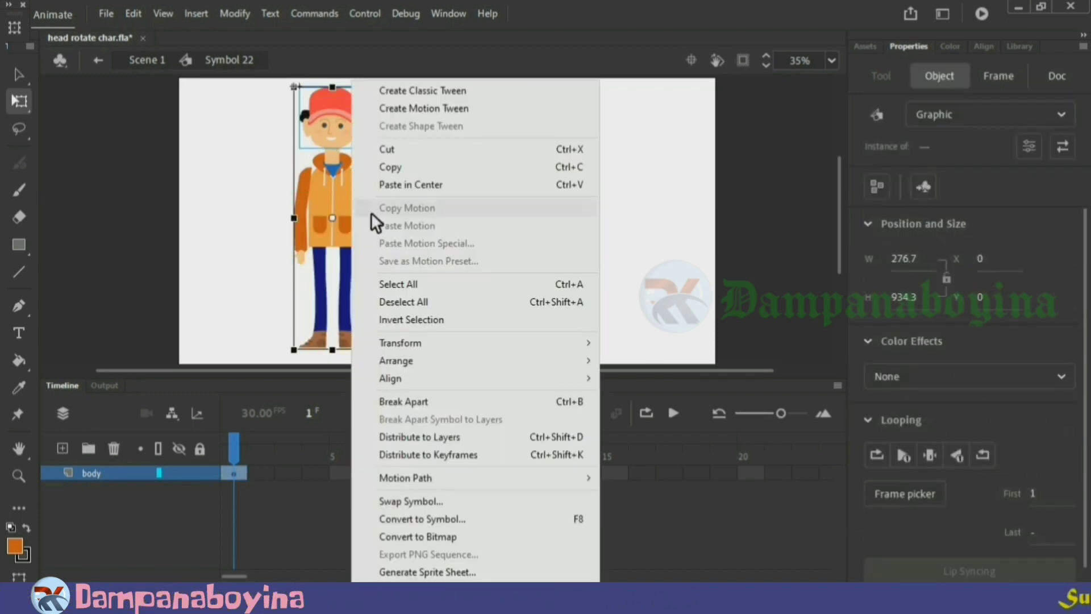
pyautogui.click(425, 438)
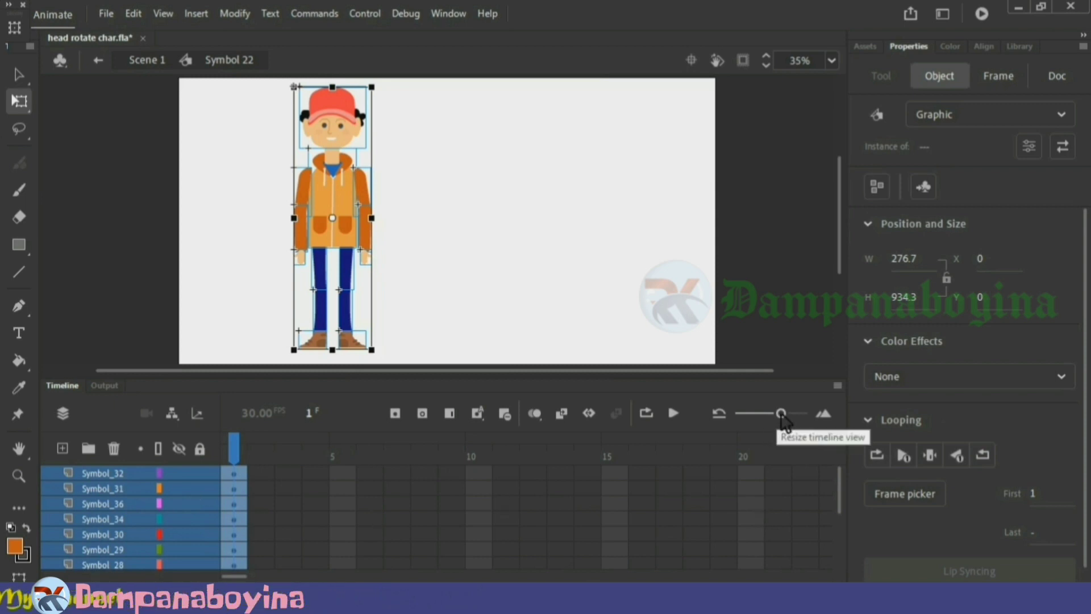
pyautogui.moveTo(781, 413); pyautogui.dragTo(743, 413)
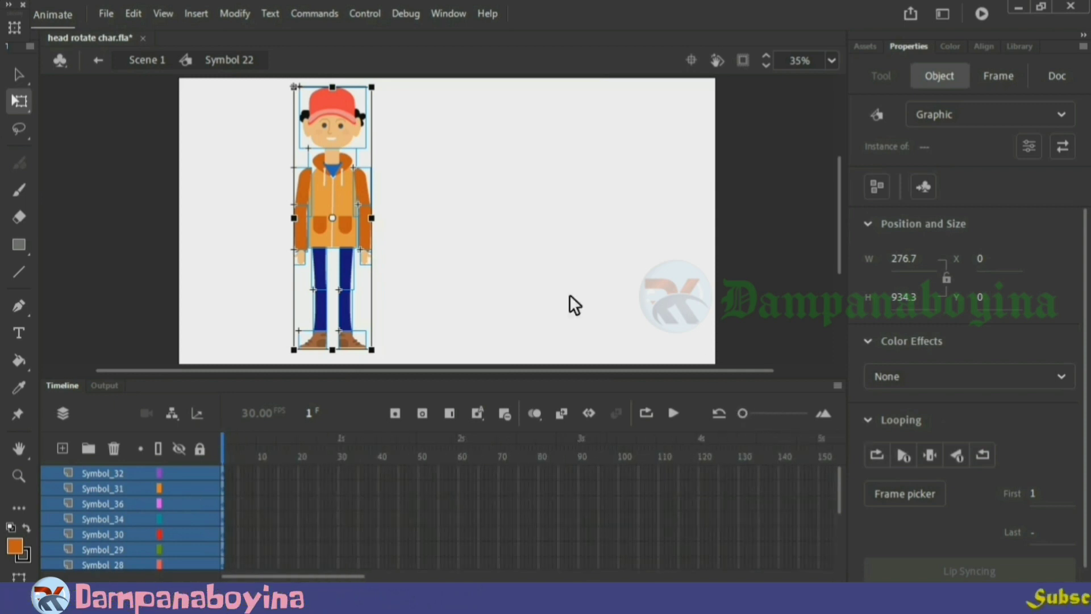
# Select the jacket torso on its own to locate its layer in the timeline.
pyautogui.click(222, 494)
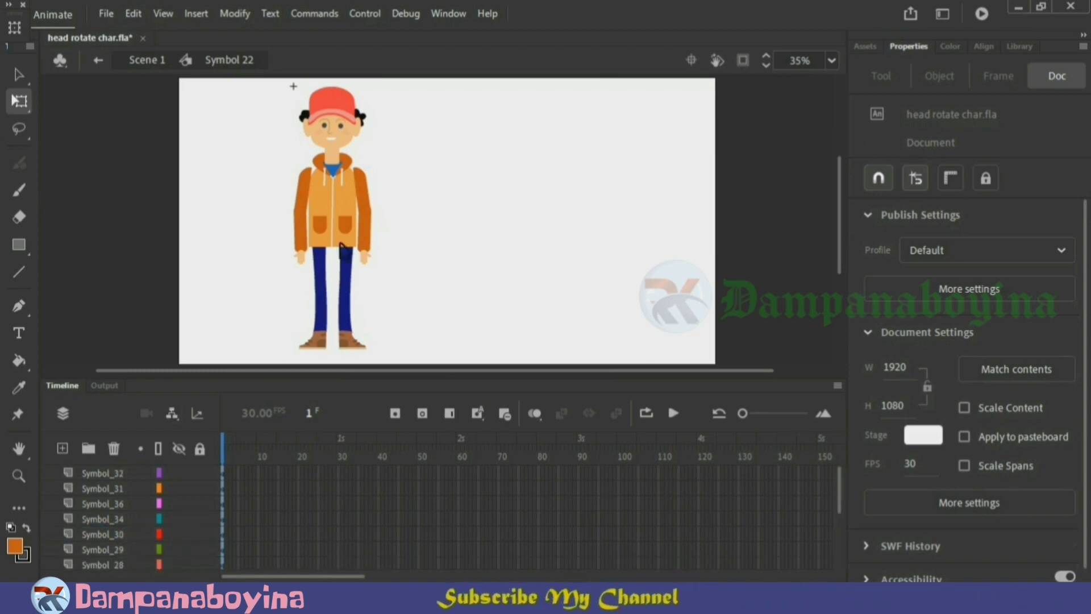
pyautogui.click(352, 208)
pyautogui.click(435, 221)
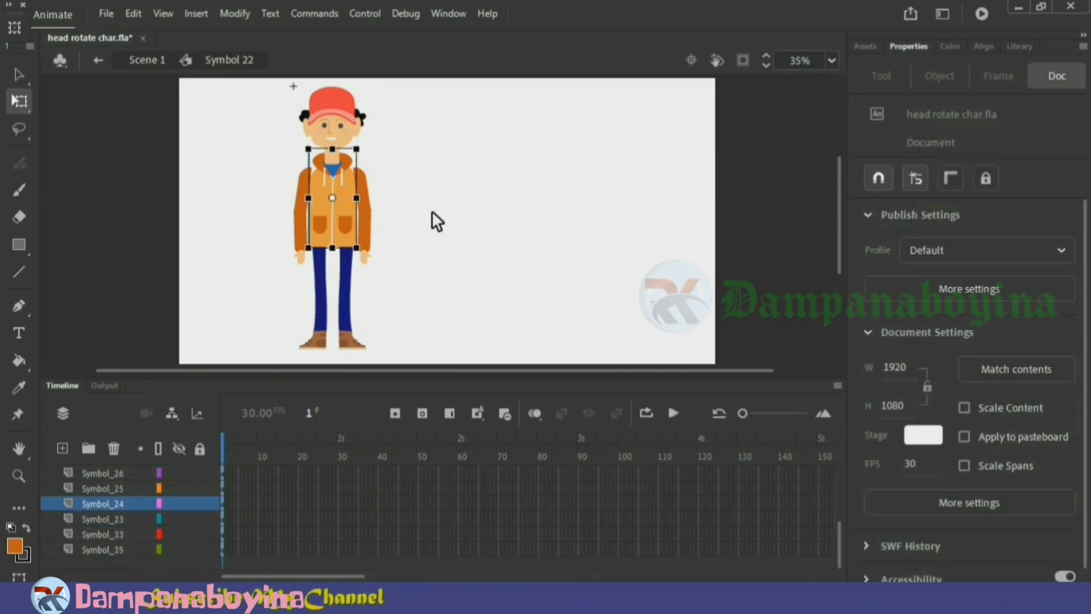
# Move the head's layer, Symbol_23, to the top of the layer stack and clear the selection.
pyautogui.scroll(3, 99, 525)
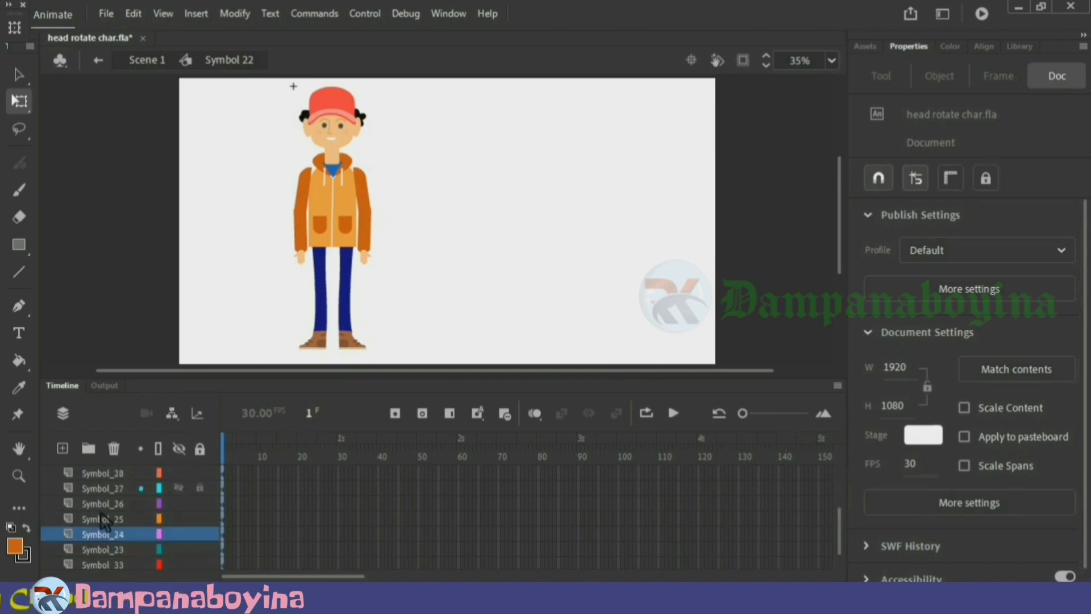
pyautogui.click(327, 135)
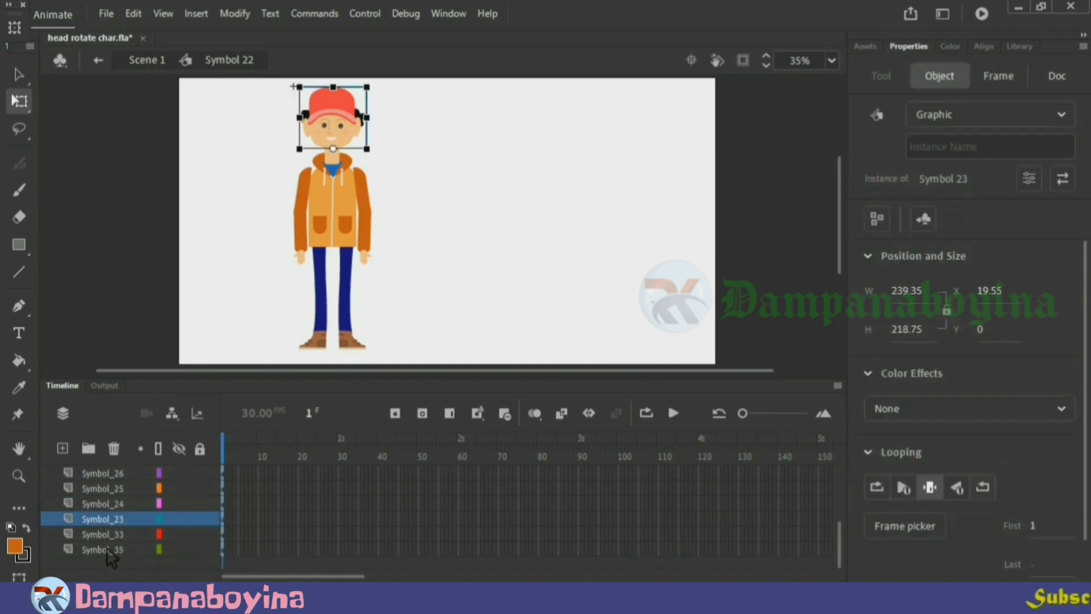
pyautogui.scroll(-3, 109, 546)
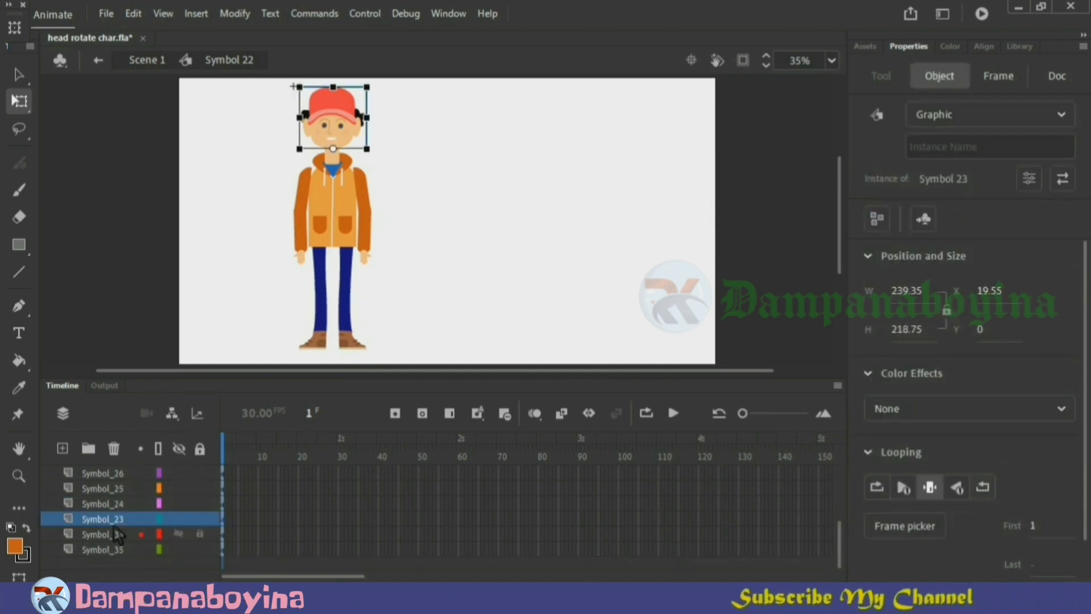
pyautogui.click(113, 520)
pyautogui.moveTo(113, 537); pyautogui.dragTo(121, 469)
pyautogui.click(453, 300)
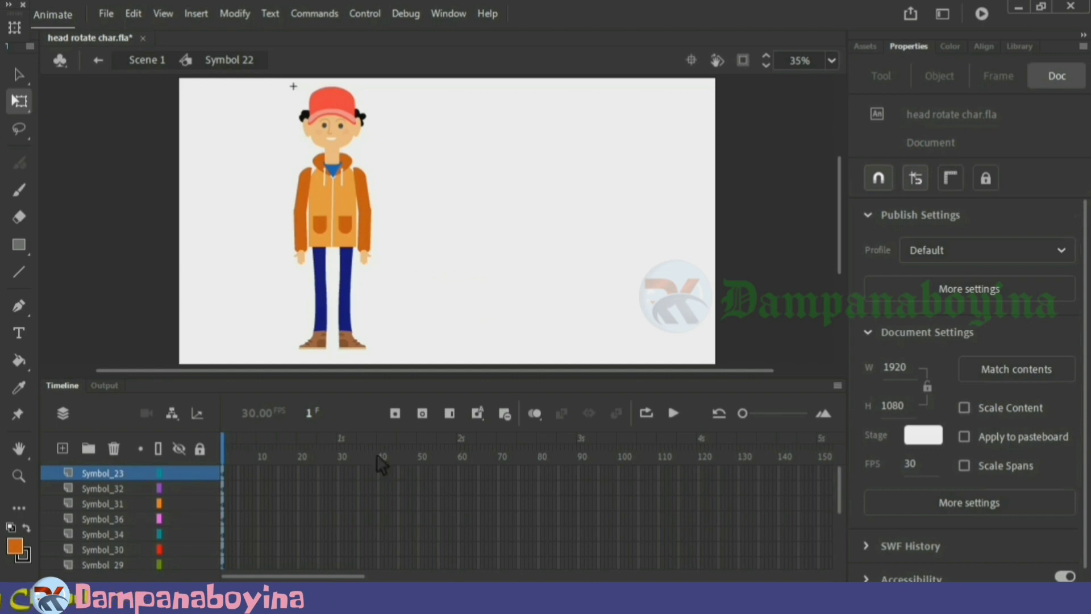
# Extend all of the character's layers to frame 100 and return the playhead to frame 1.
pyautogui.click(623, 472)
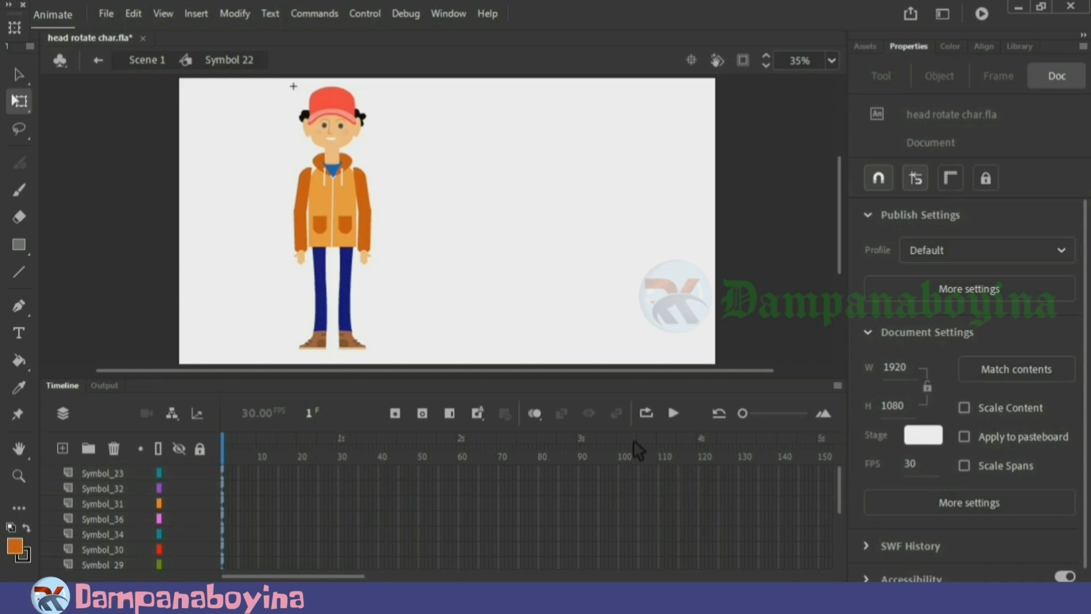
pyautogui.click(750, 415)
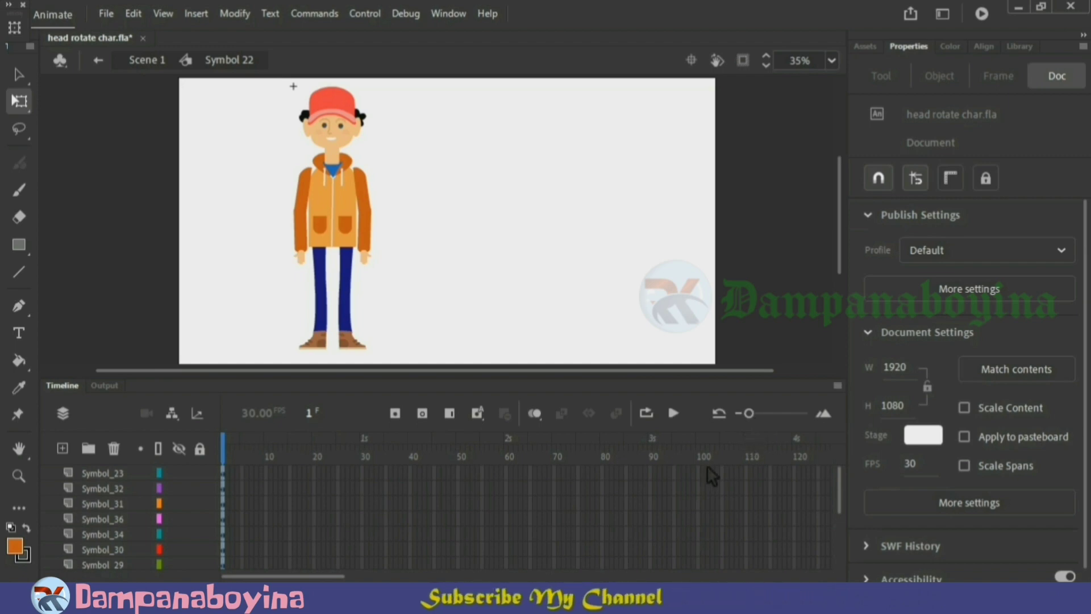
pyautogui.moveTo(704, 467); pyautogui.dragTo(705, 577)
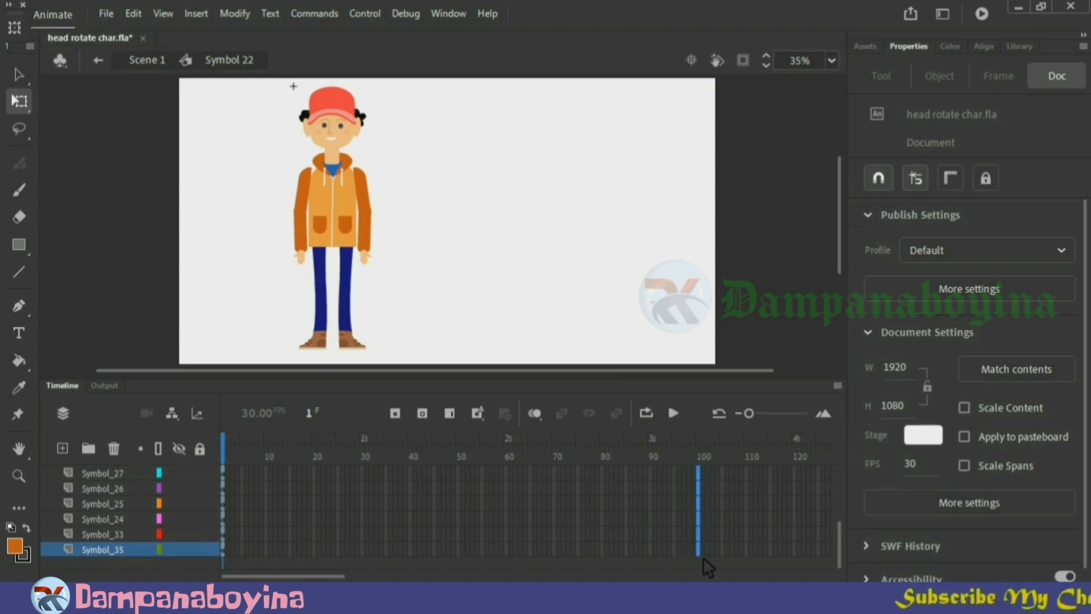
pyautogui.rightClick(703, 557)
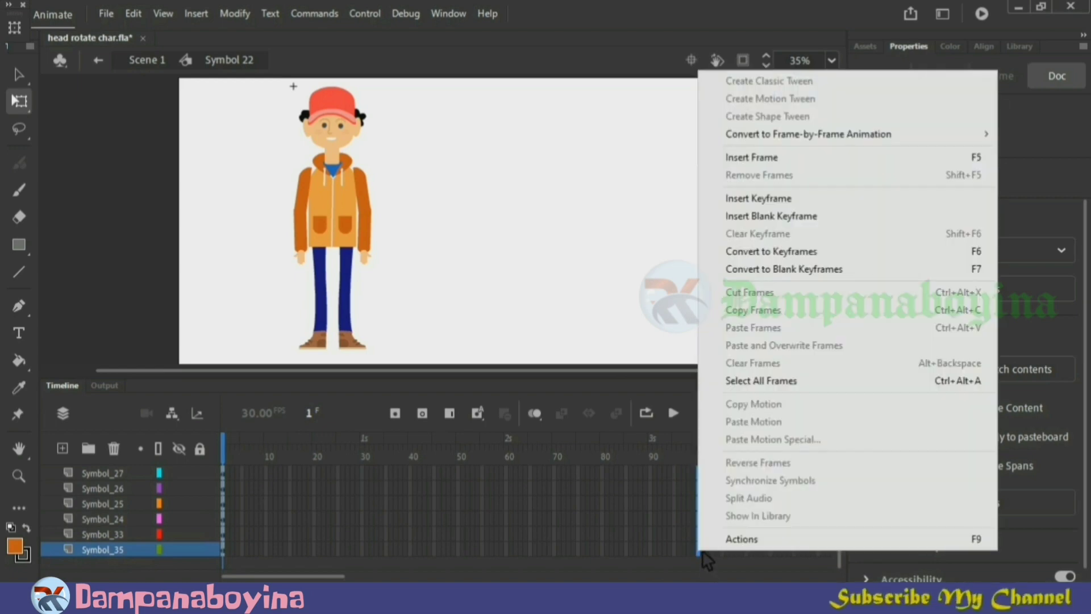
pyautogui.click(774, 158)
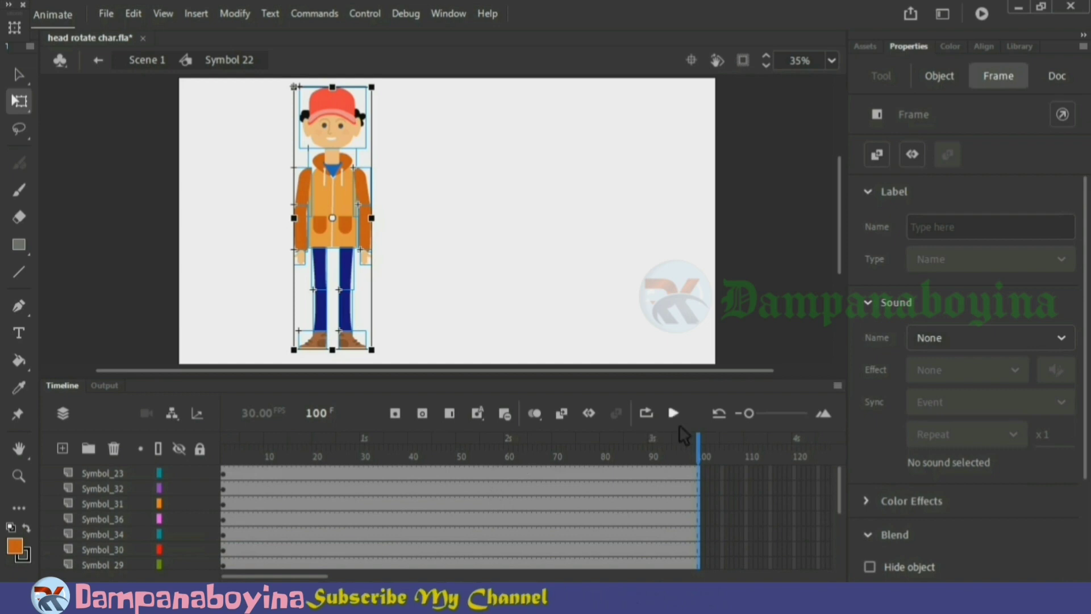
pyautogui.moveTo(699, 448); pyautogui.dragTo(233, 448)
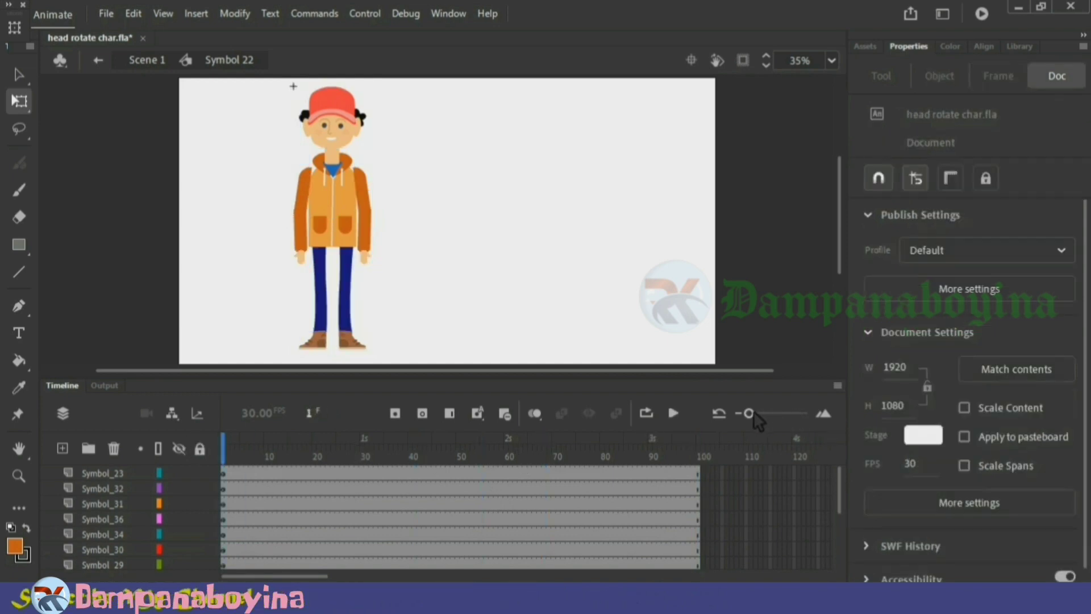
pyautogui.moveTo(751, 414); pyautogui.dragTo(762, 415)
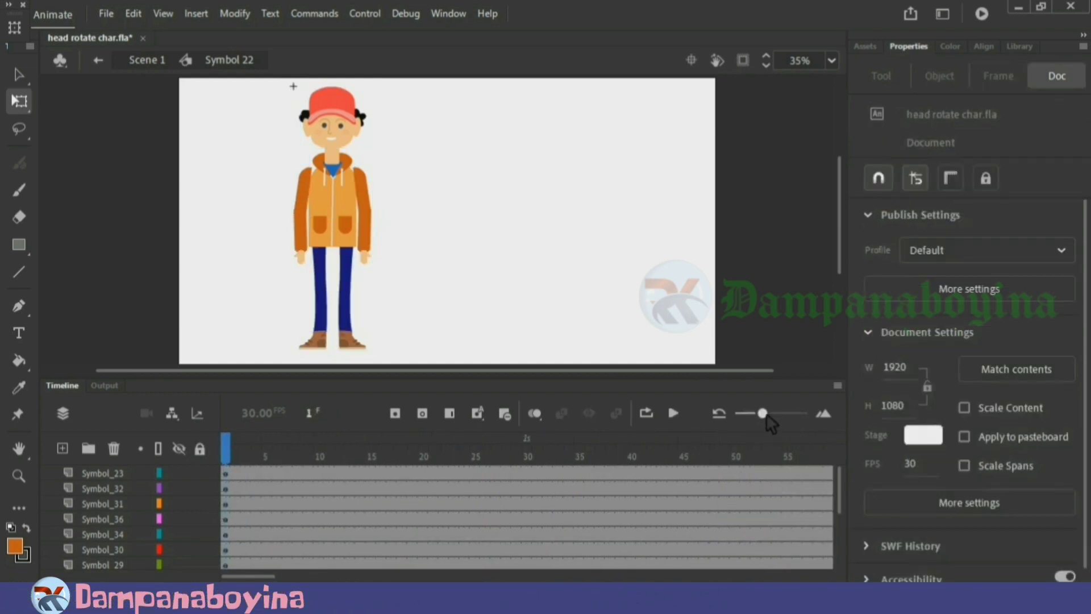
# Select the head, shoe, upper arms, forearms and hands one by one to check their transformation points.
pyautogui.click(342, 132)
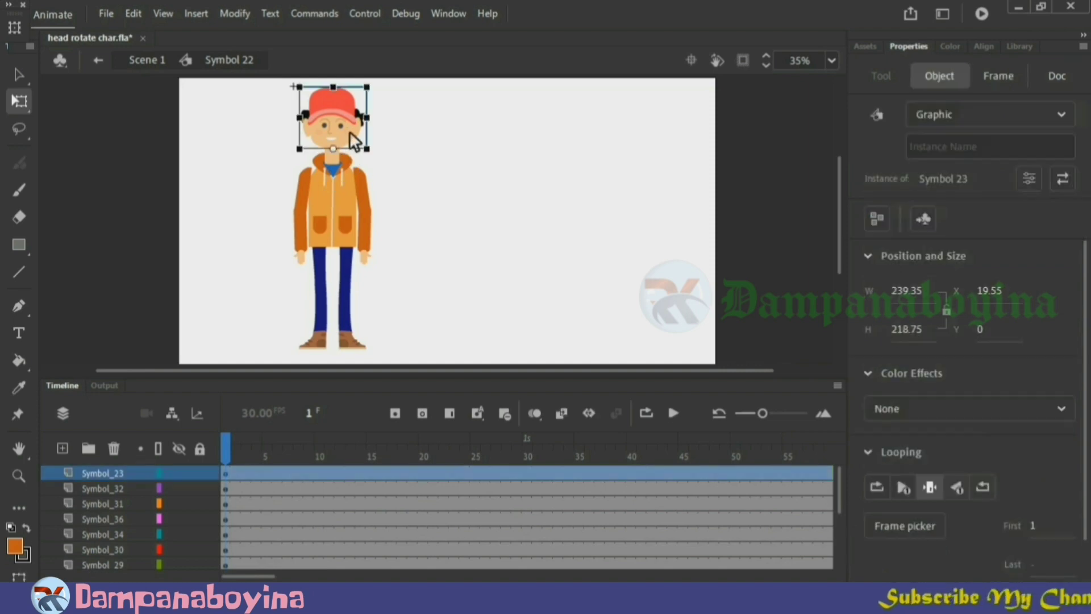
pyautogui.click(322, 346)
pyautogui.click(371, 193)
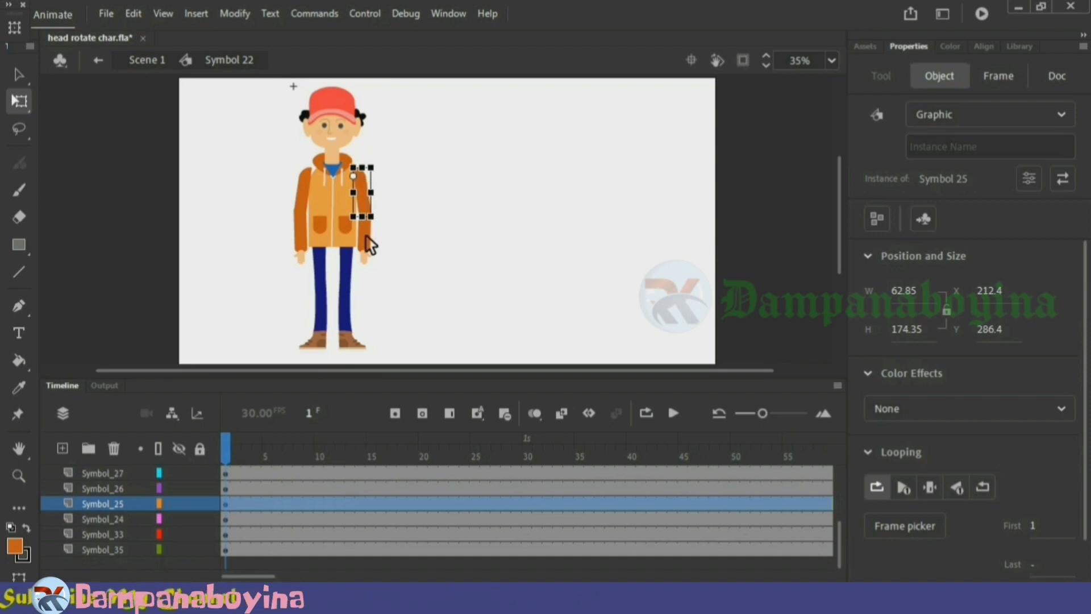
pyautogui.click(371, 245)
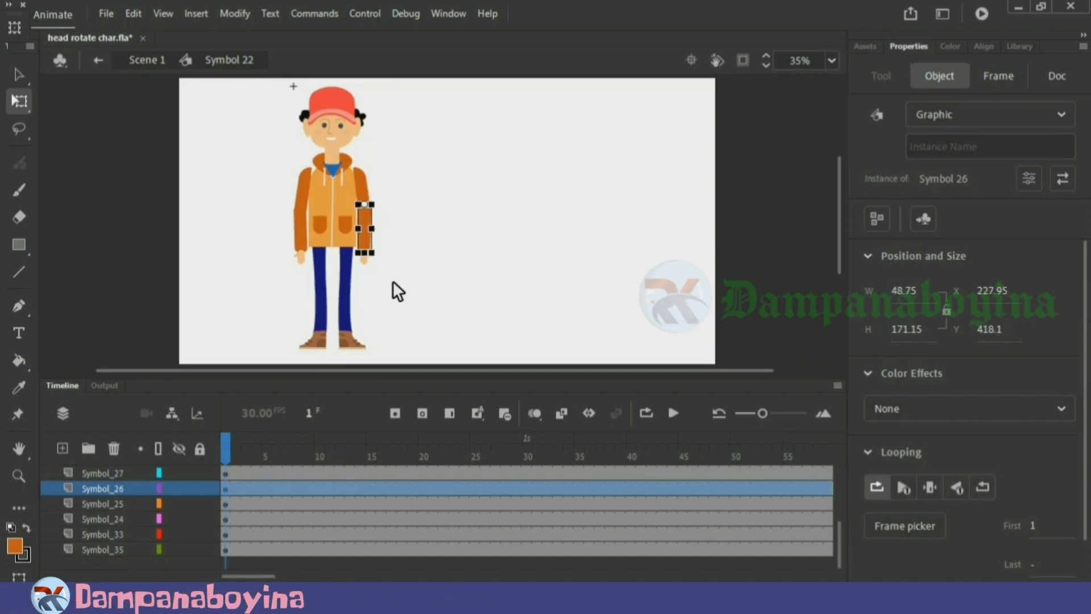
pyautogui.hotkey('ctrl', '=')
pyautogui.click(558, 294)
pyautogui.click(444, 285)
pyautogui.click(326, 143)
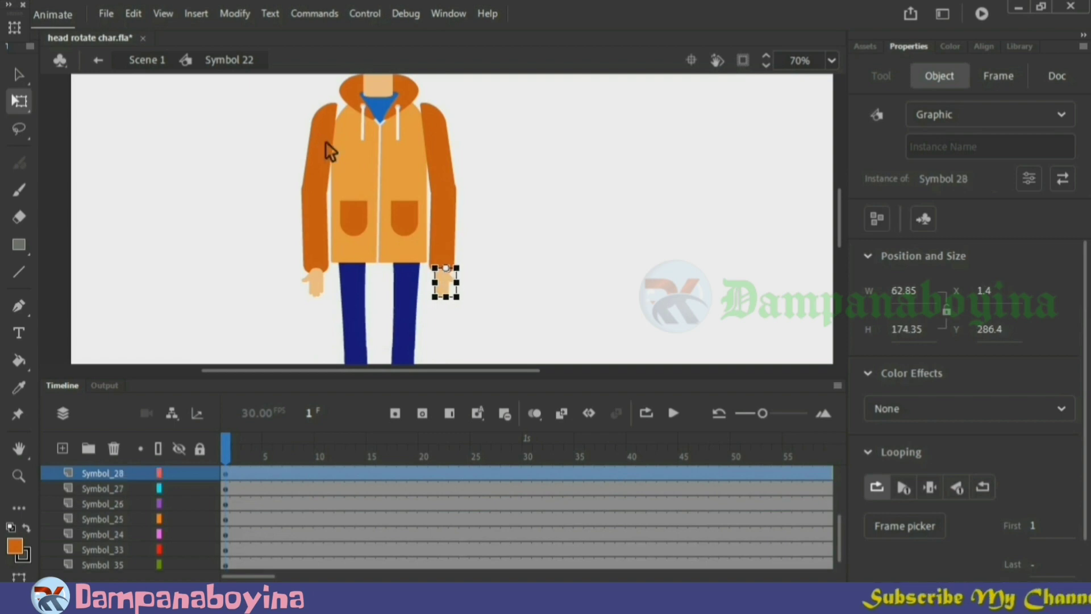
pyautogui.click(440, 154)
pyautogui.click(317, 227)
pyautogui.click(322, 291)
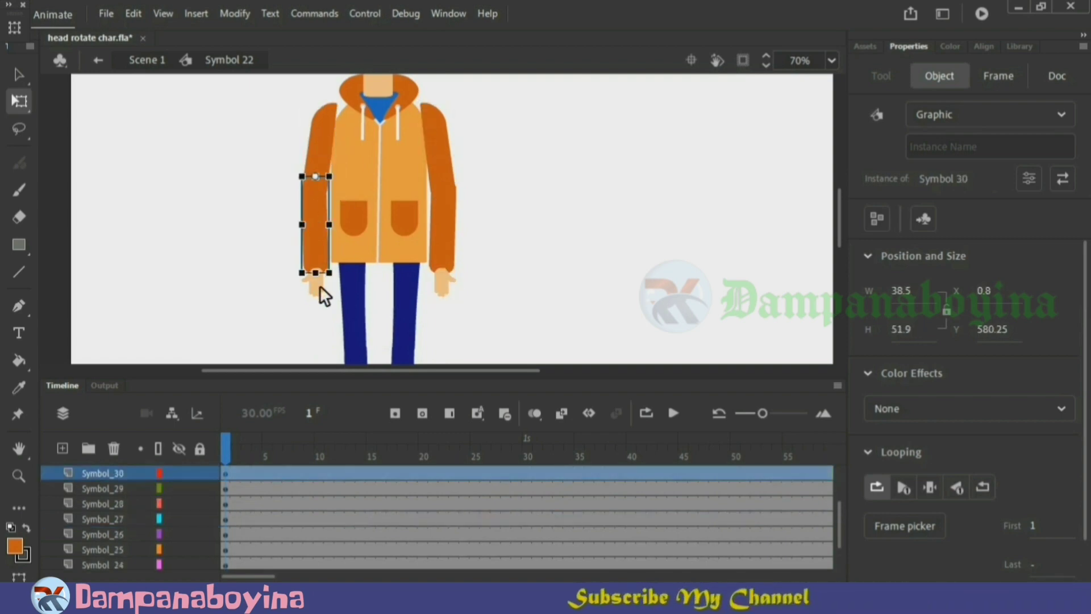
pyautogui.scroll(3, 361, 251)
pyautogui.click(409, 134)
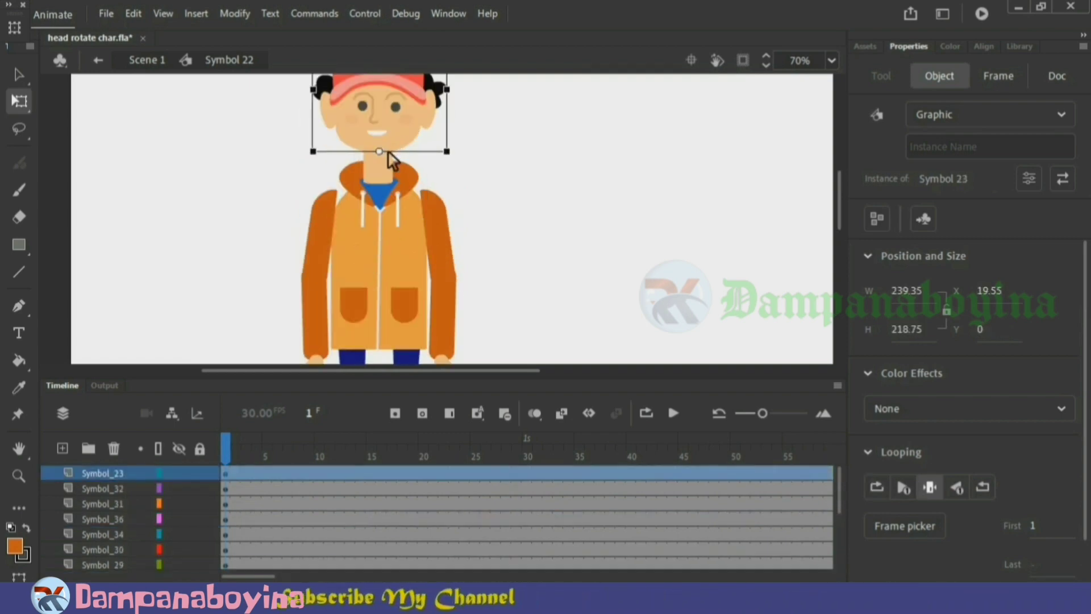
# Check the thigh's transformation point and move both lower legs' transformation points up to the knees.
pyautogui.scroll(-3, 398, 199)
pyautogui.click(363, 188)
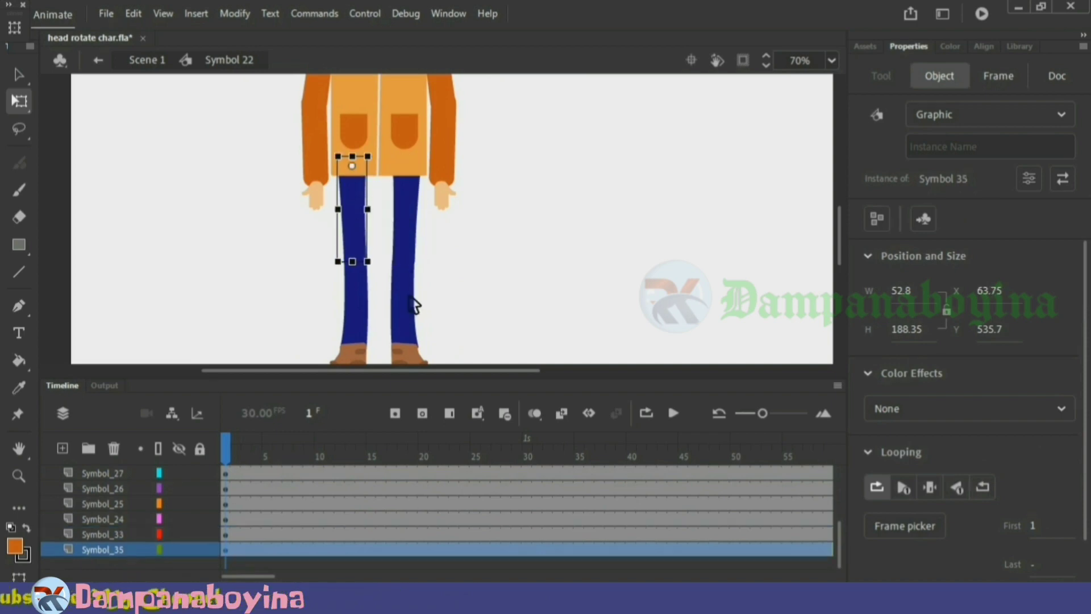
pyautogui.click(409, 298)
pyautogui.moveTo(405, 310); pyautogui.dragTo(406, 262)
pyautogui.click(355, 310)
pyautogui.moveTo(355, 310); pyautogui.dragTo(355, 261)
# Examine the transformation points of the shoe and the head, then clear the selection.
pyautogui.scroll(-3, 447, 239)
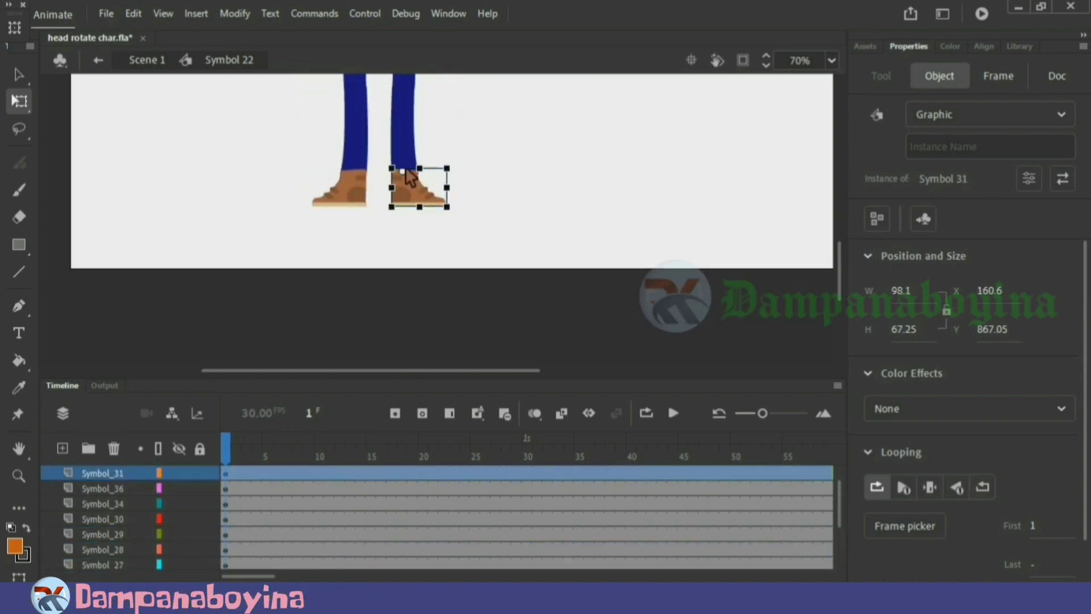
pyautogui.click(414, 195)
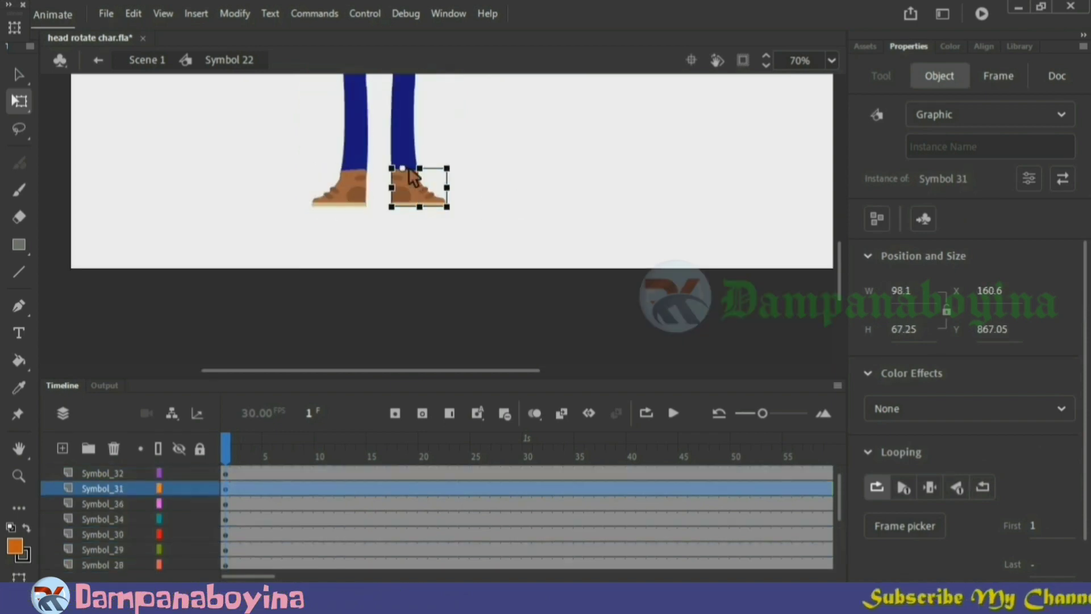
pyautogui.click(517, 208)
pyautogui.scroll(3, 517, 207)
pyautogui.scroll(2, 520, 209)
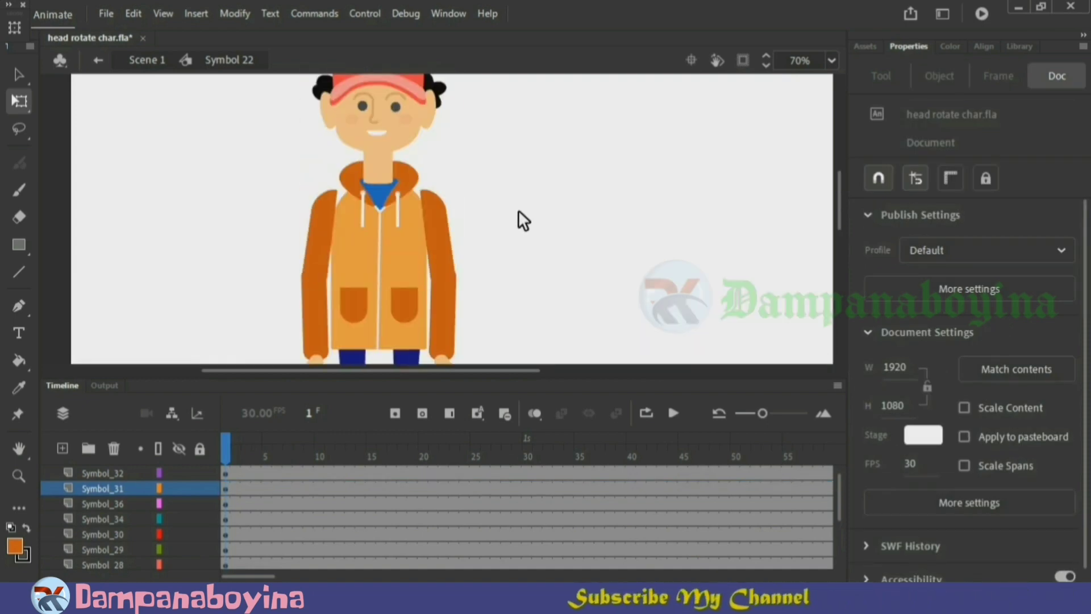
pyautogui.hotkey('ctrl', '-')
pyautogui.scroll(-2, 519, 210)
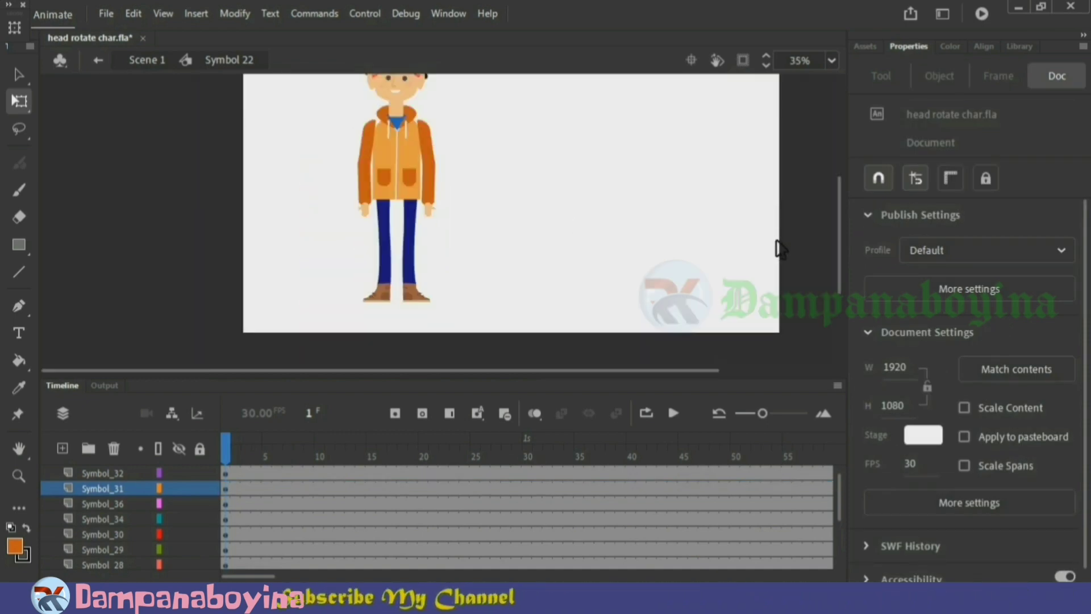
pyautogui.scroll(1, 841, 248)
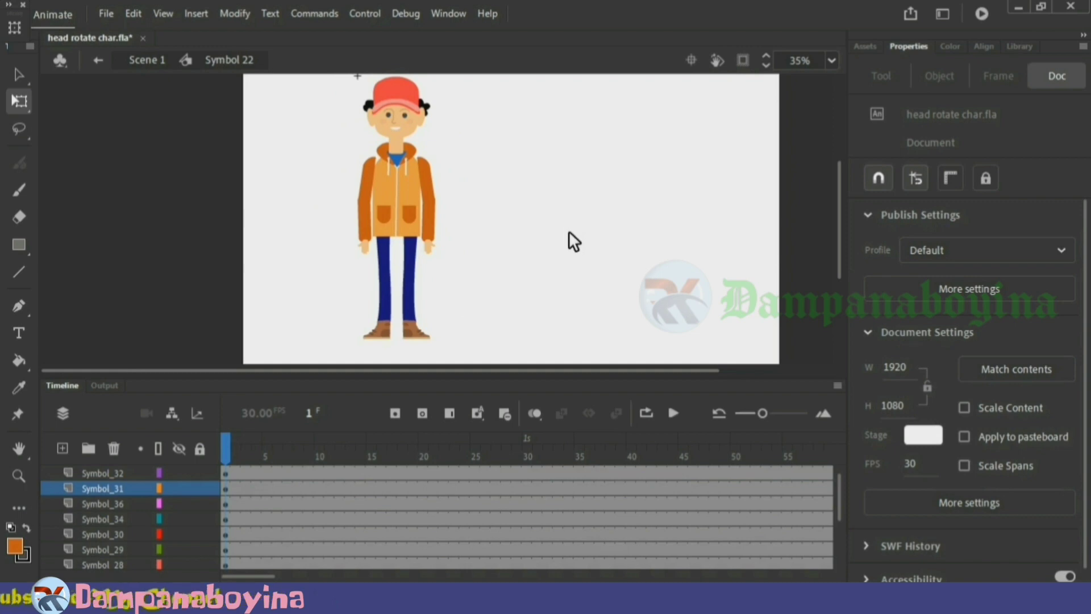
pyautogui.click(404, 105)
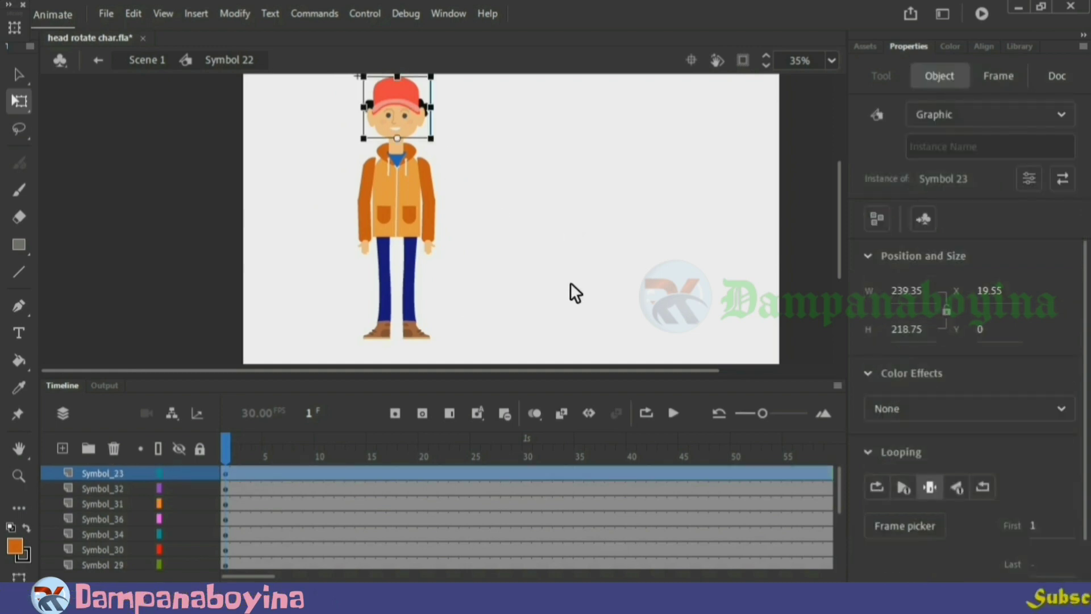
pyautogui.click(523, 233)
# Insert keyframes on all of the character's layers at frames 30 and 40.
pyautogui.click(530, 458)
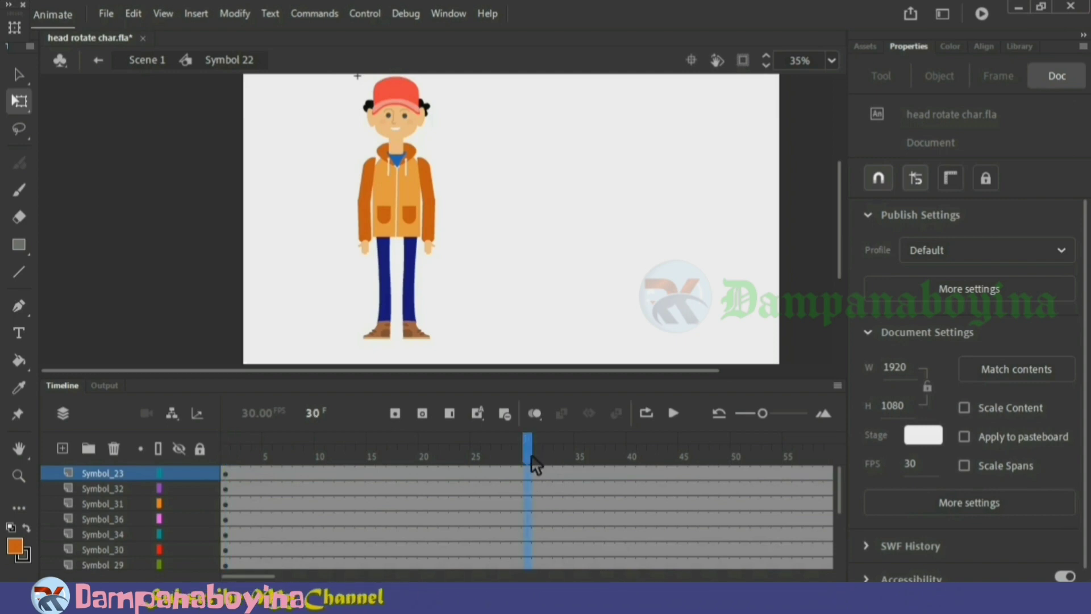
pyautogui.click(531, 459)
pyautogui.press('F6')
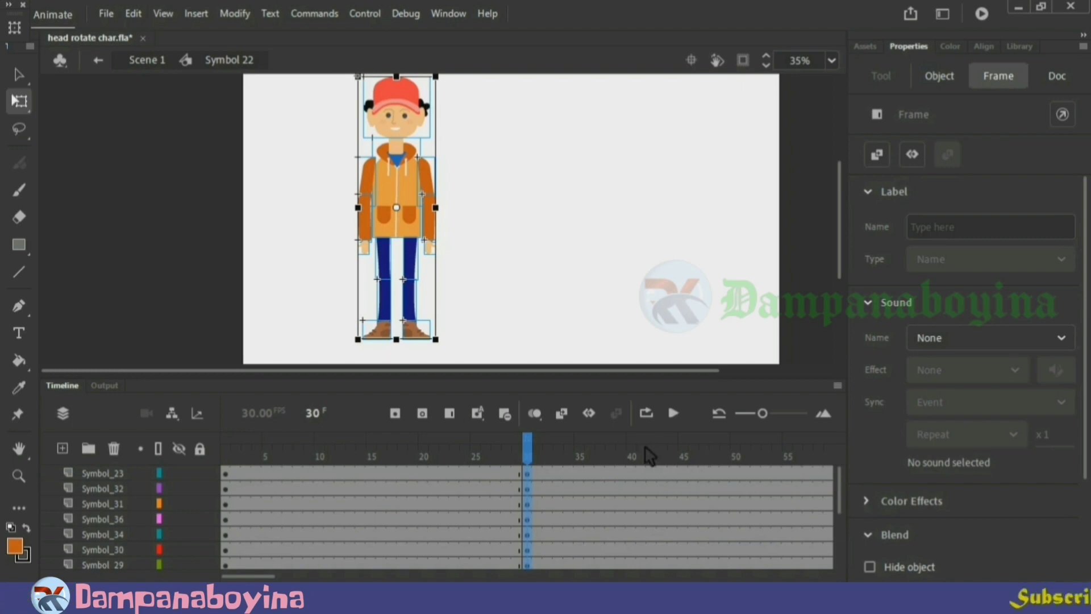
pyautogui.moveTo(650, 455); pyautogui.dragTo(639, 454)
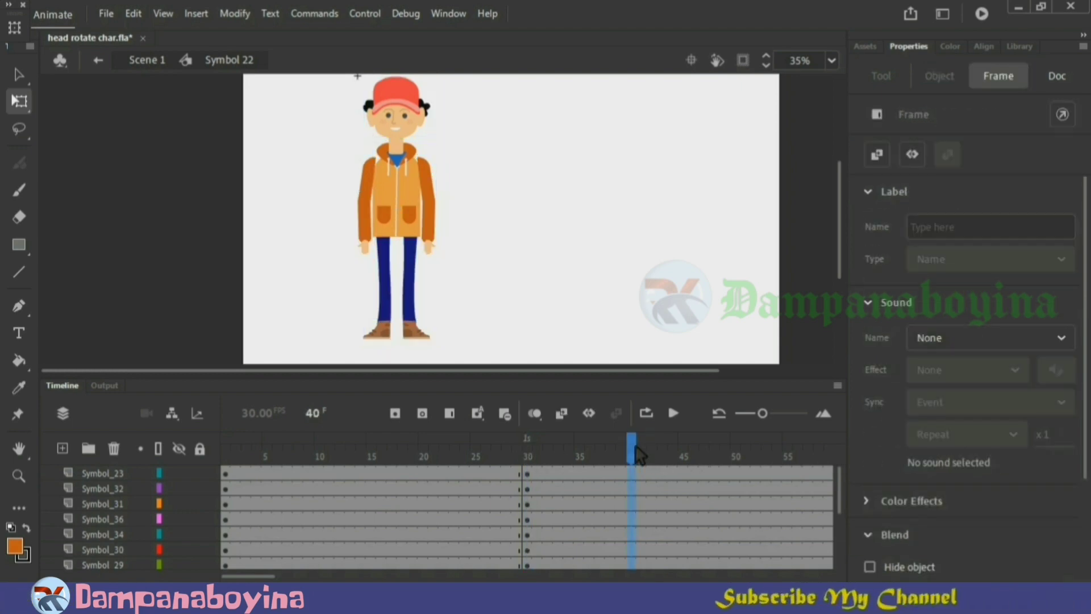
pyautogui.press('F6')
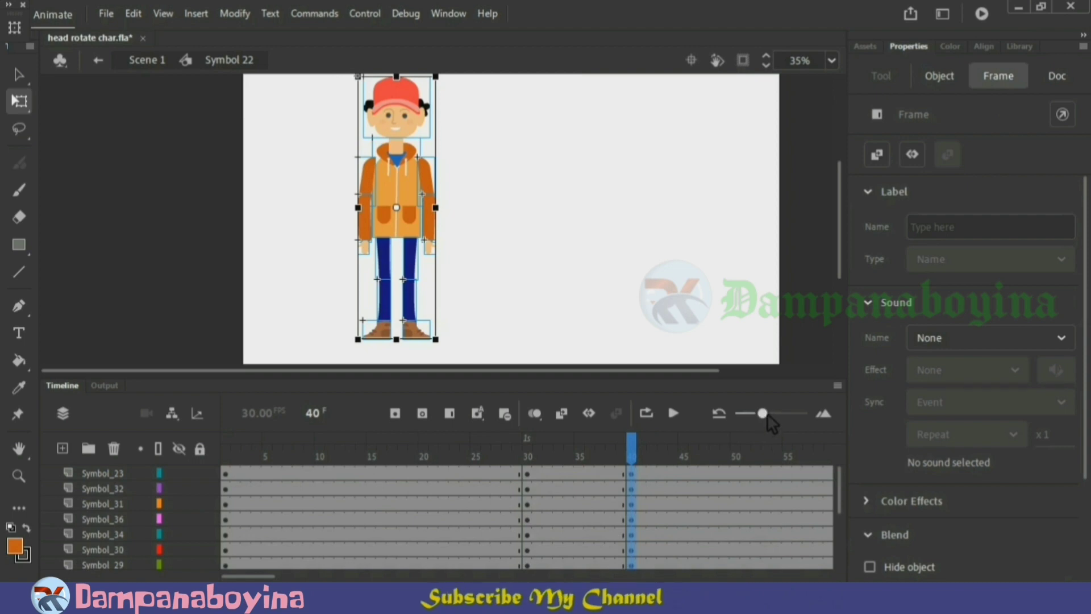
# Enlarge the timeline area and insert a keyframe on every layer at frame 35.
pyautogui.moveTo(767, 415); pyautogui.dragTo(774, 416)
pyautogui.moveTo(250, 577); pyautogui.dragTo(272, 578)
pyautogui.moveTo(482, 378); pyautogui.dragTo(482, 359)
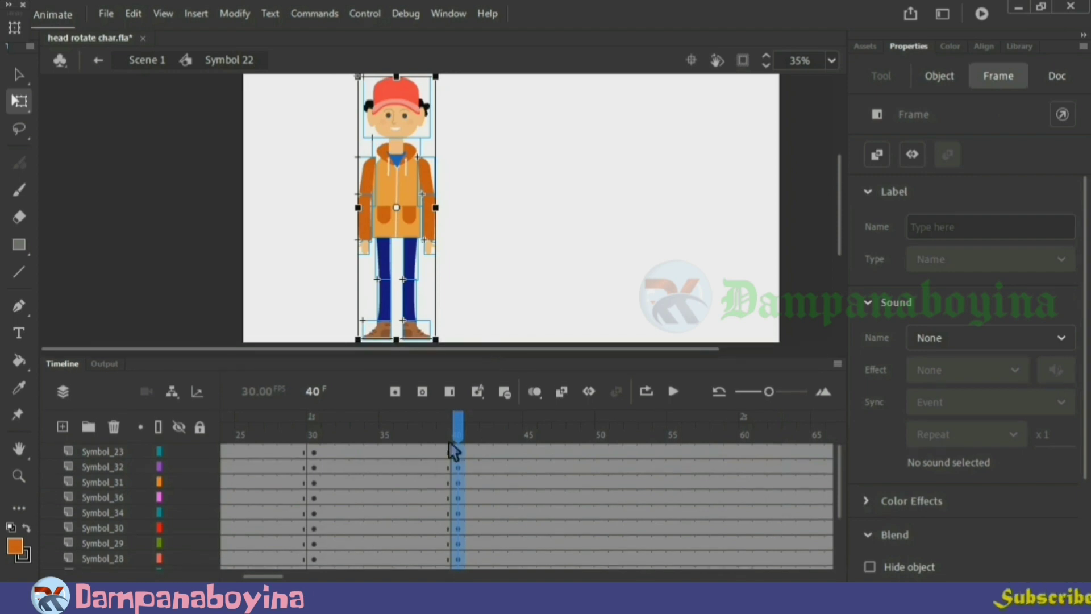
pyautogui.moveTo(458, 432); pyautogui.dragTo(386, 432)
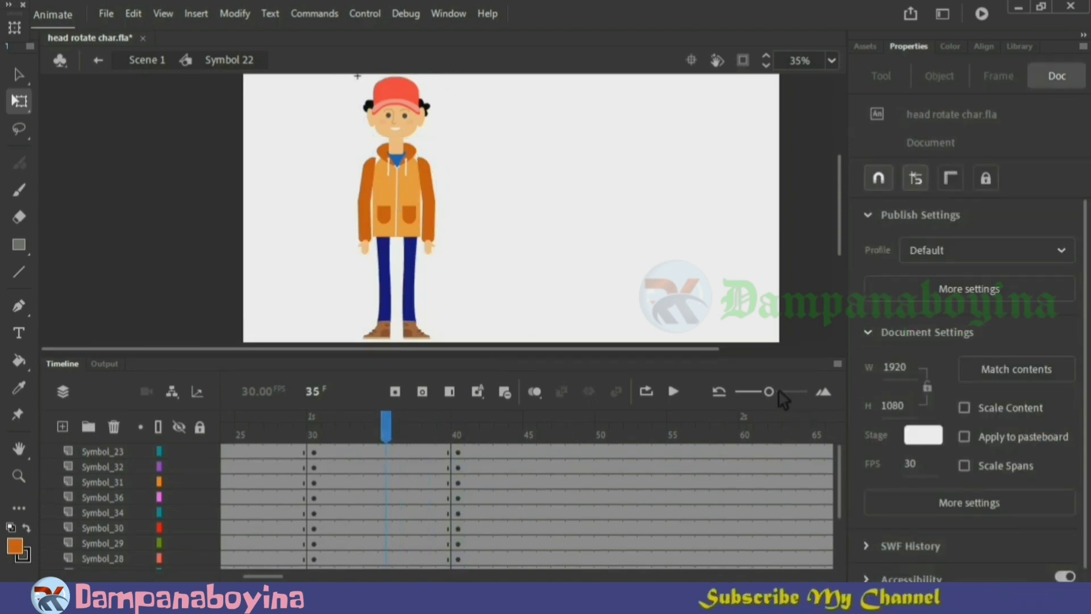
pyautogui.moveTo(777, 390); pyautogui.dragTo(782, 392)
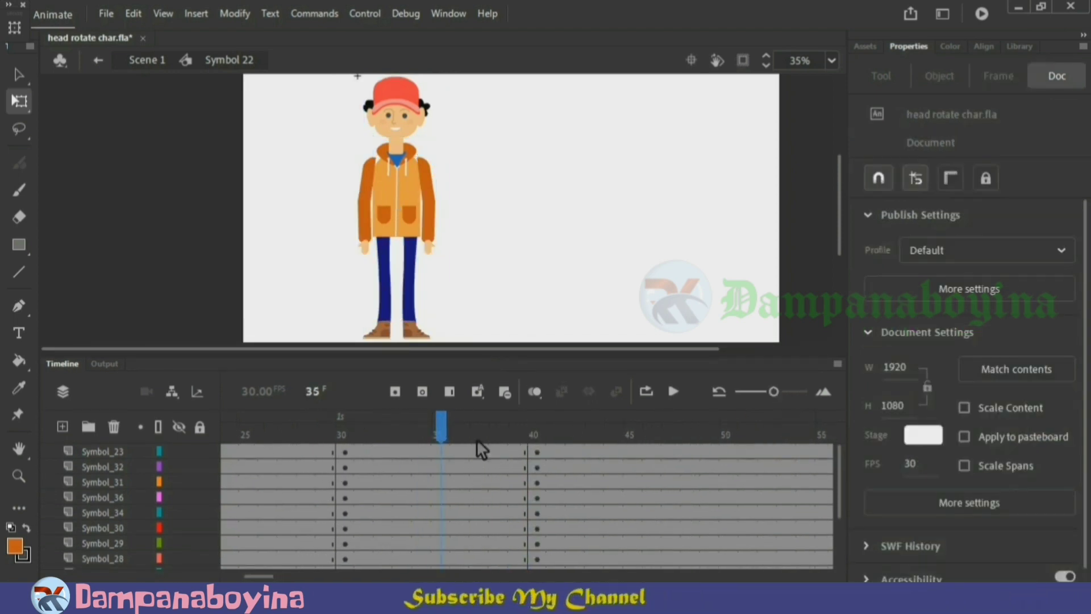
pyautogui.click(443, 431)
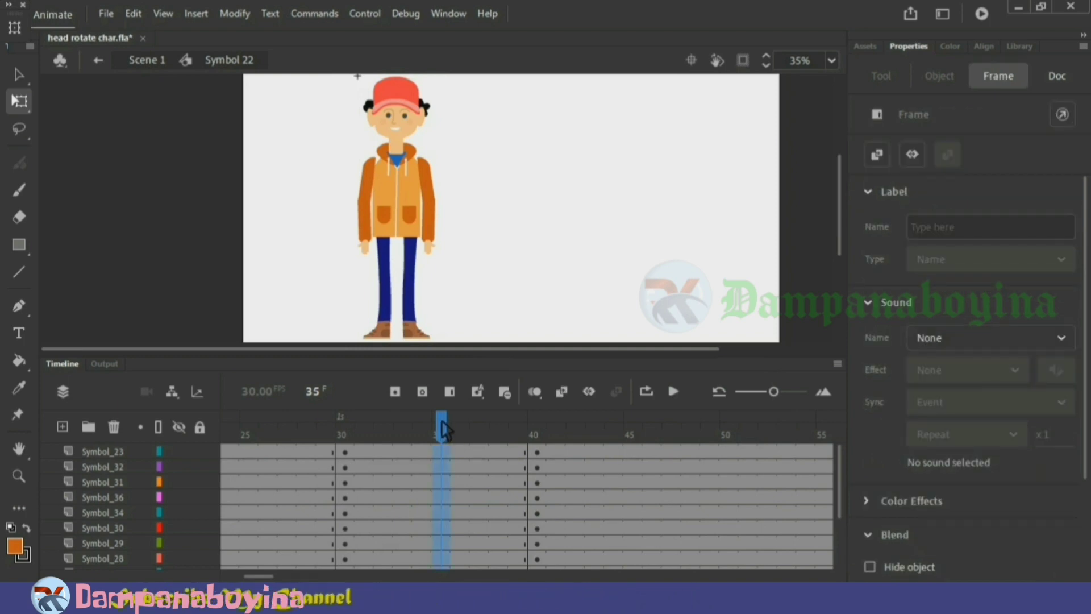
pyautogui.press('F6')
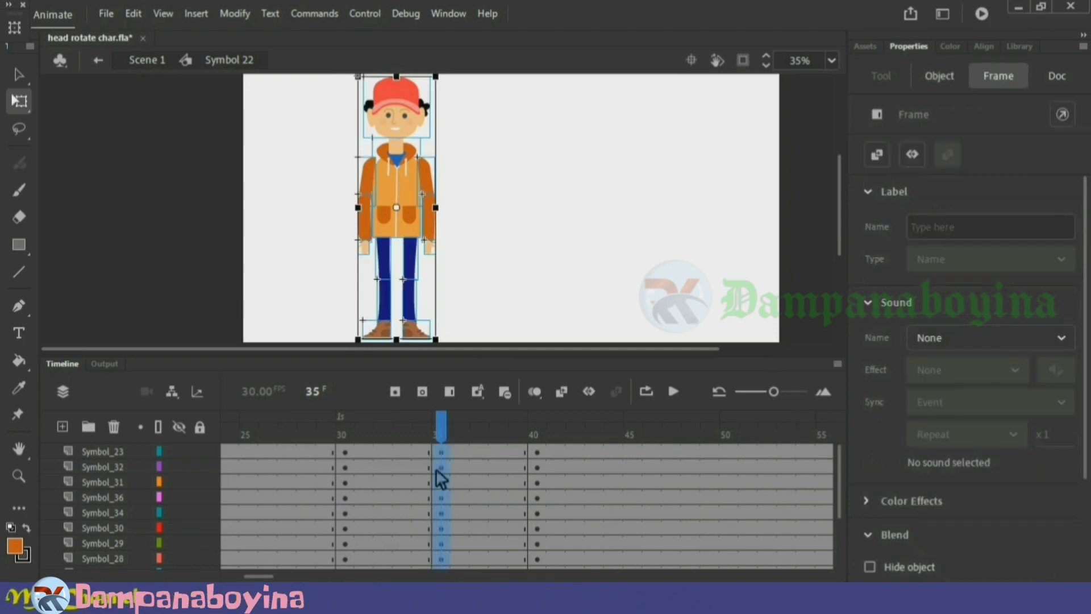
# Create classic tweens on every character layer except the head across the spans between frames 30, 35 and 40.
pyautogui.click(533, 271)
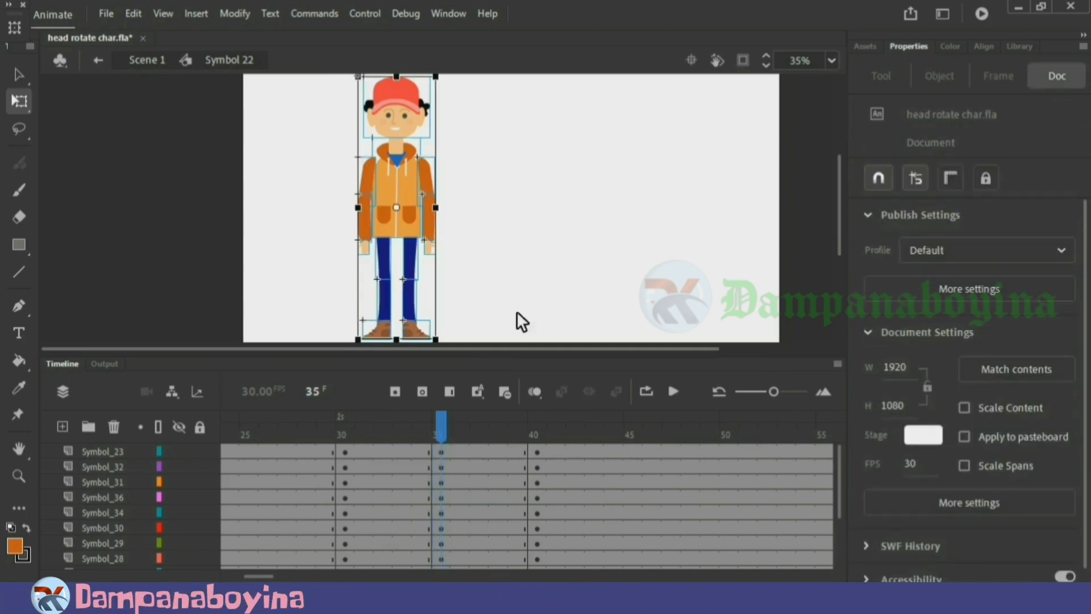
pyautogui.click(397, 115)
pyautogui.click(384, 465)
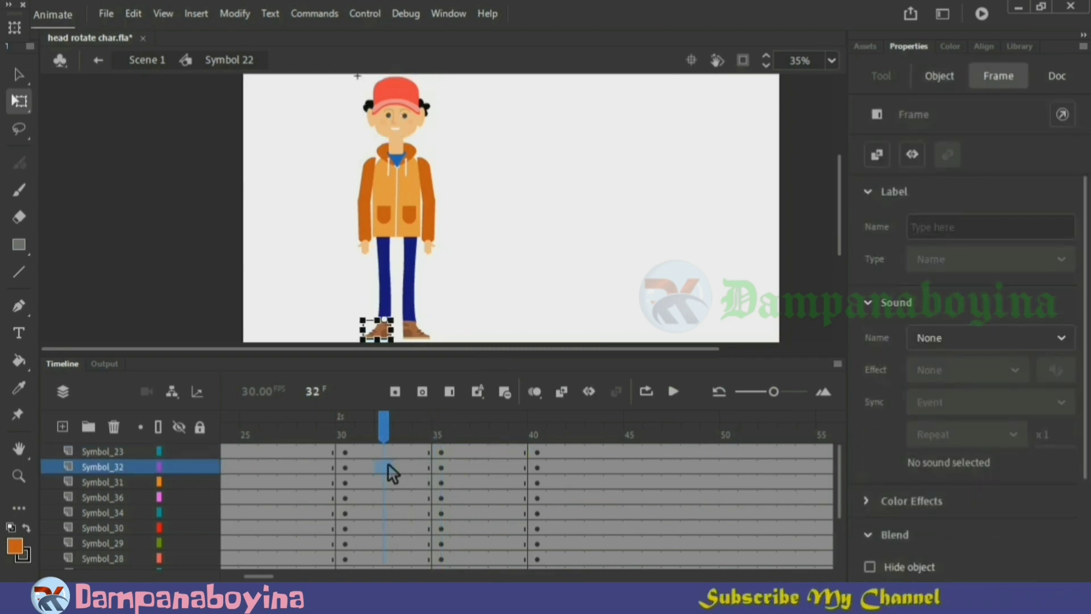
pyautogui.moveTo(393, 477); pyautogui.dragTo(537, 594)
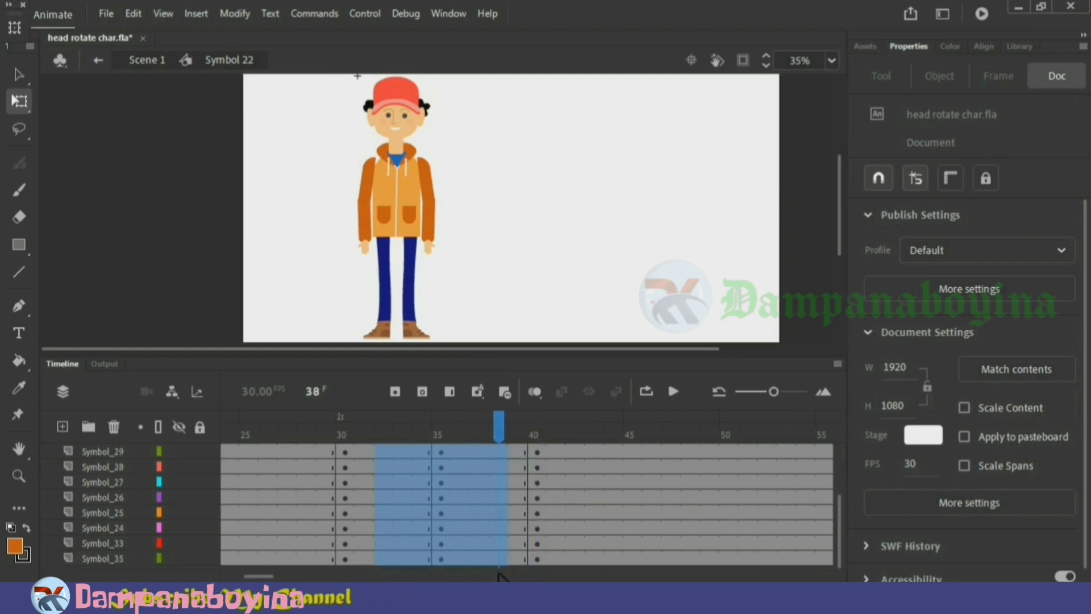
pyautogui.rightClick(474, 523)
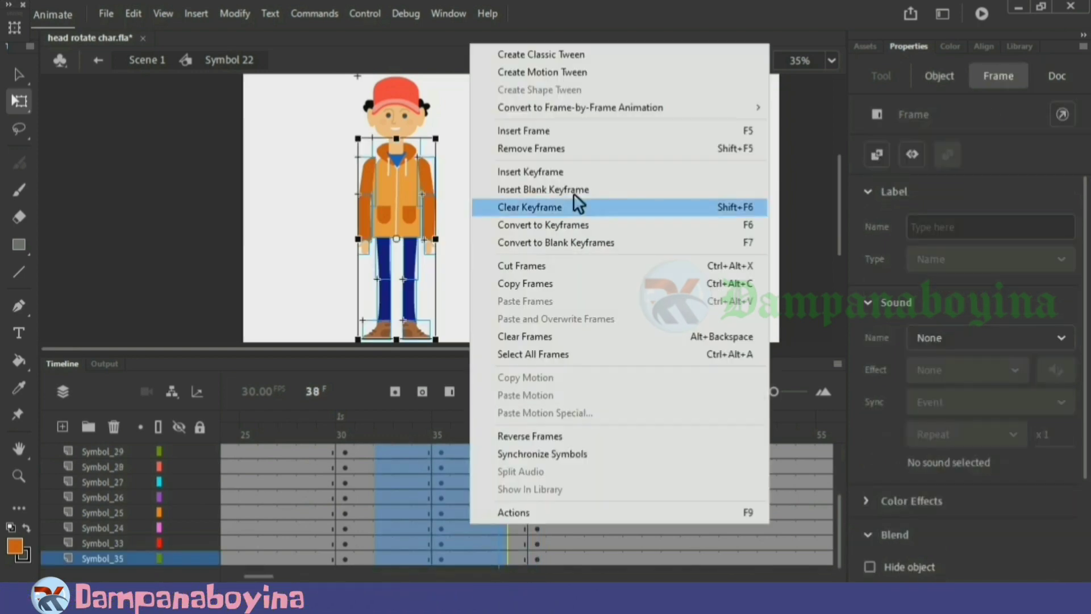
pyautogui.click(570, 54)
pyautogui.scroll(3, 446, 500)
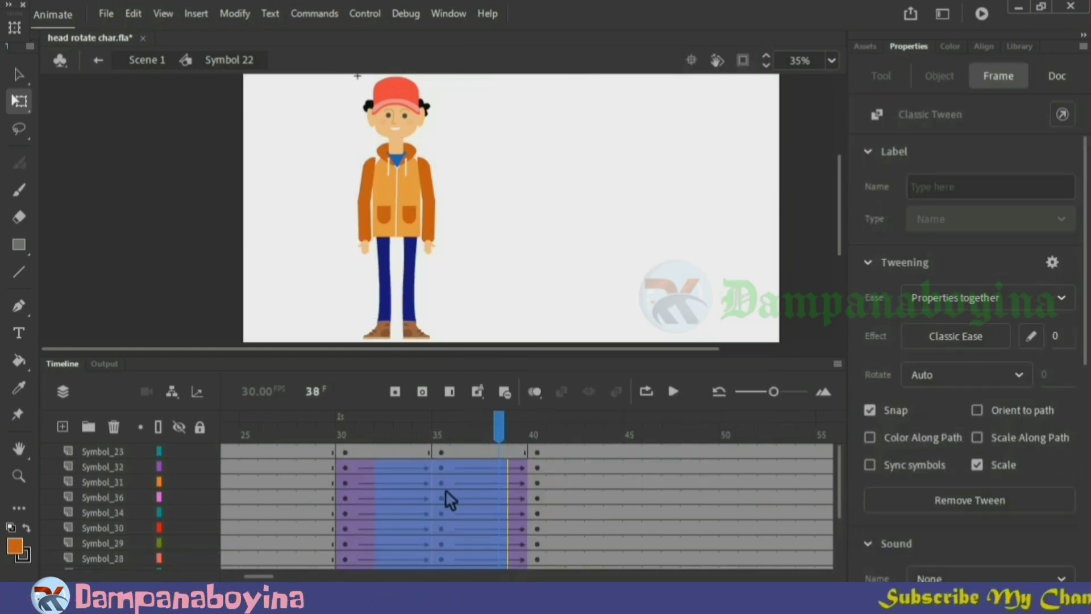
# At frame 35, skew both legs so the hips shift to the character's left while the ankles stay in place.
pyautogui.click(307, 428)
pyautogui.moveTo(307, 427); pyautogui.dragTo(441, 434)
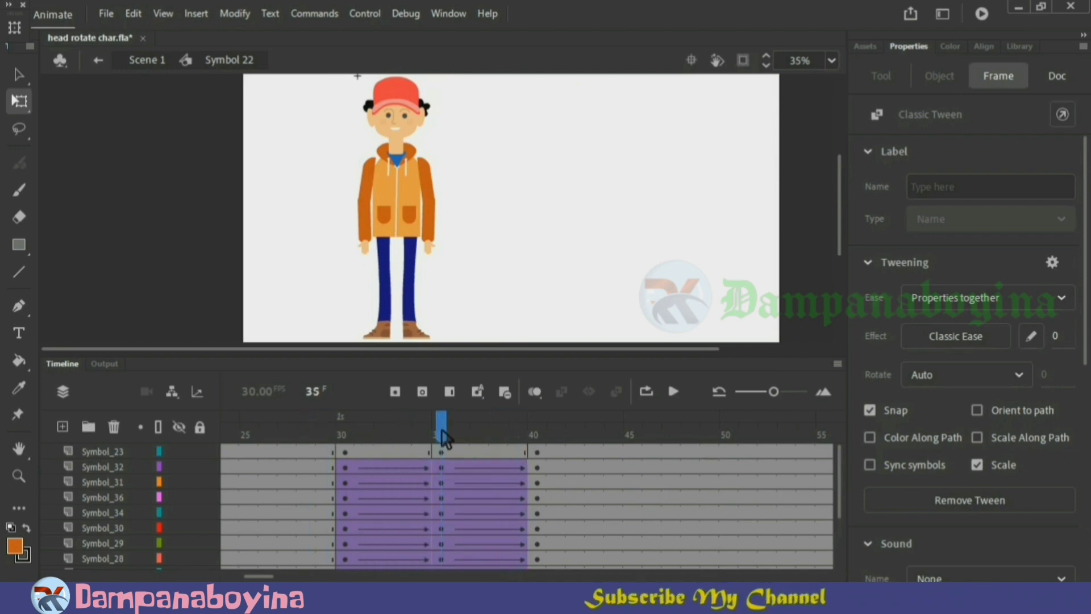
pyautogui.click(445, 453)
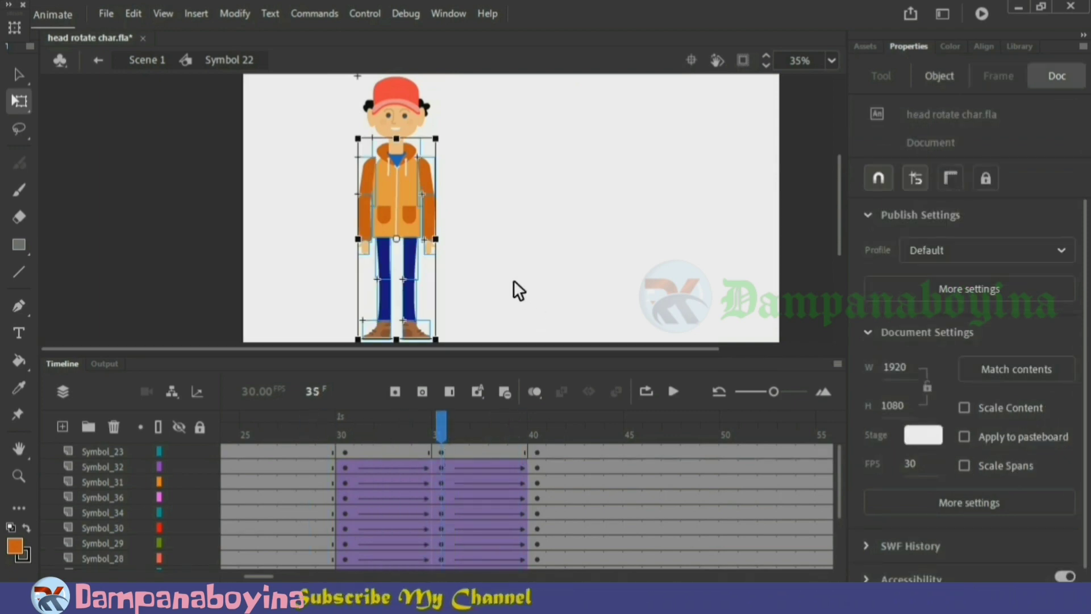
pyautogui.click(494, 291)
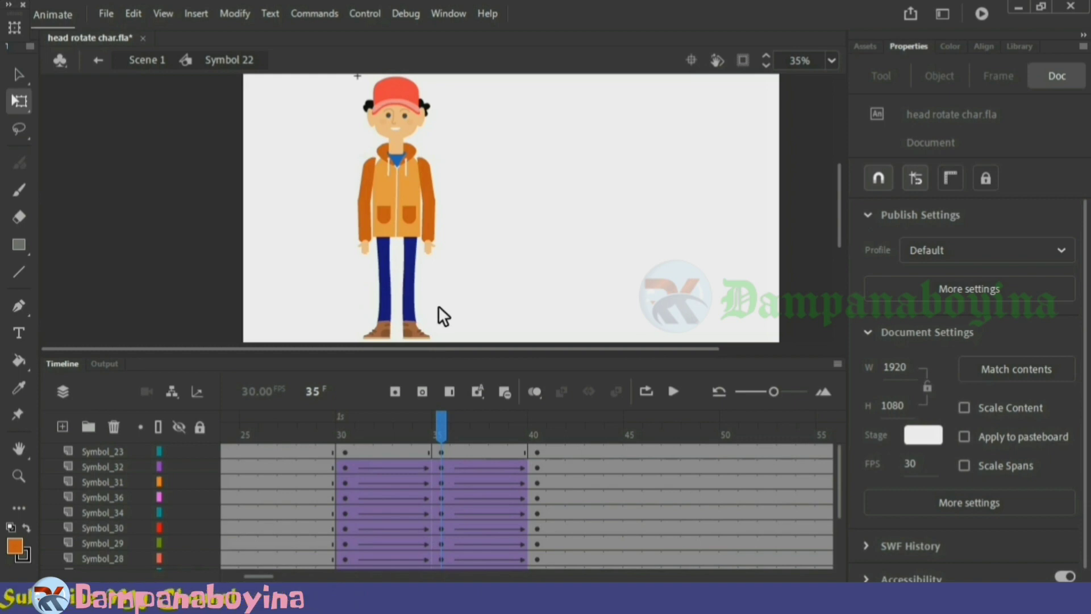
pyautogui.moveTo(430, 310); pyautogui.dragTo(375, 258)
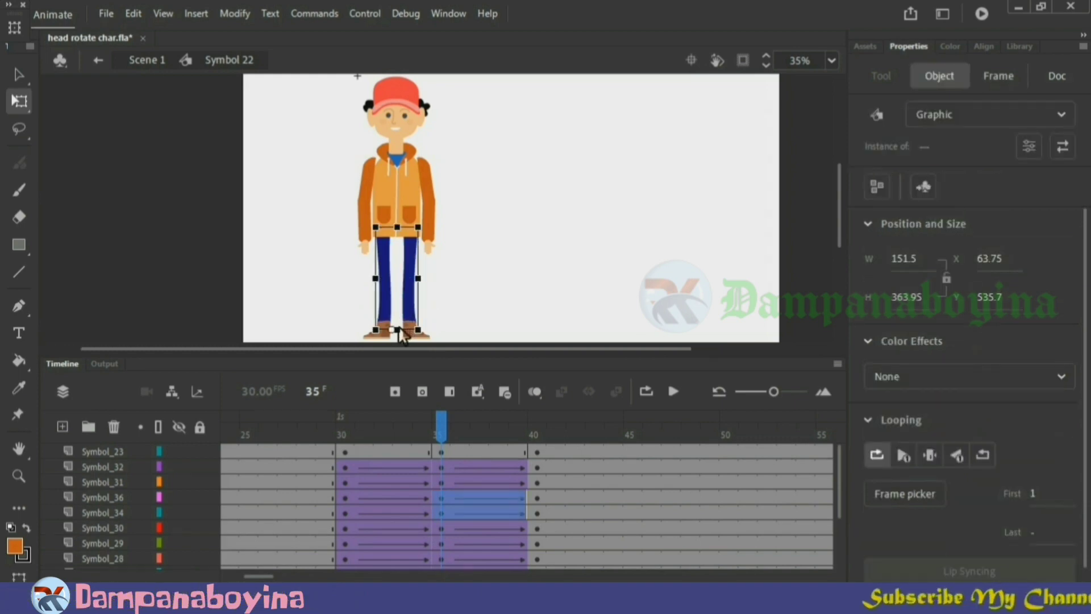
pyautogui.moveTo(396, 227); pyautogui.dragTo(401, 230)
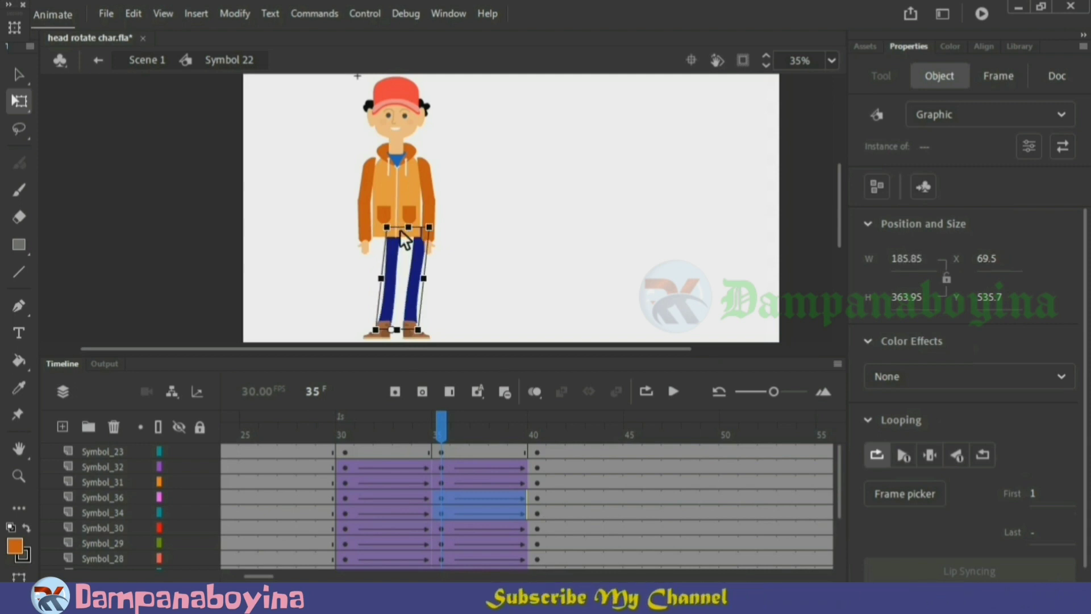
pyautogui.click(475, 251)
# Shift the torso, arms and hands over the moved hips to X 37.2, then skew their upper end slightly back from a waist-level pivot.
pyautogui.moveTo(351, 143); pyautogui.dragTo(451, 222)
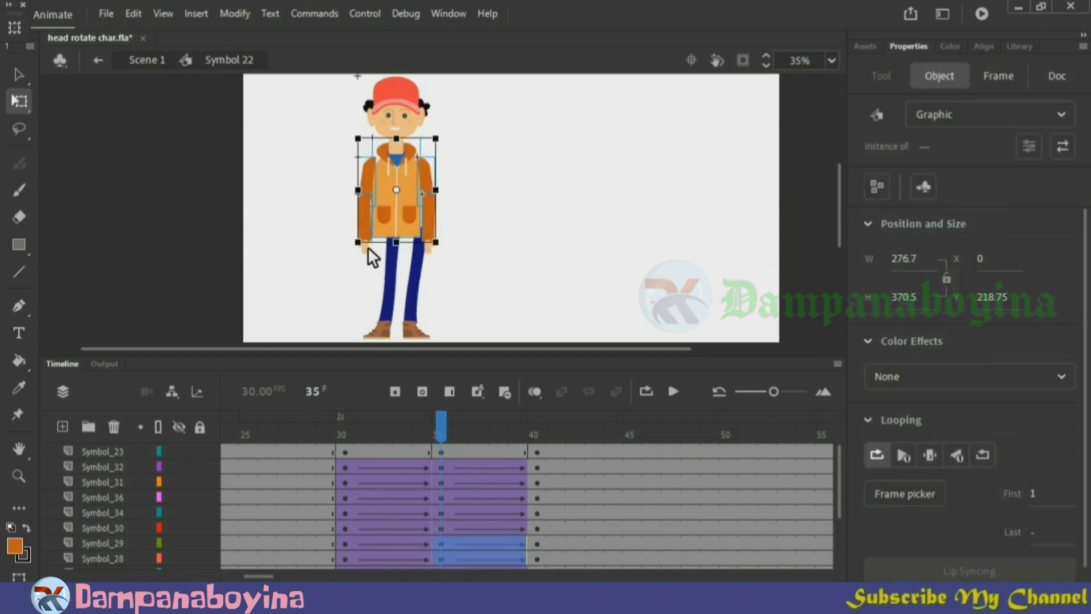
pyautogui.scroll(1, 370, 251)
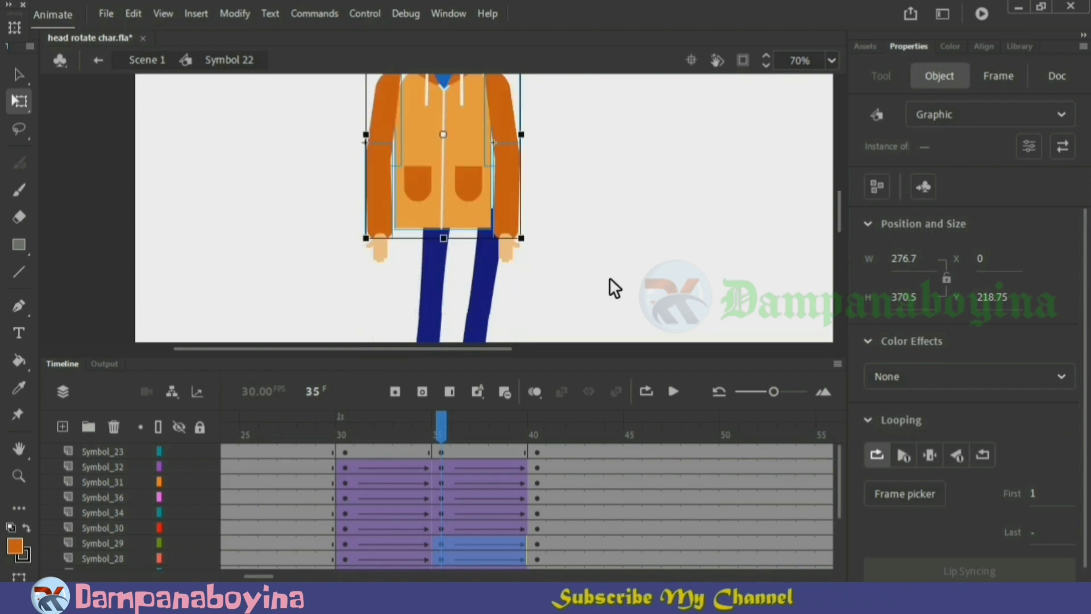
pyautogui.keyDown('shift'); pyautogui.click(390, 260); pyautogui.keyUp('shift')
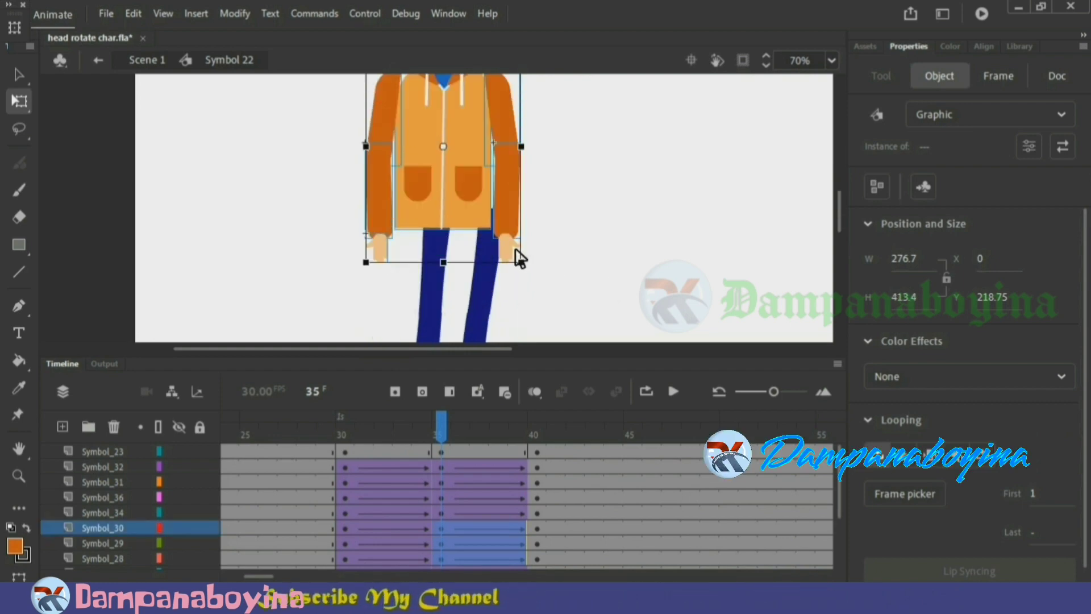
pyautogui.keyDown('shift'); pyautogui.click(520, 257); pyautogui.keyUp('shift')
pyautogui.scroll(-1, 583, 260)
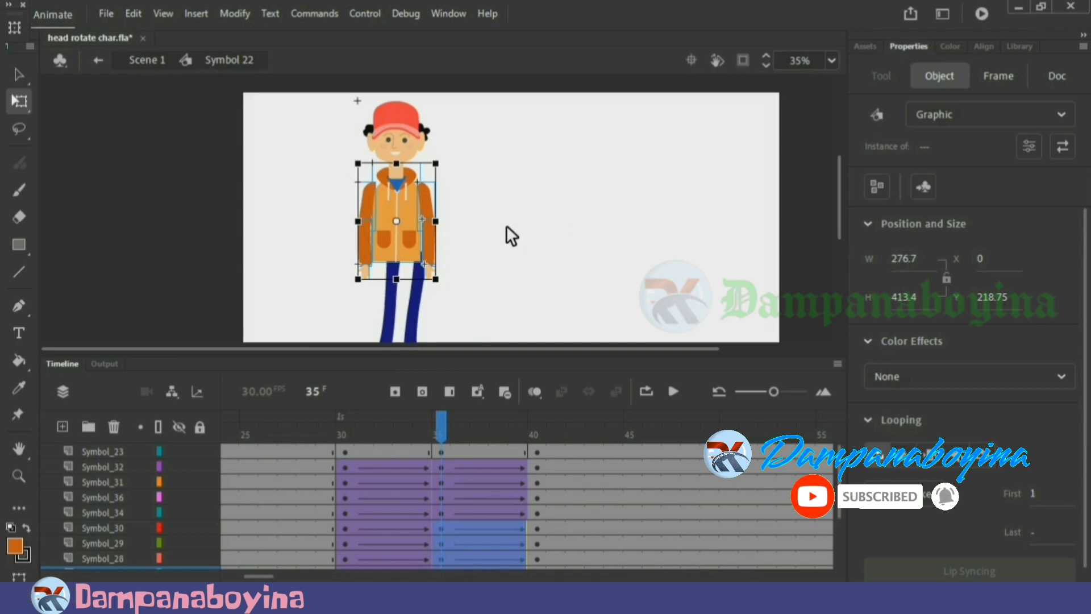
pyautogui.moveTo(411, 206); pyautogui.dragTo(421, 207)
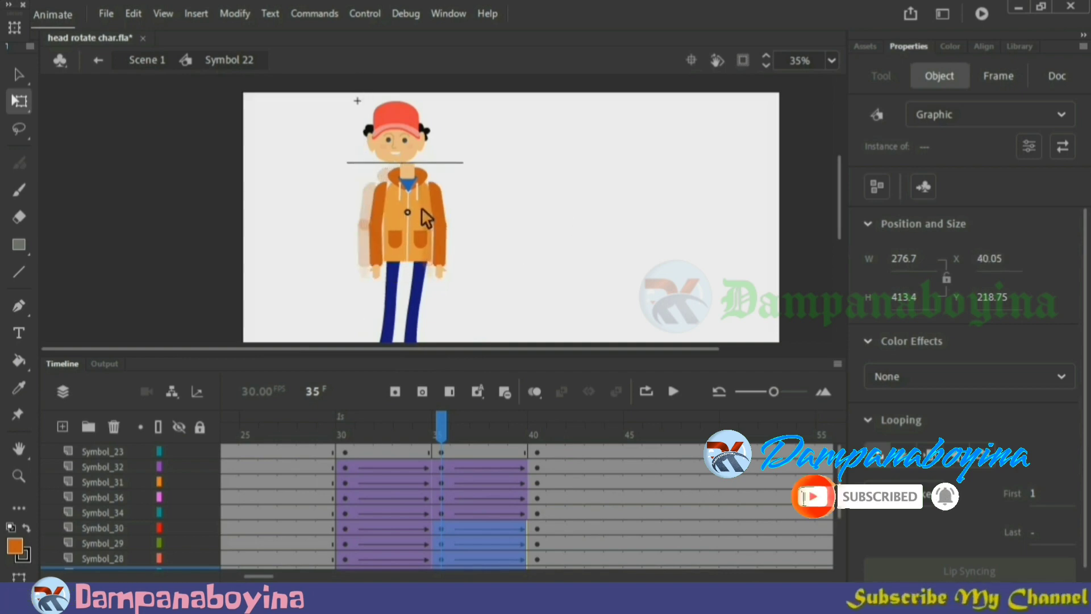
pyautogui.press('Left')
pyautogui.press('Left')
pyautogui.press('Left')
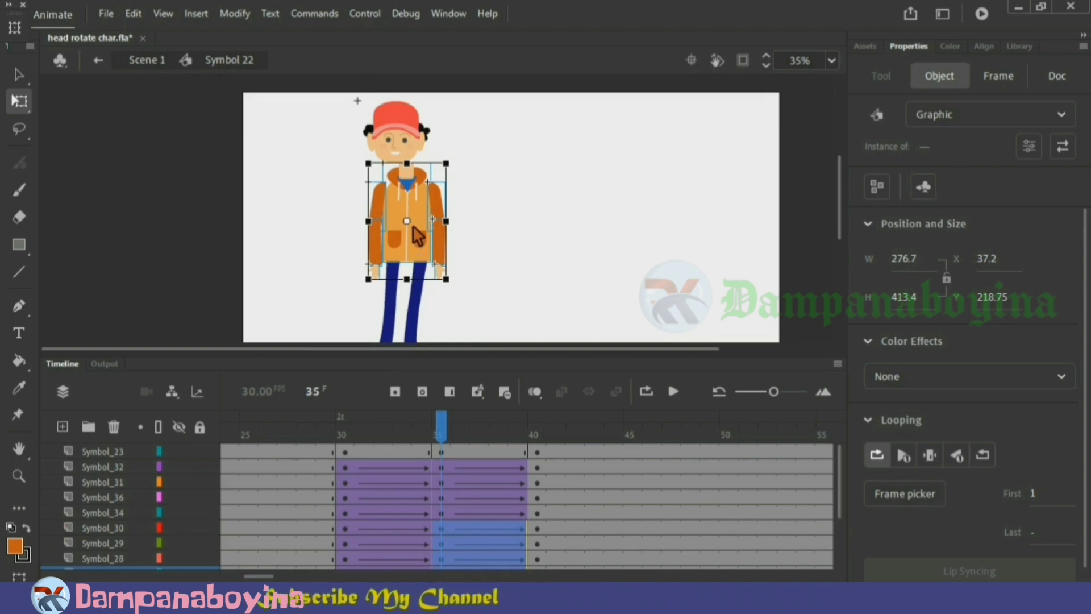
pyautogui.moveTo(407, 221); pyautogui.dragTo(409, 252)
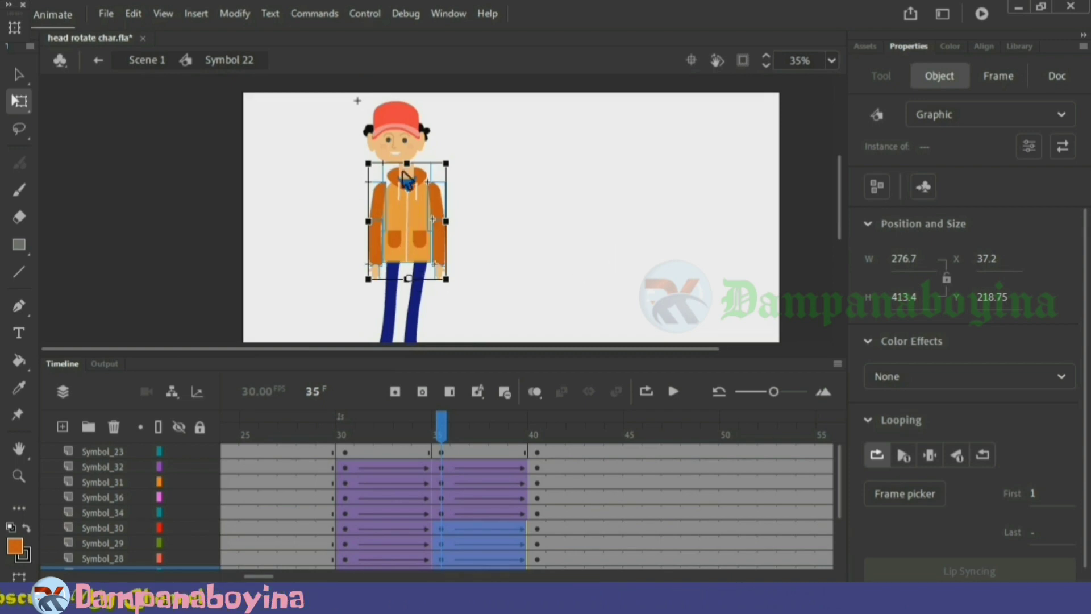
pyautogui.moveTo(398, 163); pyautogui.dragTo(392, 163)
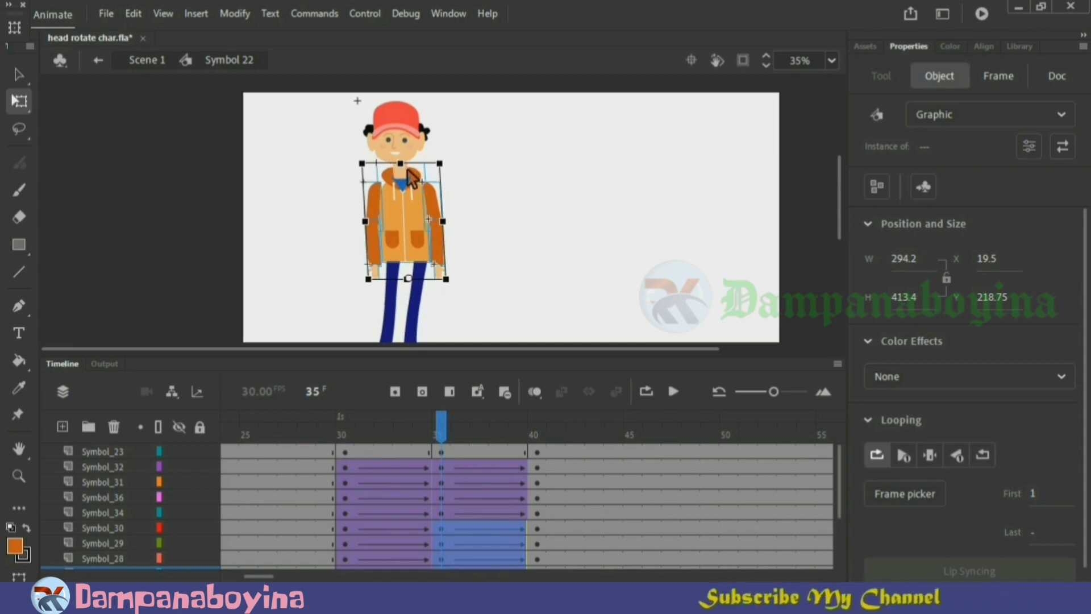
# Squash the torso, arms and hands together from the neck downward to a height of 387.6 at frame 35.
pyautogui.moveTo(359, 168); pyautogui.dragTo(464, 247)
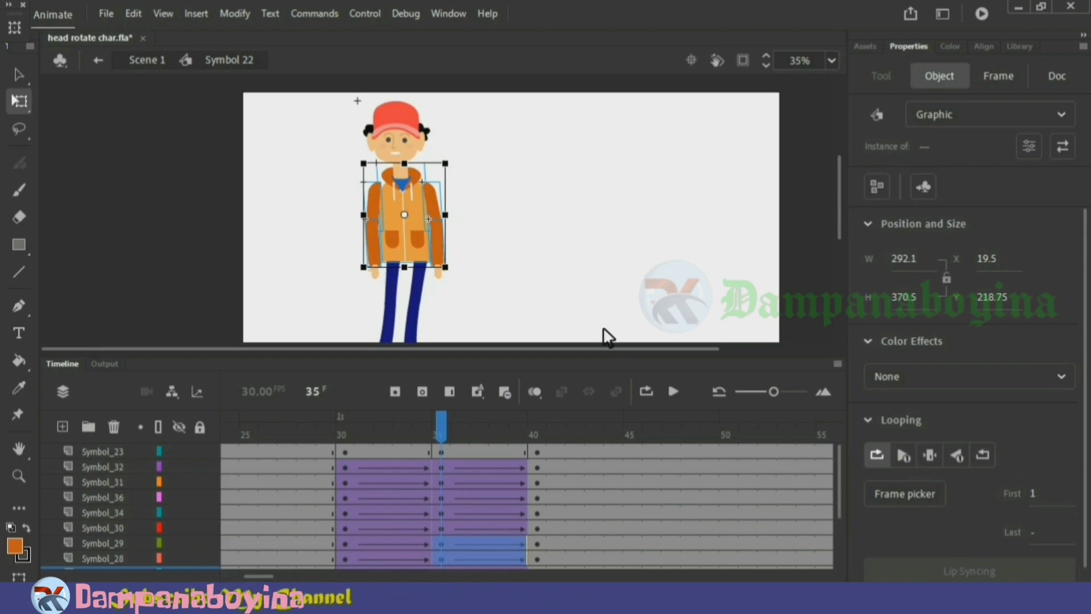
pyautogui.hotkey('ctrl', '=')
pyautogui.scroll(-3, 625, 296)
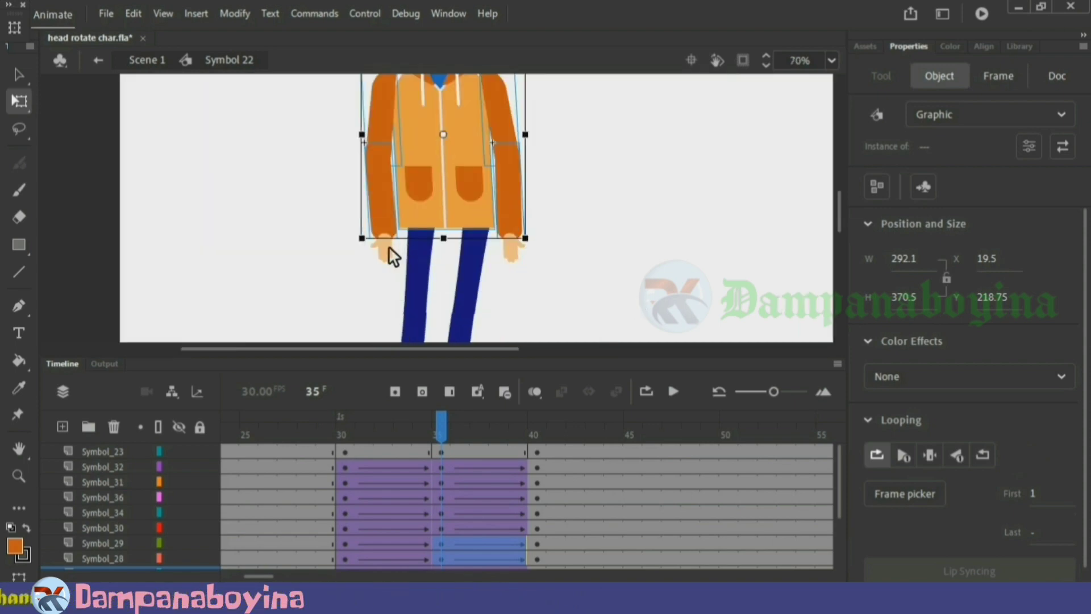
pyautogui.click(523, 250)
pyautogui.click(522, 250)
pyautogui.scroll(5, 612, 276)
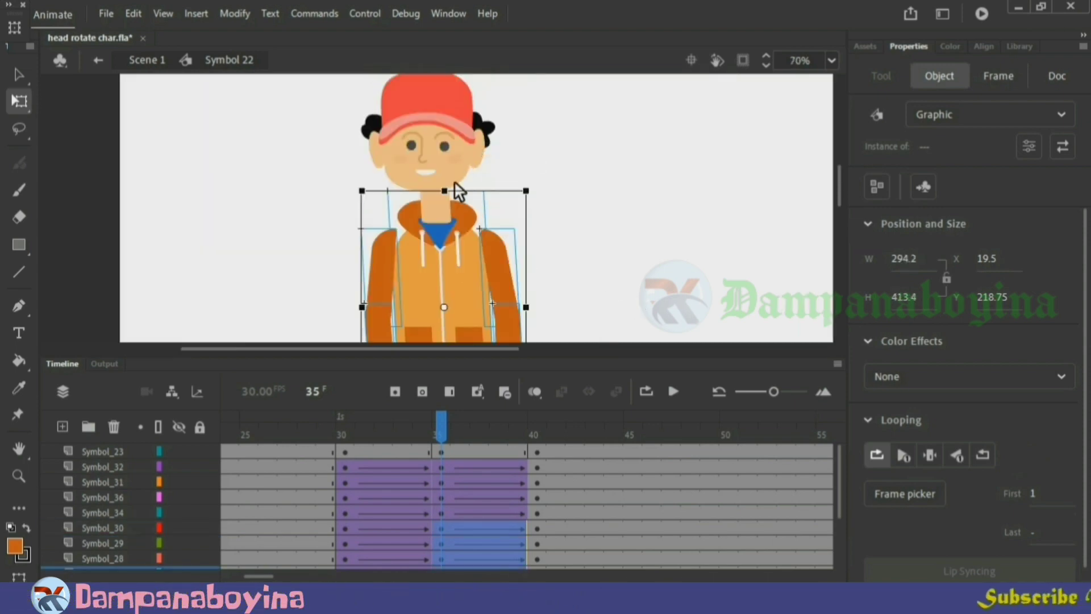
pyautogui.moveTo(449, 191); pyautogui.dragTo(450, 198)
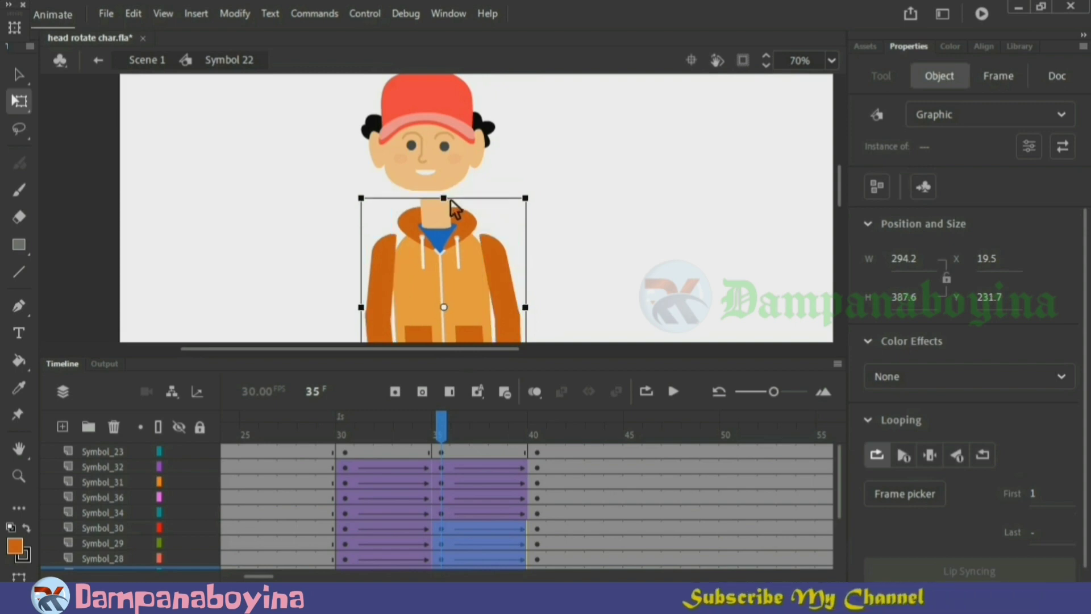
pyautogui.click(676, 234)
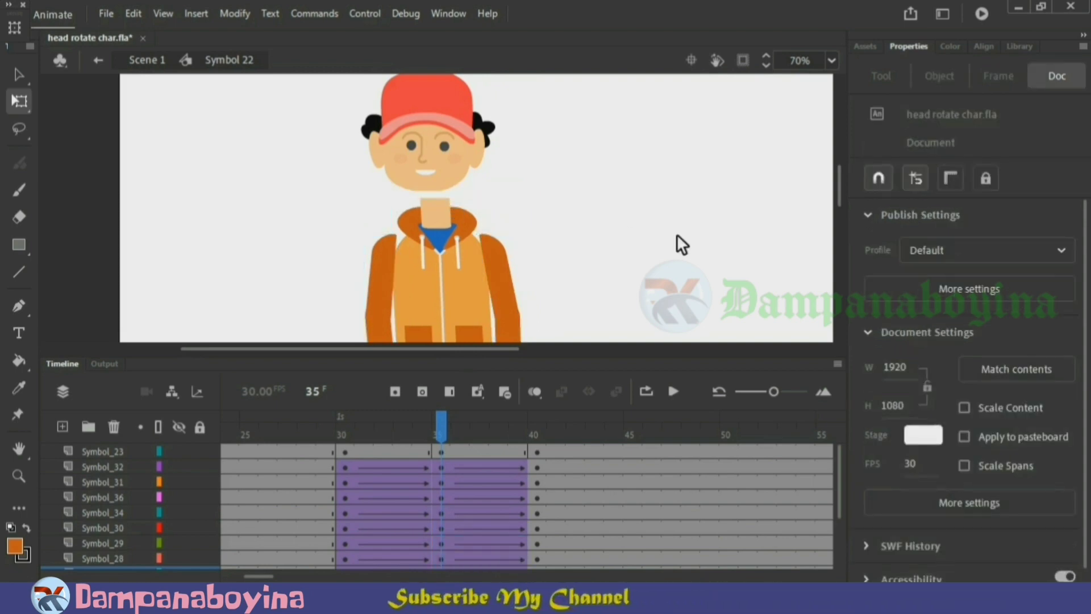
# Add a keyframe at frame 33 on the head layer, lower the head onto the neck and tilt it counterclockwise.
pyautogui.hotkey('ctrl', '-')
pyautogui.scroll(-2, 676, 234)
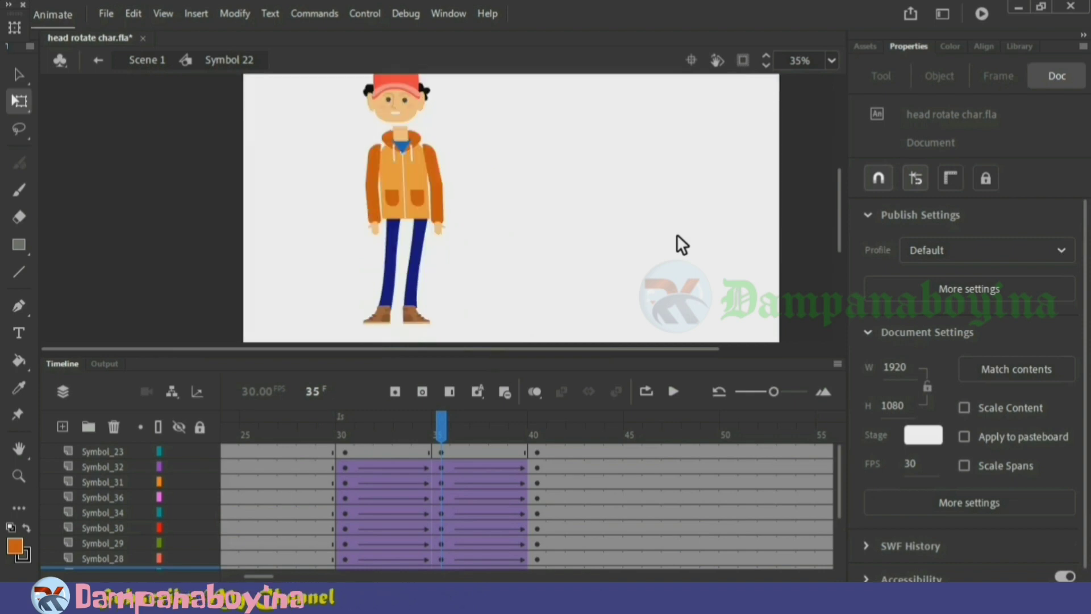
pyautogui.click(411, 109)
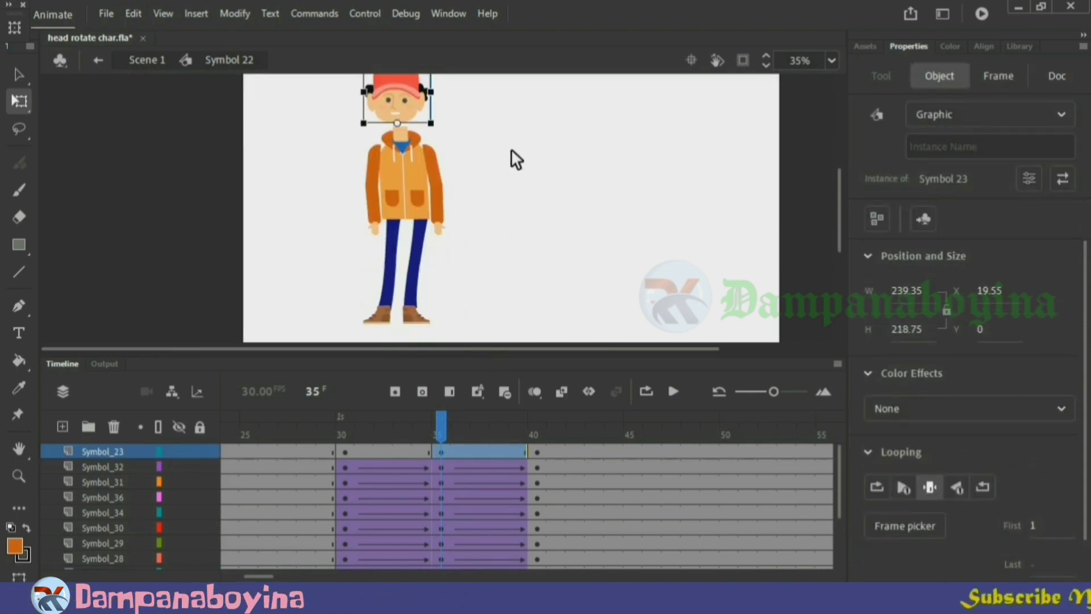
pyautogui.moveTo(443, 431); pyautogui.dragTo(416, 425)
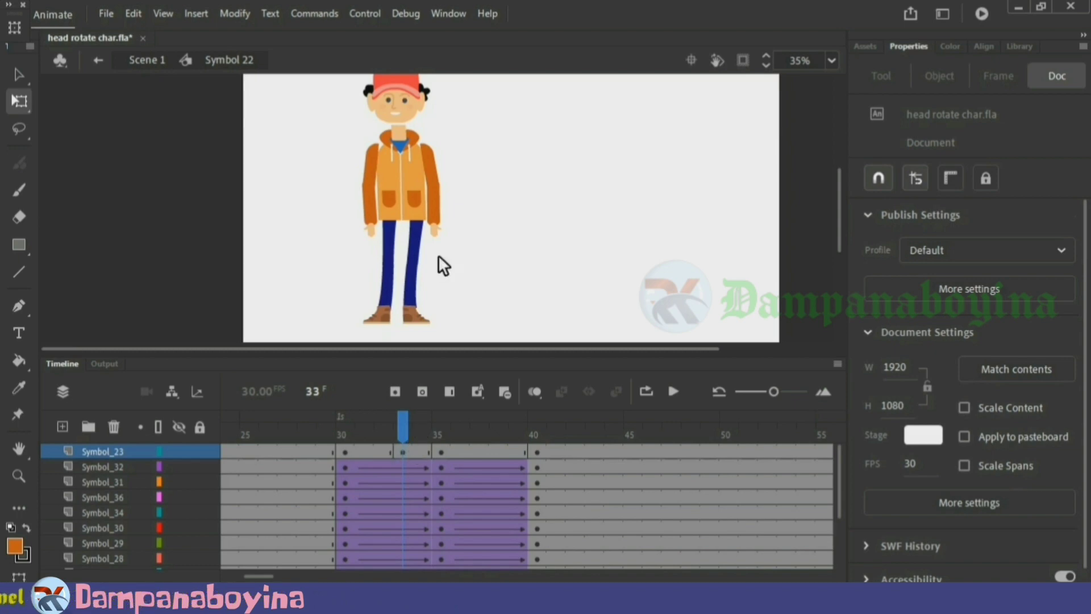
pyautogui.click(418, 120)
pyautogui.hotkey('ctrl', '=')
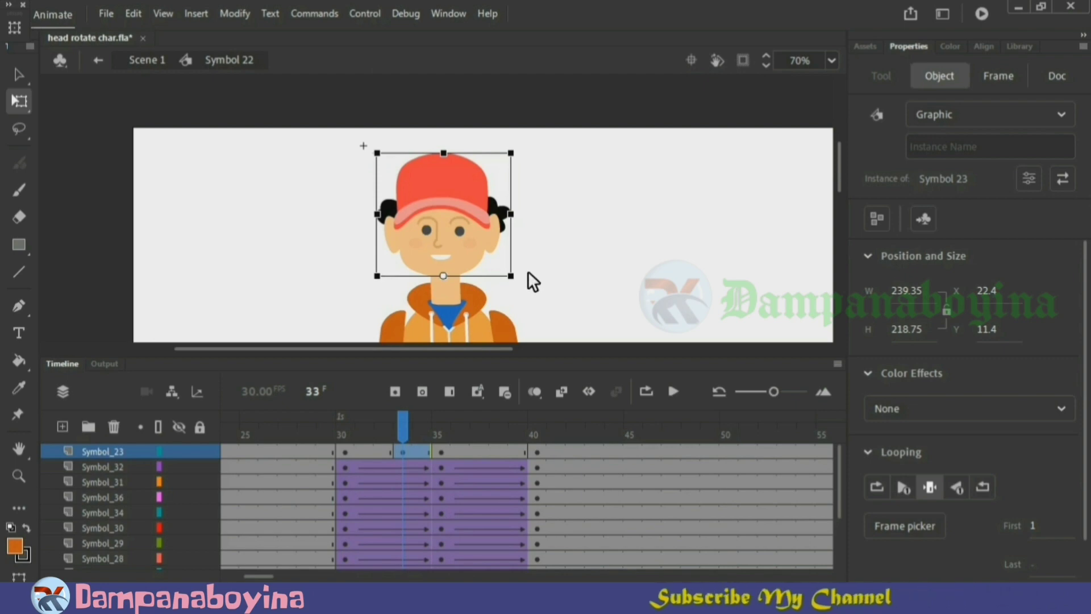
pyautogui.moveTo(530, 267); pyautogui.dragTo(532, 267)
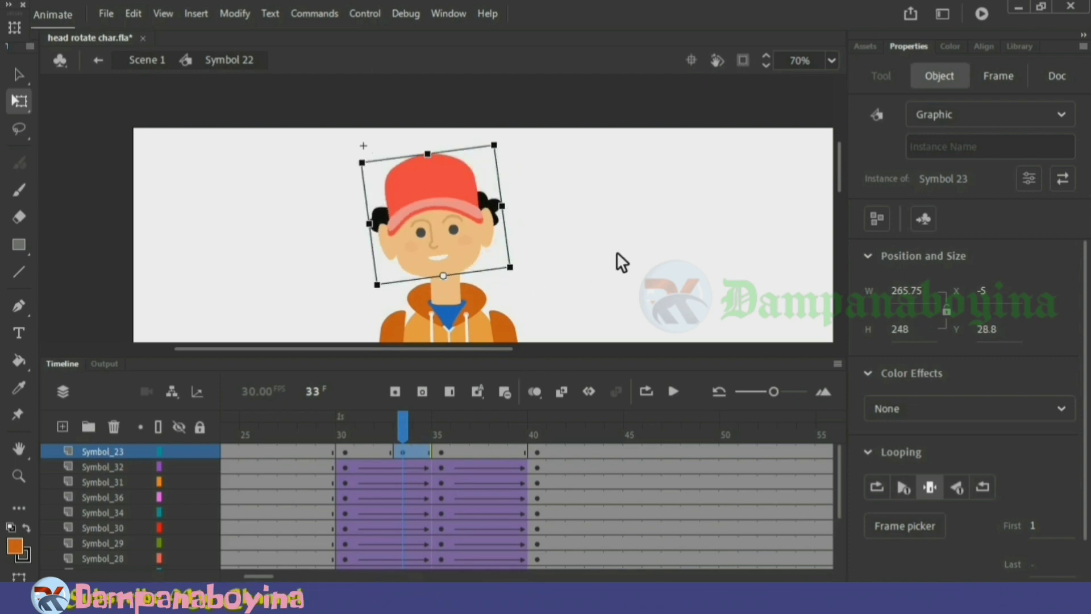
pyautogui.press('Down')
pyautogui.press('Right')
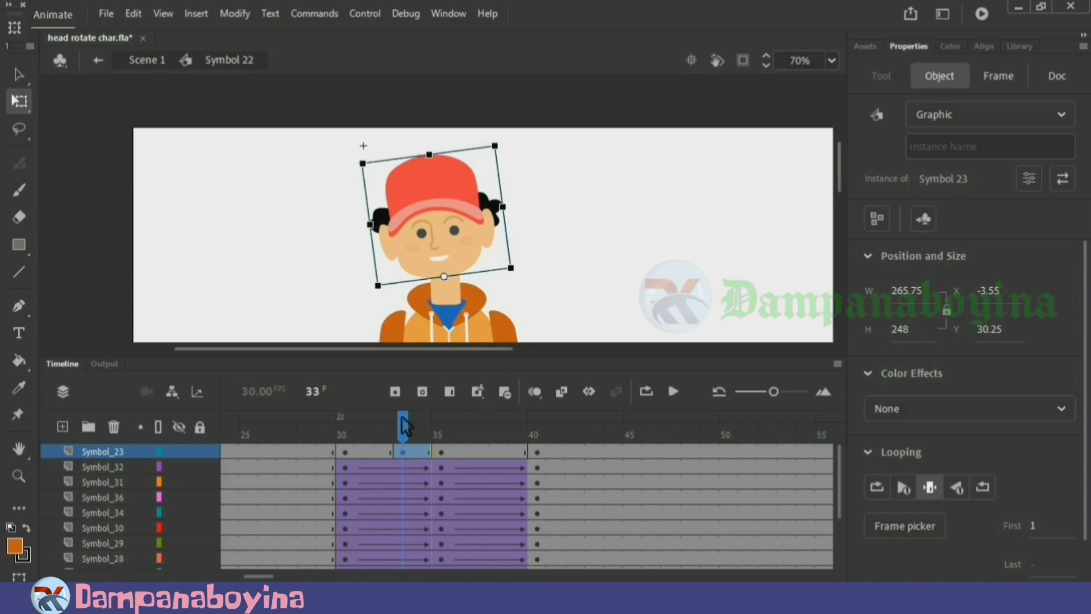
# Create a classic tween on the head layer between frames 30 and 33.
pyautogui.moveTo(405, 426); pyautogui.dragTo(343, 430)
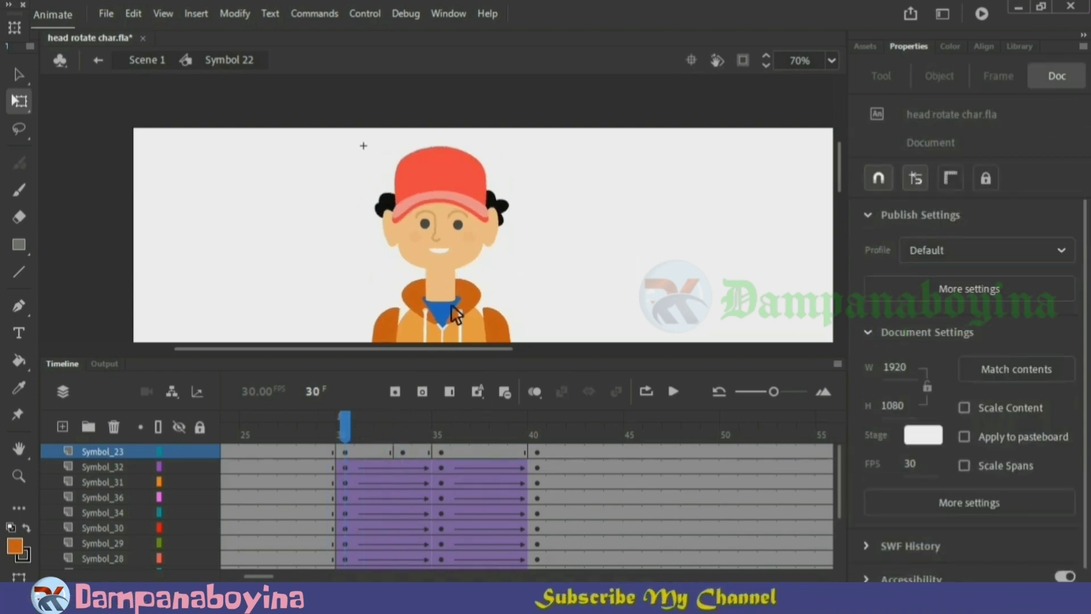
pyautogui.rightClick(370, 449)
pyautogui.click(475, 112)
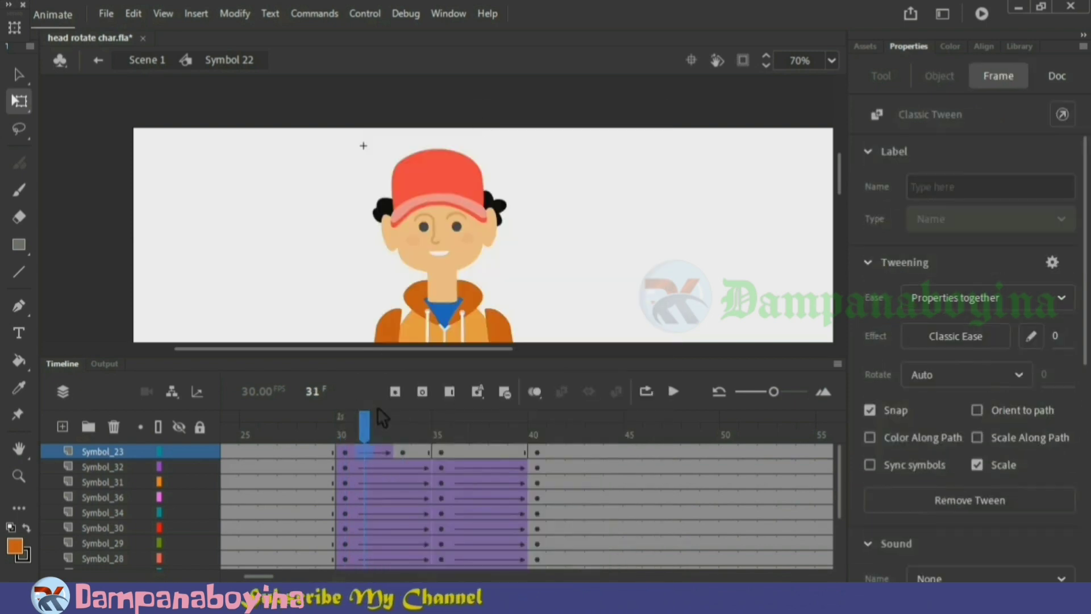
# At frame 35, switch the head symbol to its side view by setting its looping First frame to 2.
pyautogui.moveTo(362, 430); pyautogui.dragTo(441, 426)
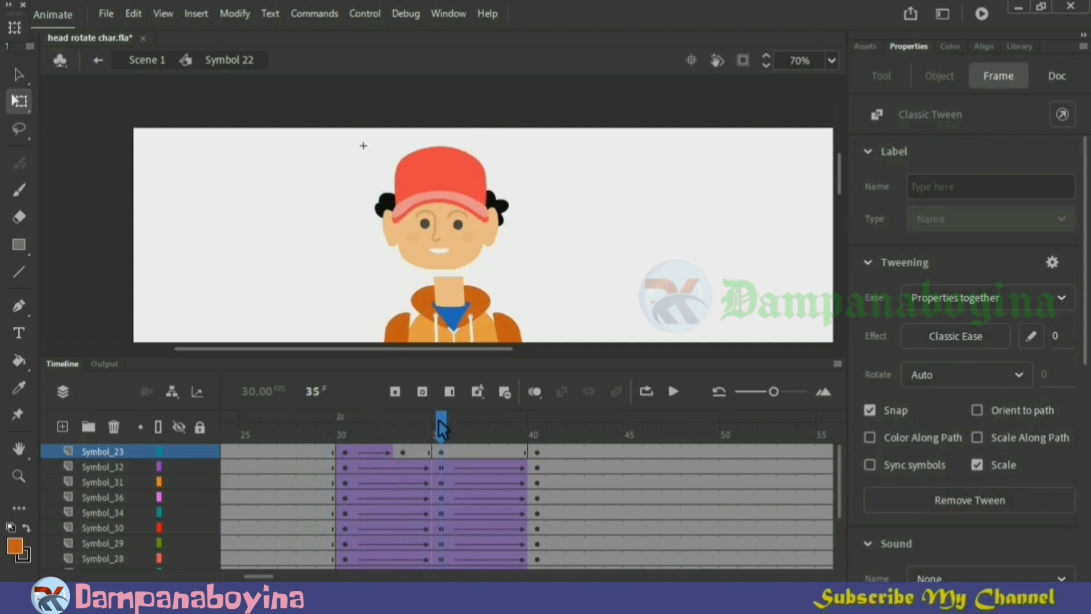
pyautogui.click(472, 240)
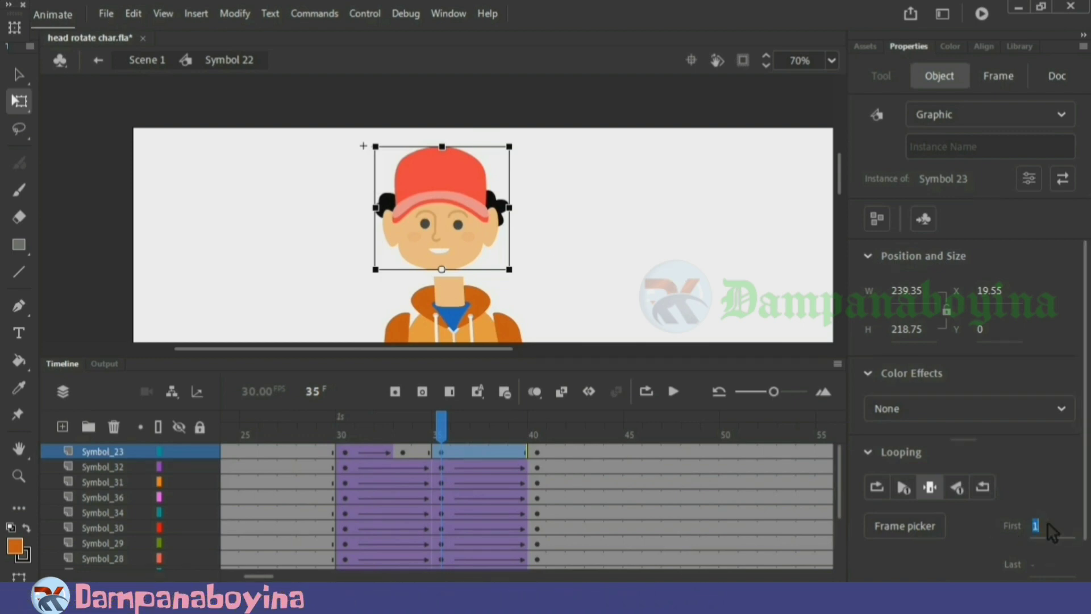
pyautogui.write('2')
pyautogui.click(650, 306)
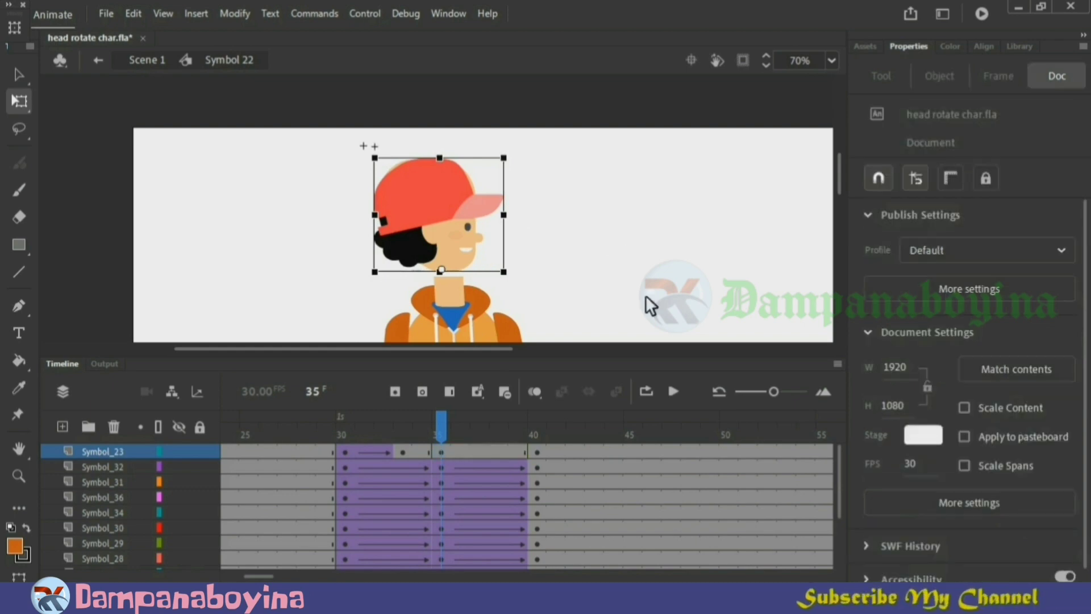
# Nudge the side-view head down and slightly right at frame 35 so it sits on the neck at X 22.45.
pyautogui.click(453, 247)
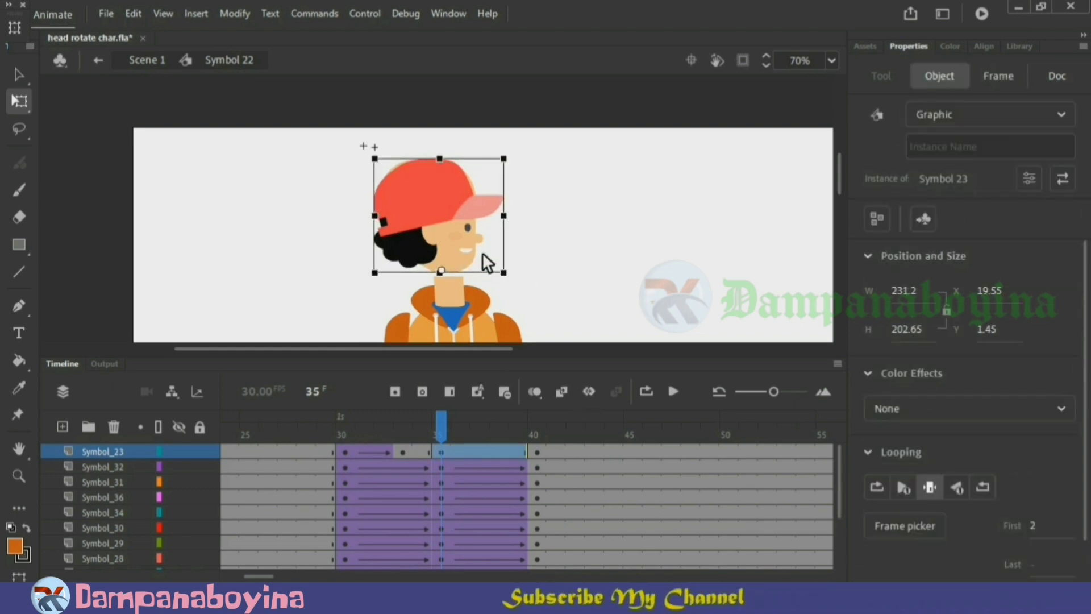
pyautogui.press('Down')
pyautogui.press('Down')
pyautogui.press('Down')
pyautogui.press('Down')
pyautogui.press('Down')
pyautogui.press('Down')
pyautogui.press('Down')
pyautogui.press('Right')
pyautogui.press('Right')
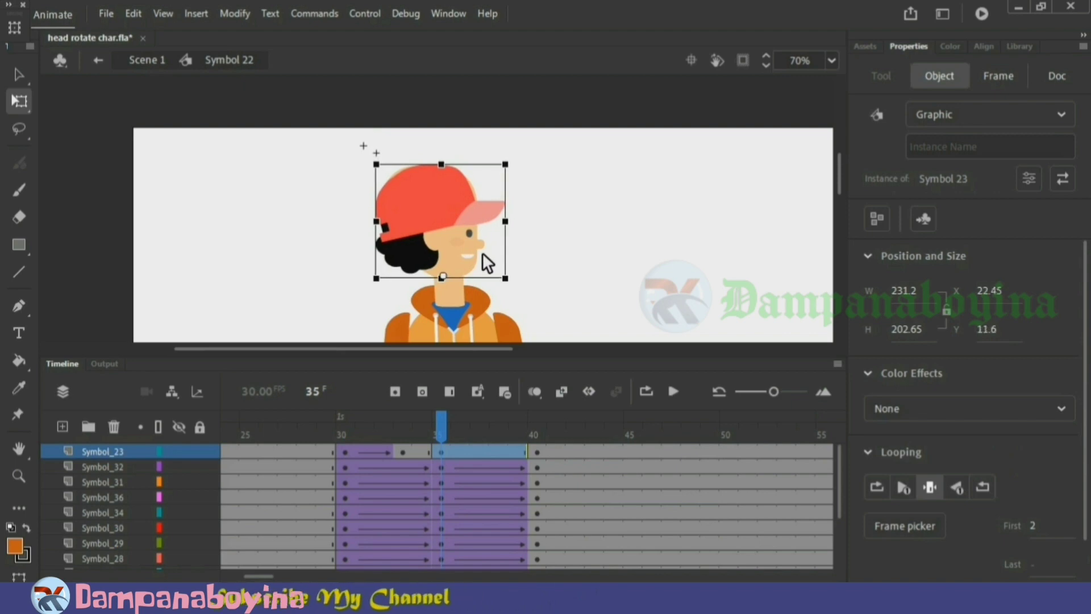
pyautogui.press('Down')
pyautogui.click(562, 306)
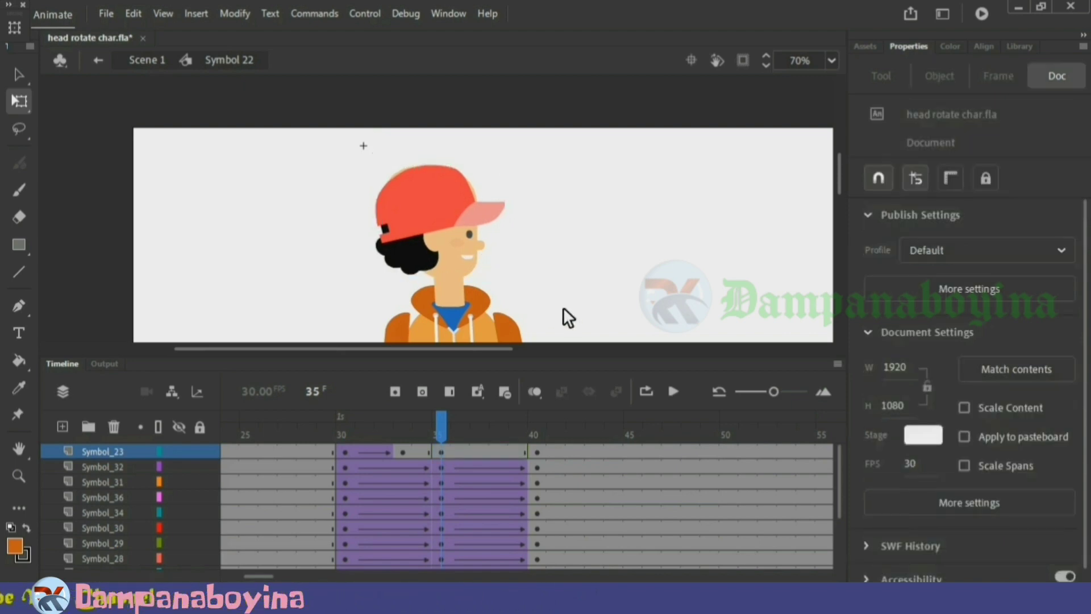
pyautogui.moveTo(442, 425)
pyautogui.mouseDown()
pyautogui.moveTo(408, 430)
pyautogui.moveTo(449, 441)
pyautogui.mouseUp()
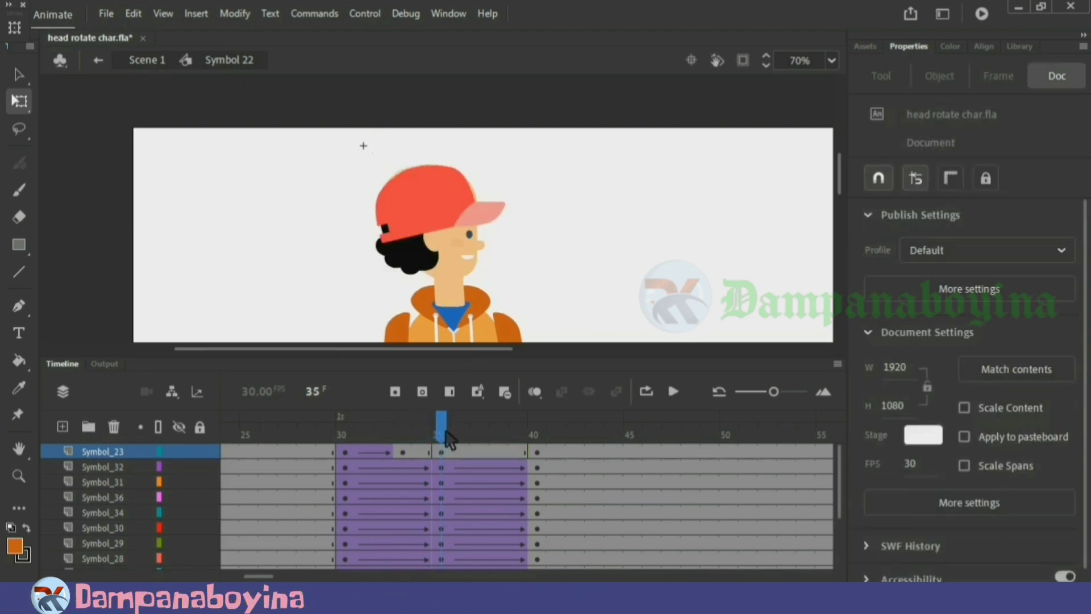
# Create a classic tween on the head layer between frames 33 and 35.
pyautogui.click(419, 458)
pyautogui.rightClick(420, 458)
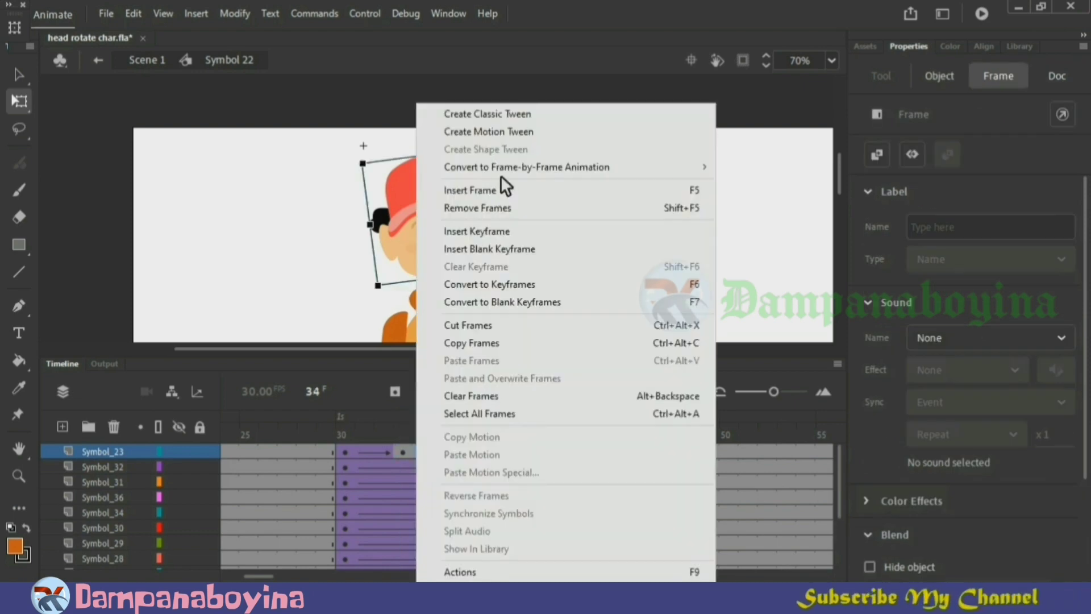
pyautogui.click(502, 117)
pyautogui.click(575, 283)
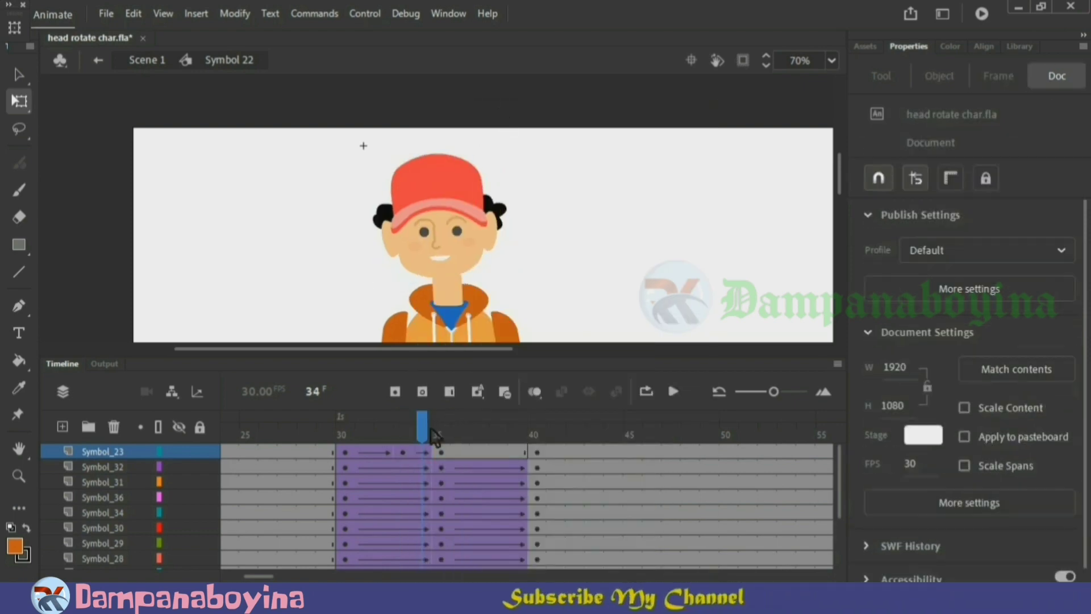
# Nudge the tilted head slightly right and down at frame 33 to line it up with the neck.
pyautogui.click(400, 434)
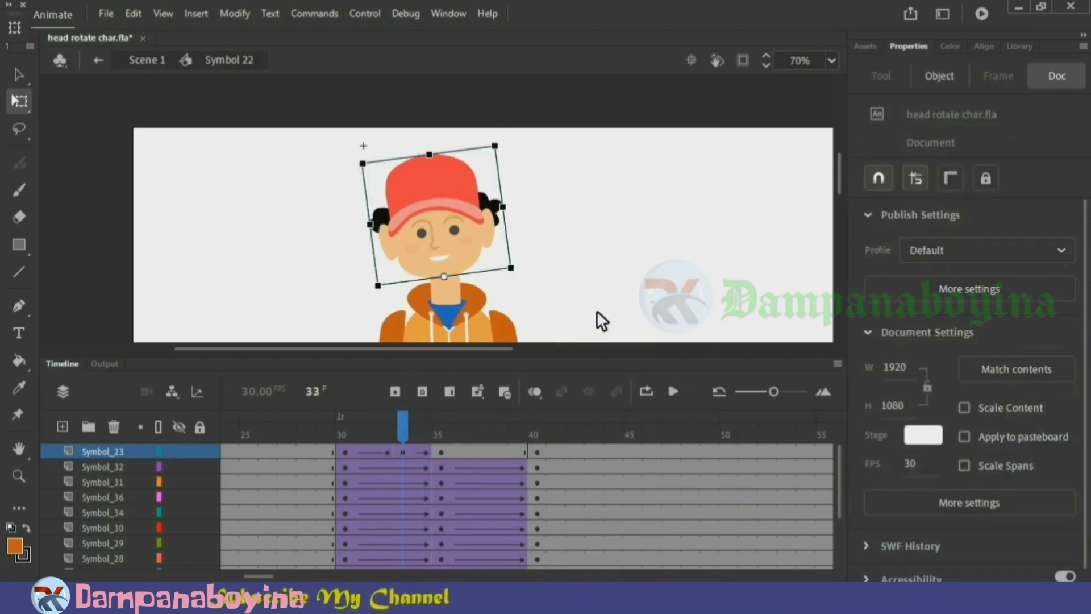
pyautogui.press('Right')
pyautogui.press('Right')
pyautogui.press('Down')
pyautogui.press('Right')
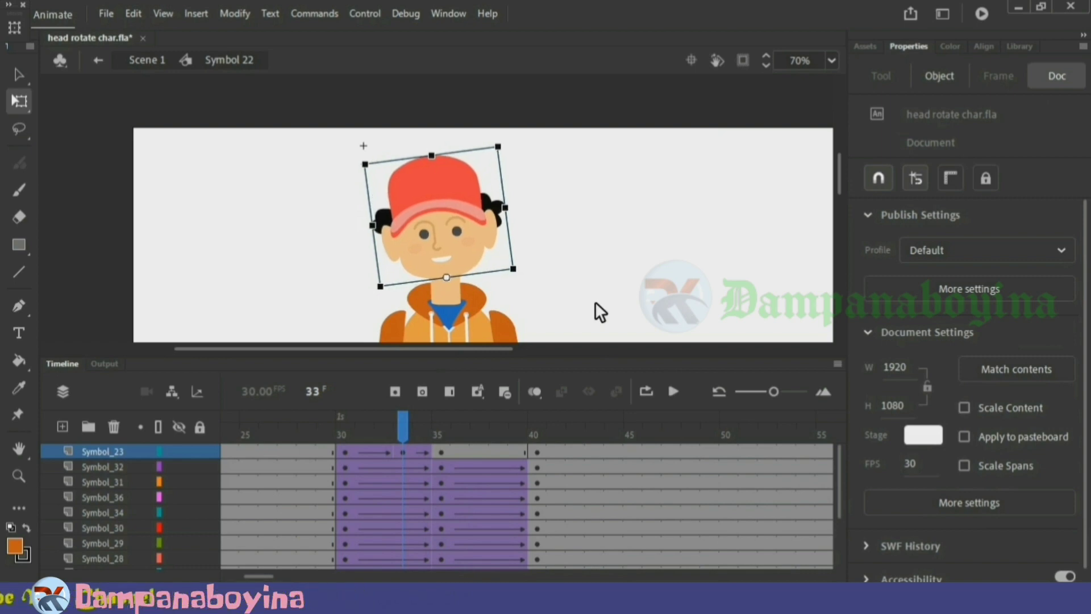
pyautogui.click(597, 304)
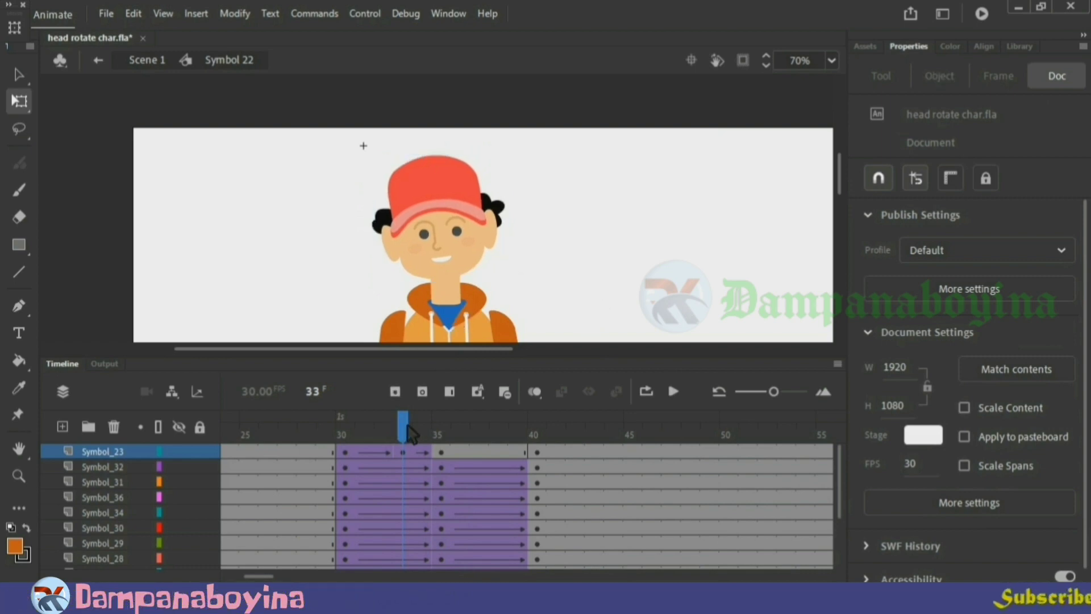
pyautogui.click(329, 423)
pyautogui.moveTo(333, 427); pyautogui.dragTo(430, 444)
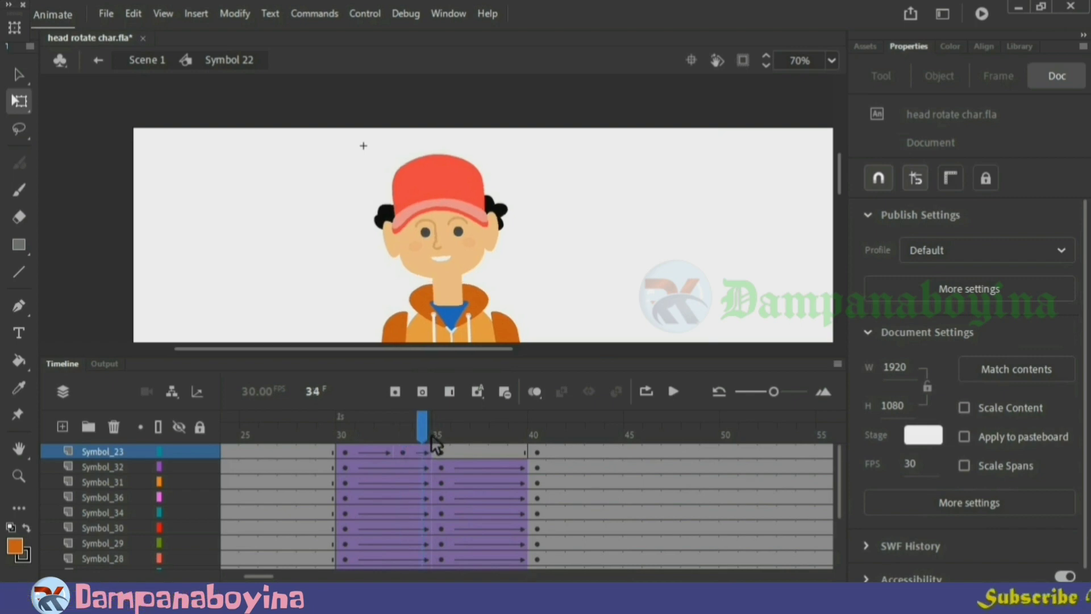
# Copy the frame 33 head pose to a keyframe at frame 34, then nudge that head slightly right and down.
pyautogui.click(407, 451)
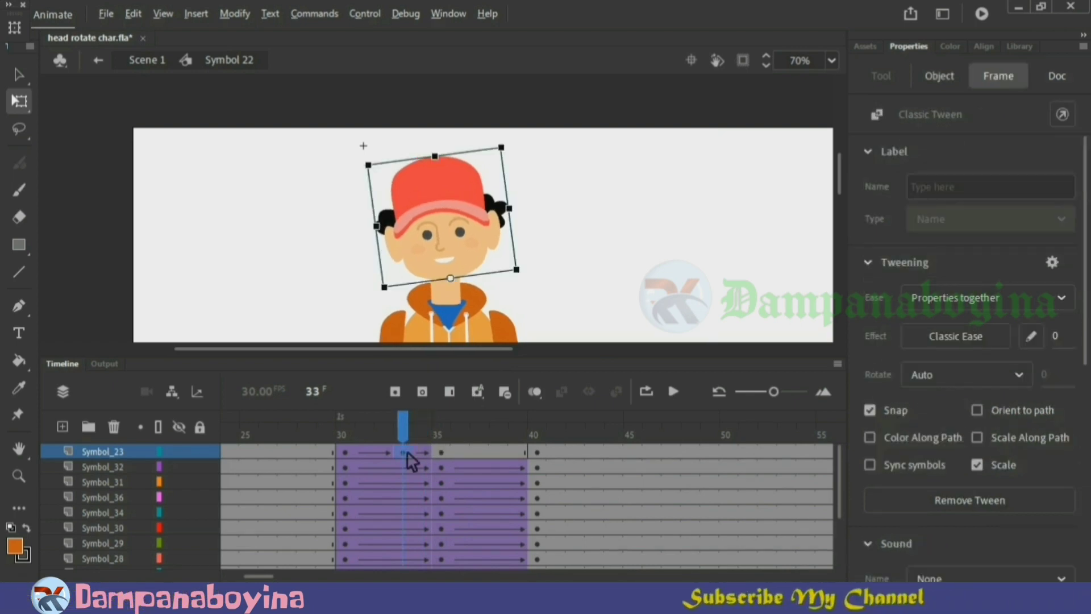
pyautogui.click(424, 440)
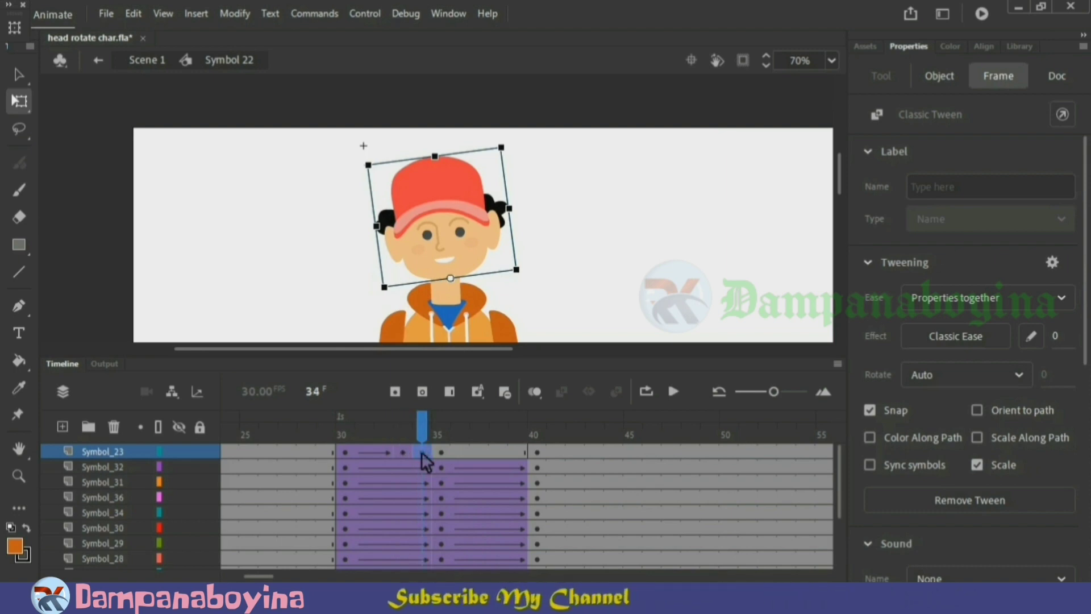
pyautogui.moveTo(430, 443)
pyautogui.mouseDown()
pyautogui.moveTo(401, 431)
pyautogui.moveTo(271, 435)
pyautogui.moveTo(443, 423)
pyautogui.moveTo(436, 443)
pyautogui.moveTo(398, 437)
pyautogui.moveTo(423, 439)
pyautogui.mouseUp()
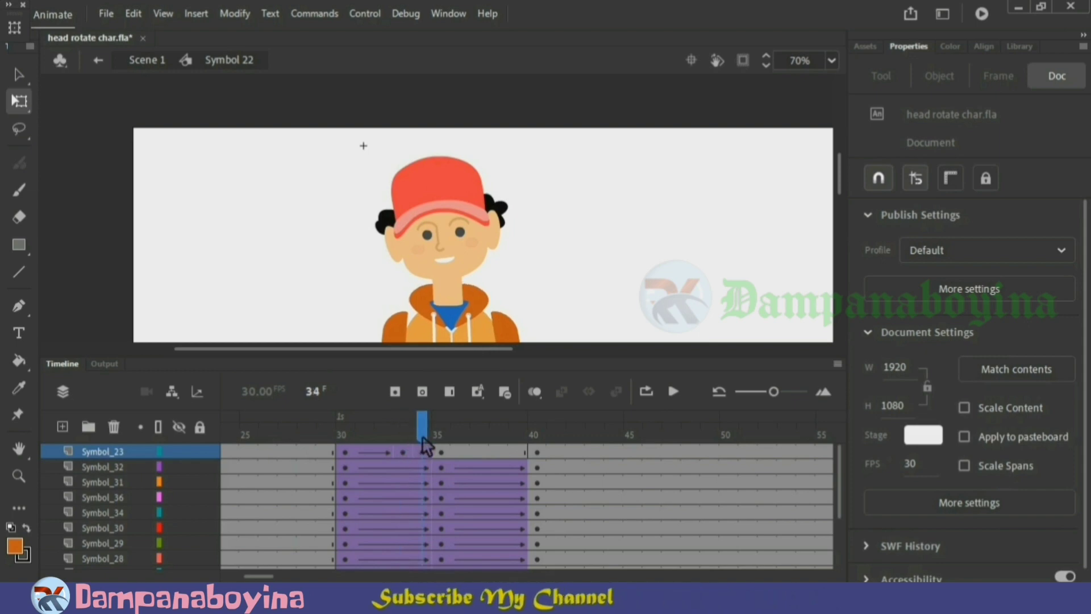
pyautogui.click(475, 252)
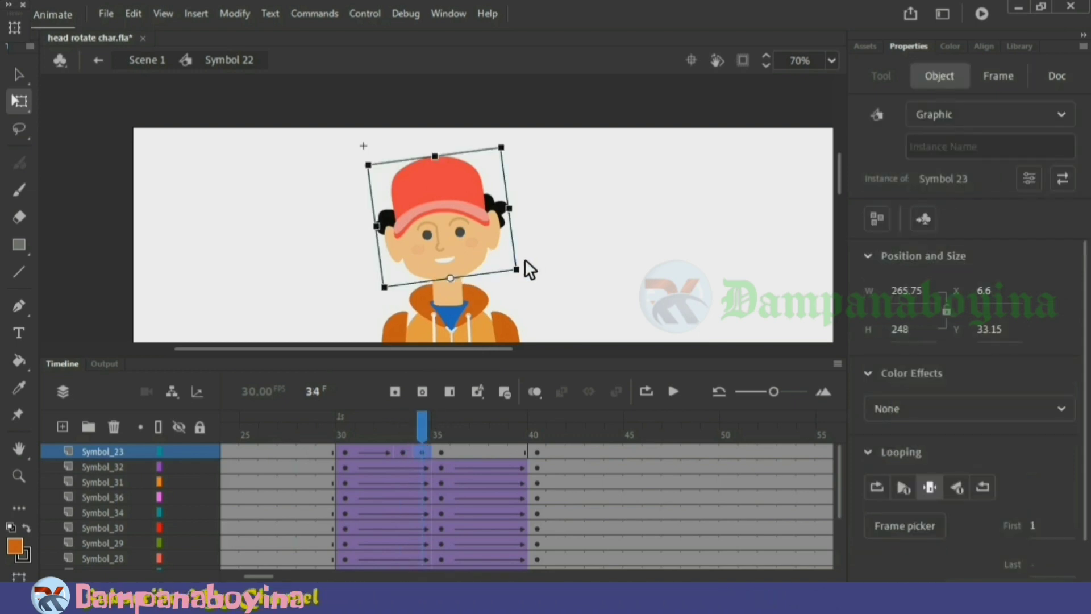
pyautogui.press('Right')
pyautogui.press('Down')
pyautogui.click(531, 272)
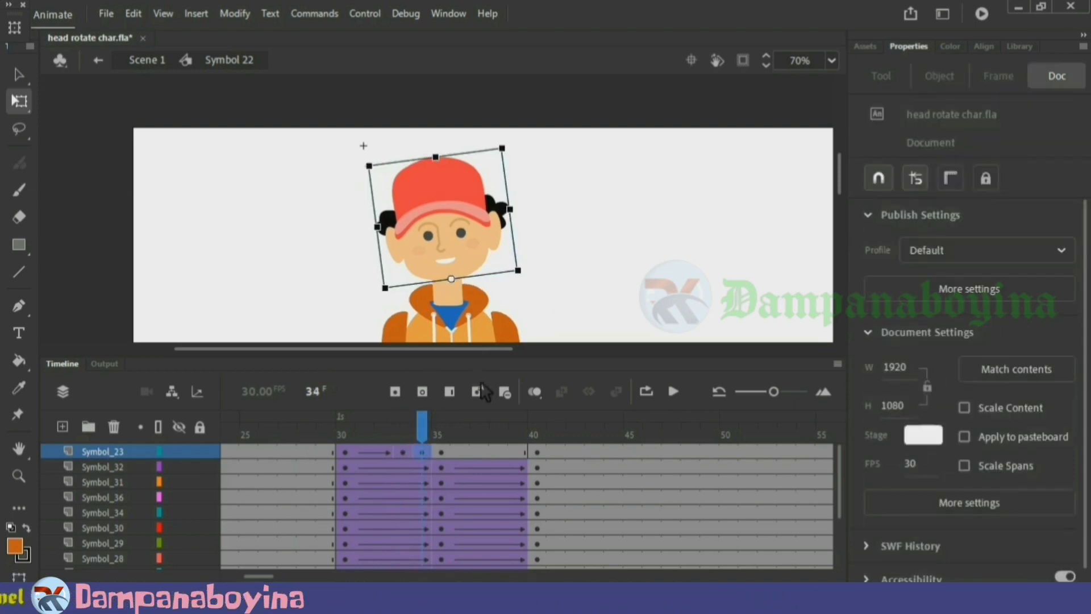
# At frame 40, switch the head symbol to its side view by setting its looping First frame to 2.
pyautogui.moveTo(430, 433)
pyautogui.mouseDown()
pyautogui.moveTo(393, 433)
pyautogui.moveTo(441, 433)
pyautogui.mouseUp()
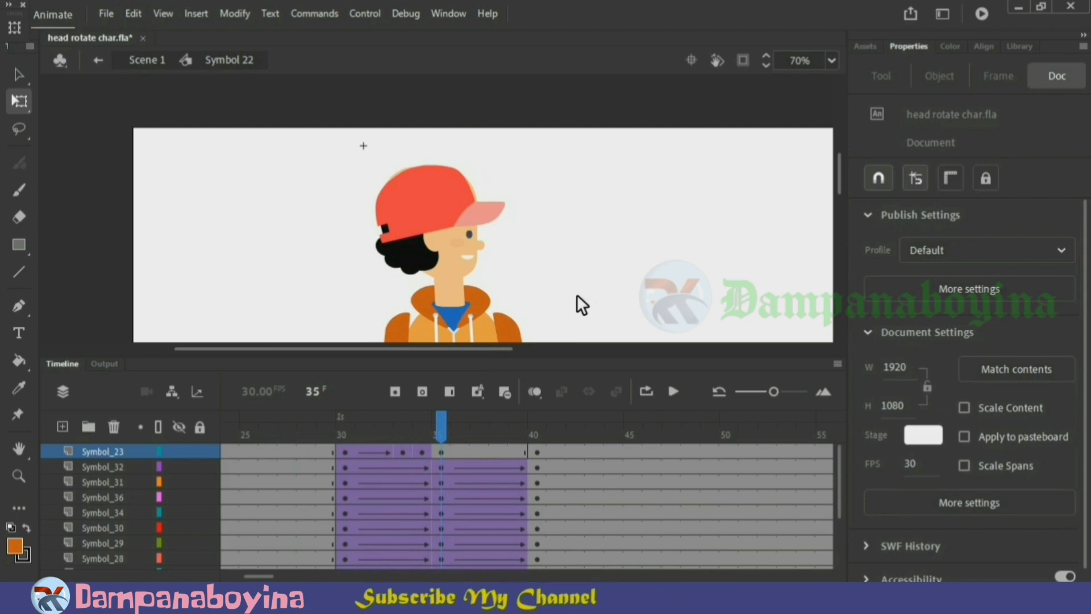
pyautogui.moveTo(455, 432); pyautogui.dragTo(541, 438)
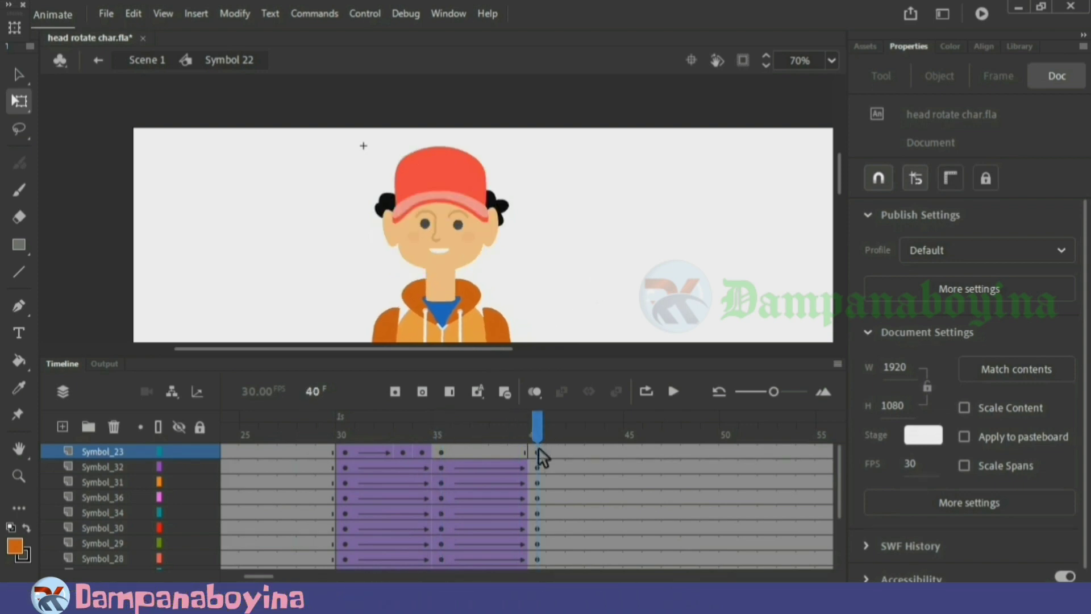
pyautogui.click(540, 453)
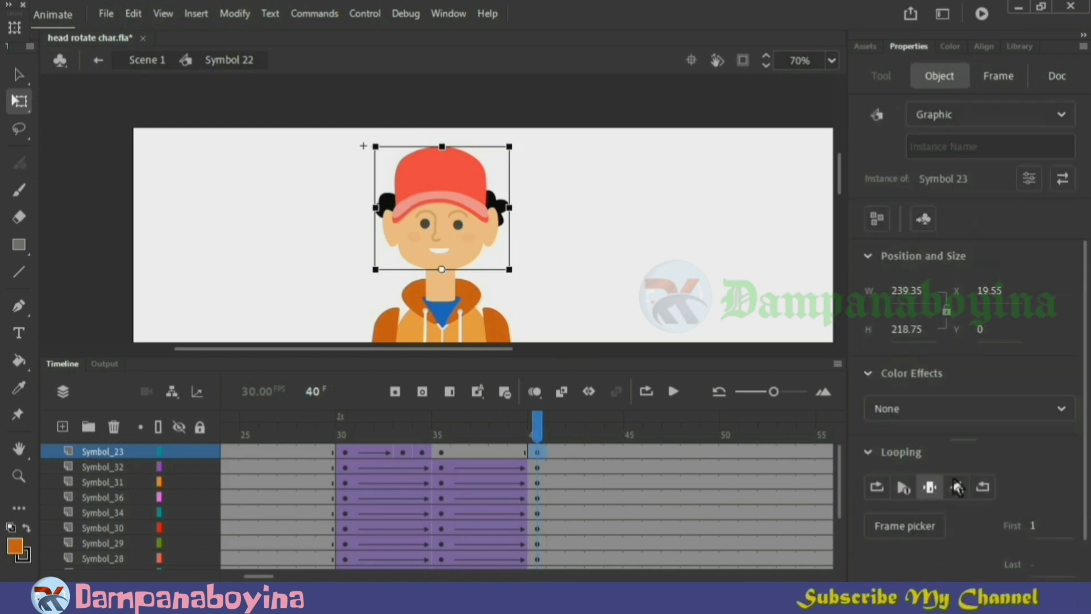
pyautogui.click(1037, 531)
pyautogui.write('2')
pyautogui.press('Return')
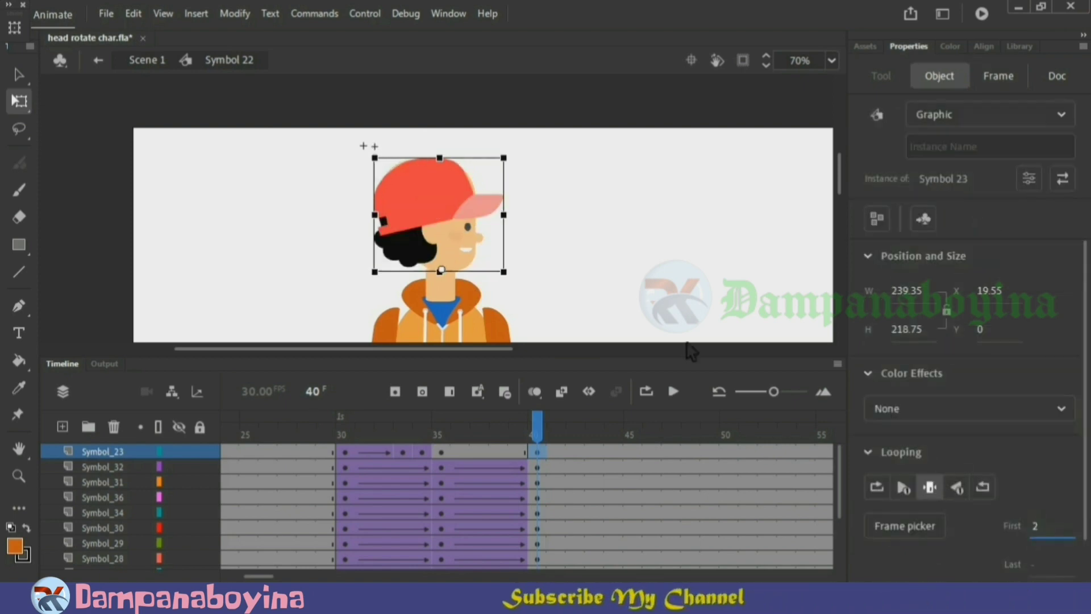
# Nudge the side-view head left at frame 40 so it is aligned over the neck.
pyautogui.moveTo(537, 434)
pyautogui.mouseDown()
pyautogui.moveTo(441, 437)
pyautogui.moveTo(558, 442)
pyautogui.moveTo(407, 434)
pyautogui.moveTo(557, 438)
pyautogui.moveTo(548, 445)
pyautogui.mouseUp()
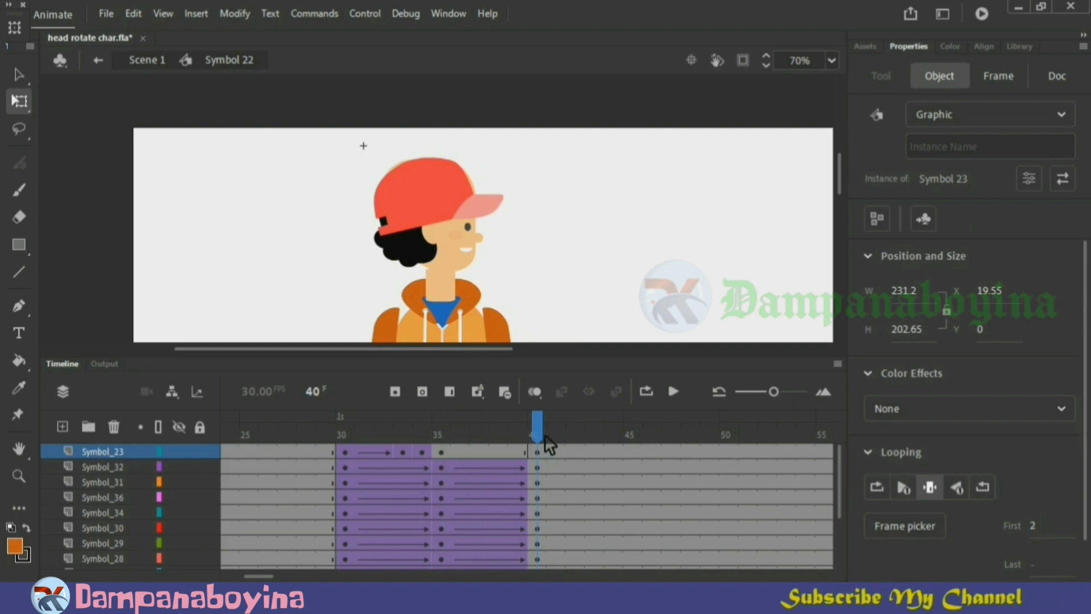
pyautogui.click(459, 260)
pyautogui.press('Left')
pyautogui.press('Left')
pyautogui.press('Left')
pyautogui.press('Left')
pyautogui.press('Left')
pyautogui.press('Left')
pyautogui.press('Left')
pyautogui.press('Left')
pyautogui.press('Left')
pyautogui.press('Left')
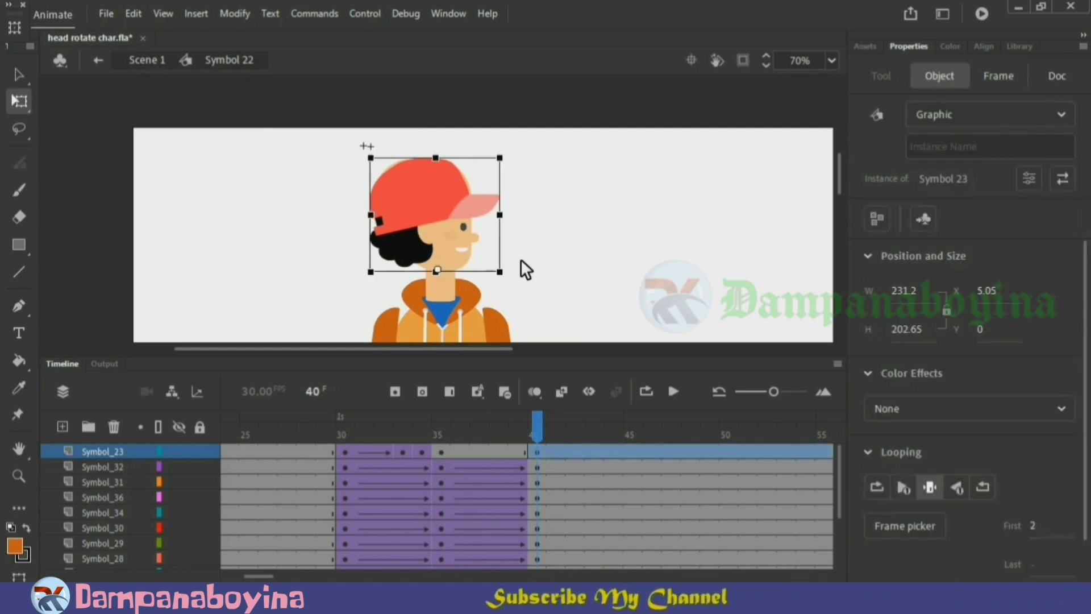
pyautogui.press('Right')
pyautogui.press('Right')
pyautogui.press('Right')
pyautogui.press('Right')
pyautogui.click(578, 322)
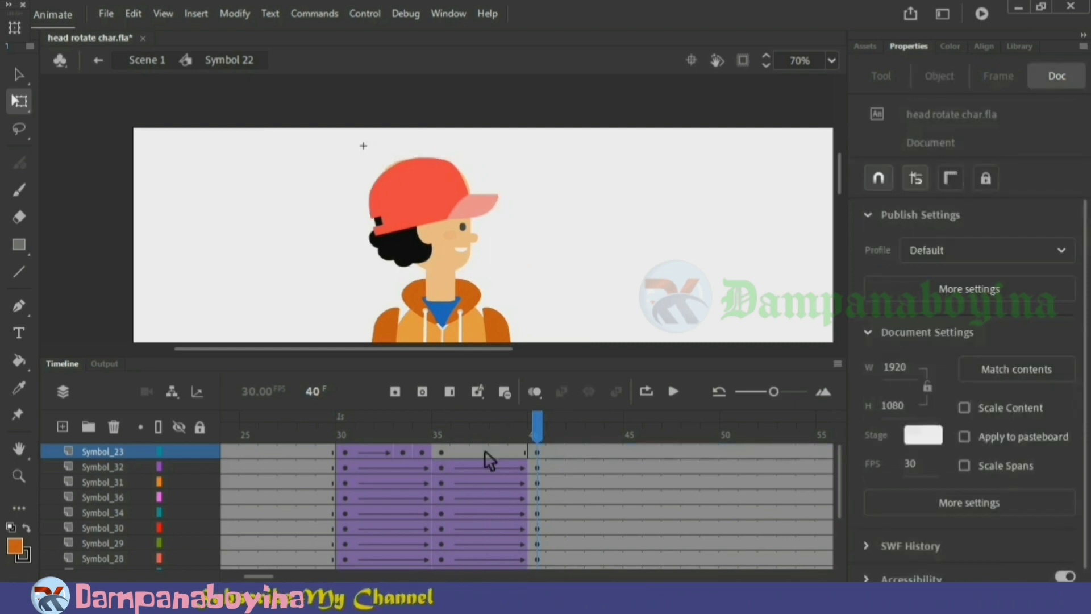
# Create a classic tween on the head layer between frames 35 and 40, and scrub through the motion to check it.
pyautogui.click(485, 450)
pyautogui.rightClick(485, 450)
pyautogui.click(536, 120)
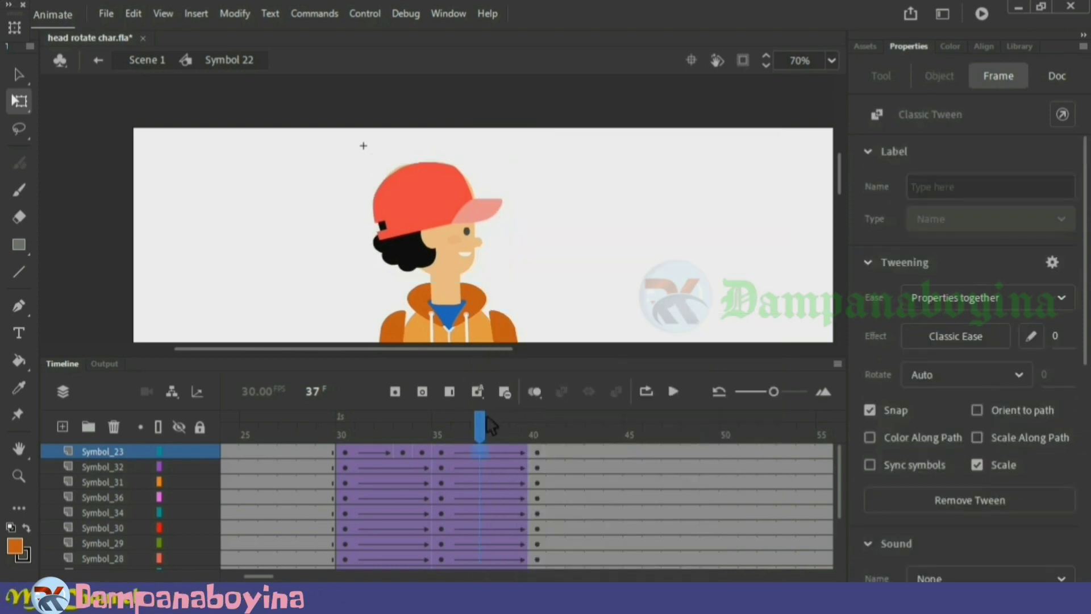
pyautogui.moveTo(469, 426); pyautogui.dragTo(536, 442)
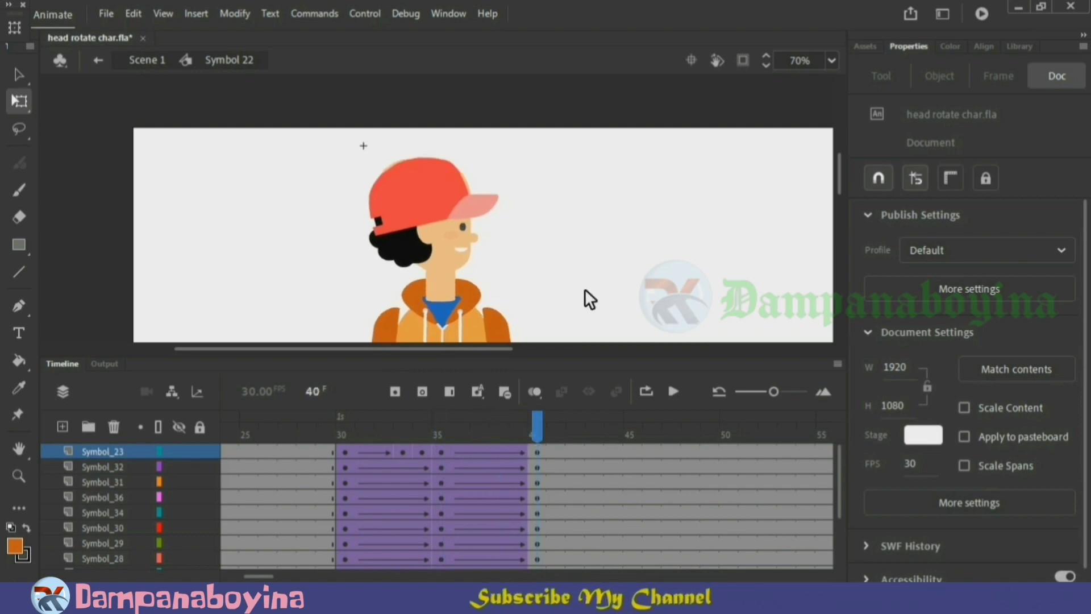
pyautogui.hotkey('ctrl', '-')
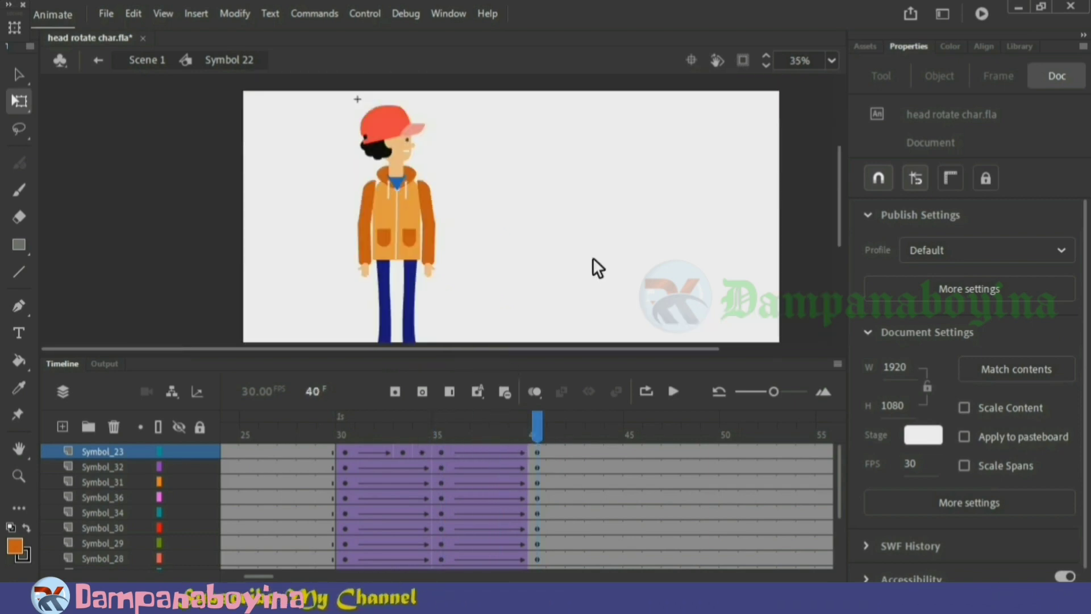
pyautogui.scroll(-2, 577, 339)
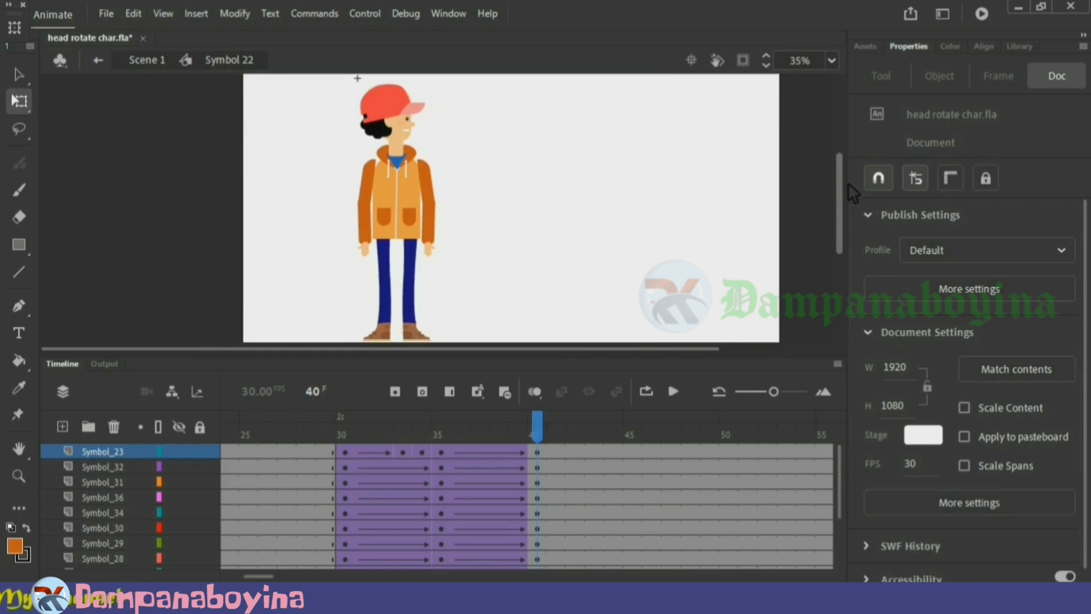
pyautogui.moveTo(489, 420); pyautogui.dragTo(536, 439)
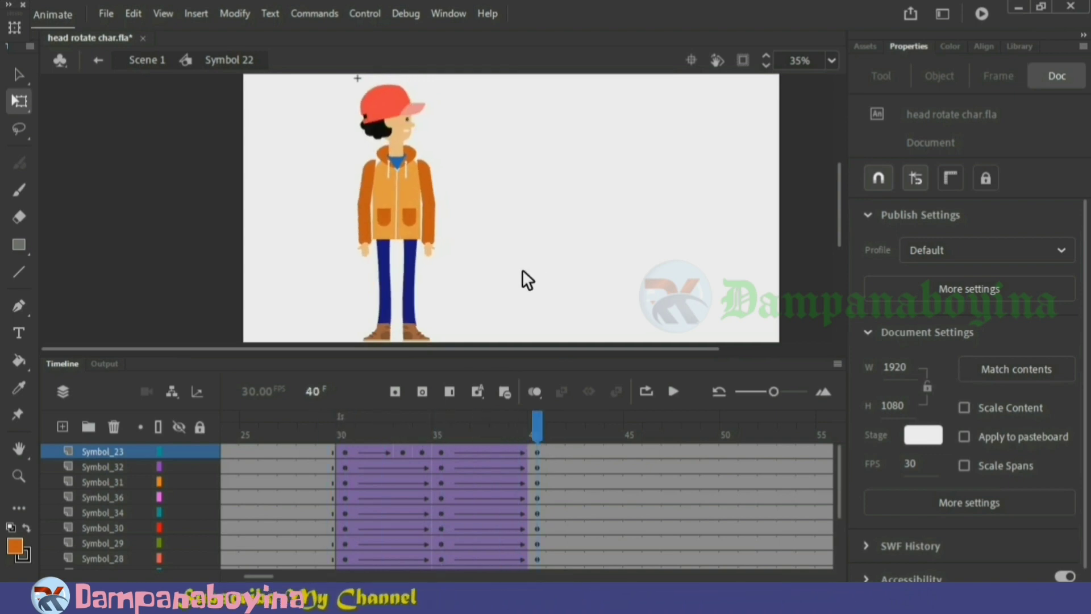
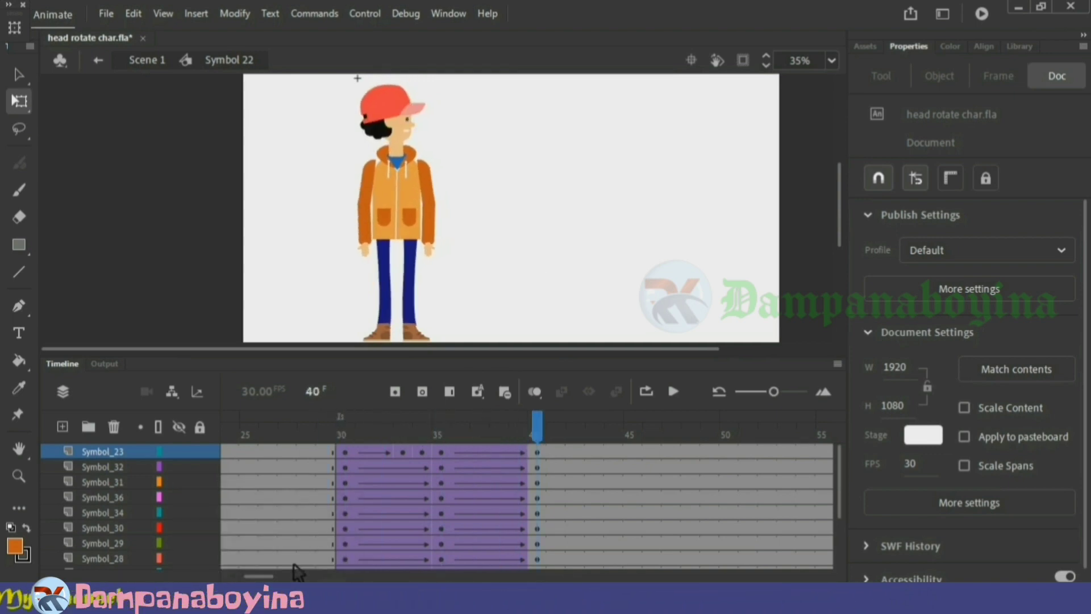
# Insert a keyframe at frame 70 on all of the character's layers.
pyautogui.moveTo(276, 575); pyautogui.dragTo(324, 575)
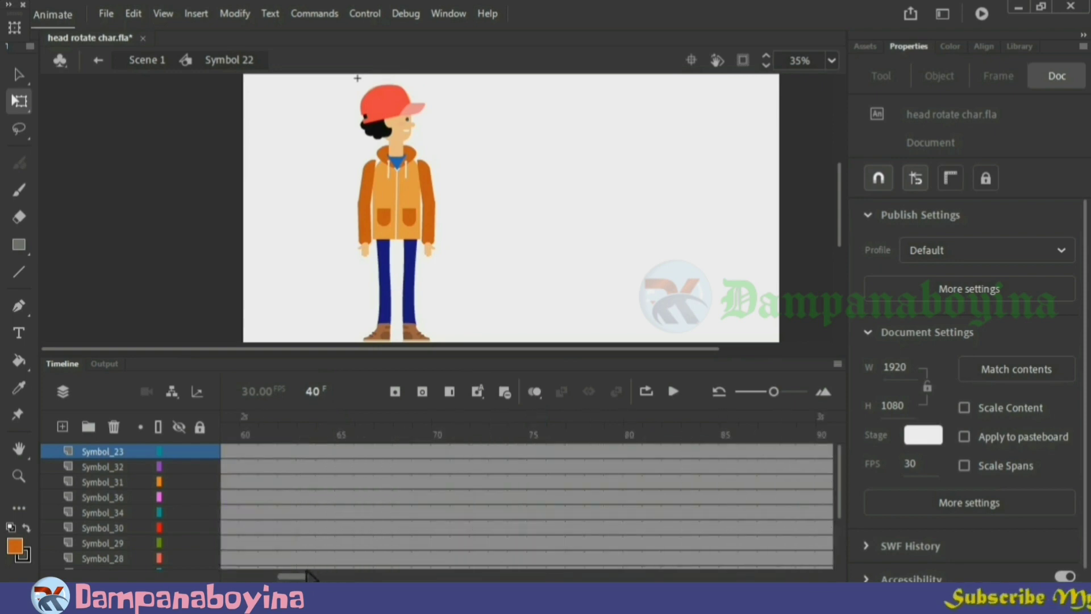
pyautogui.moveTo(766, 394); pyautogui.dragTo(752, 393)
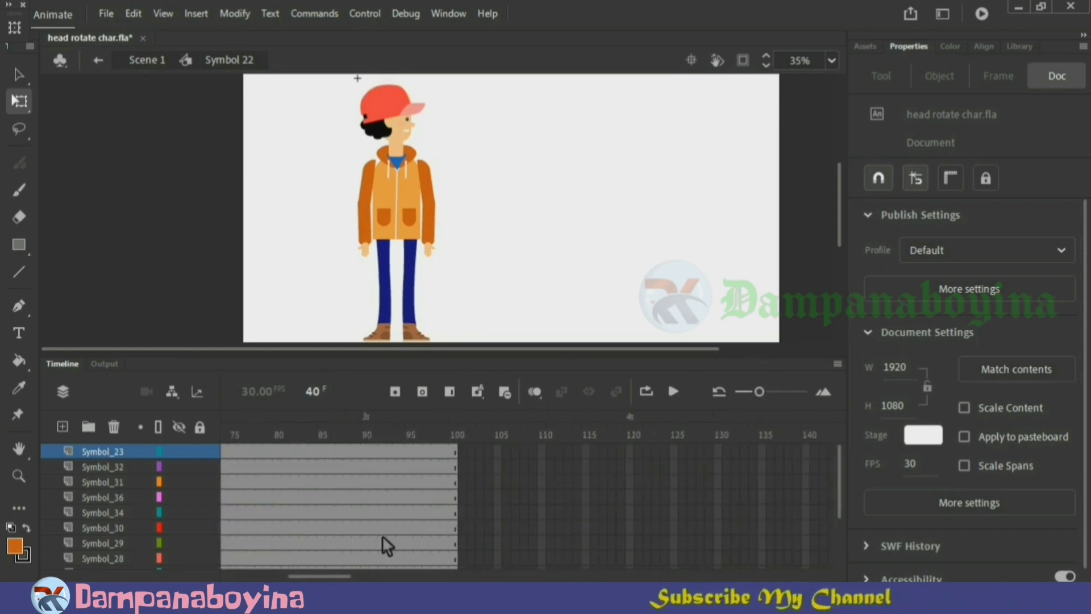
pyautogui.moveTo(336, 576); pyautogui.dragTo(301, 576)
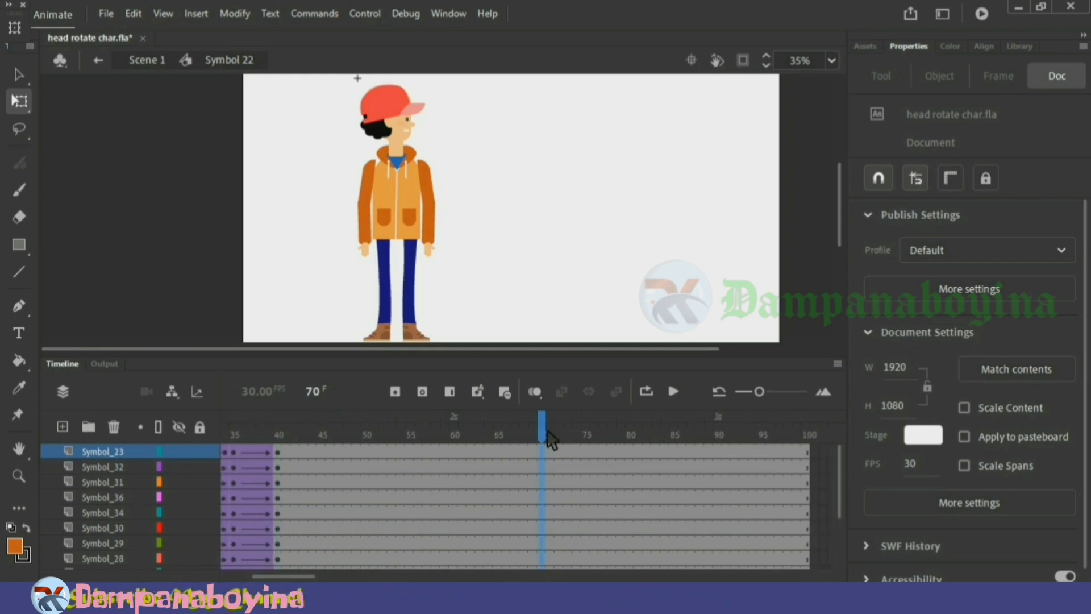
pyautogui.hotkey('ctrl', 'a')
pyautogui.press('F6')
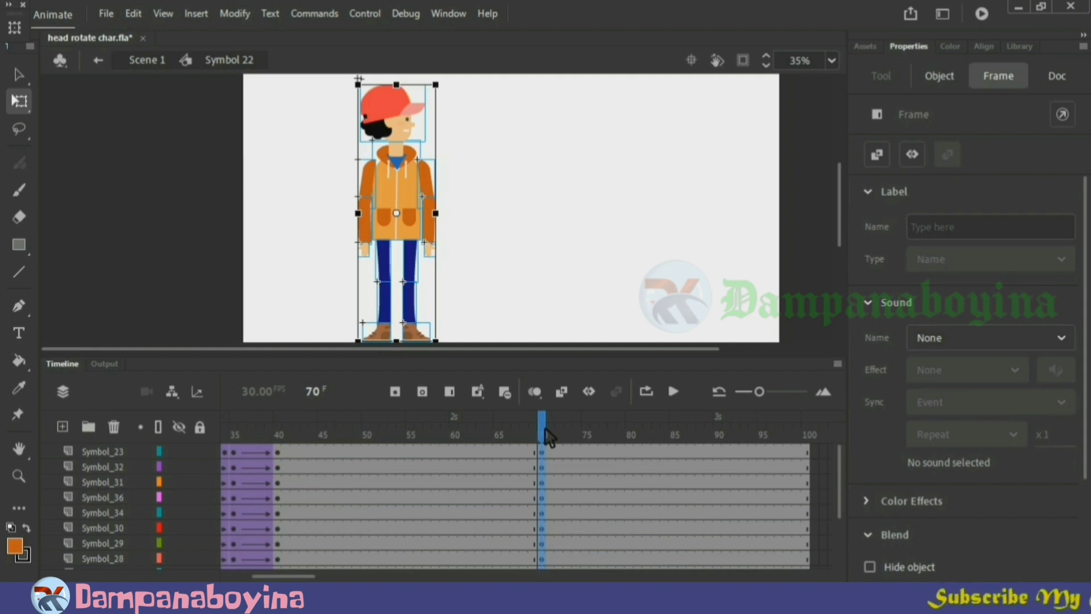
# Insert keyframes at frames 80 and 75 on all of the character's layers.
pyautogui.click(635, 435)
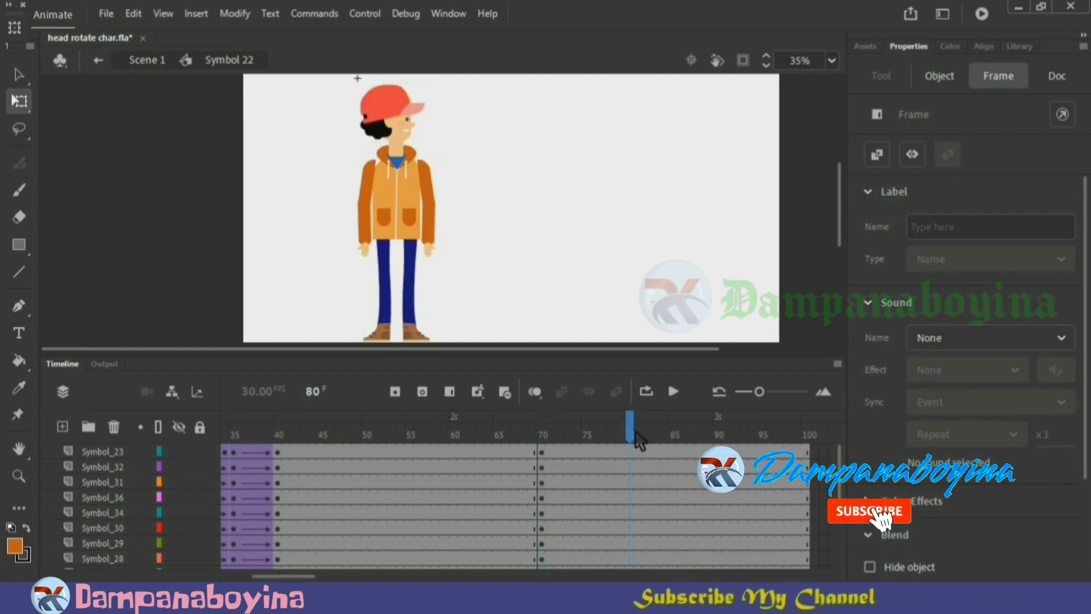
pyautogui.press('F6')
pyautogui.click(588, 435)
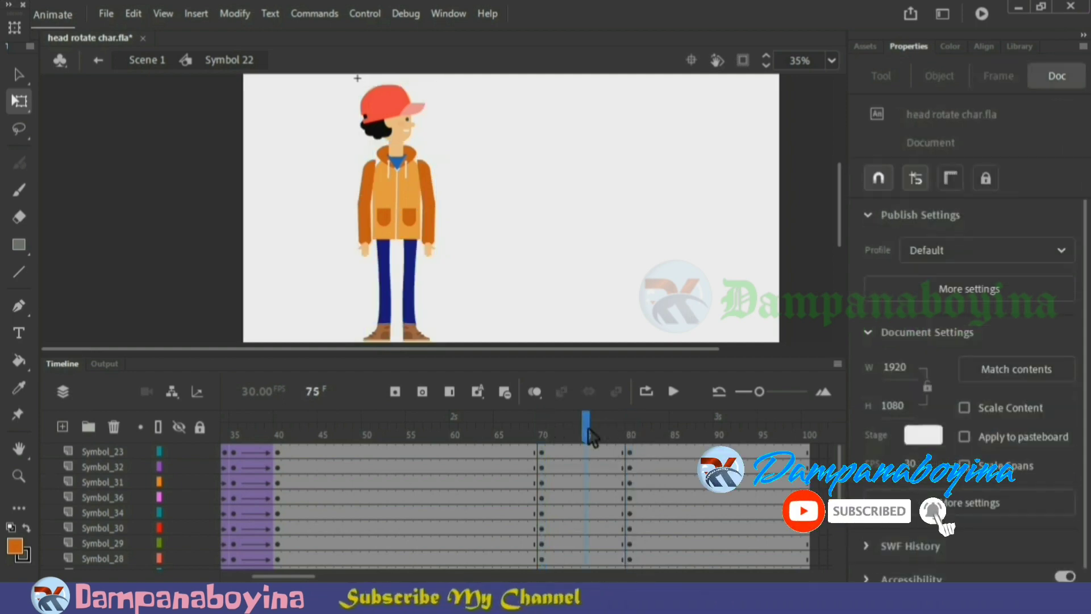
pyautogui.hotkey('ctrl', 'a')
pyautogui.press('F6')
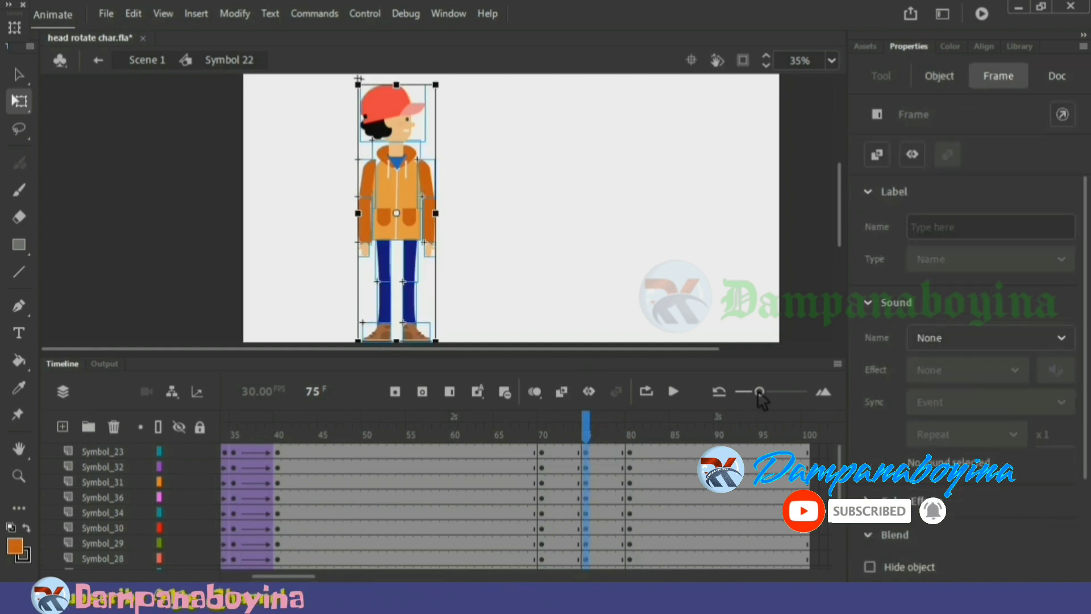
# Create classic tweens on all layers below the head layer between frames 70, 75 and 80.
pyautogui.moveTo(760, 392); pyautogui.dragTo(767, 392)
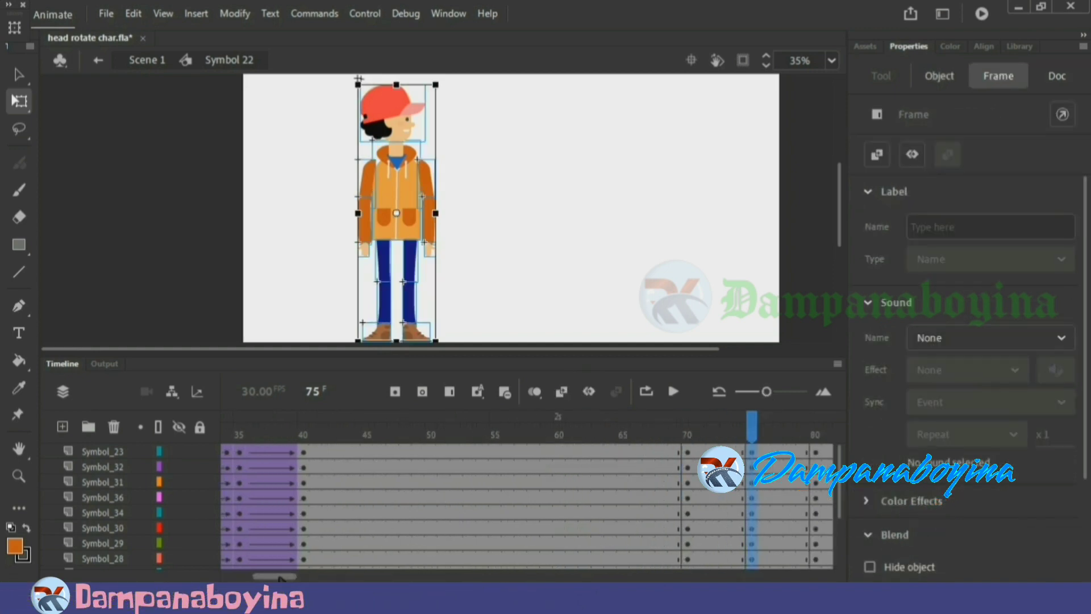
pyautogui.moveTo(279, 578); pyautogui.dragTo(313, 579)
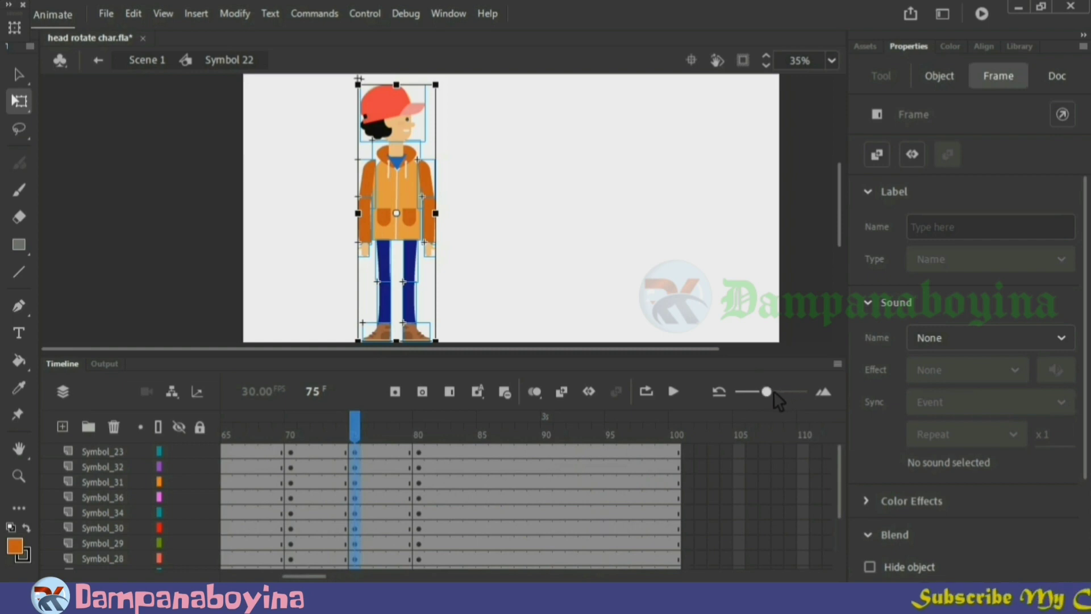
pyautogui.moveTo(773, 391); pyautogui.dragTo(787, 394)
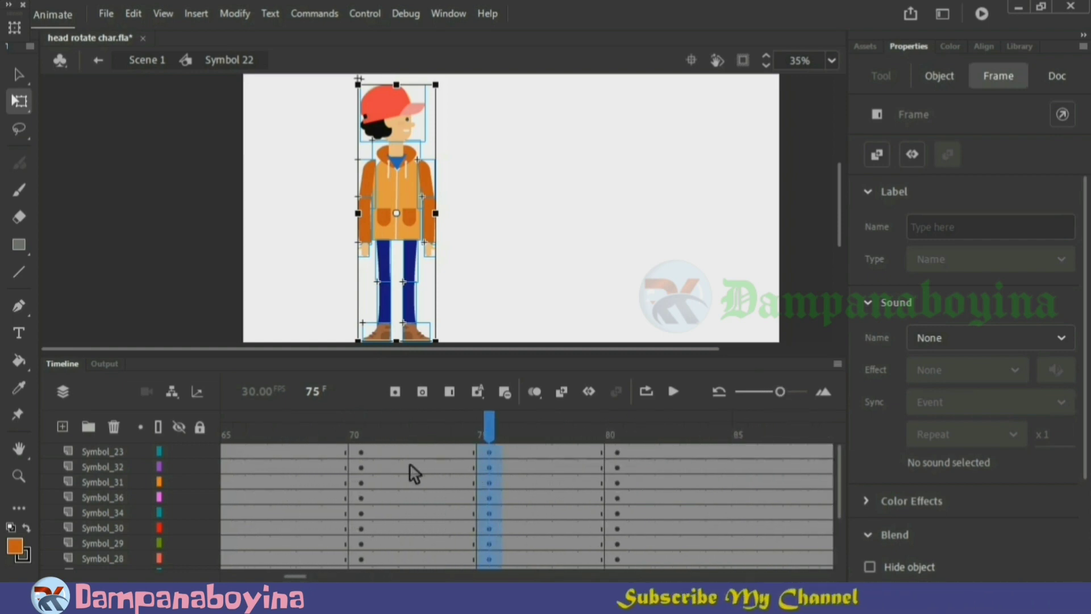
pyautogui.click(574, 136)
pyautogui.click(401, 122)
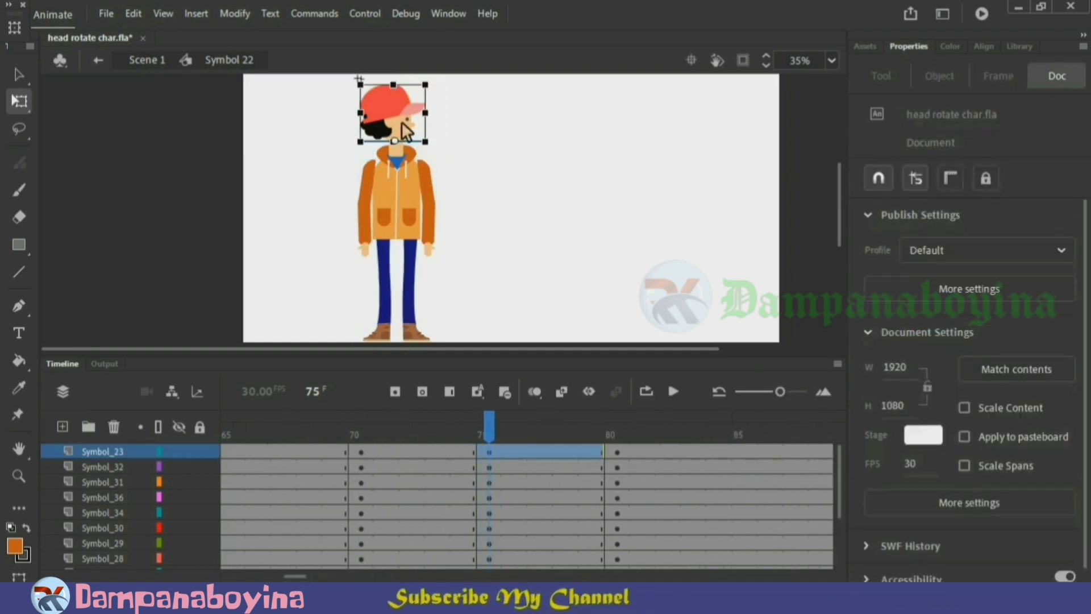
pyautogui.click(550, 239)
pyautogui.moveTo(398, 475); pyautogui.dragTo(546, 543)
pyautogui.rightClick(546, 543)
pyautogui.click(653, 74)
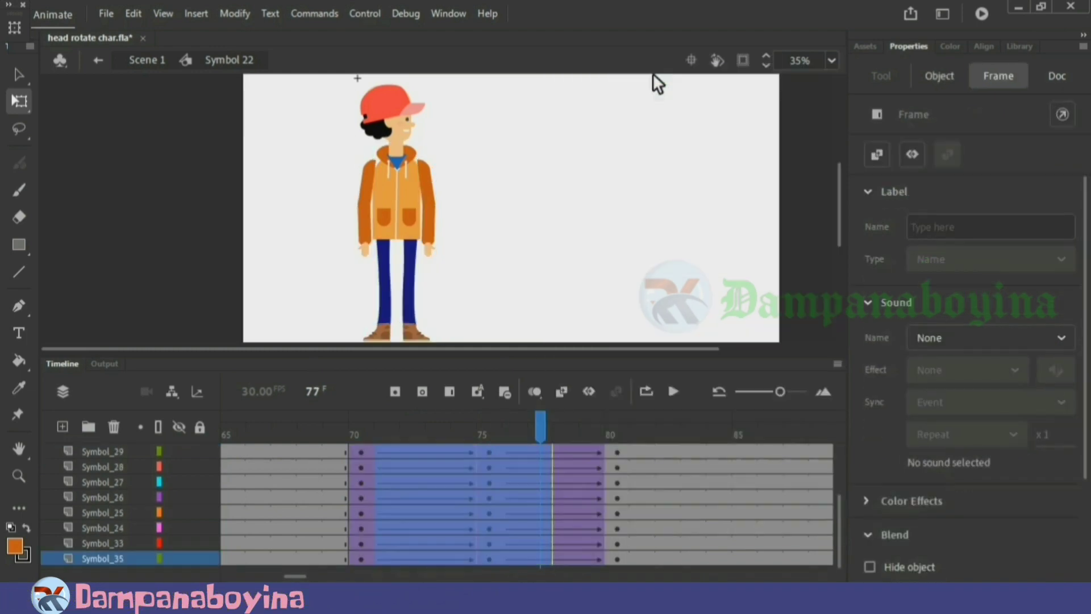
# At frame 70, switch the head symbol to its front view by setting its looping First frame to 1.
pyautogui.scroll(2, 526, 469)
pyautogui.moveTo(537, 423); pyautogui.dragTo(363, 427)
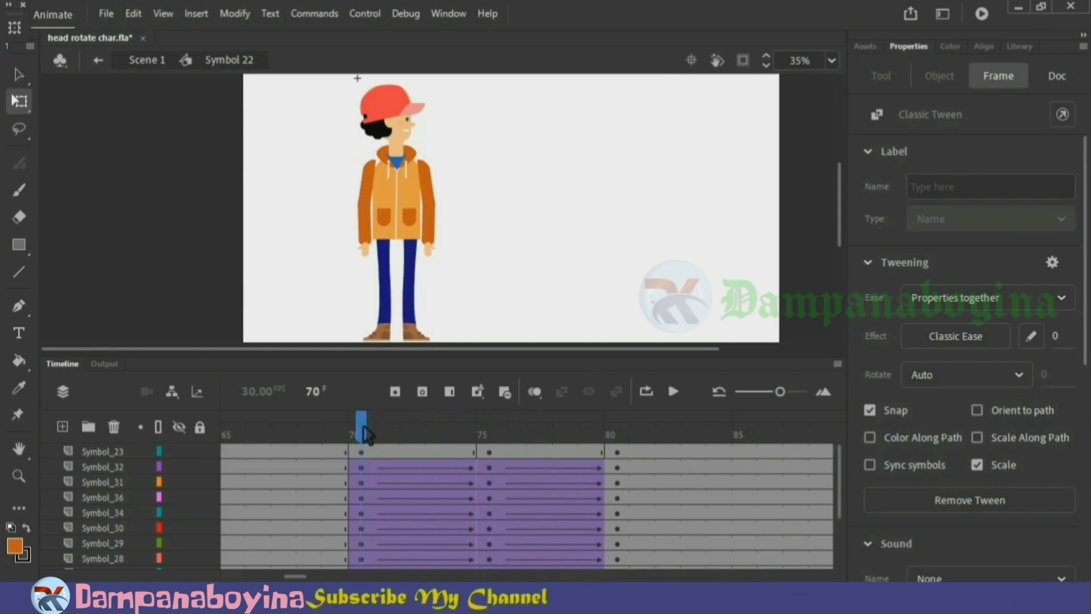
pyautogui.click(363, 449)
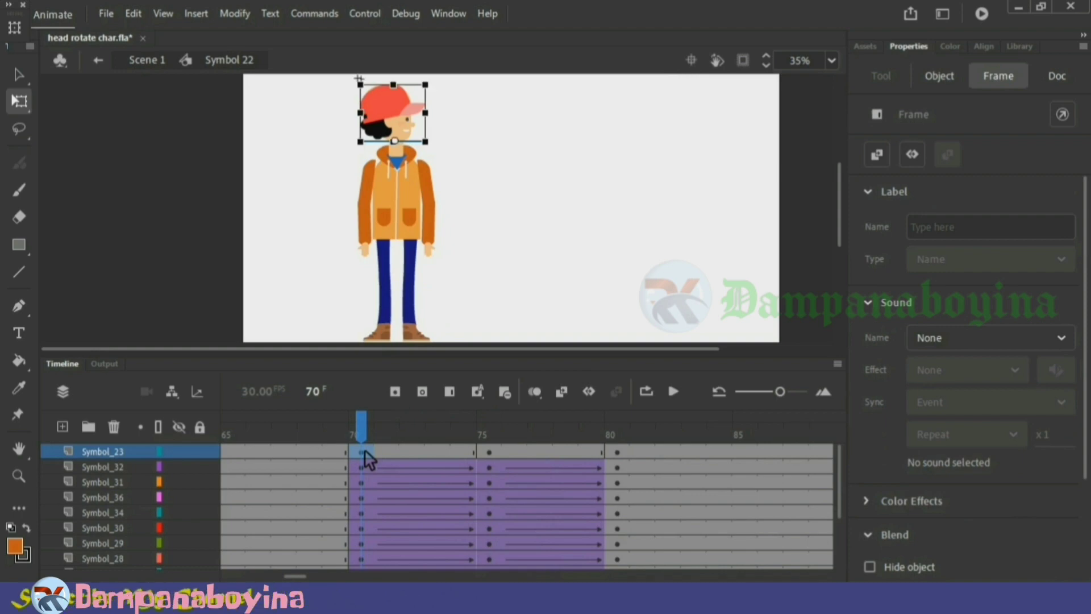
pyautogui.click(401, 131)
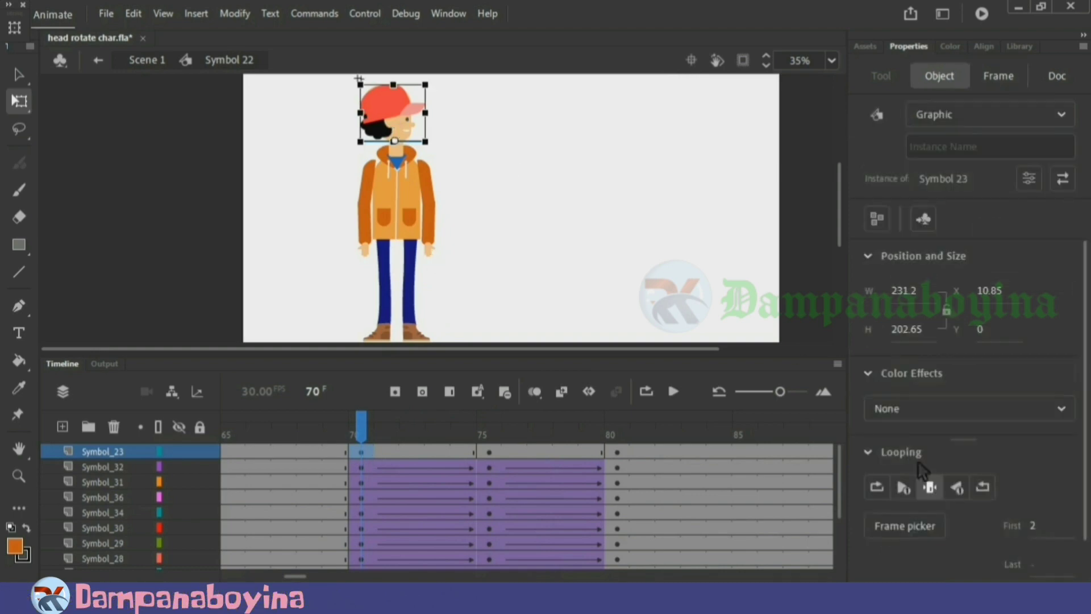
pyautogui.moveTo(1043, 526); pyautogui.dragTo(1014, 532)
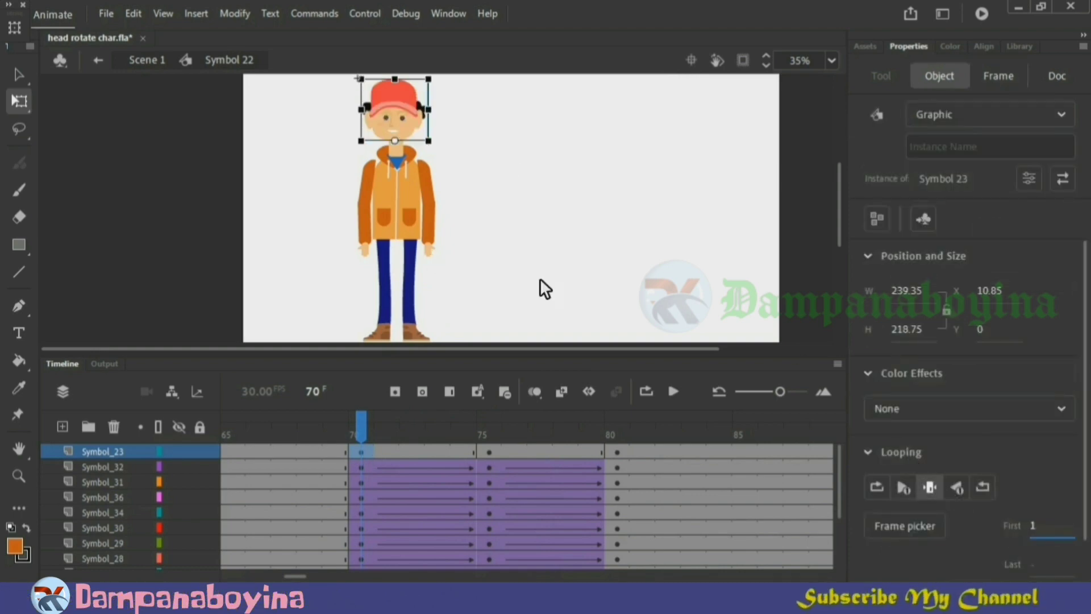
pyautogui.click(499, 241)
# At frame 75, skew both legs so their upper ends lean left while the ankles stay in place.
pyautogui.moveTo(365, 433)
pyautogui.mouseDown()
pyautogui.moveTo(278, 433)
pyautogui.moveTo(371, 444)
pyautogui.moveTo(234, 433)
pyautogui.moveTo(369, 443)
pyautogui.mouseUp()
pyautogui.click(493, 452)
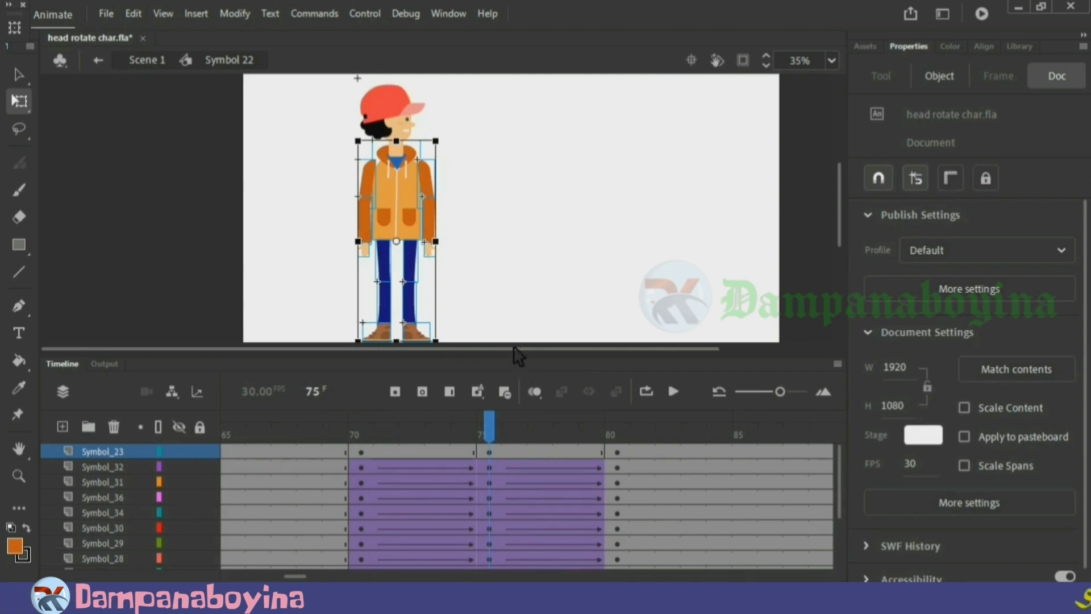
pyautogui.click(500, 271)
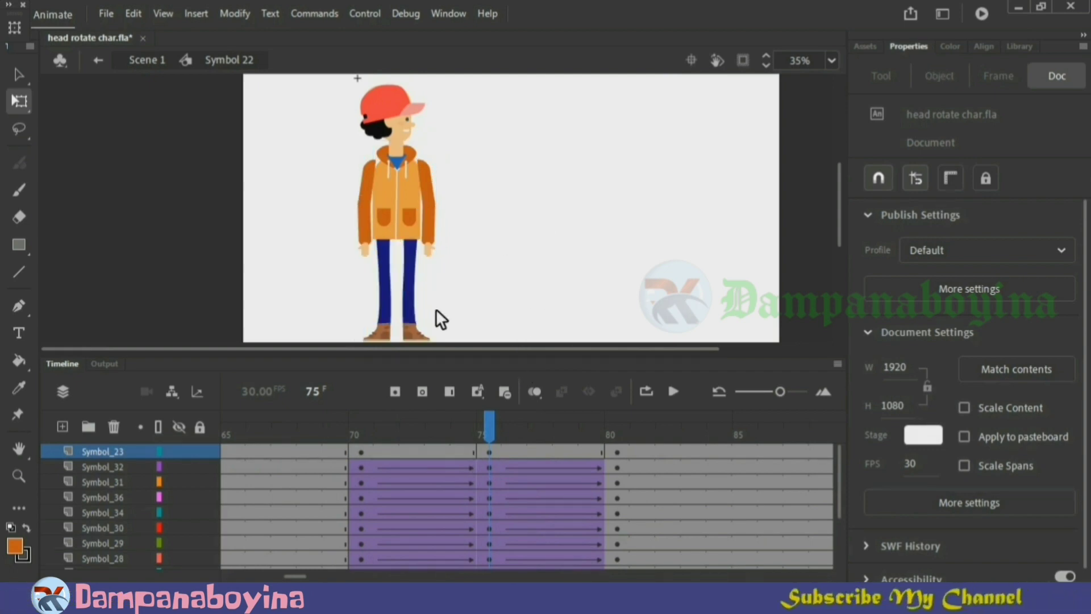
pyautogui.moveTo(428, 310); pyautogui.dragTo(391, 332)
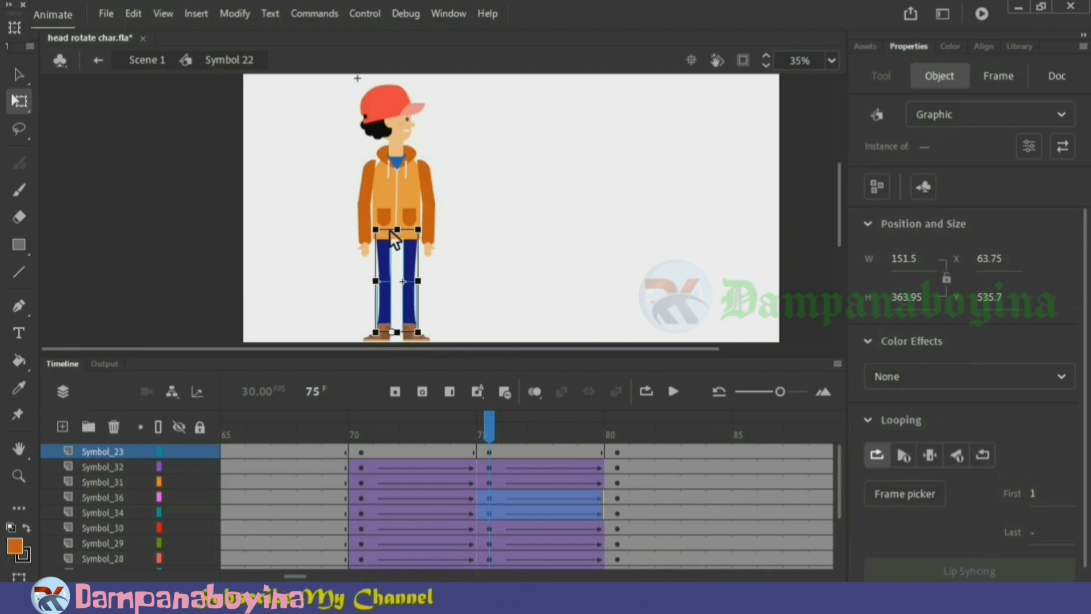
pyautogui.moveTo(390, 229); pyautogui.dragTo(383, 230)
pyautogui.click(474, 218)
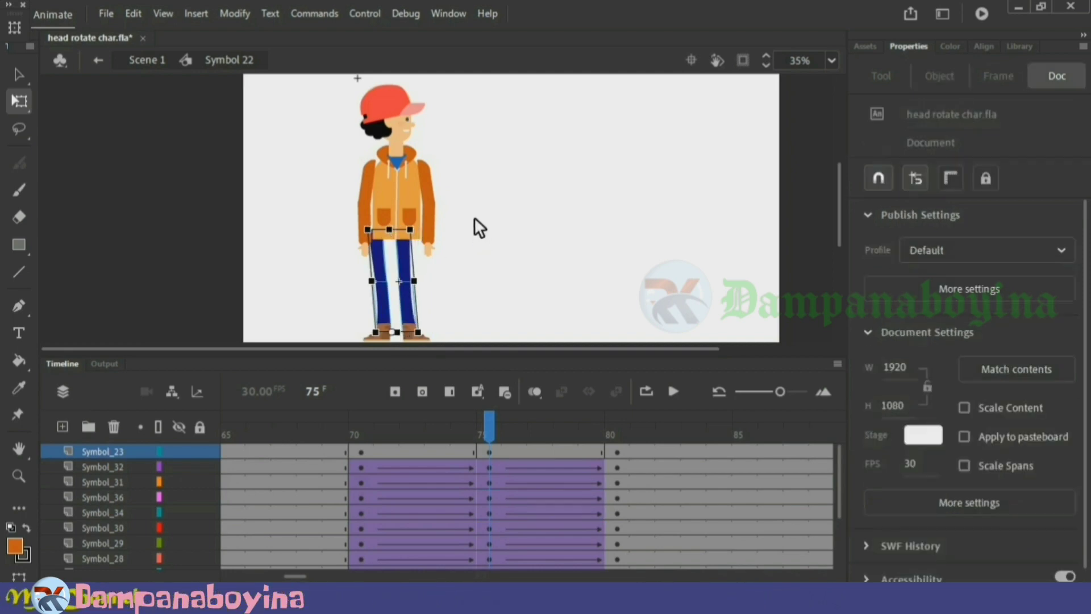
# Select the torso, arms and hands at frame 75, set their pivot at the bottom centre, and shift them left over the hips to about X -22.8.
pyautogui.moveTo(455, 212); pyautogui.dragTo(458, 218)
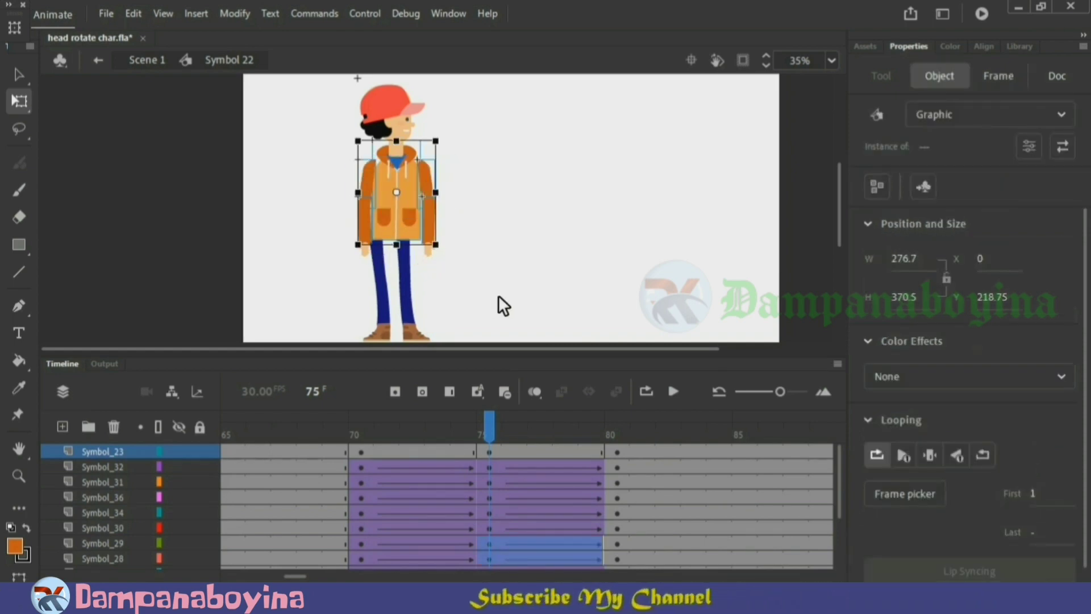
pyautogui.hotkey('ctrl', '=')
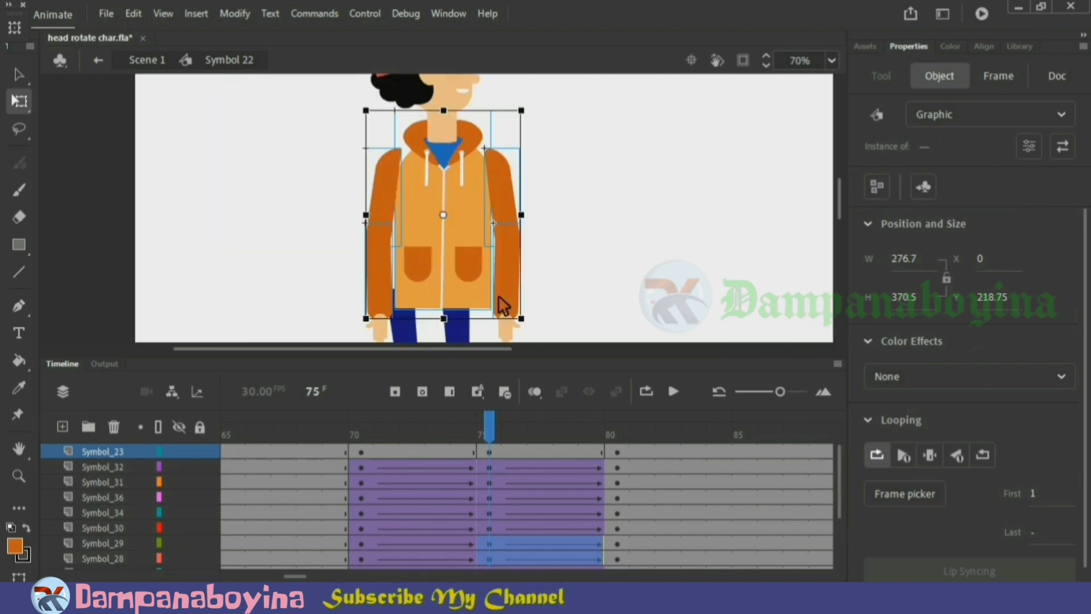
pyautogui.keyDown('shift'); pyautogui.click(383, 330); pyautogui.keyUp('shift')
pyautogui.keyDown('shift'); pyautogui.click(508, 326); pyautogui.keyUp('shift')
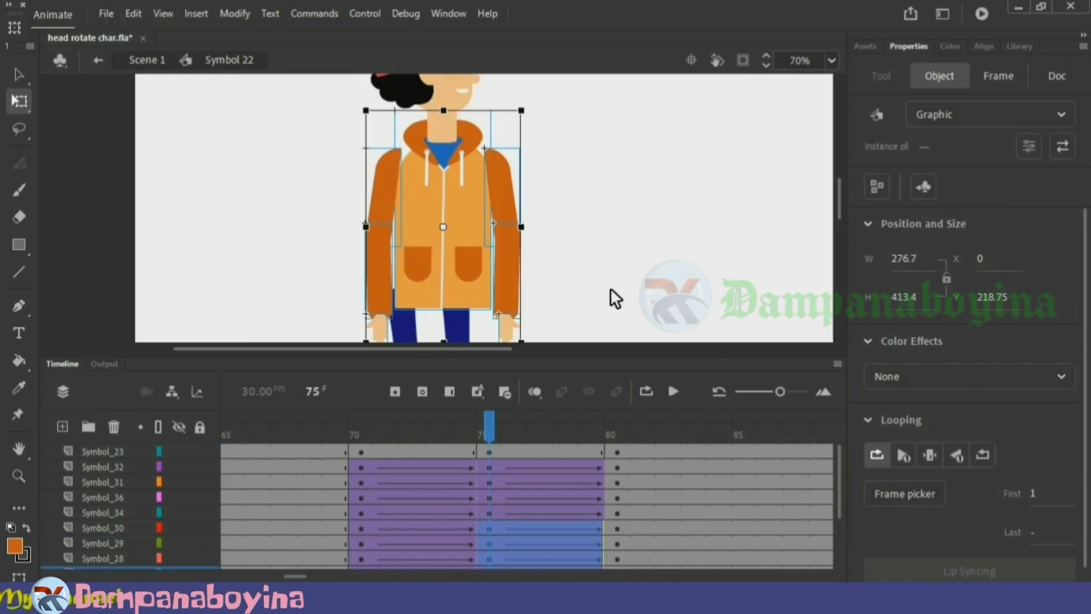
pyautogui.hotkey('ctrl', '-')
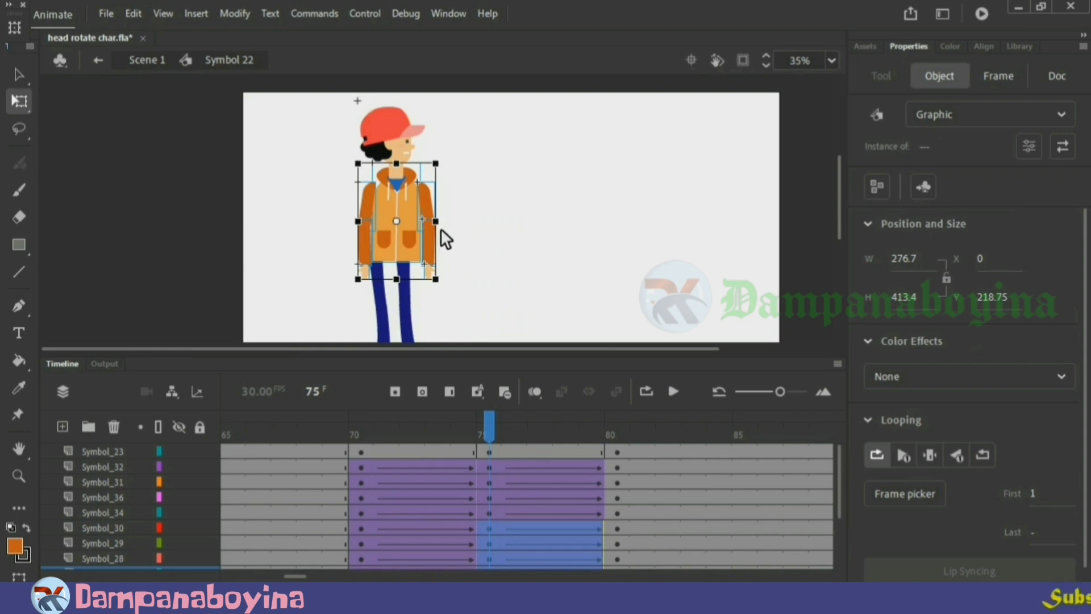
pyautogui.moveTo(400, 221); pyautogui.dragTo(396, 279)
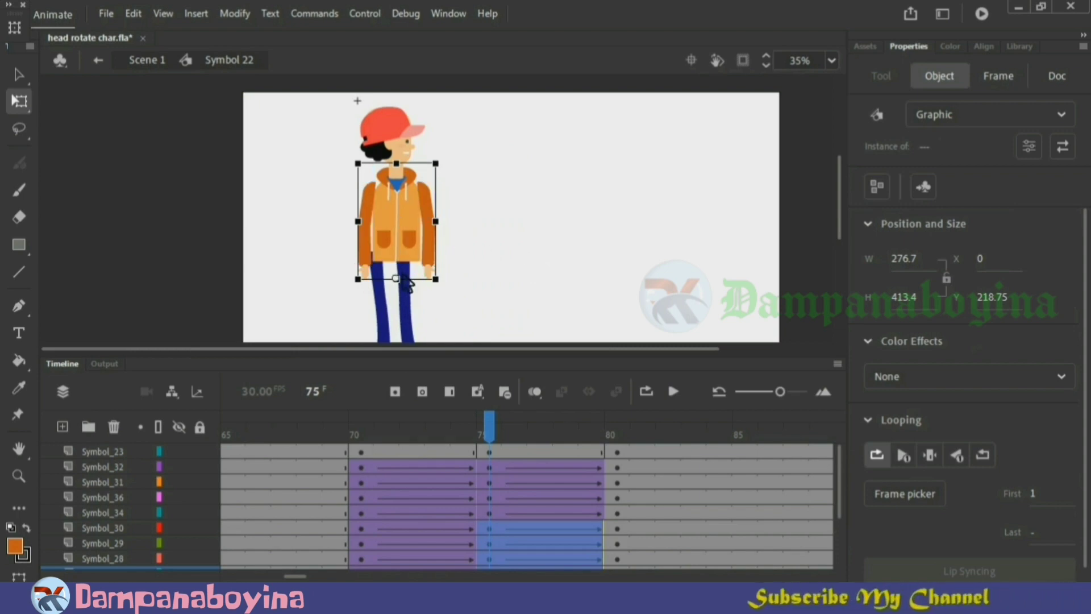
pyautogui.hotkey('shift', 'Left')
pyautogui.hotkey('shift', 'Left')
pyautogui.hotkey('shift', 'Left')
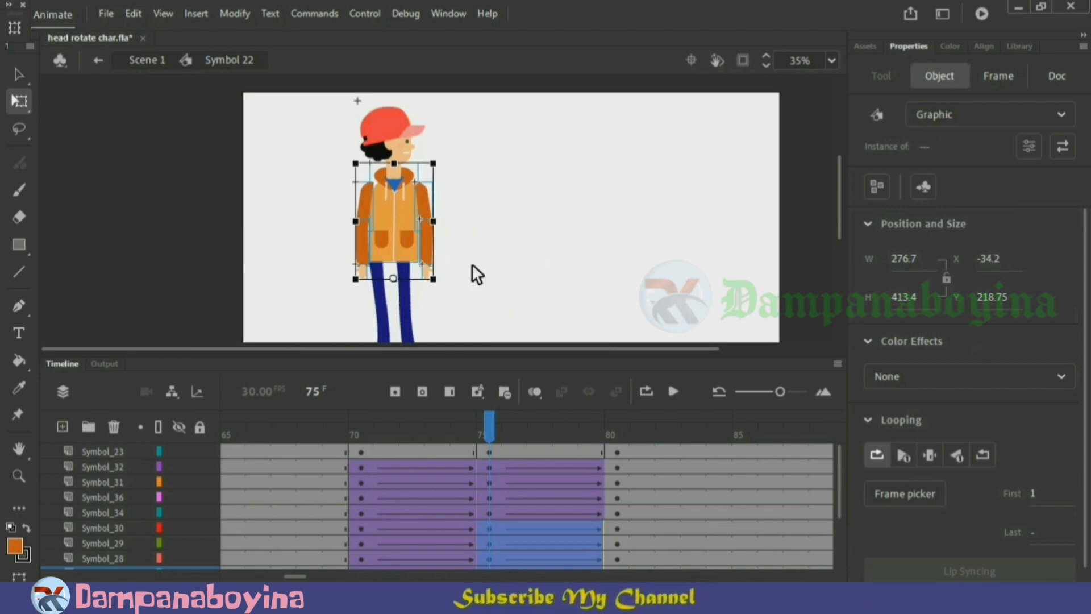
pyautogui.hotkey('shift', 'Left')
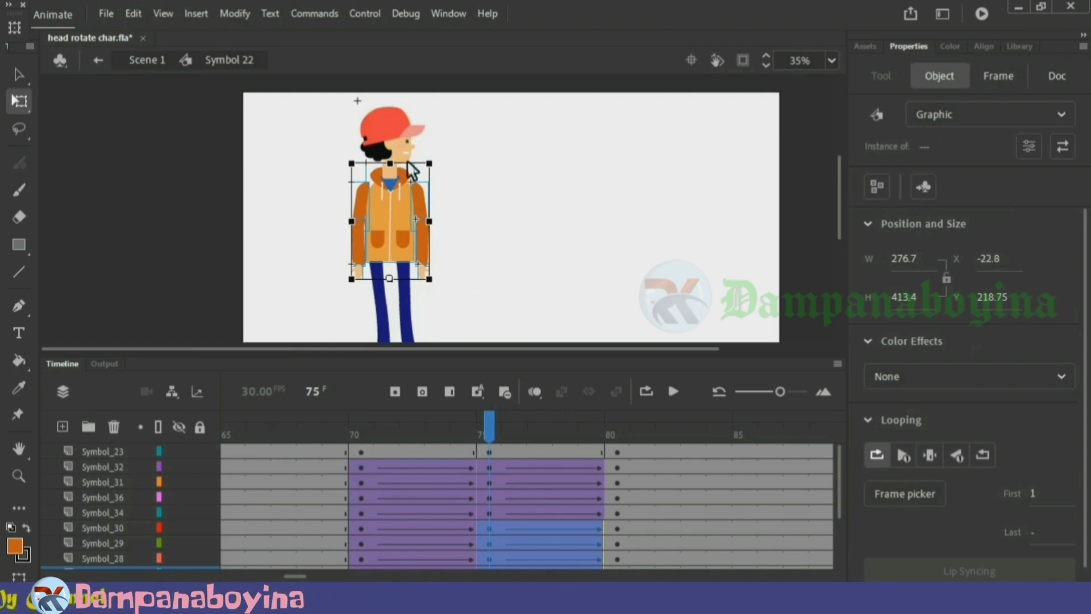
# Skew the upper body toward the right at frame 75 and squash it to a height of about 403.
pyautogui.moveTo(414, 163); pyautogui.dragTo(398, 173)
pyautogui.hotkey('ctrl', 'z')
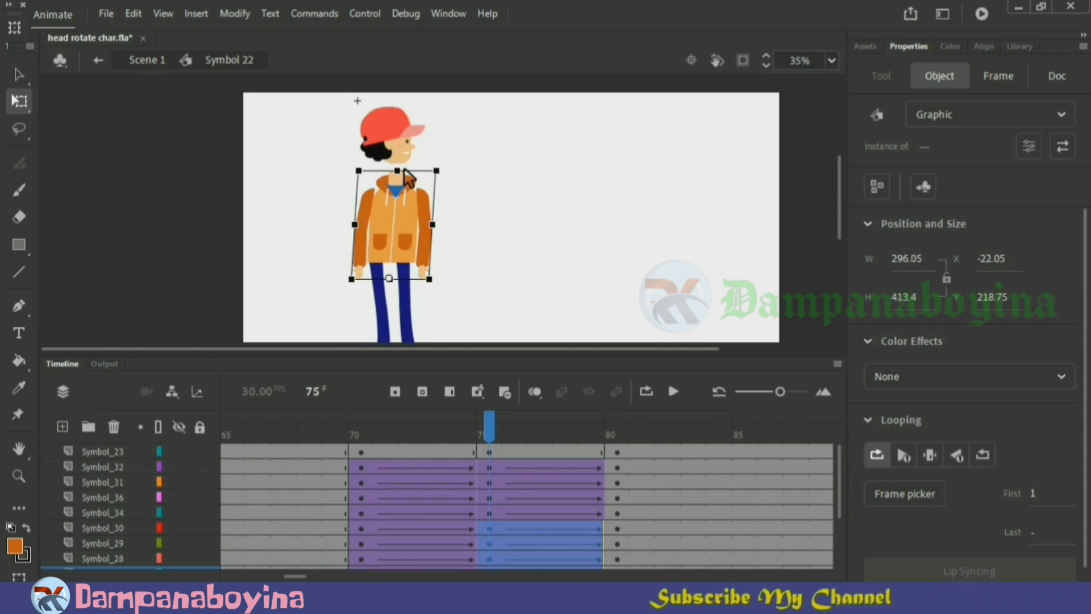
pyautogui.hotkey('ctrl', '=')
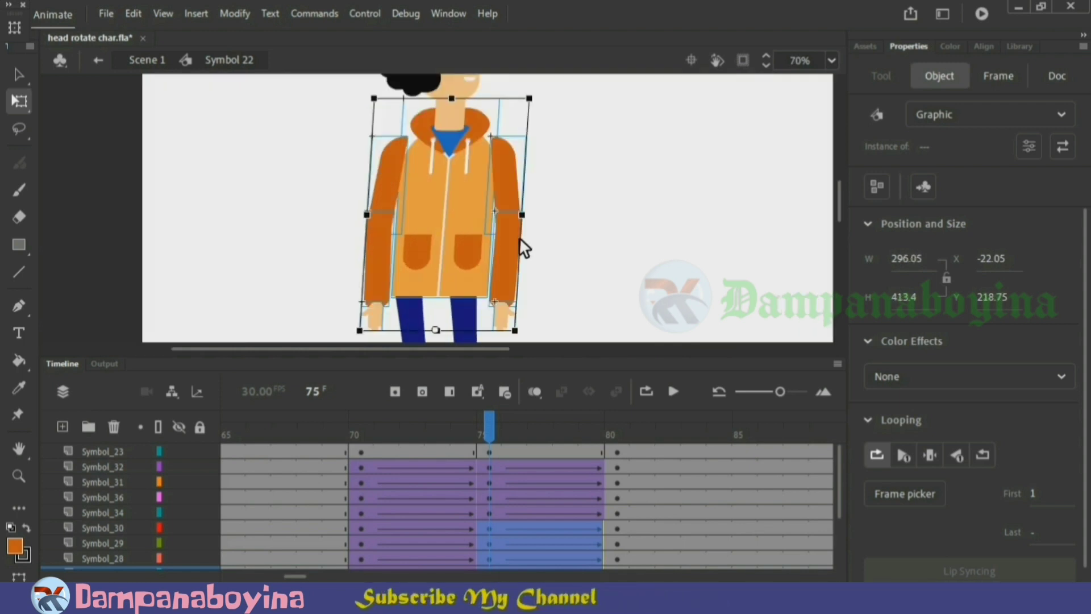
pyautogui.moveTo(456, 99); pyautogui.dragTo(456, 104)
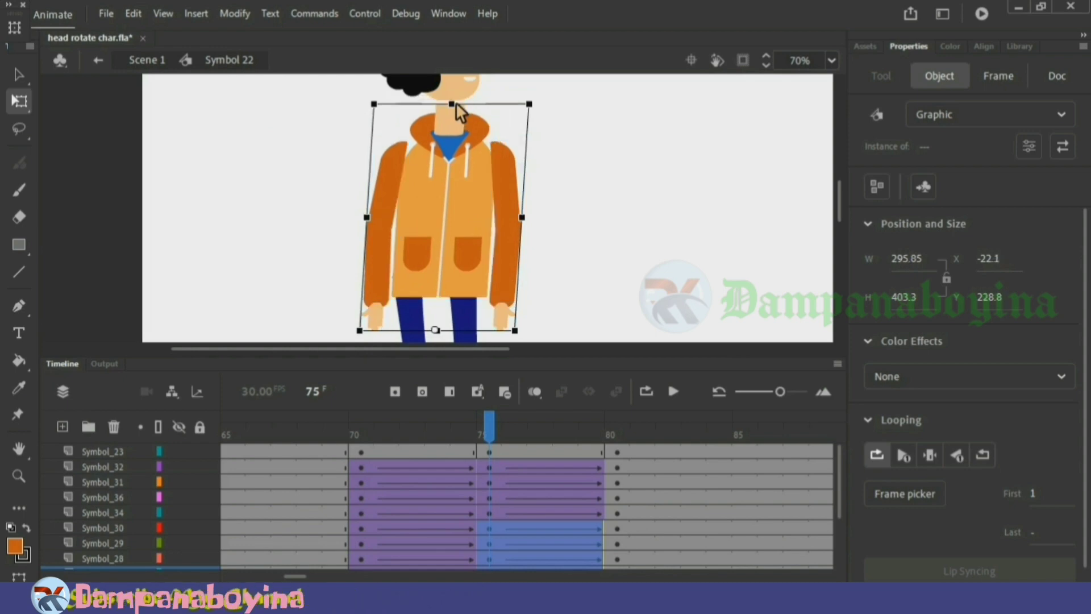
pyautogui.click(604, 203)
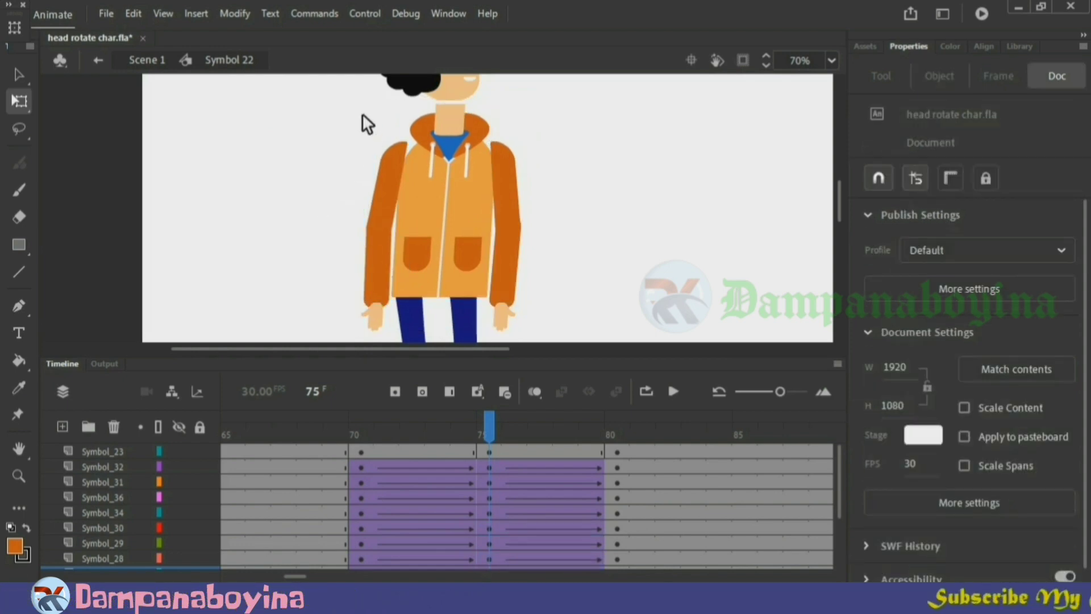
# Reselect the torso, arms and hands at frame 75 and nudge them slightly left to about X -24.9 so they align with the legs.
pyautogui.moveTo(362, 114); pyautogui.dragTo(545, 266)
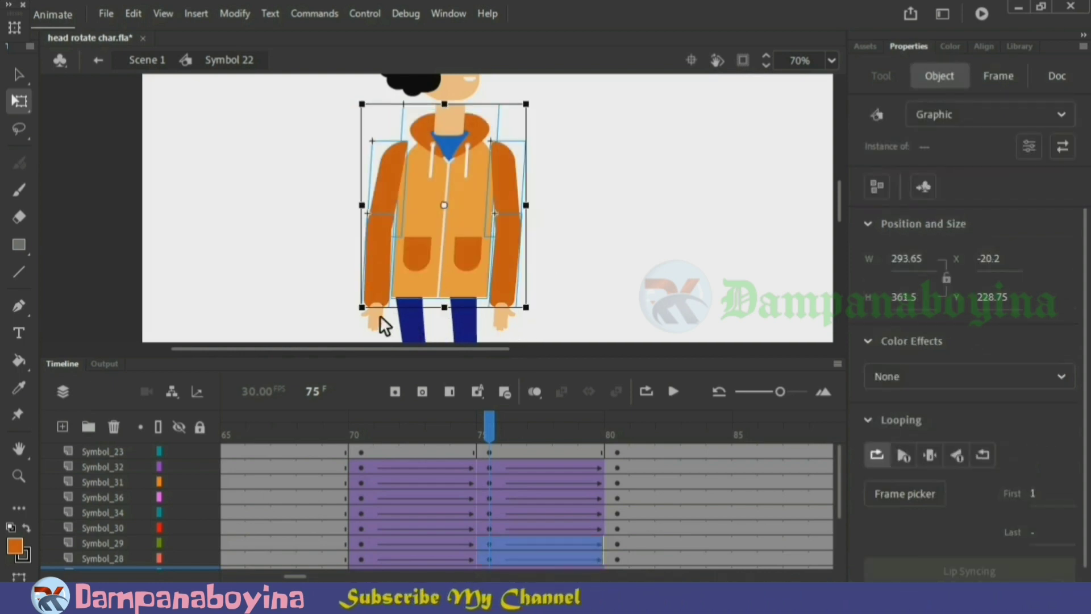
pyautogui.keyDown('shift'); pyautogui.click(379, 320); pyautogui.keyUp('shift')
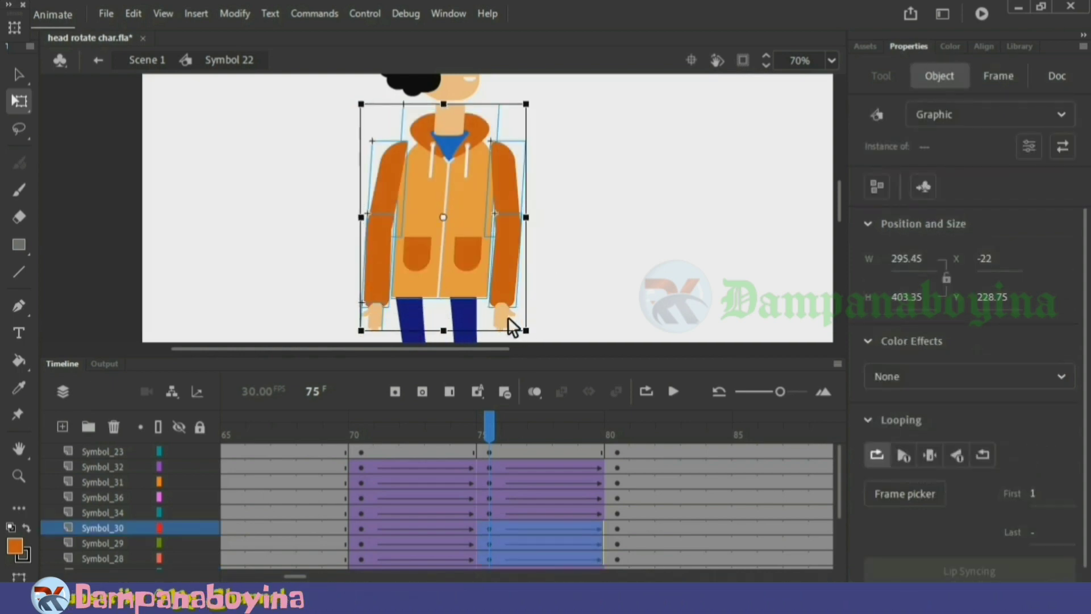
pyautogui.keyDown('shift'); pyautogui.click(507, 316); pyautogui.keyUp('shift')
pyautogui.press('Left')
pyautogui.press('Left')
pyautogui.press('Left')
pyautogui.press('Left')
pyautogui.press('Left')
pyautogui.press('Left')
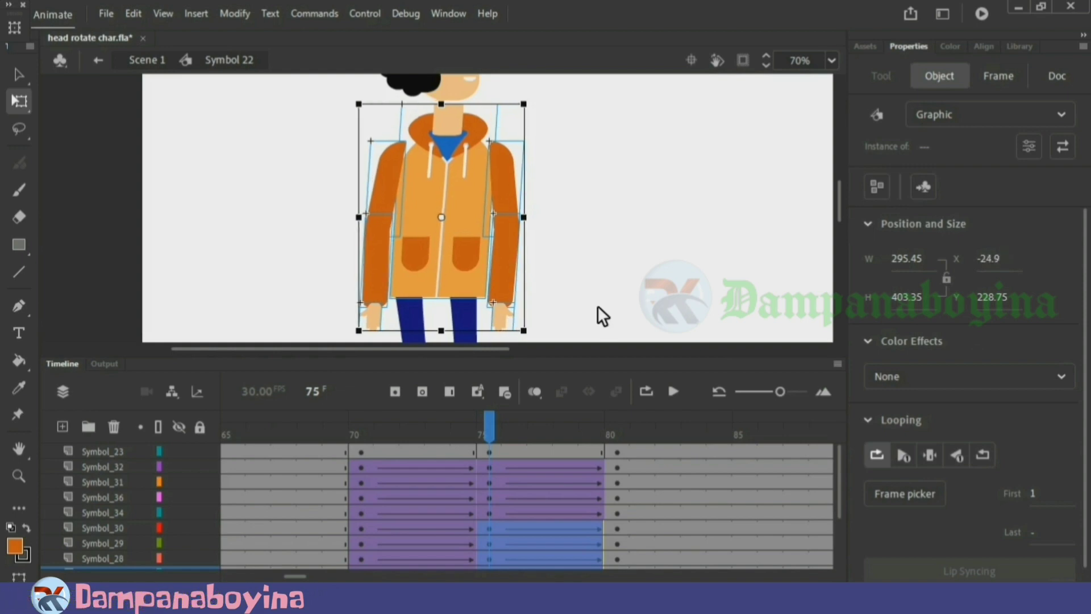
pyautogui.click(598, 304)
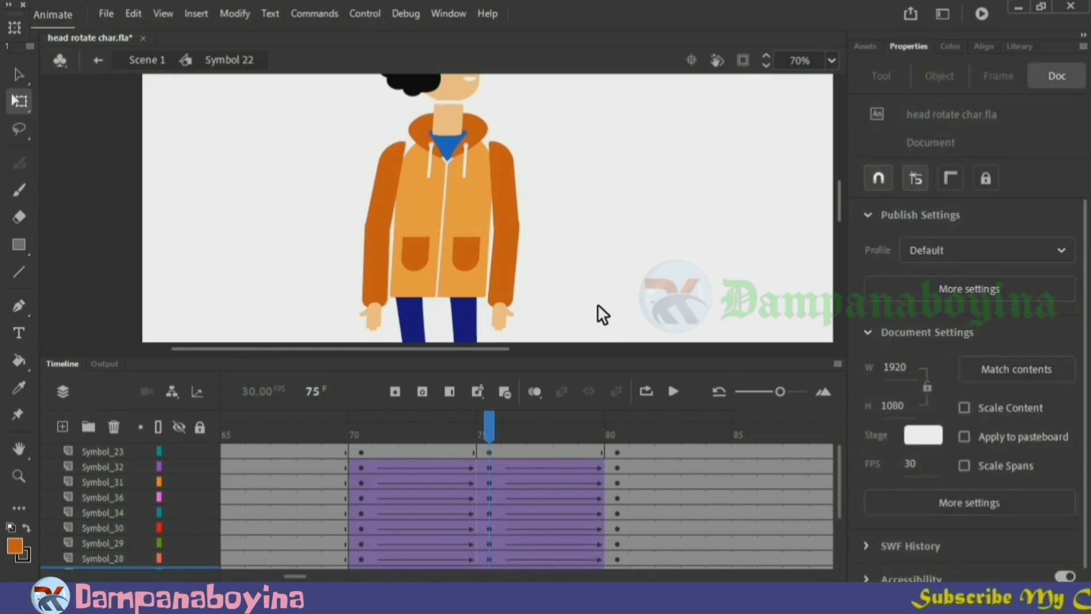
pyautogui.hotkey('ctrl', '-')
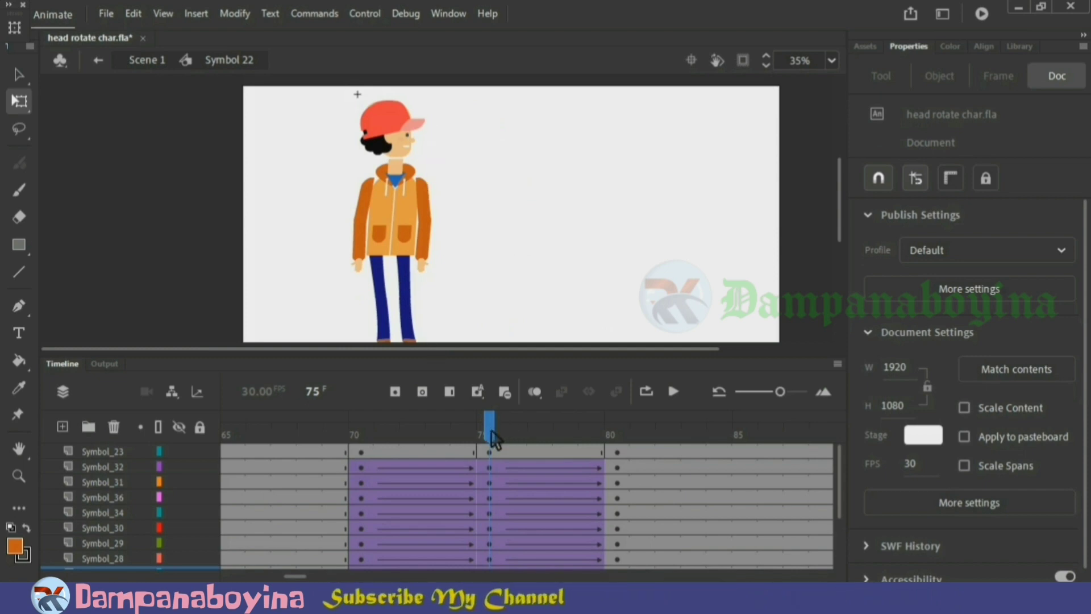
# Lower the head at frame 75 to about Y 17.1 so it meets the squashed body's neck.
pyautogui.moveTo(494, 438)
pyautogui.mouseDown()
pyautogui.moveTo(396, 444)
pyautogui.moveTo(488, 451)
pyautogui.mouseUp()
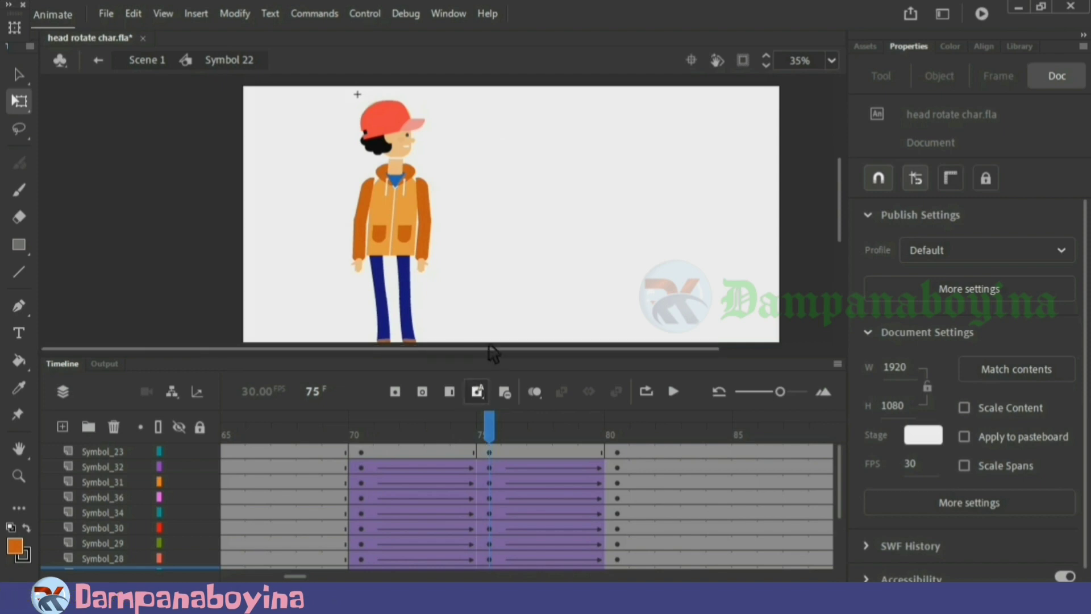
pyautogui.click(435, 153)
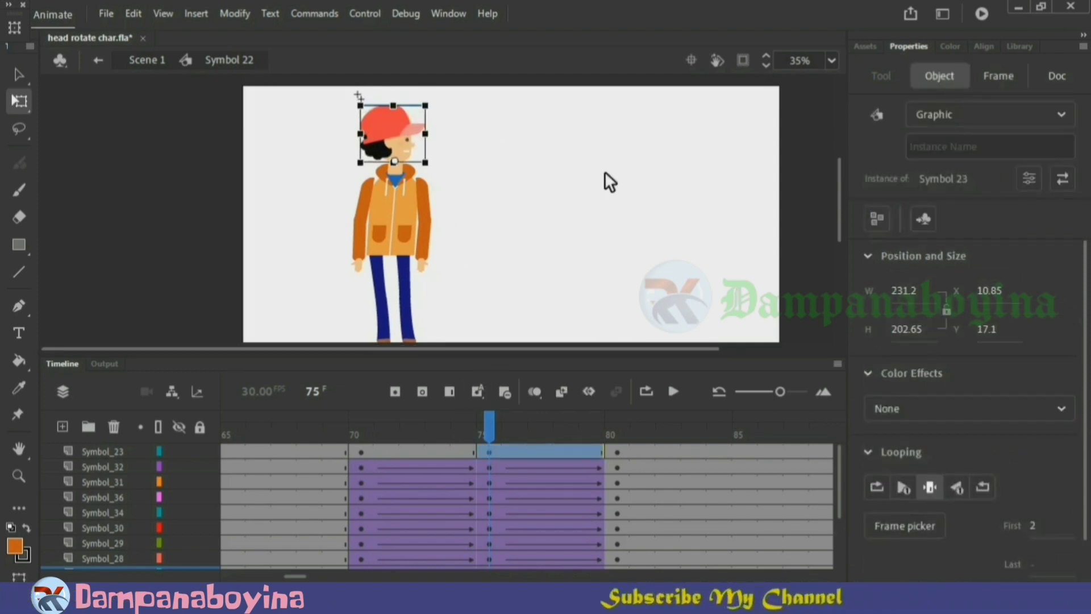
pyautogui.click(555, 236)
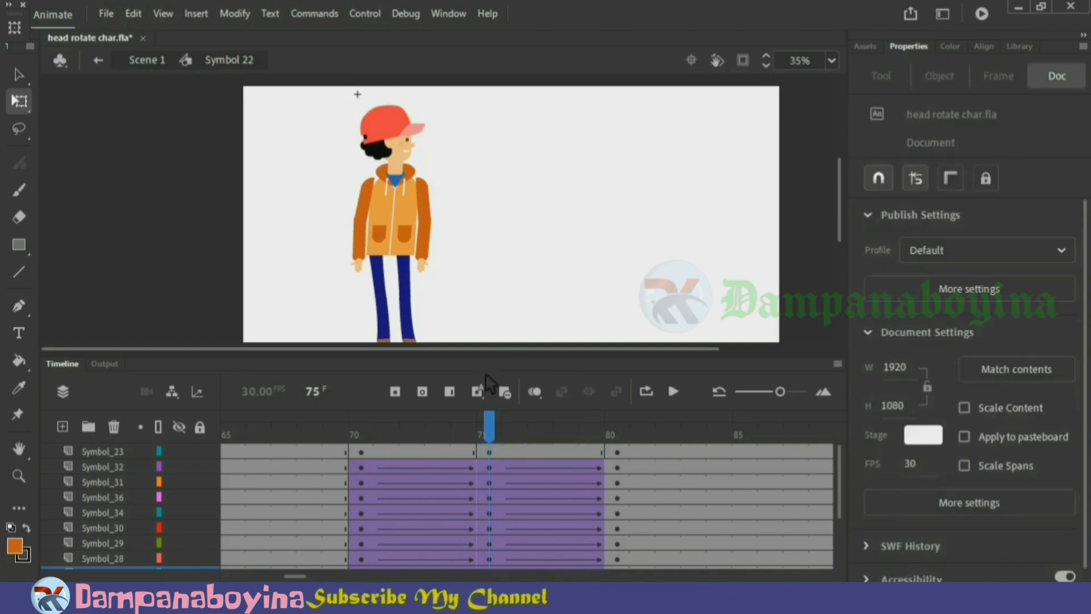
# Insert a keyframe at frame 73 on the head layer Symbol_23.
pyautogui.moveTo(490, 436); pyautogui.dragTo(439, 434)
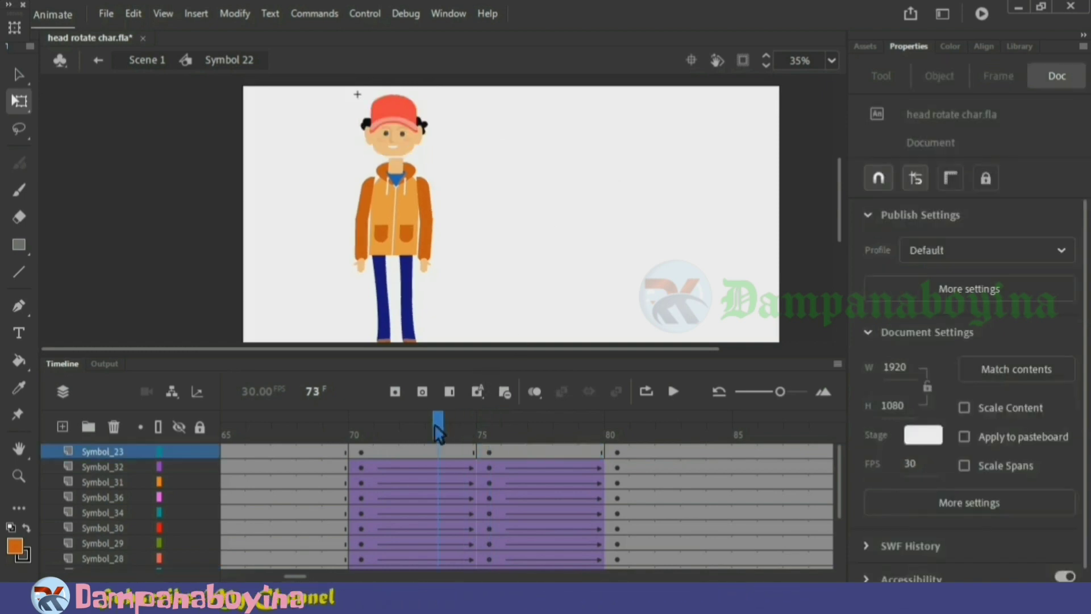
pyautogui.click(442, 455)
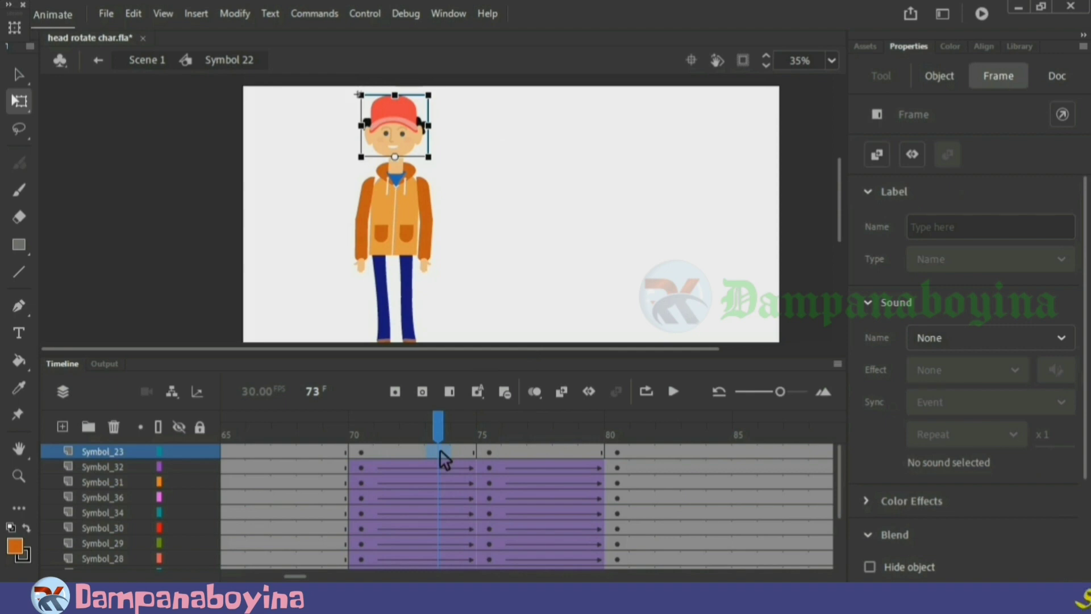
pyautogui.press('F6')
pyautogui.moveTo(442, 435)
pyautogui.mouseDown()
pyautogui.moveTo(367, 435)
pyautogui.moveTo(438, 446)
pyautogui.mouseUp()
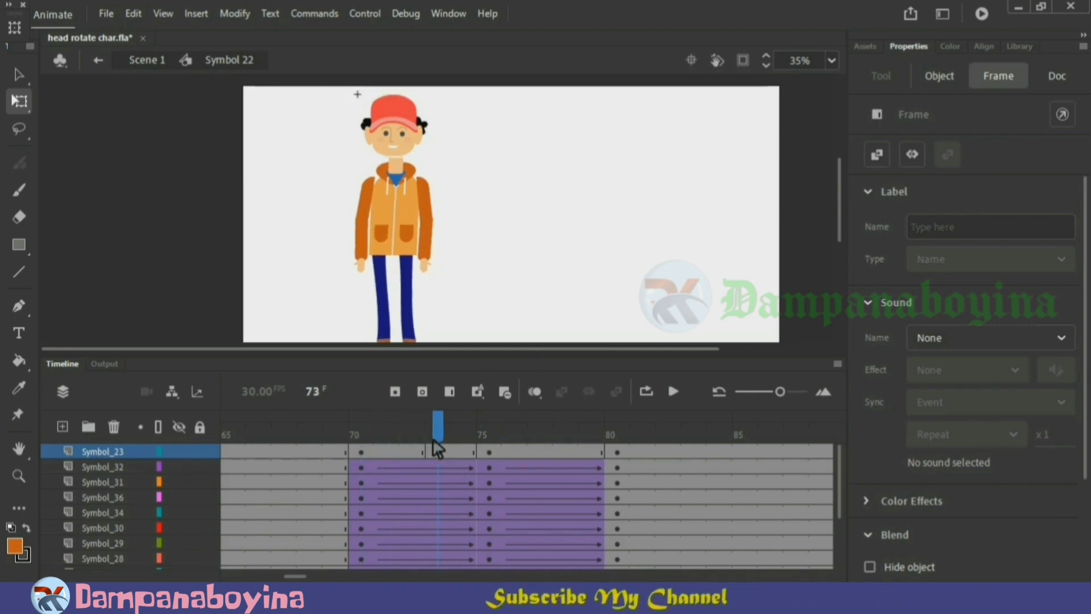
# Lower the head at frame 73 and nudge it slightly right to X 13.7, Y 11.4.
pyautogui.click(480, 257)
pyautogui.click(410, 139)
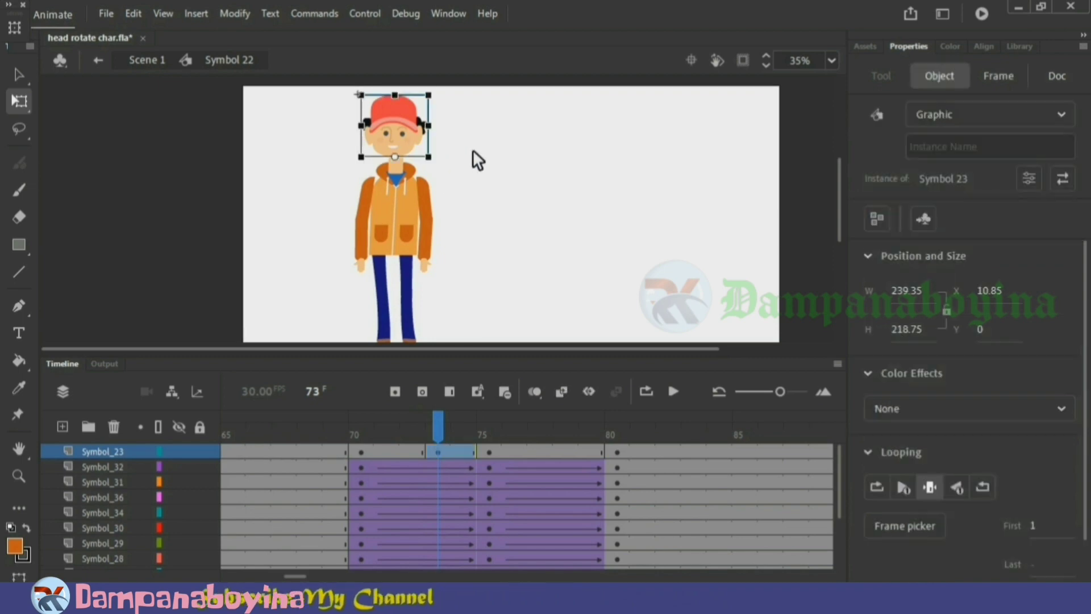
pyautogui.press('Down')
pyautogui.press('Down')
pyautogui.press('Down')
pyautogui.press('Down')
pyautogui.press('Right')
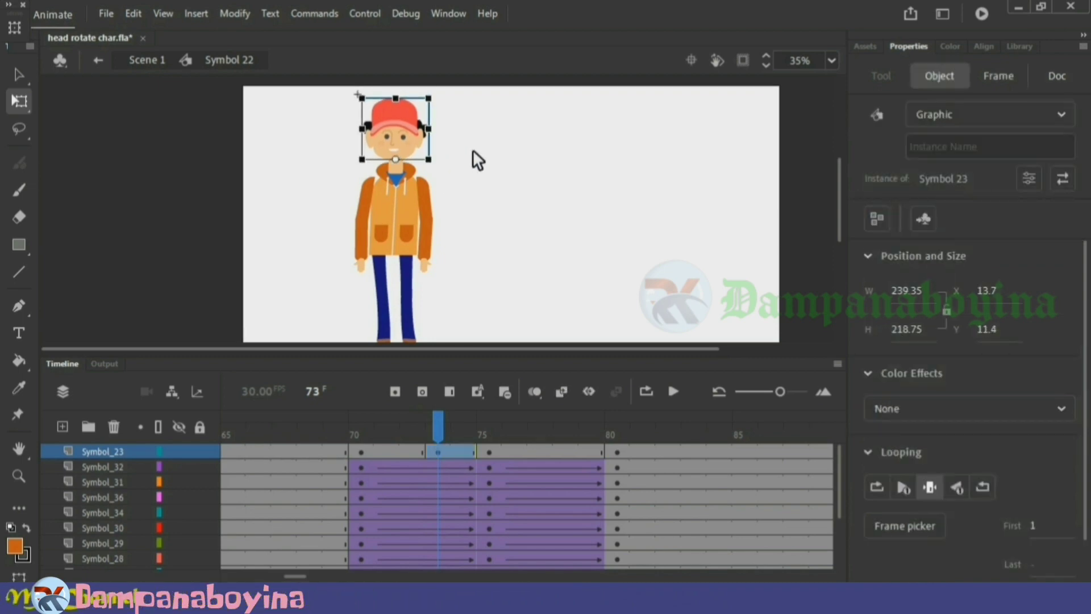
pyautogui.click(471, 266)
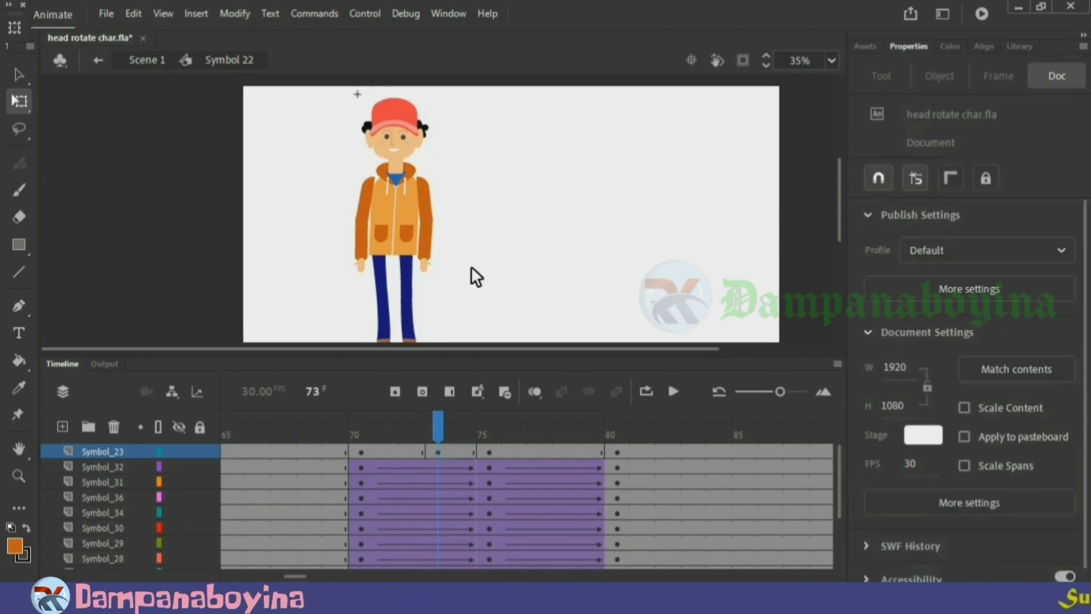
# Tilt the head clockwise about its neck pivot at frame 73.
pyautogui.click(420, 149)
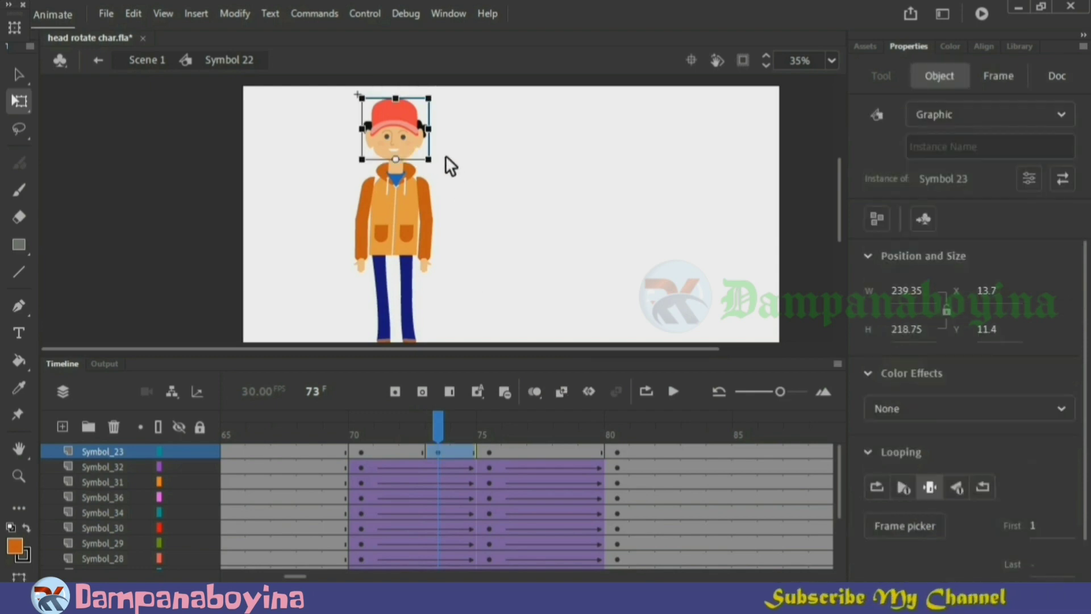
pyautogui.moveTo(439, 158); pyautogui.dragTo(437, 162)
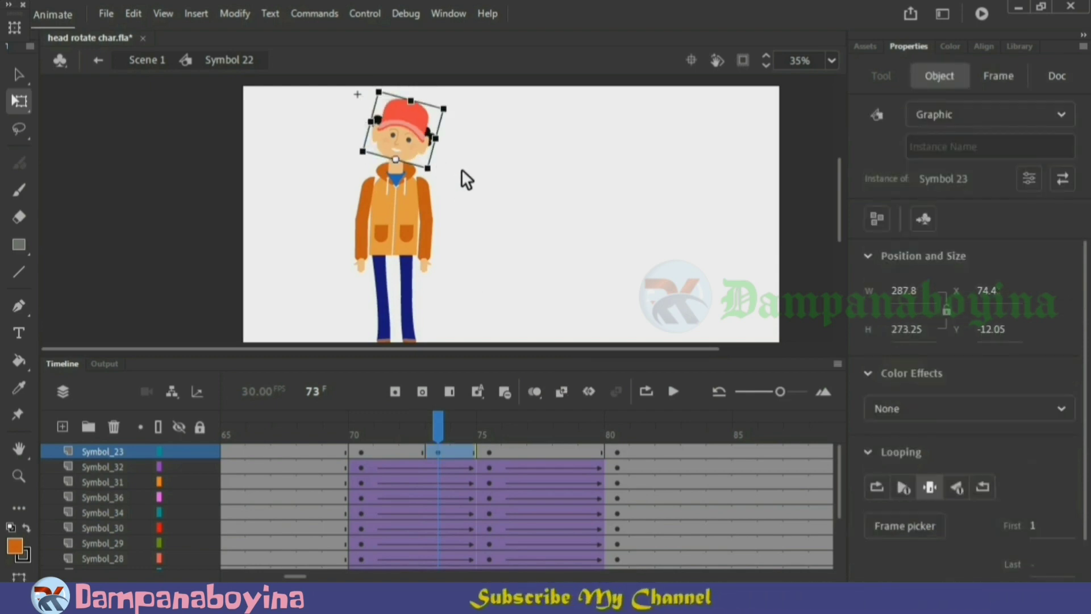
pyautogui.click(461, 169)
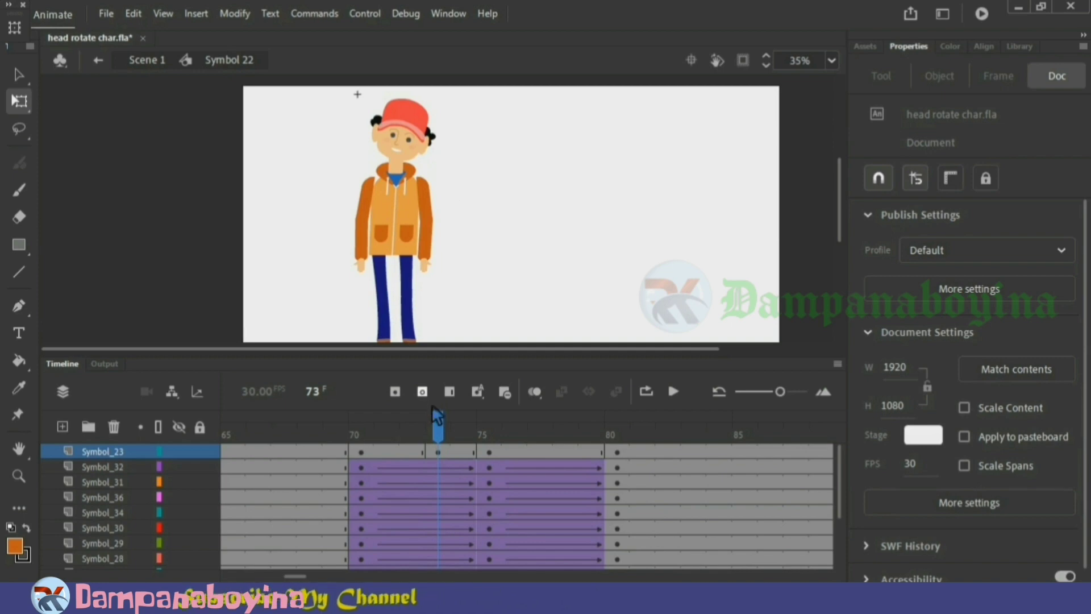
# Create a classic tween on the head layer between frames 70 and 73.
pyautogui.moveTo(419, 419)
pyautogui.mouseDown()
pyautogui.moveTo(373, 416)
pyautogui.moveTo(436, 424)
pyautogui.mouseUp()
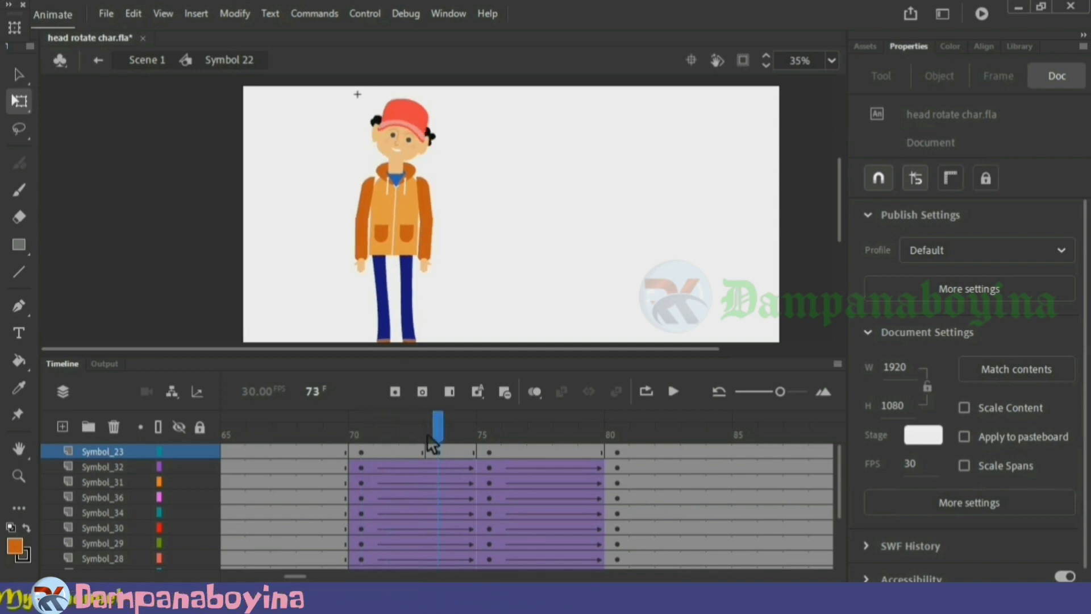
pyautogui.click(389, 453)
pyautogui.rightClick(389, 452)
pyautogui.click(458, 112)
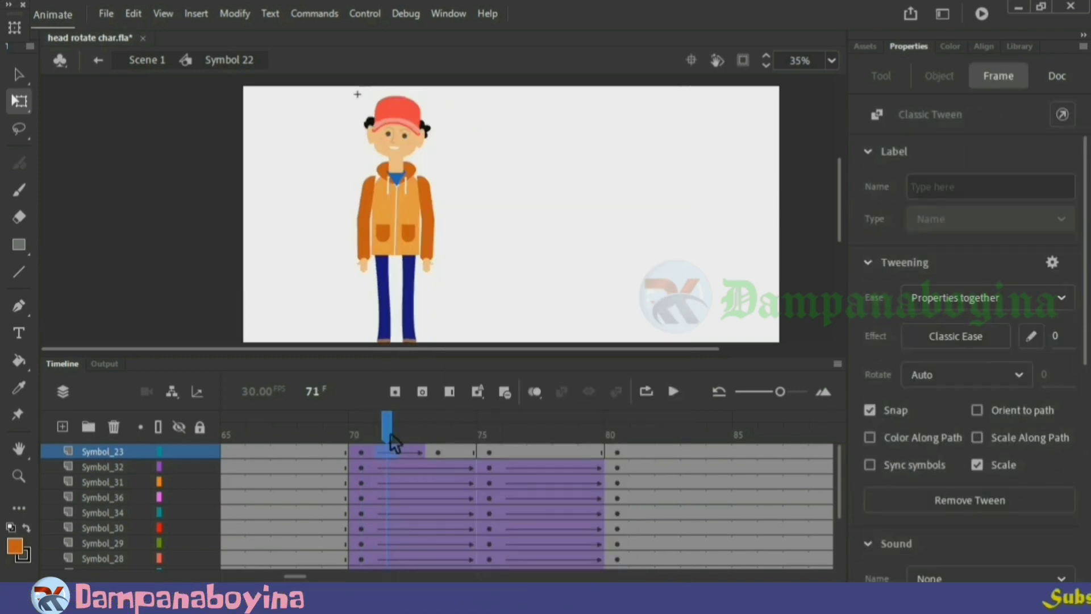
# Reposition the head at frame 70 to X 16.55, Y 5.7 so it sits on the neck.
pyautogui.click(348, 430)
pyautogui.moveTo(352, 434)
pyautogui.mouseDown()
pyautogui.moveTo(439, 432)
pyautogui.moveTo(364, 437)
pyautogui.mouseUp()
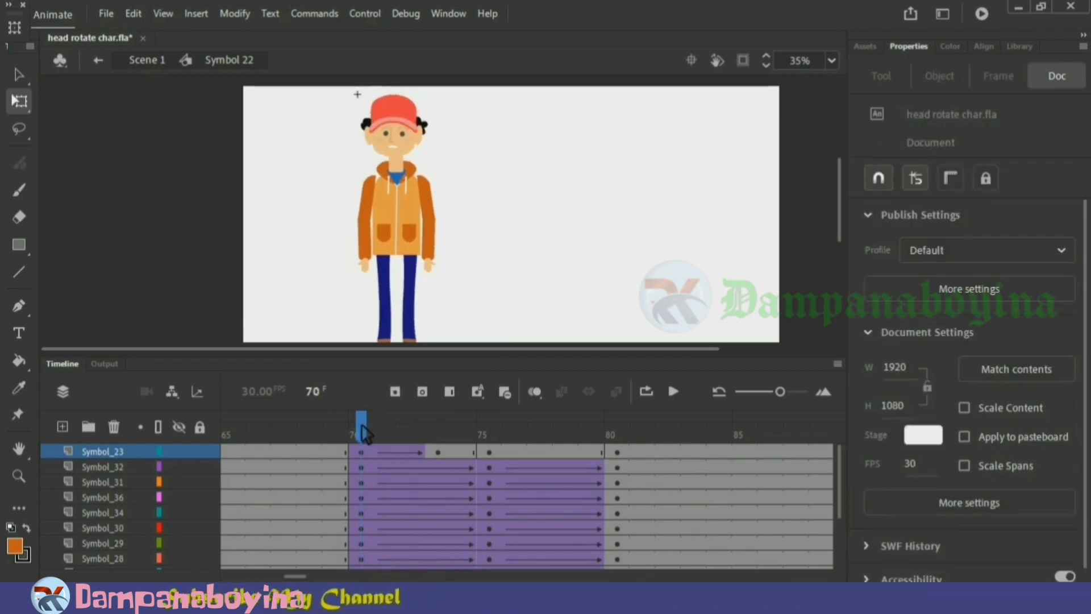
pyautogui.click(402, 133)
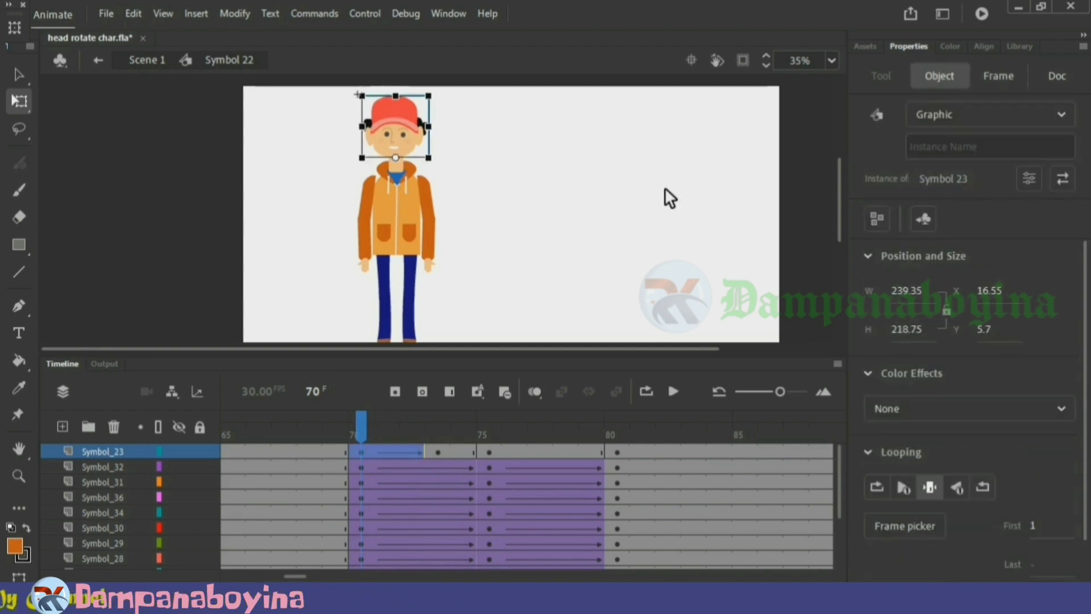
pyautogui.click(576, 223)
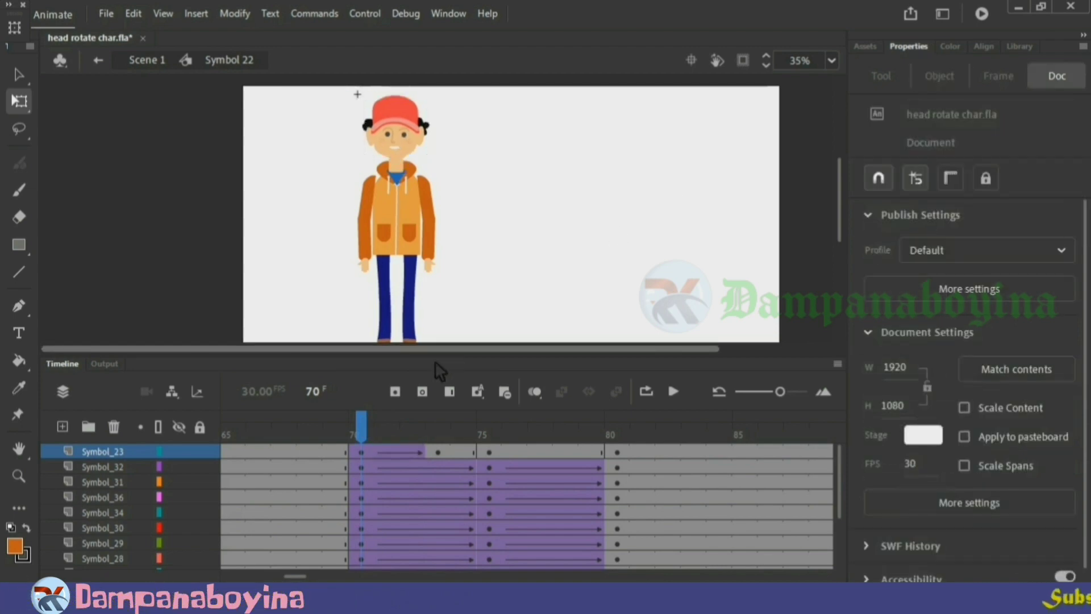
# Switch the head at frame 75 to the opposite-facing view by setting its first looping frame to 3.
pyautogui.moveTo(363, 430); pyautogui.dragTo(489, 435)
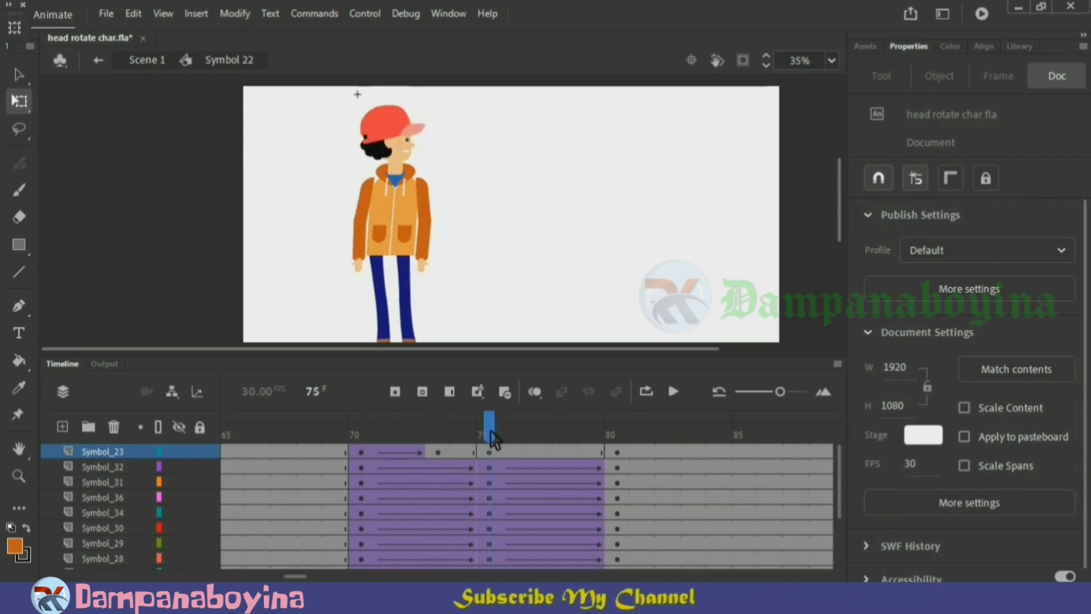
pyautogui.click(404, 139)
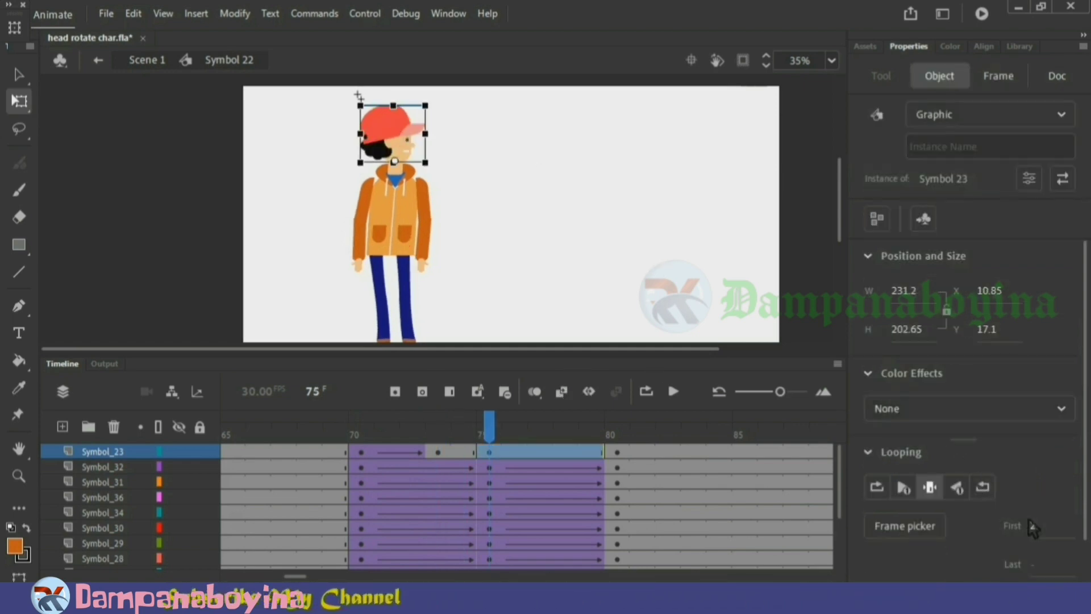
pyautogui.press('Return')
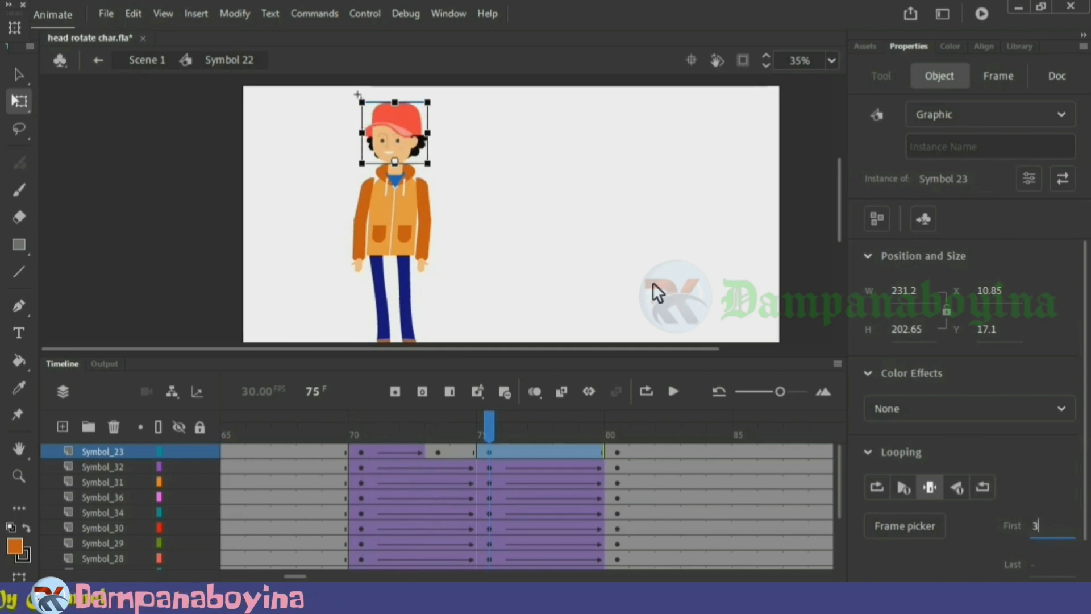
pyautogui.click(593, 248)
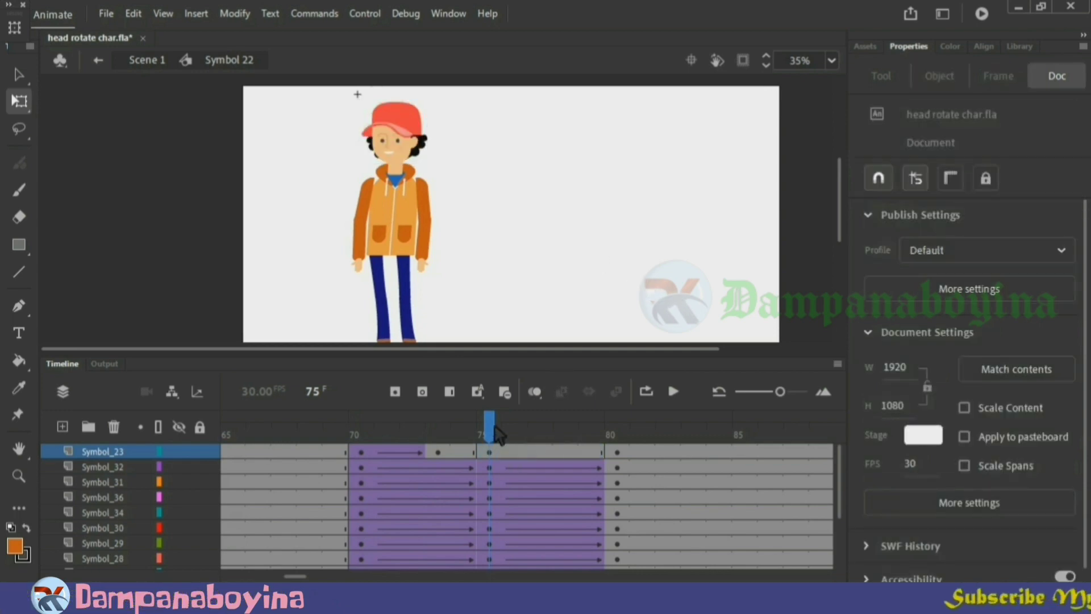
# Create a classic tween on the head layer between frames 73 and 75.
pyautogui.moveTo(499, 435)
pyautogui.mouseDown()
pyautogui.moveTo(438, 433)
pyautogui.moveTo(495, 445)
pyautogui.mouseUp()
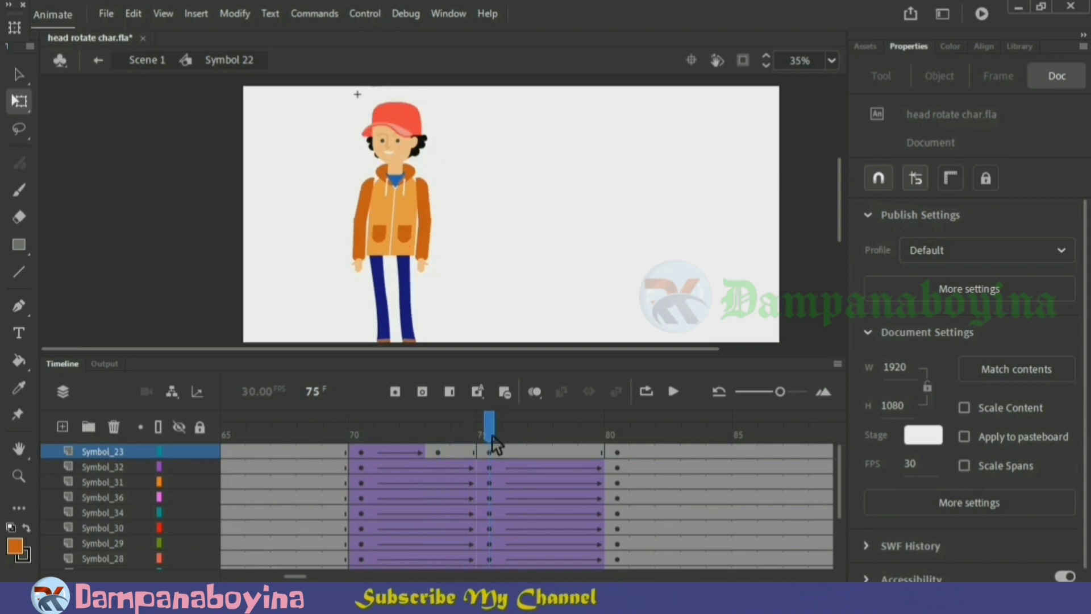
pyautogui.click(461, 453)
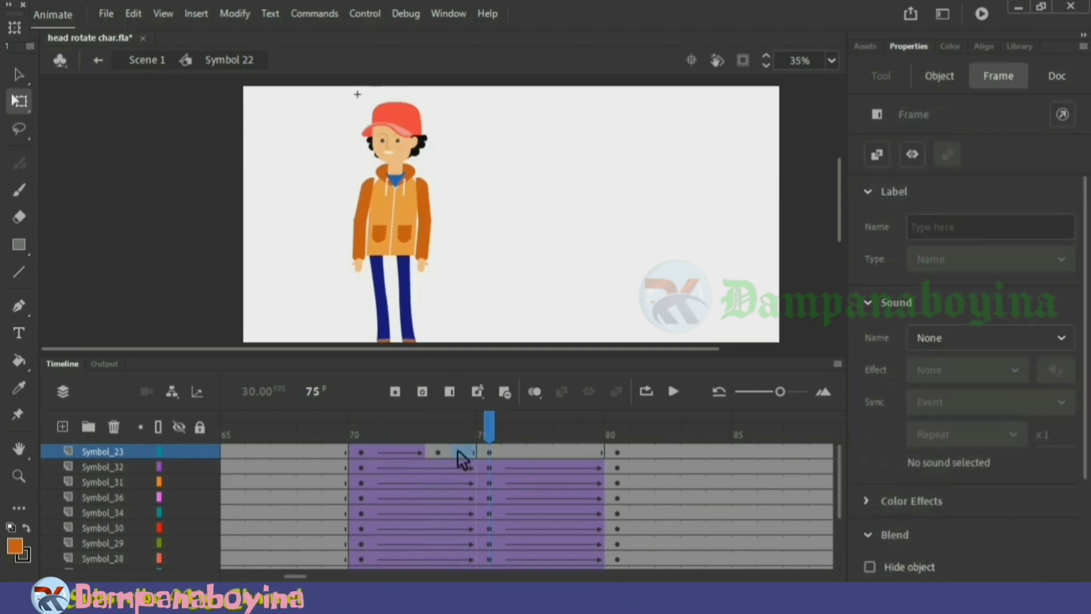
pyautogui.rightClick(460, 453)
pyautogui.click(542, 112)
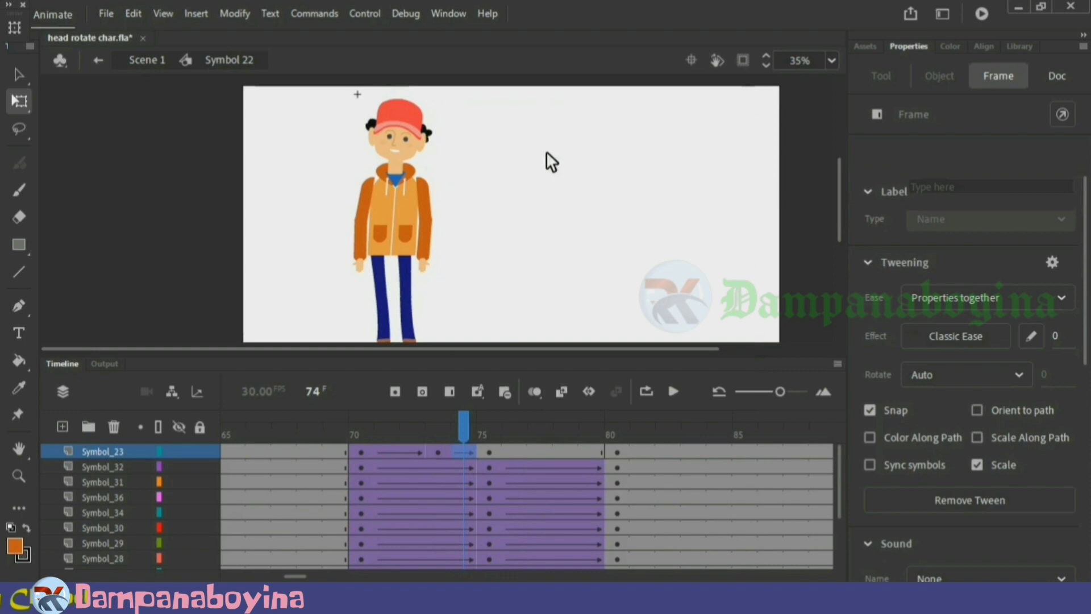
# Duplicate the head's tilted pose from frame 73 into a keyframe at frame 74.
pyautogui.click(444, 453)
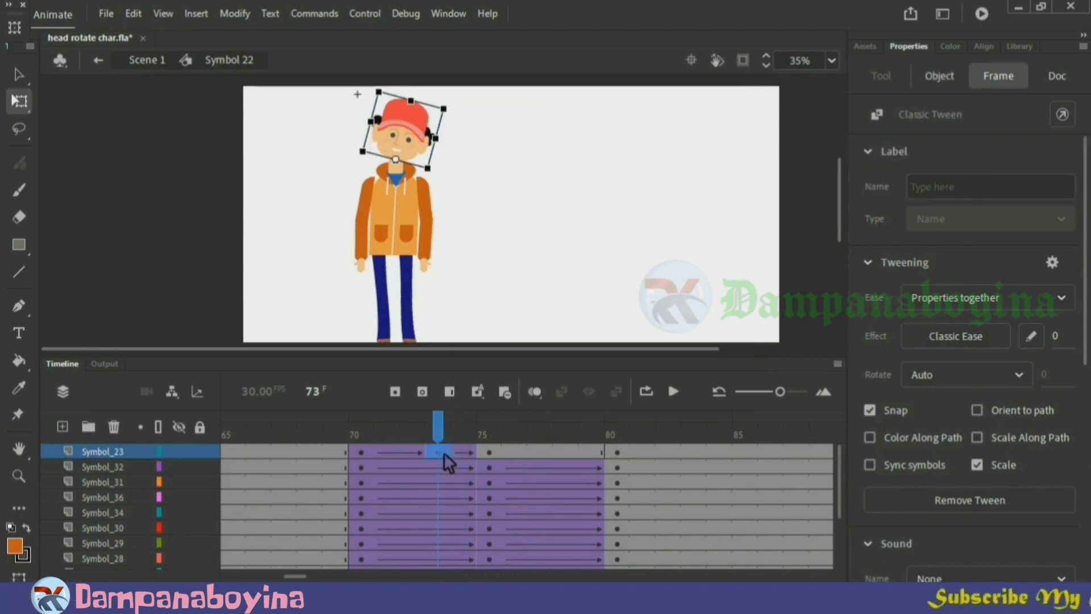
pyautogui.click(461, 453)
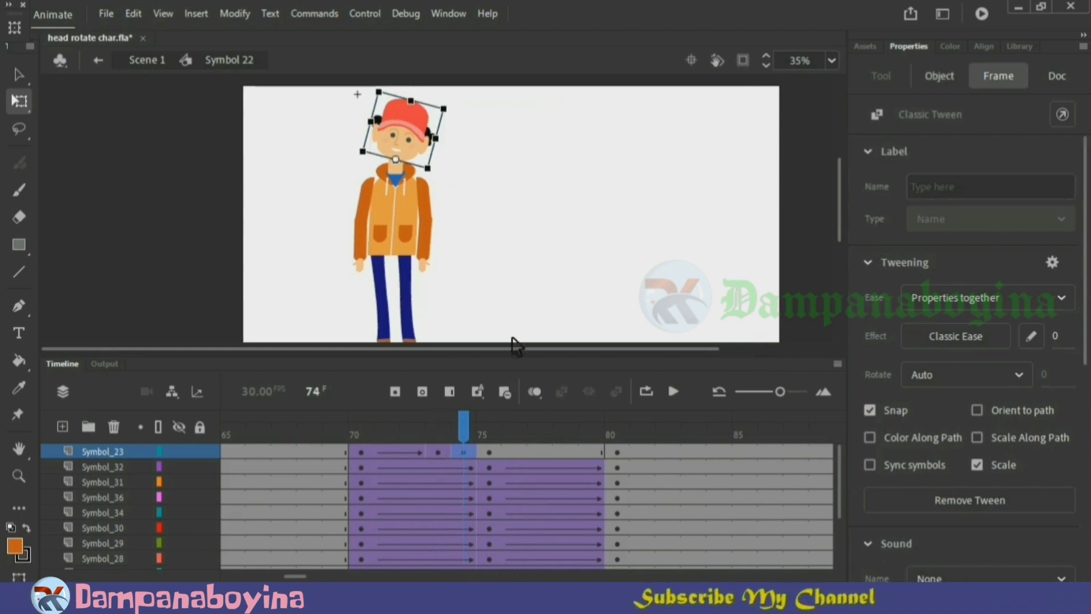
pyautogui.click(541, 234)
pyautogui.moveTo(467, 427)
pyautogui.mouseDown()
pyautogui.moveTo(361, 430)
pyautogui.moveTo(474, 432)
pyautogui.mouseUp()
pyautogui.click(522, 233)
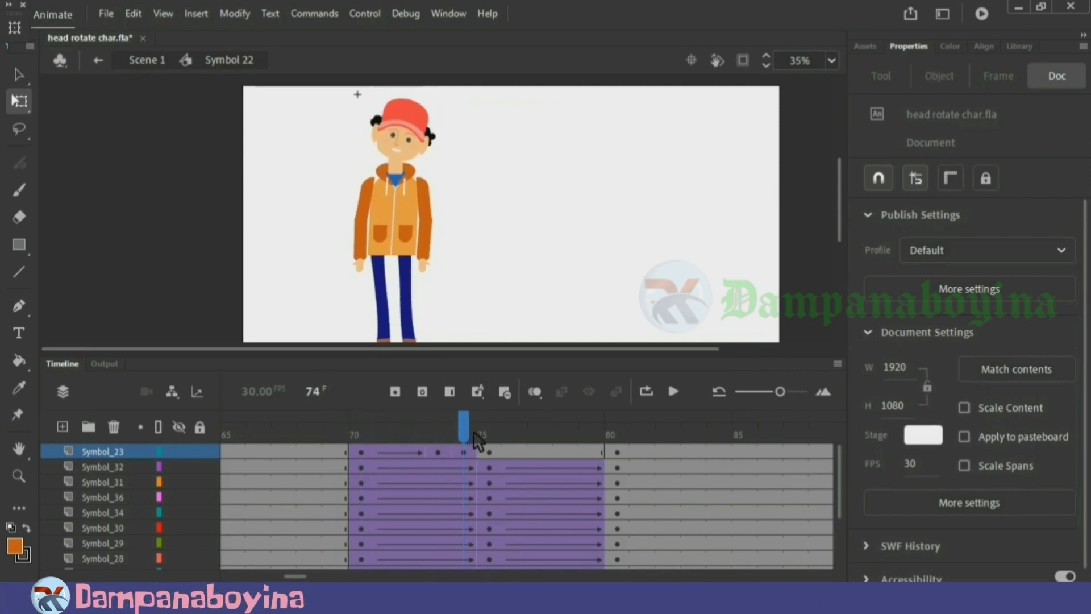
# Nudge the tilted head at frame 74 left and down to X 68.7, Y -6.35.
pyautogui.click(413, 147)
pyautogui.press('Left')
pyautogui.press('Left')
pyautogui.press('Down')
pyautogui.press('Down')
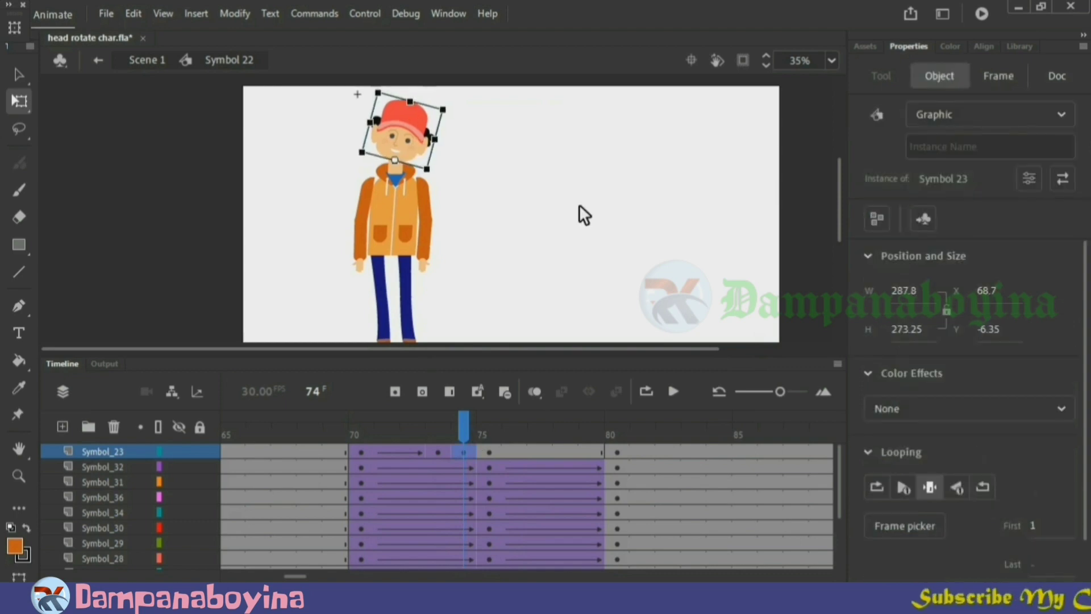
pyautogui.click(509, 263)
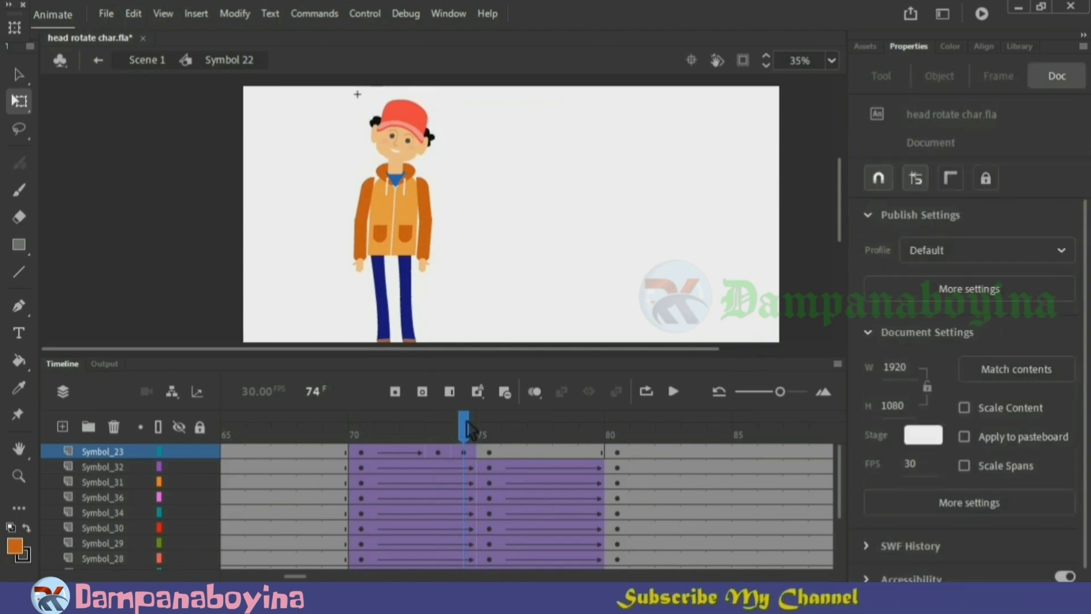
# Set the head's first looping frame to 3 at frame 80 to match the turned view at frame 75.
pyautogui.moveTo(463, 427); pyautogui.dragTo(488, 443)
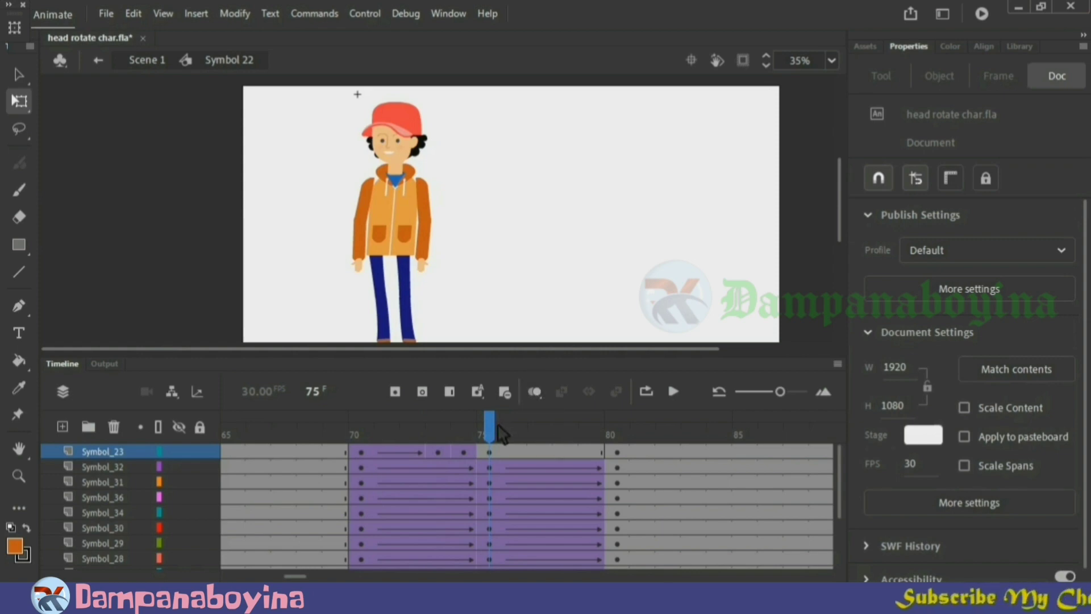
pyautogui.moveTo(499, 427); pyautogui.dragTo(616, 432)
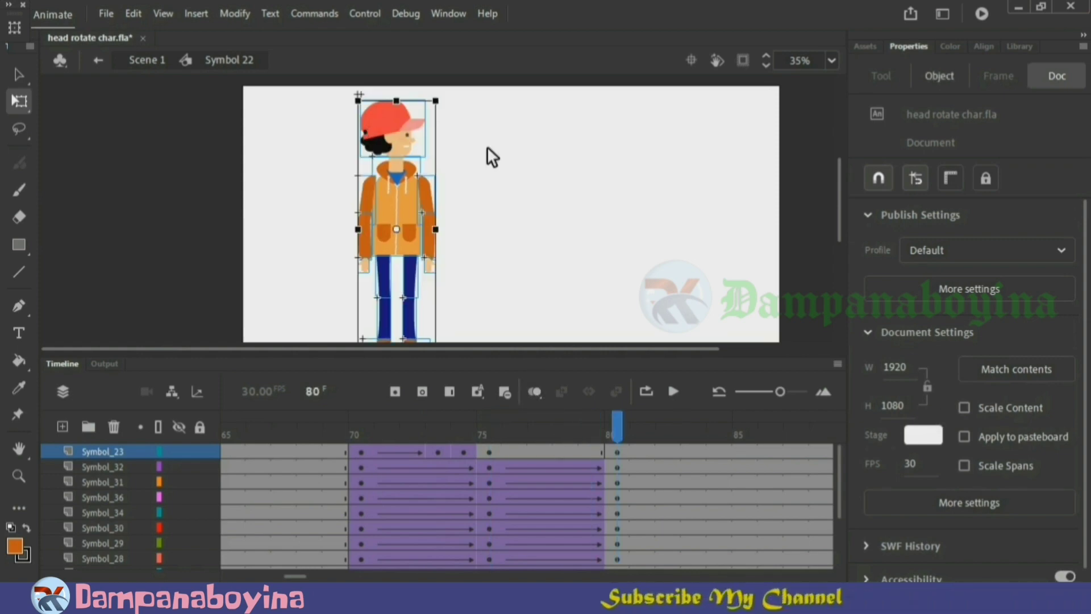
pyautogui.click(504, 169)
pyautogui.click(402, 130)
pyautogui.click(1038, 525)
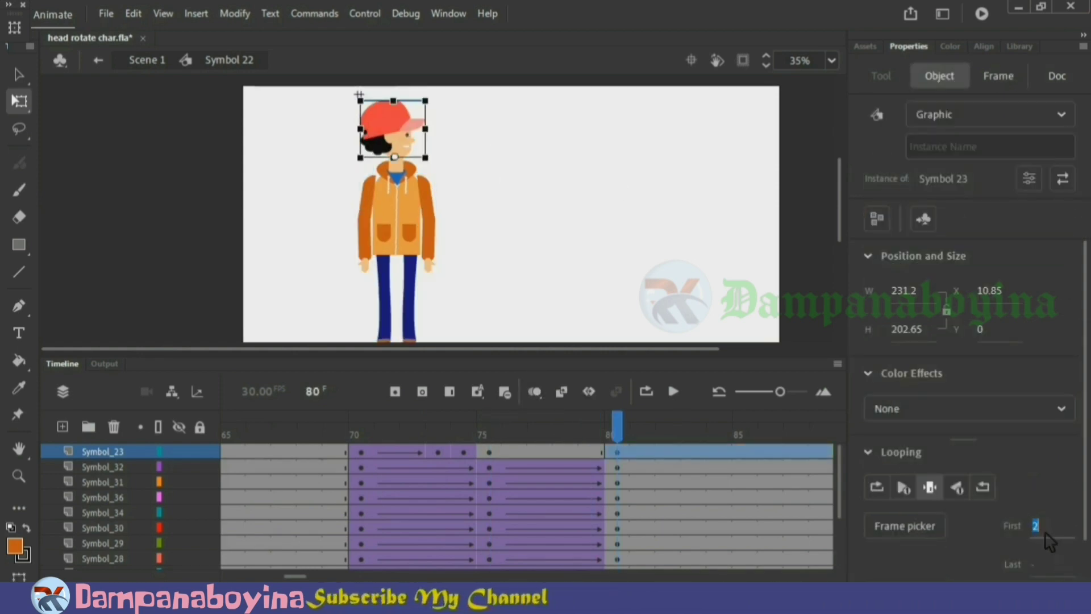
pyautogui.write('3')
pyautogui.press('Return')
pyautogui.click(543, 217)
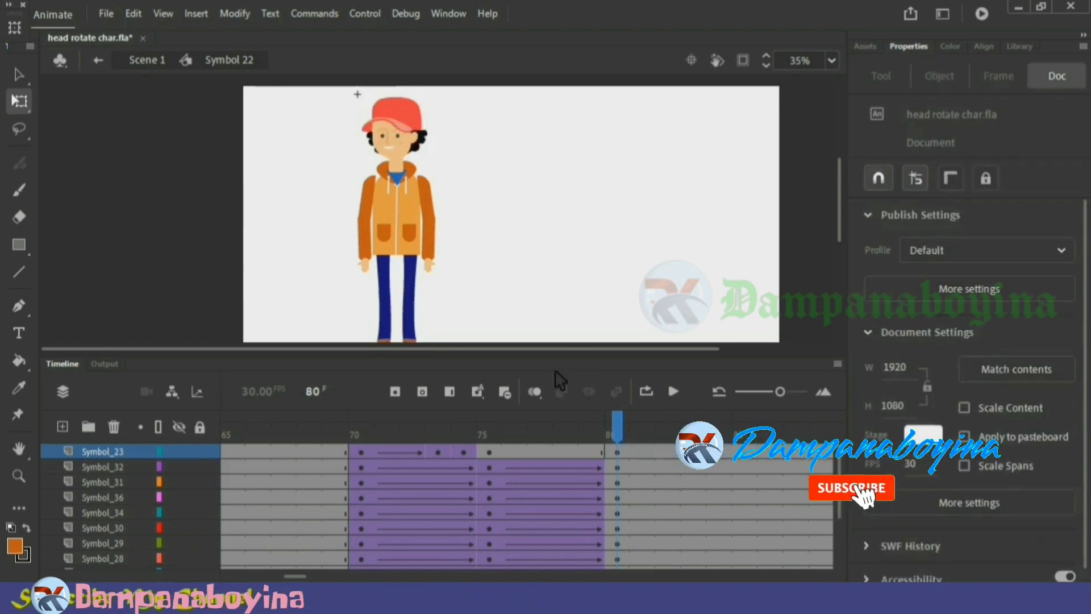
# Create a classic tween on the head layer between frames 75 and 80.
pyautogui.rightClick(564, 445)
pyautogui.click(615, 111)
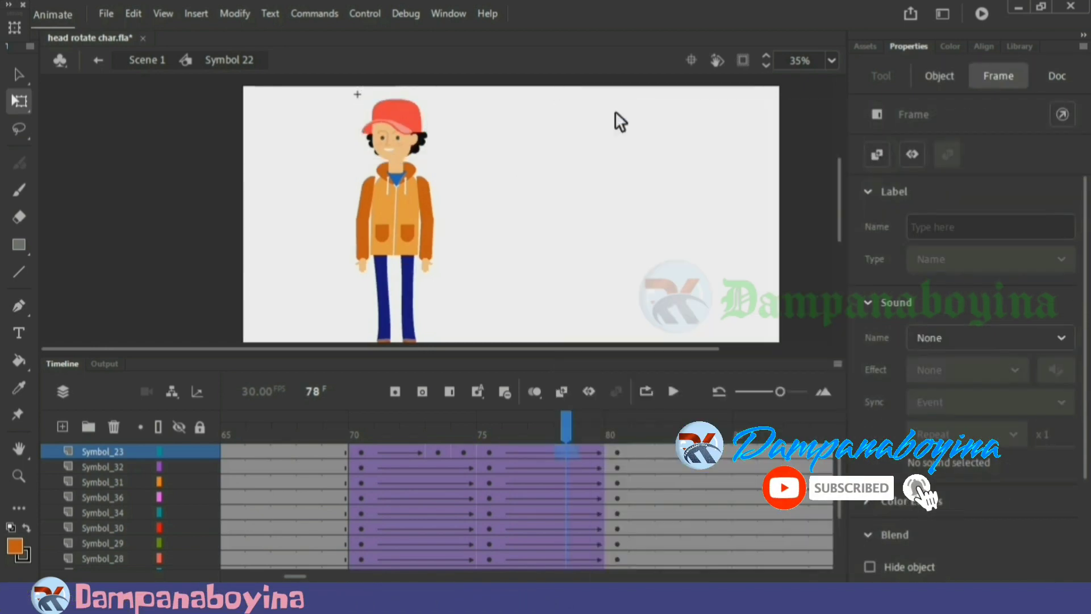
pyautogui.click(615, 114)
# Nudge the head at frame 80 slightly right over the neck and scrub back to frame 70 to review the turn.
pyautogui.moveTo(567, 427); pyautogui.dragTo(625, 441)
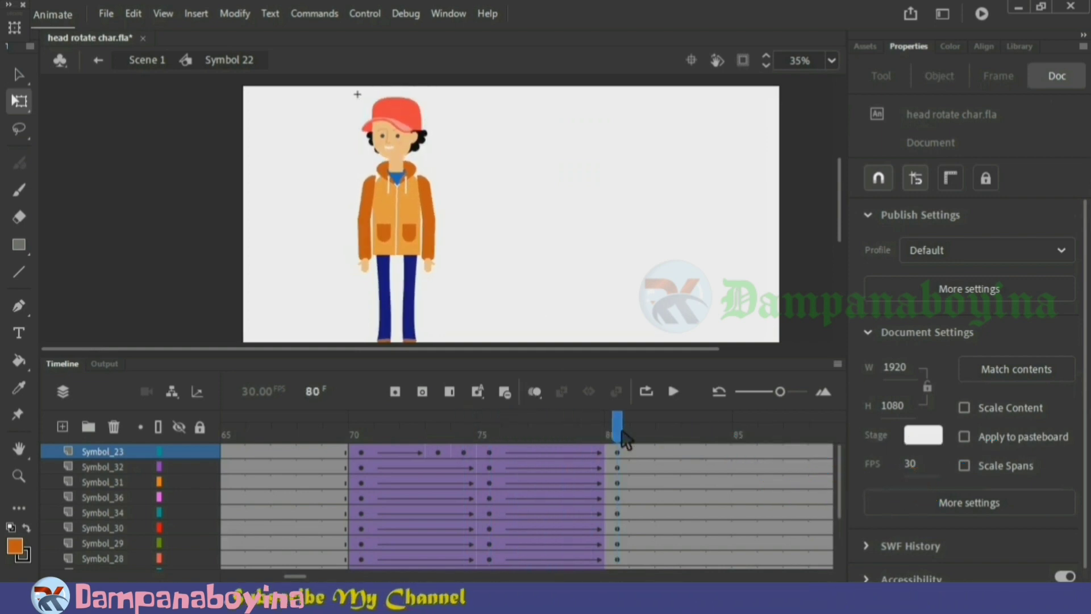
pyautogui.click(395, 142)
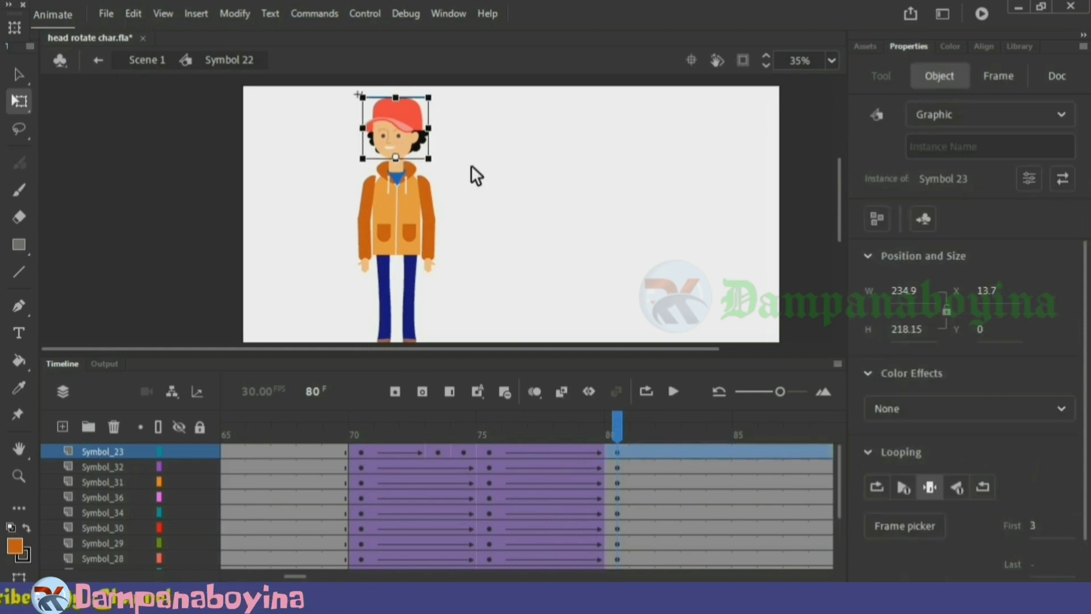
pyautogui.click(487, 183)
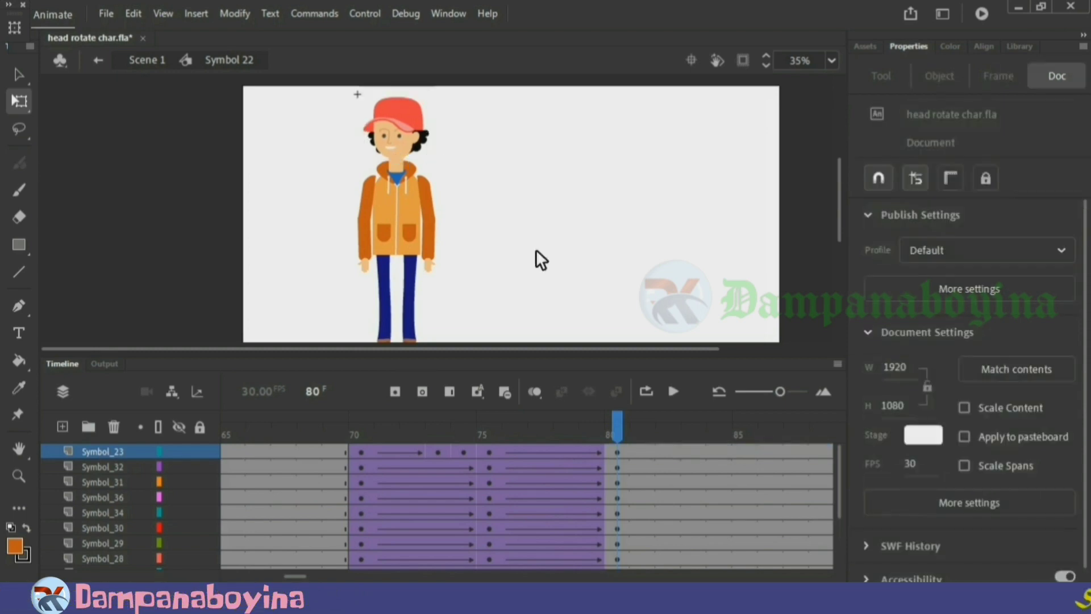
pyautogui.moveTo(552, 427); pyautogui.dragTo(378, 432)
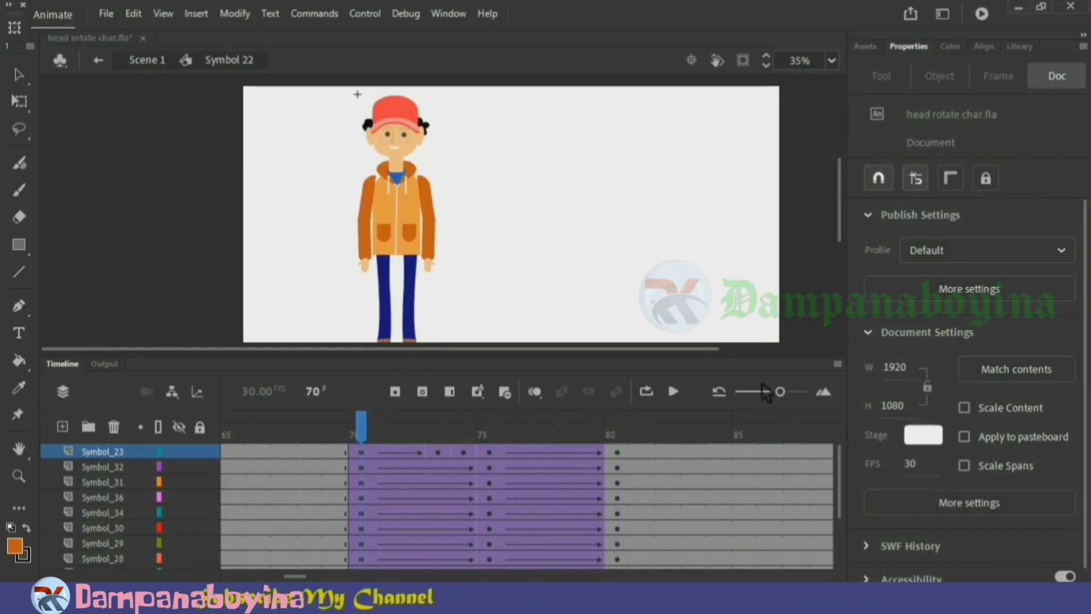
# Play back the head turn animation inside the character symbol and return to Scene 1.
pyautogui.click(676, 391)
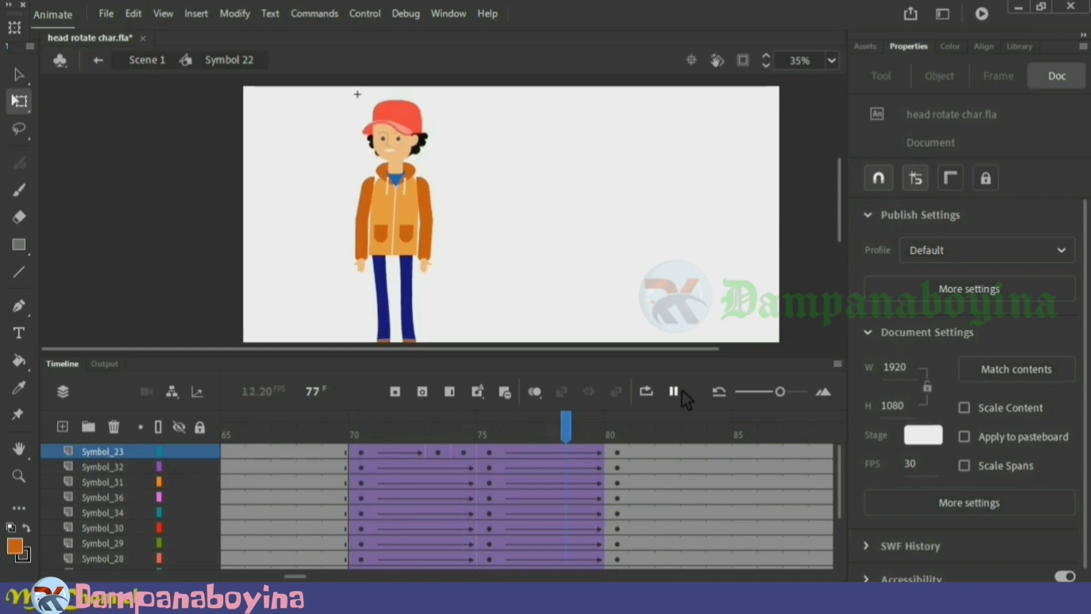
pyautogui.click(676, 391)
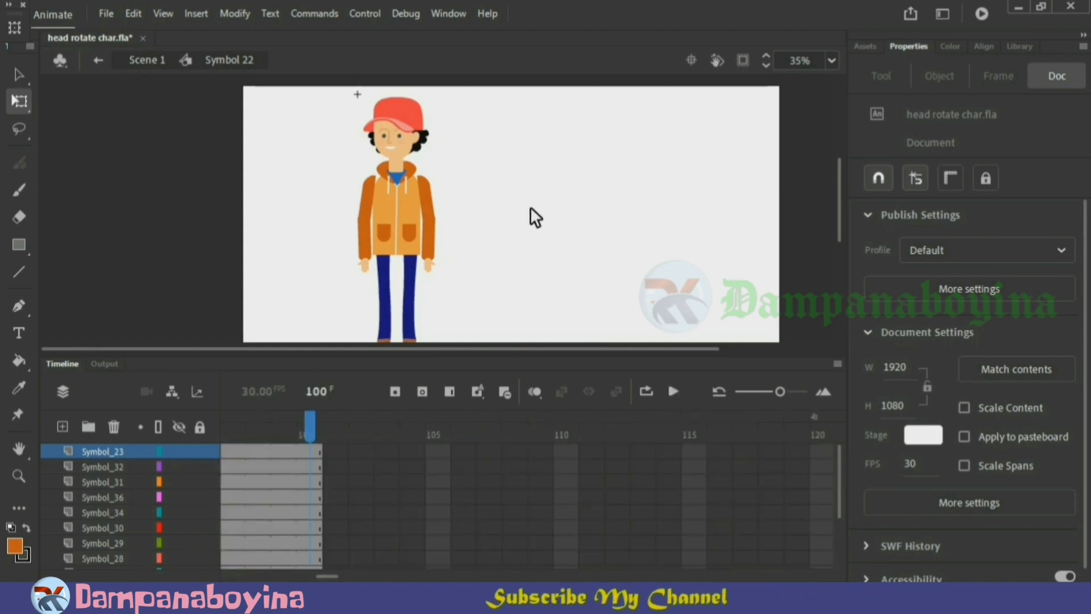
pyautogui.doubleClick(575, 216)
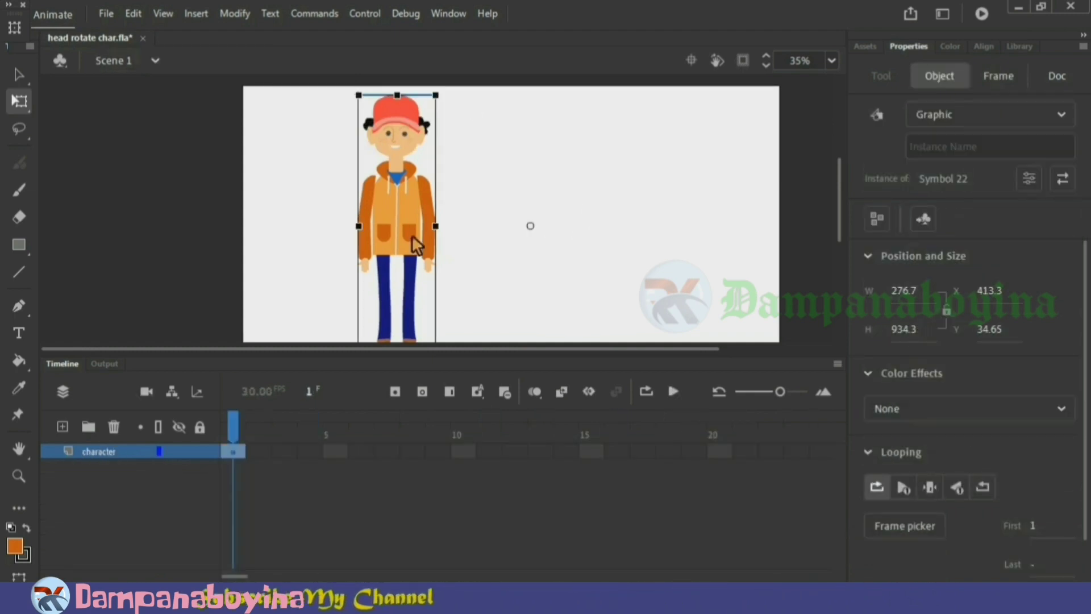
# Extend the character layer in Scene 1 to frame 100 and test the movie.
pyautogui.click(723, 445)
pyautogui.rightClick(723, 445)
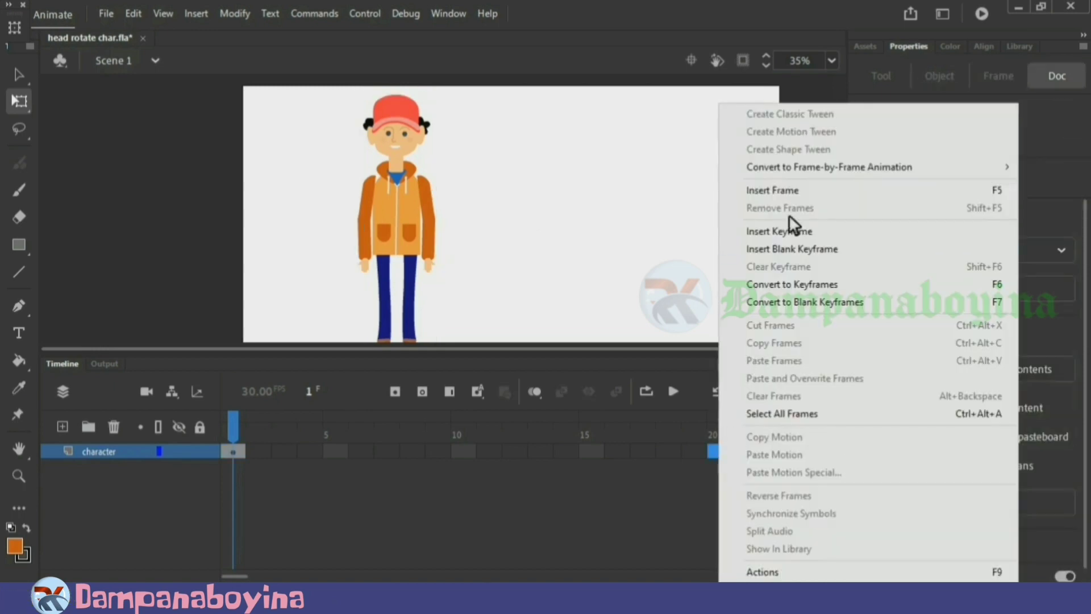
pyautogui.click(799, 187)
pyautogui.moveTo(767, 435); pyautogui.dragTo(744, 434)
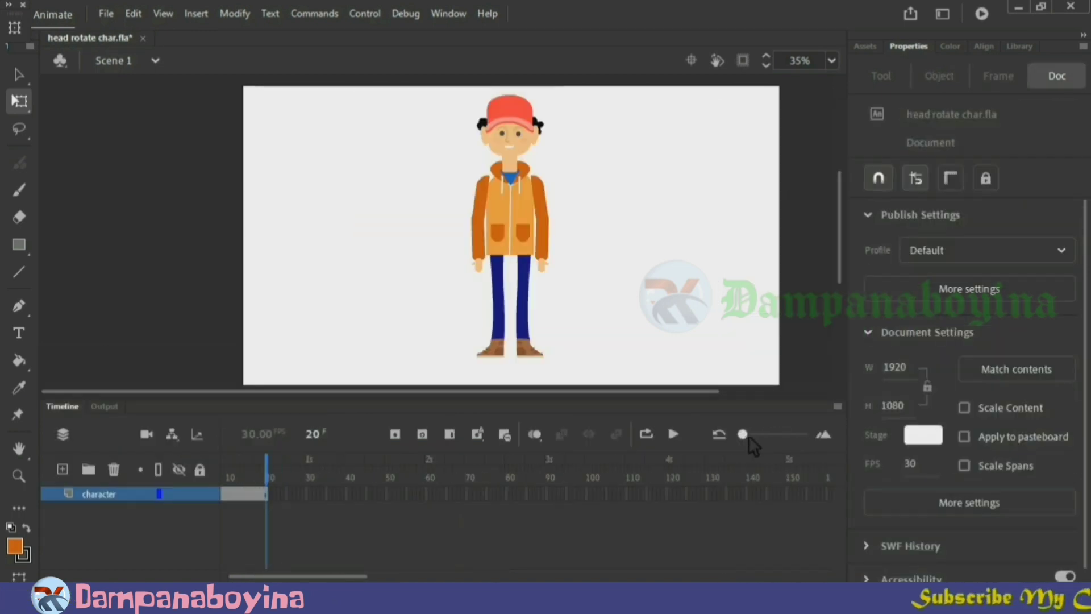
pyautogui.rightClick(588, 493)
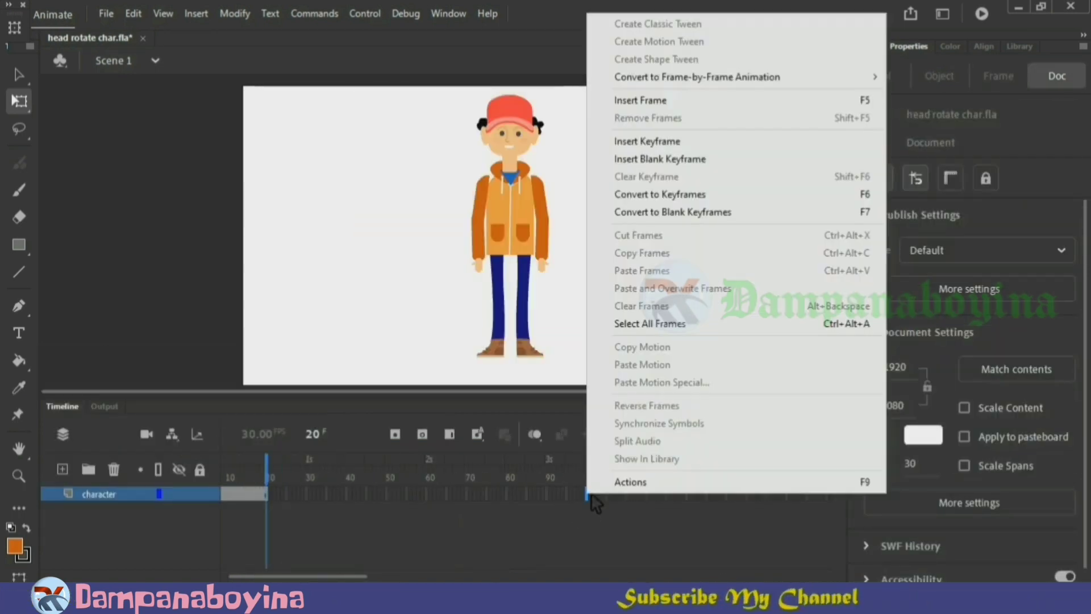
pyautogui.click(642, 105)
pyautogui.click(640, 315)
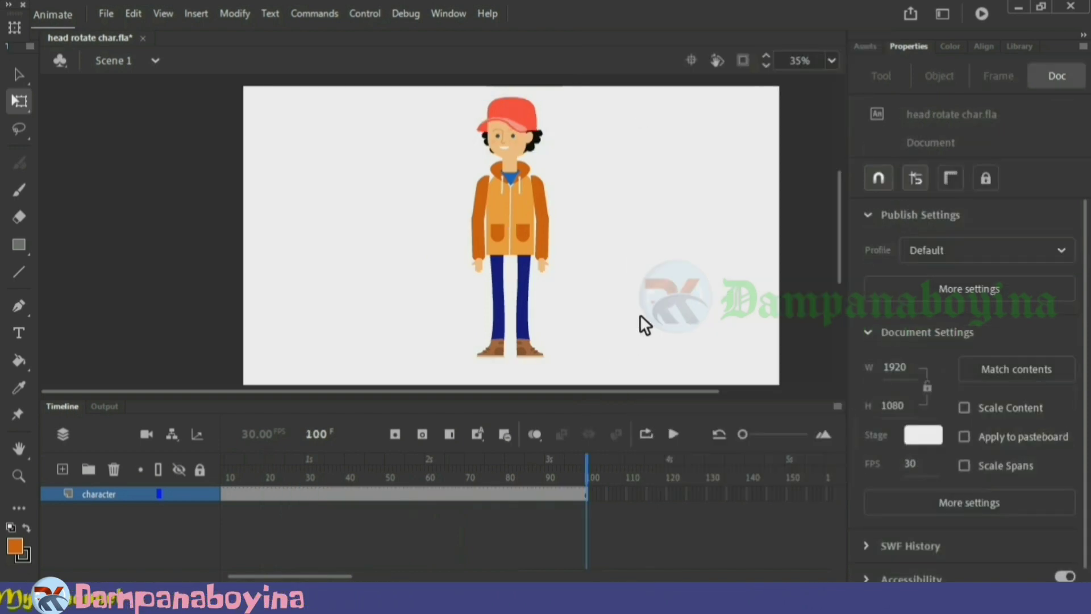
pyautogui.hotkey('ctrl', 'Return')
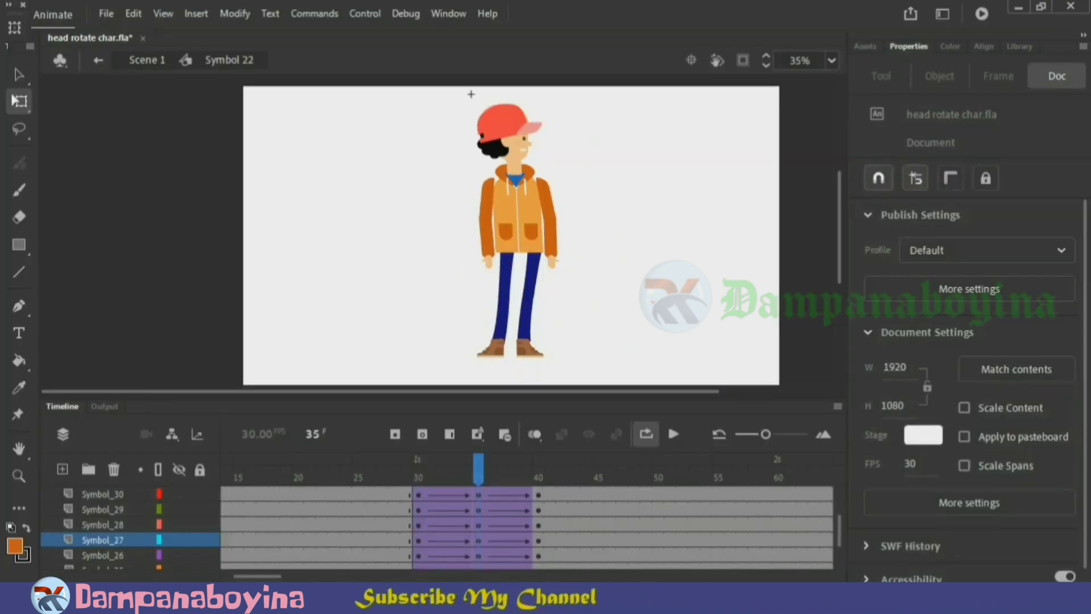
# Inside the character symbol at frame 35, swing the right-side forearm and hand outward and align them with the elbow in outline view.
pyautogui.click(558, 244)
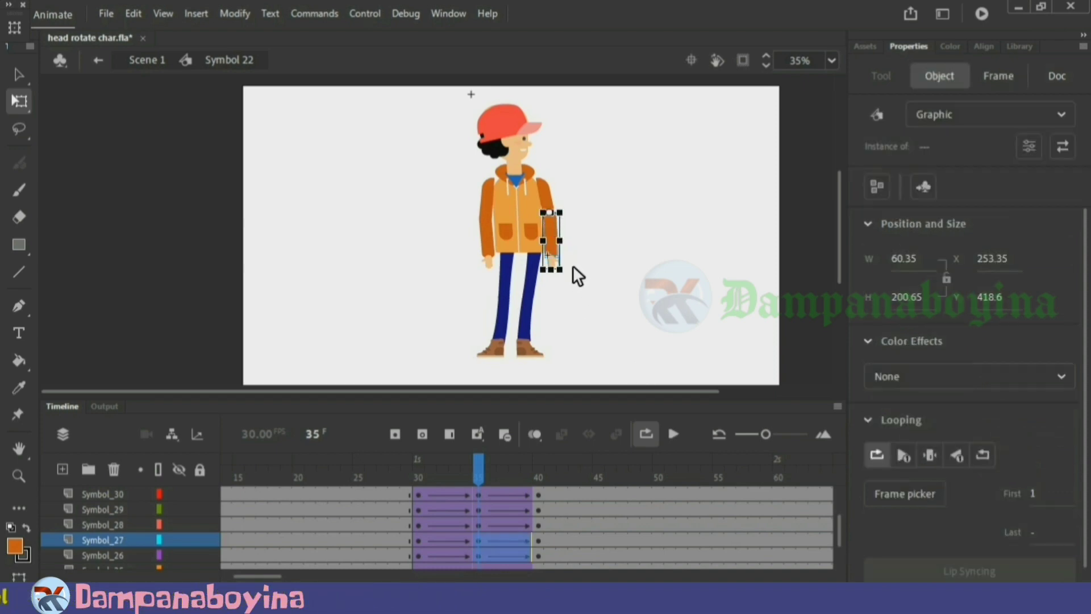
pyautogui.moveTo(572, 267); pyautogui.dragTo(580, 264)
pyautogui.click(470, 293)
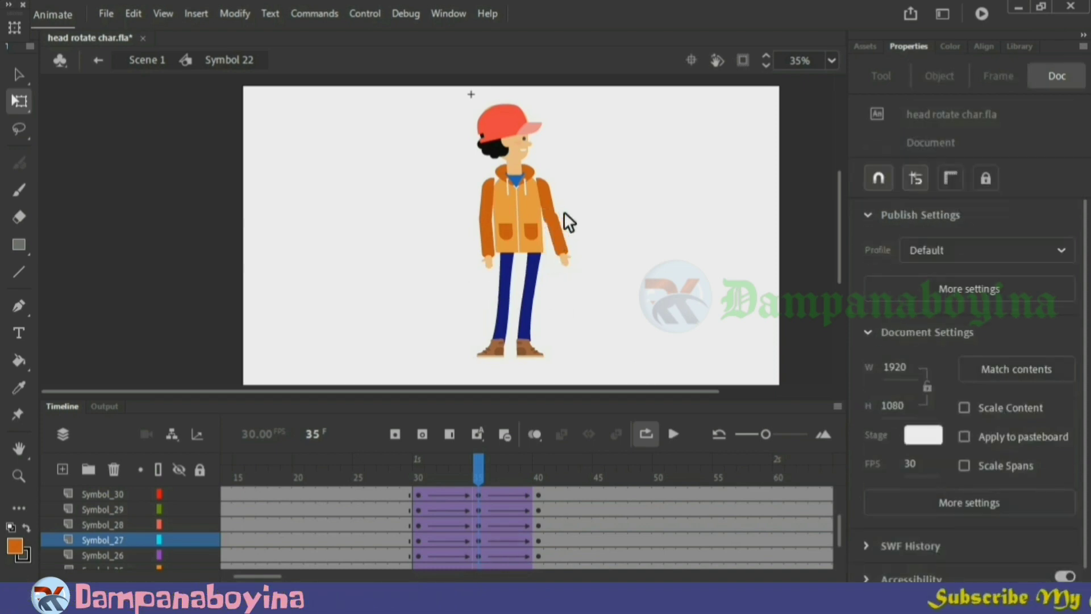
pyautogui.click(158, 469)
pyautogui.click(571, 244)
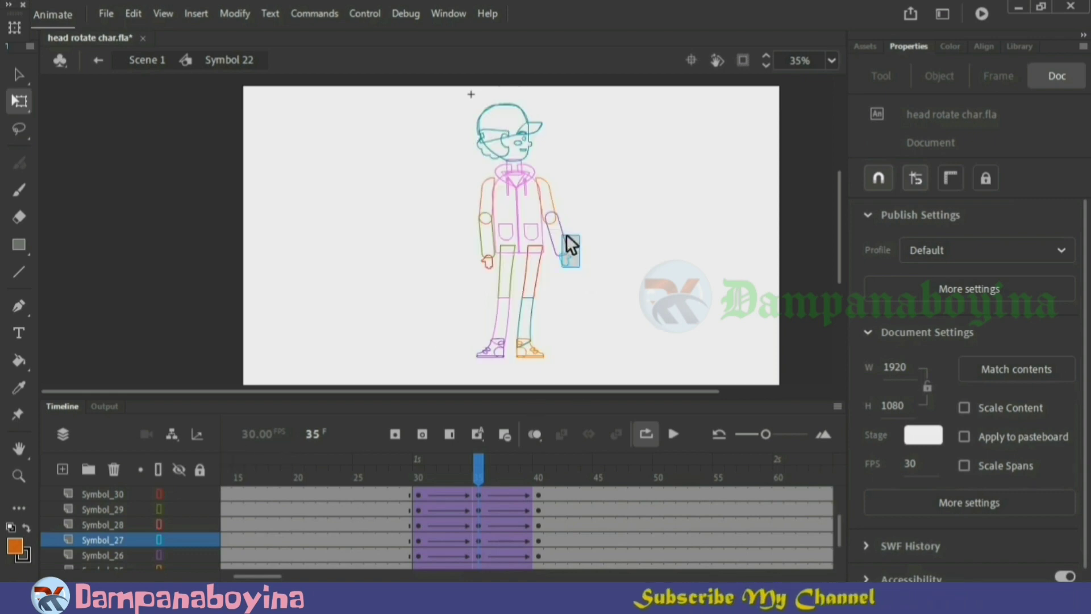
pyautogui.click(572, 245)
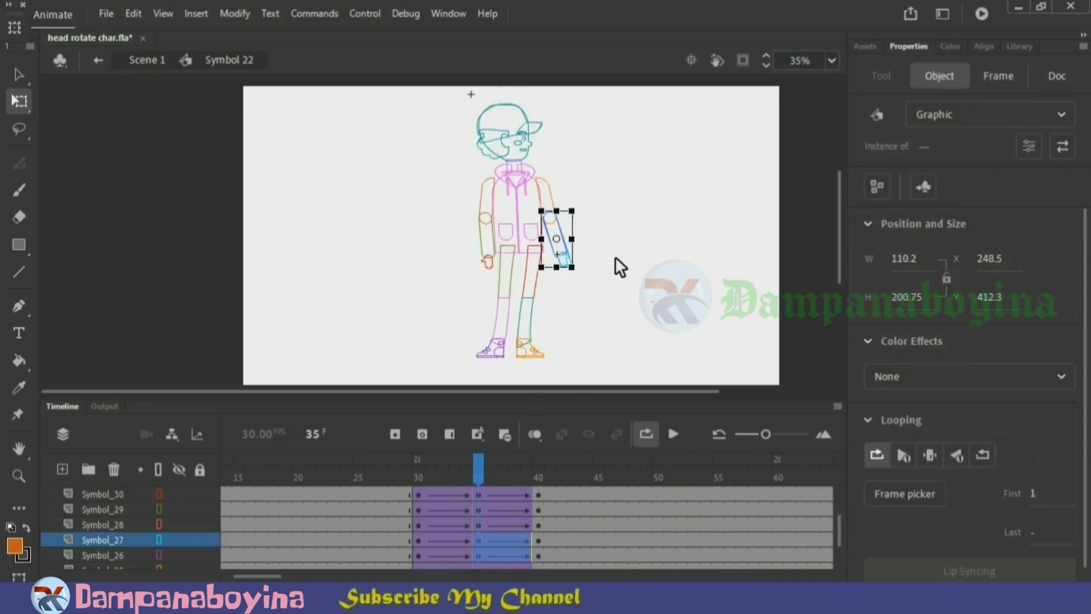
pyautogui.click(615, 257)
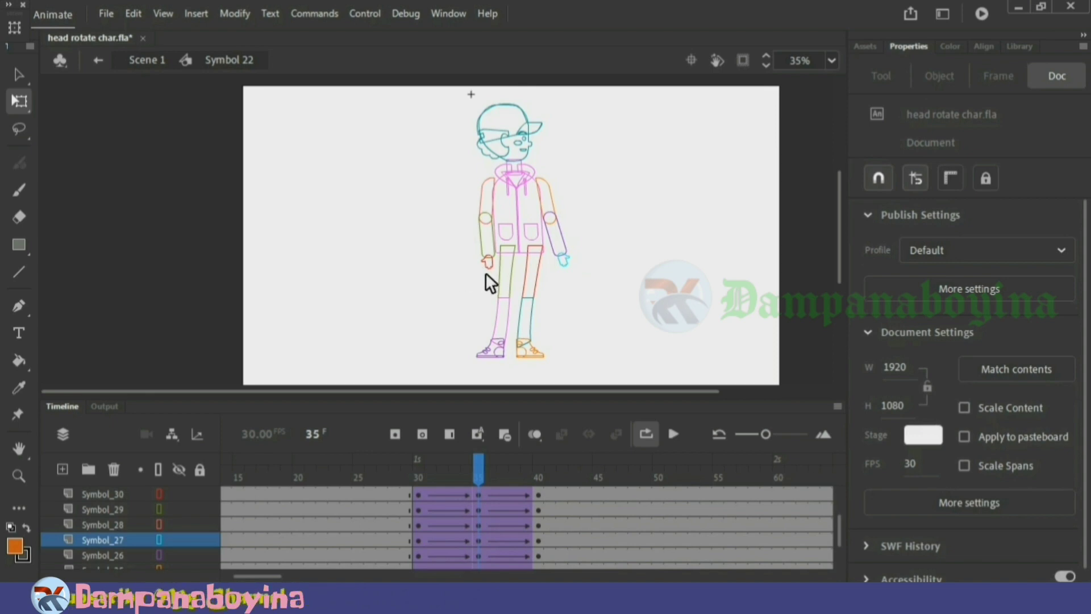
# Swing the left-side forearm and hand outward at frame 35 and nudge them right and up to meet the elbow.
pyautogui.click(488, 238)
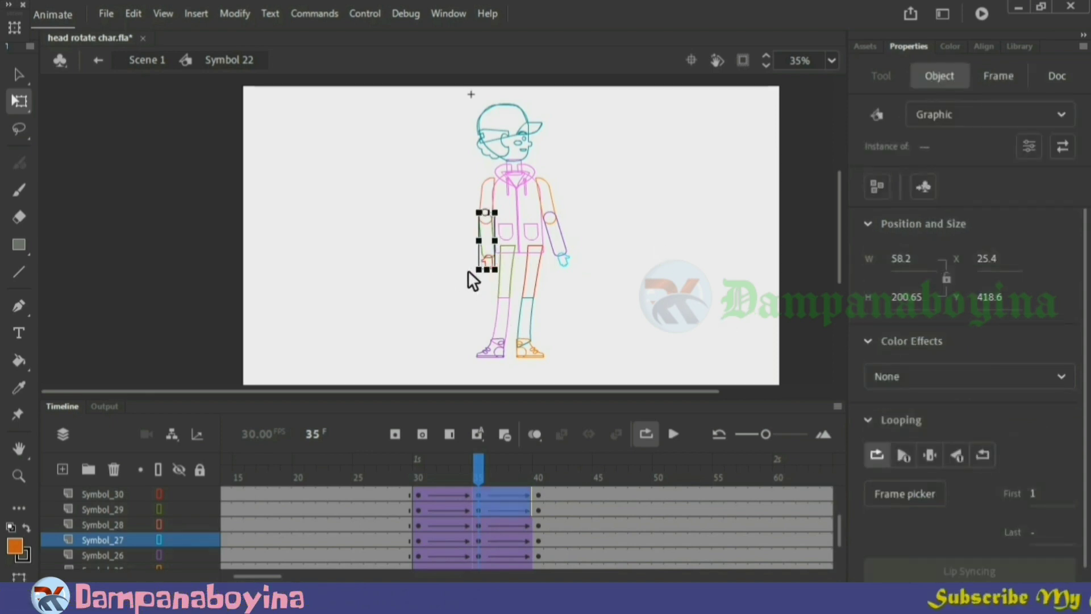
pyautogui.click(609, 304)
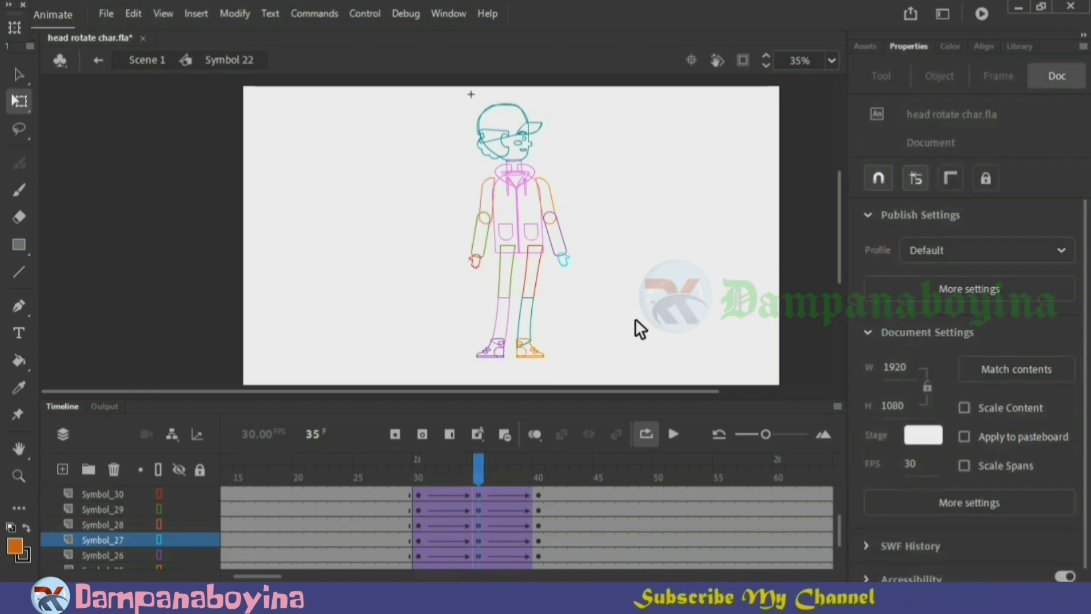
pyautogui.click(157, 471)
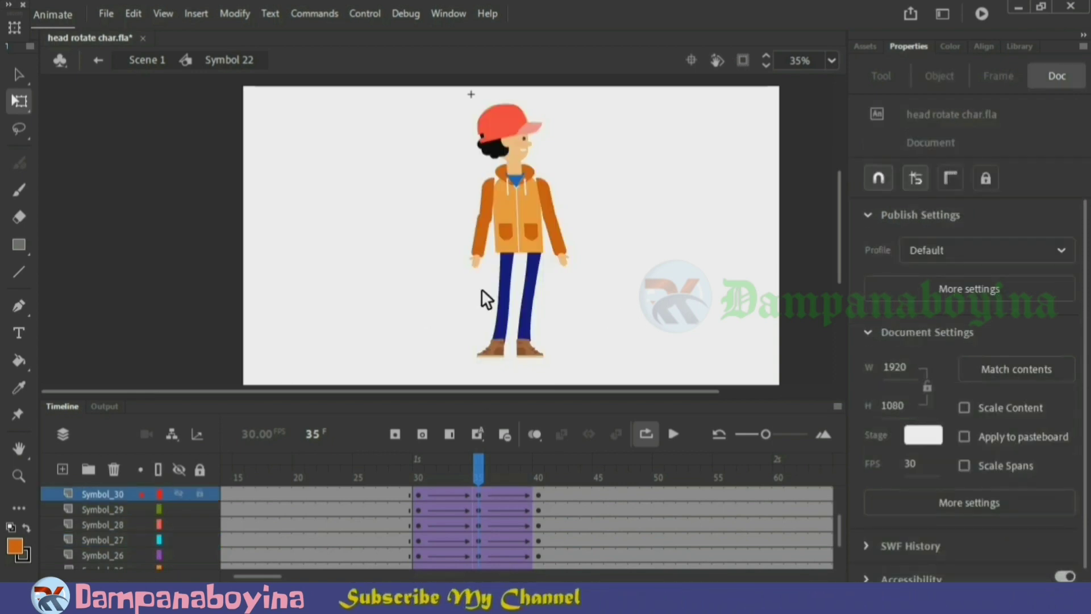
pyautogui.moveTo(483, 267); pyautogui.dragTo(459, 233)
pyautogui.click(158, 470)
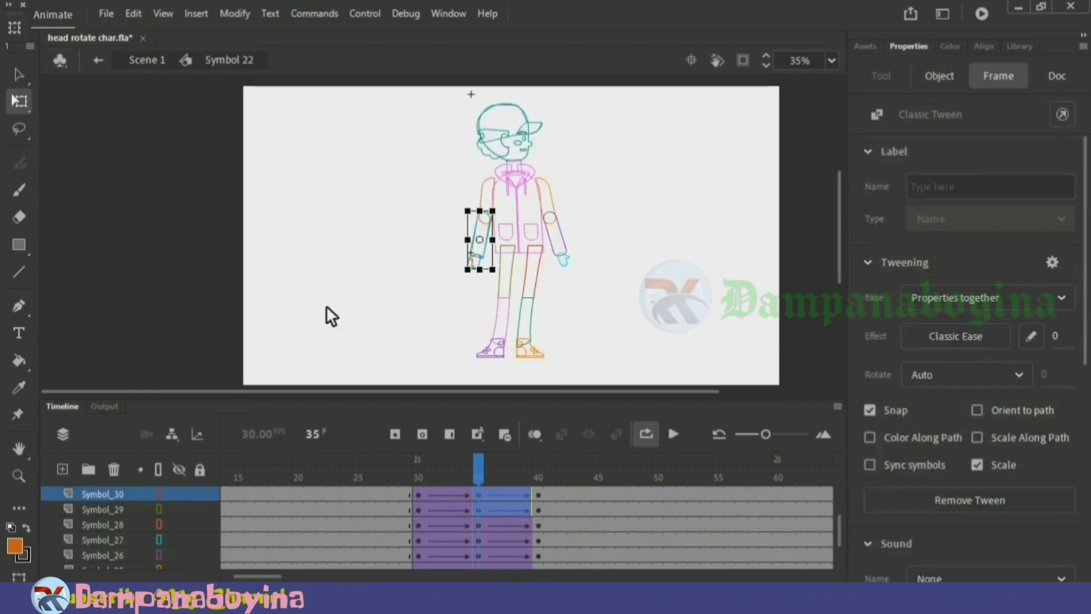
pyautogui.press('Right')
pyautogui.press('Right')
pyautogui.press('Up')
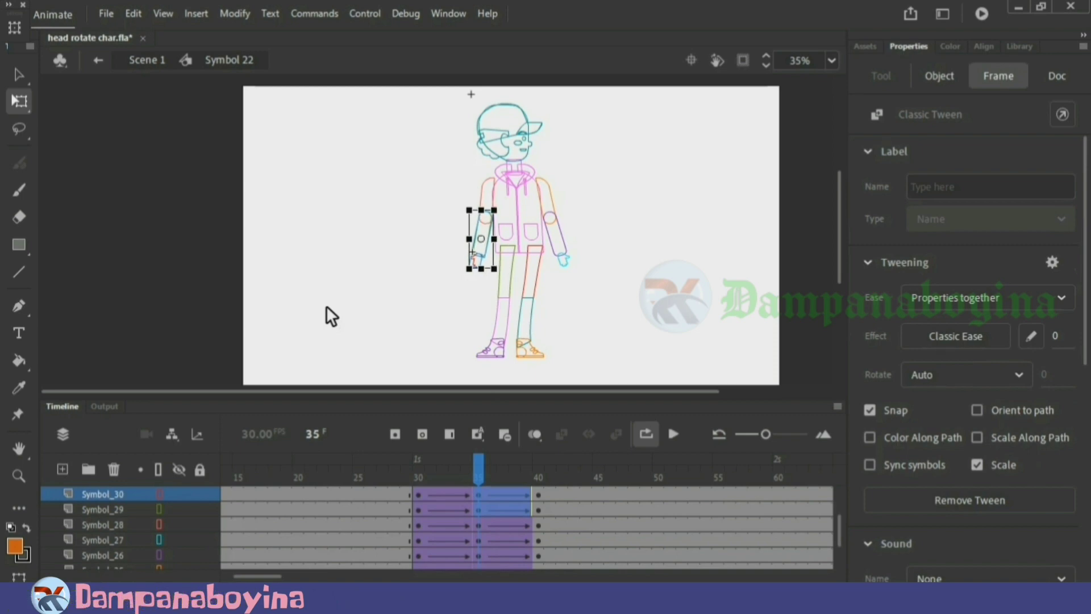
pyautogui.press('Right')
pyautogui.press('Right')
pyautogui.click(456, 291)
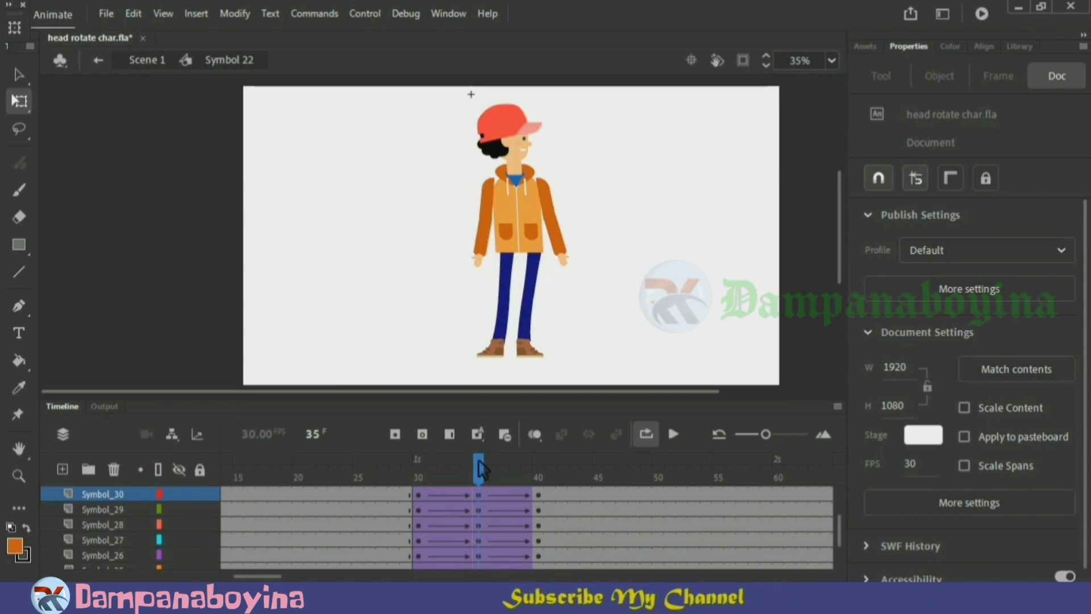
# Rotate the right-side forearm and hand upward at the elbow on frame 75.
pyautogui.moveTo(479, 461); pyautogui.dragTo(768, 467)
pyautogui.moveTo(281, 576); pyautogui.dragTo(319, 576)
pyautogui.moveTo(382, 463); pyautogui.dragTo(442, 463)
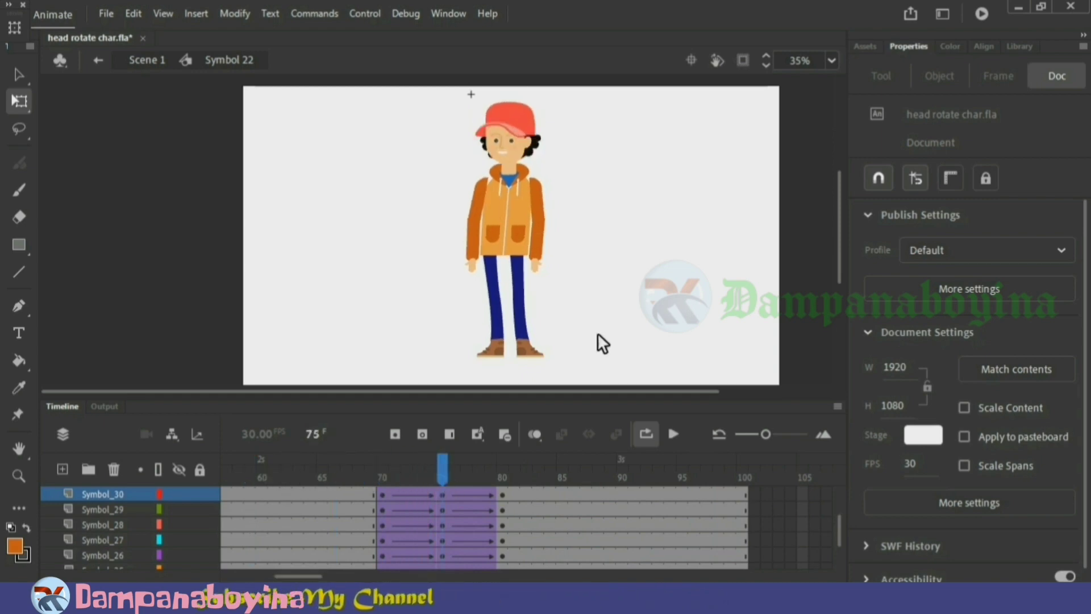
pyautogui.click(542, 221)
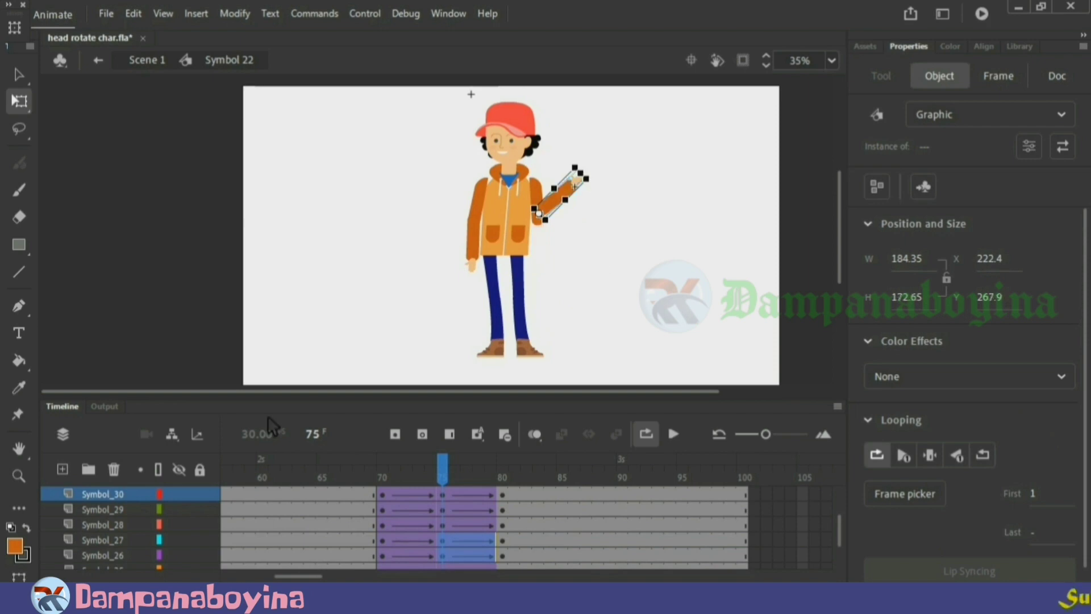
# In outline view, nudge the raised right-side forearm and hand down and left onto the elbow at frame 75.
pyautogui.click(158, 469)
pyautogui.press('Down')
pyautogui.press('Down')
pyautogui.press('Down')
pyautogui.press('Down')
pyautogui.press('Down')
pyautogui.press('Down')
pyautogui.press('Down')
pyautogui.press('Down')
pyautogui.press('Down')
pyautogui.press('Left')
pyautogui.press('Left')
pyautogui.press('Left')
pyautogui.press('Left')
pyautogui.press('Left')
pyautogui.press('Left')
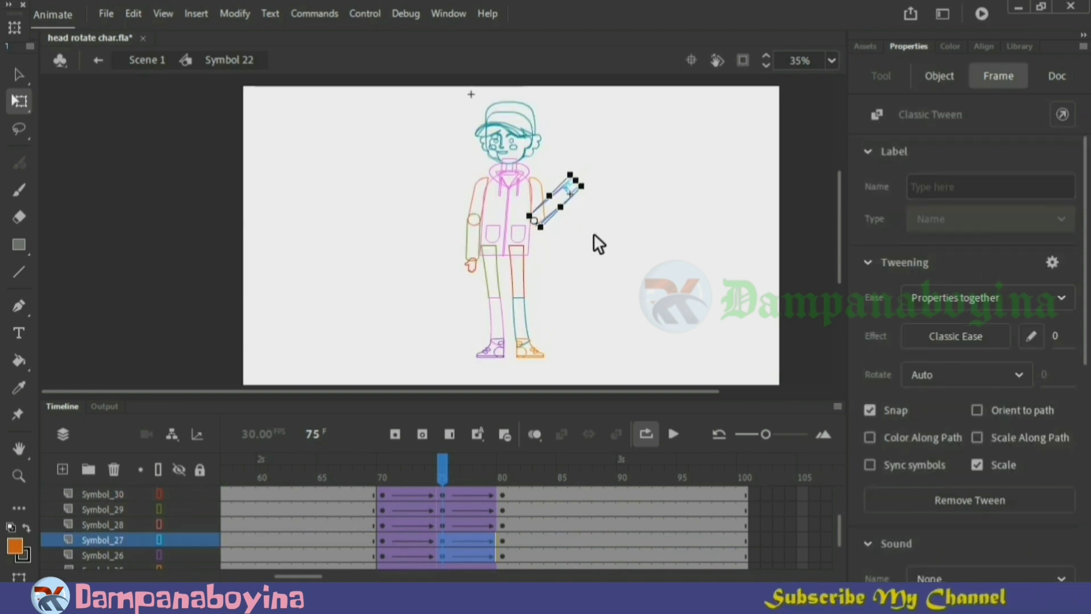
pyautogui.click(593, 233)
pyautogui.moveTo(581, 192); pyautogui.dragTo(560, 206)
pyautogui.click(599, 244)
# Raise the left-side forearm and hand outward at frame 75 and scrub back to frame 73 to check the arms.
pyautogui.moveTo(476, 277); pyautogui.dragTo(442, 227)
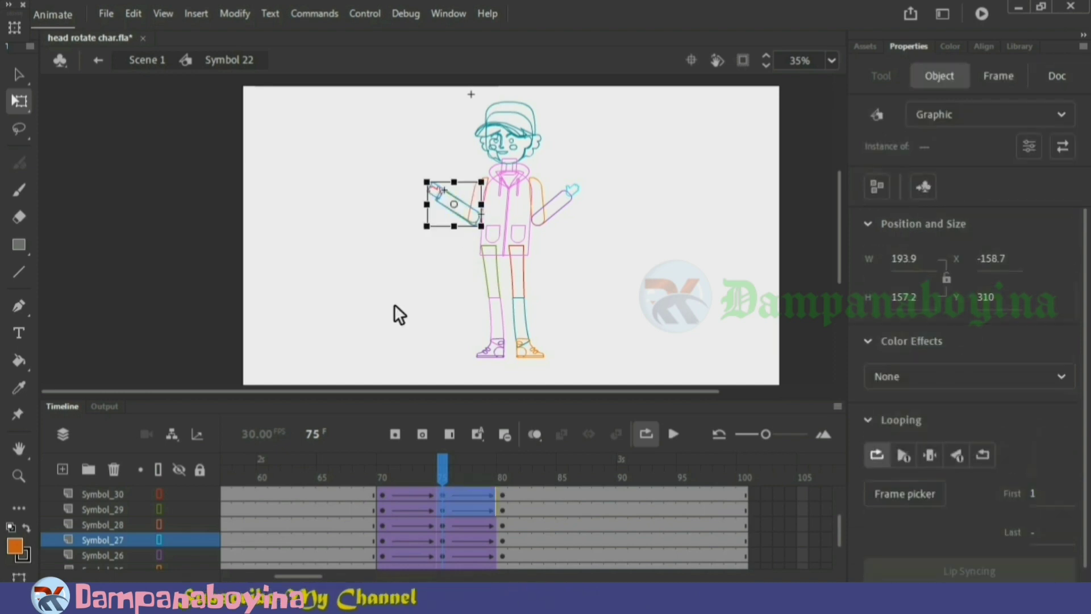
pyautogui.click(444, 279)
pyautogui.moveTo(445, 456); pyautogui.dragTo(429, 469)
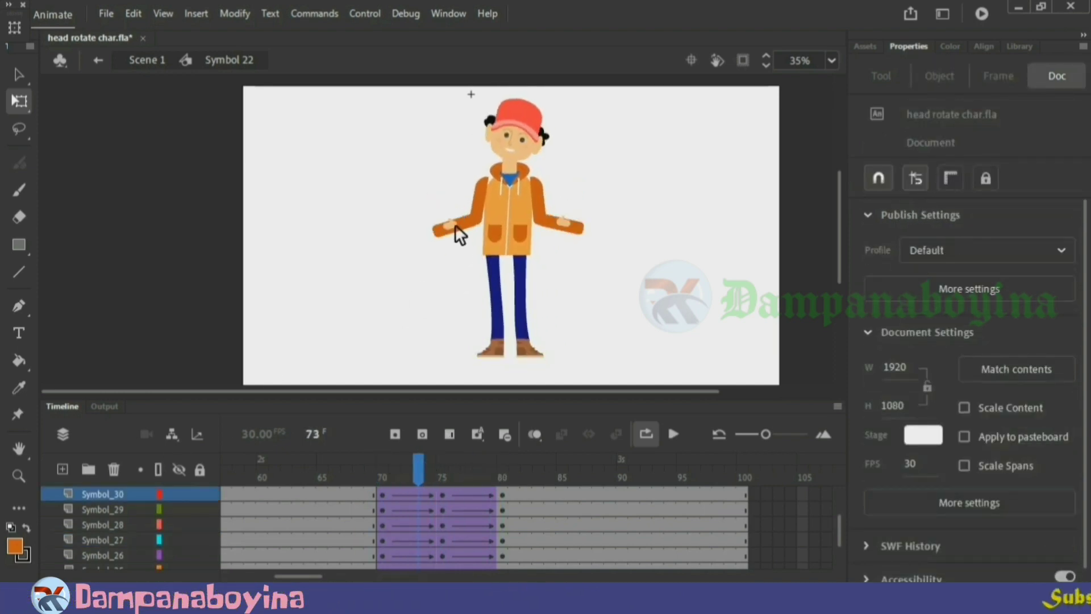
# Move the left-side hand, Symbol 30, out to the end of its forearm at frame 73.
pyautogui.hotkey('ctrl', '=')
pyautogui.click(296, 230)
pyautogui.click(293, 248)
pyautogui.click(283, 229)
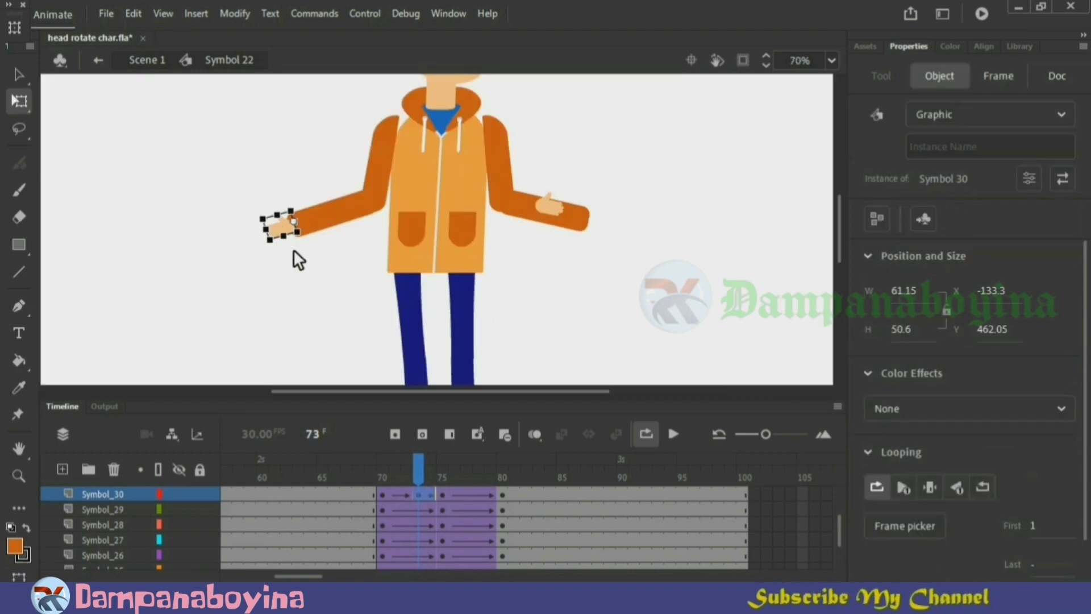
pyautogui.press('Left')
pyautogui.press('Left')
pyautogui.press('Left')
pyautogui.press('Down')
# Fine-tune the left-side hand's fit against the forearm at frame 73 using outline view.
pyautogui.click(293, 249)
pyautogui.click(158, 470)
pyautogui.click(280, 227)
pyautogui.press('Left')
pyautogui.press('Left')
pyautogui.press('Left')
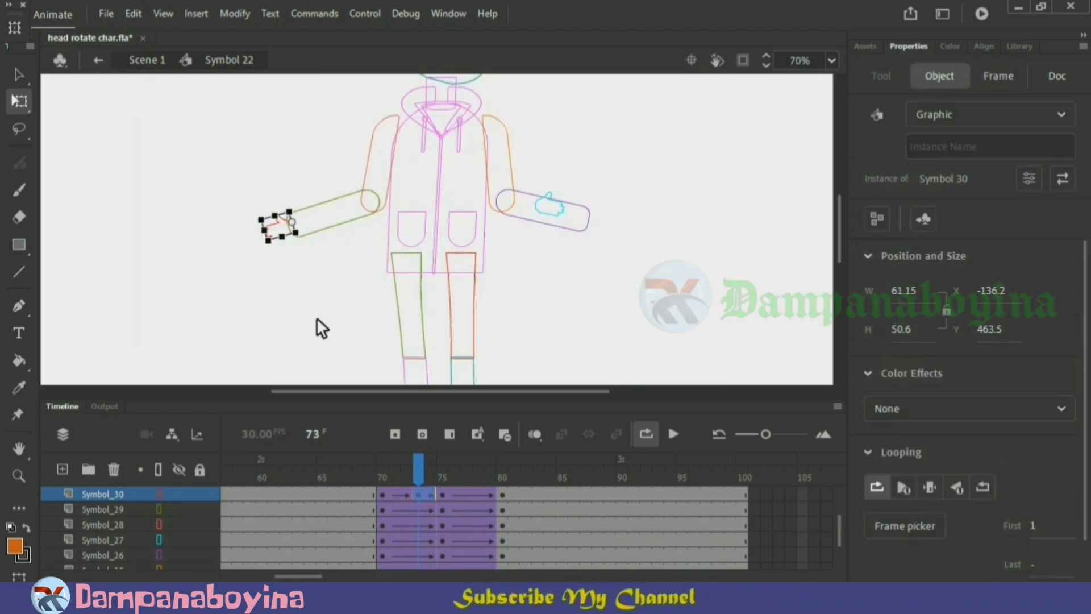
pyautogui.click(295, 247)
pyautogui.click(278, 227)
pyautogui.doubleClick(336, 224)
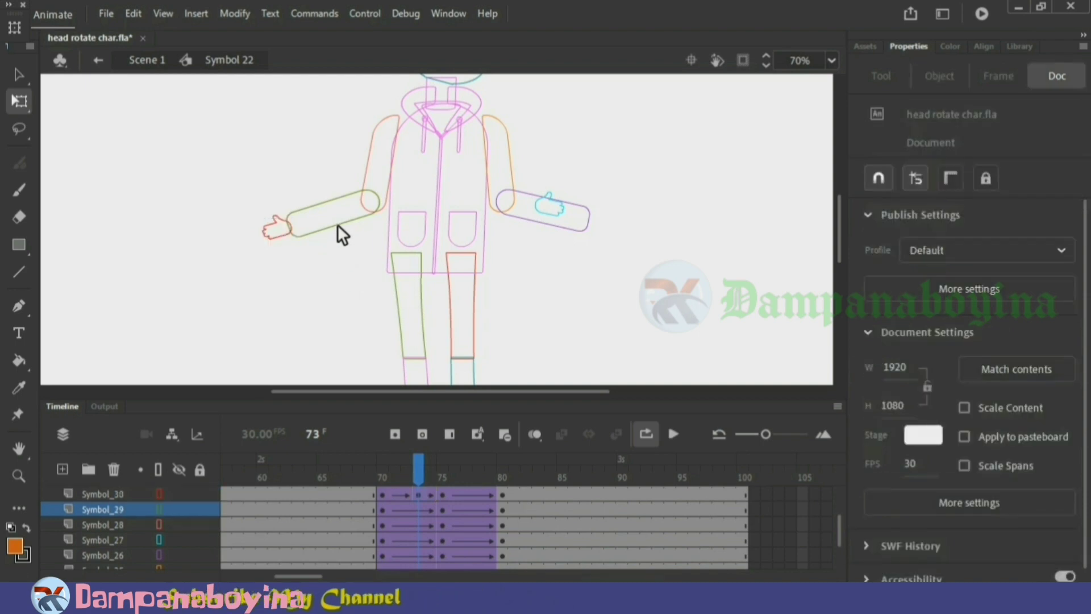
pyautogui.doubleClick(348, 306)
pyautogui.click(158, 469)
# Place the left-side hand at the end of its forearm on frame 71.
pyautogui.moveTo(526, 465); pyautogui.dragTo(489, 464)
pyautogui.click(492, 525)
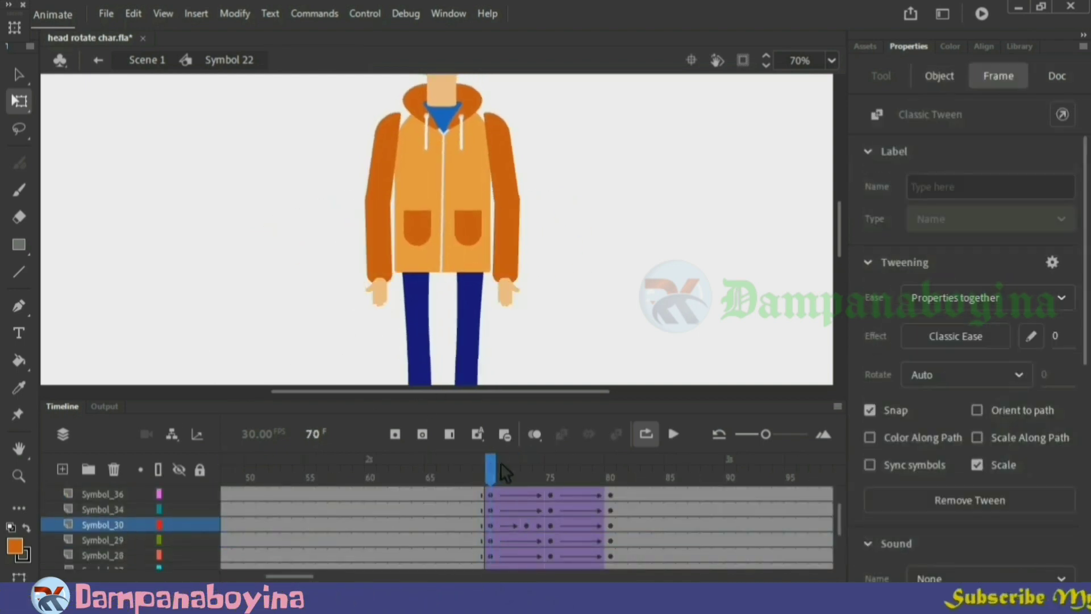
pyautogui.click(510, 524)
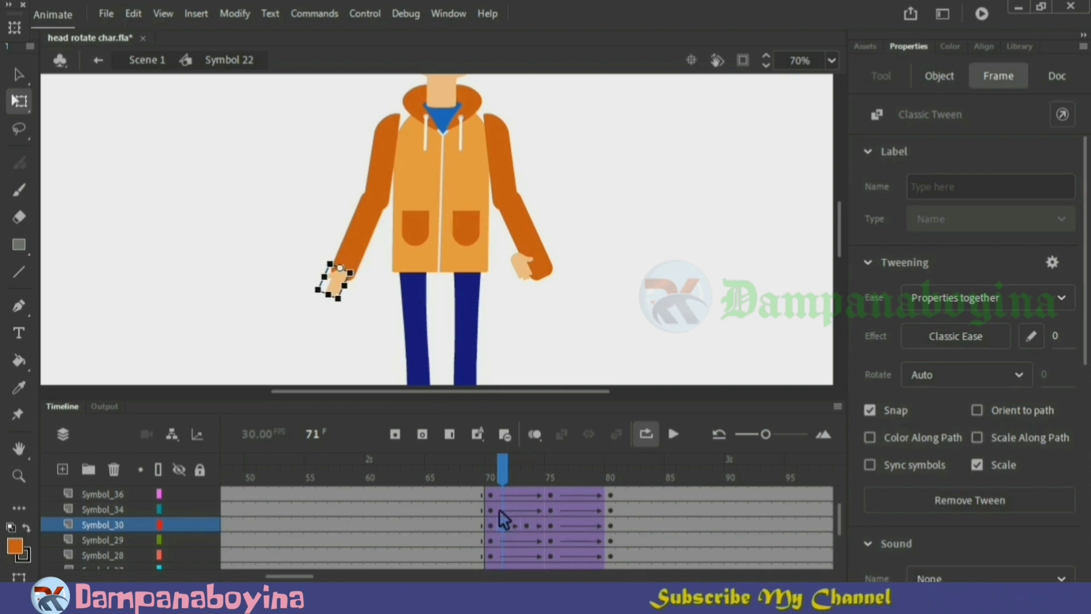
pyautogui.click(368, 246)
pyautogui.click(380, 291)
# Align the left-side forearm with its elbow at frame 71 in outline view and nudge its hand to X -56.4, Y 571.55.
pyautogui.click(158, 469)
pyautogui.moveTo(376, 275); pyautogui.dragTo(337, 291)
pyautogui.click(353, 341)
pyautogui.press('Right')
pyautogui.press('Right')
pyautogui.press('Right')
pyautogui.press('Right')
pyautogui.press('Right')
pyautogui.press('Down')
pyautogui.press('Down')
pyautogui.press('Down')
pyautogui.press('Down')
pyautogui.press('Down')
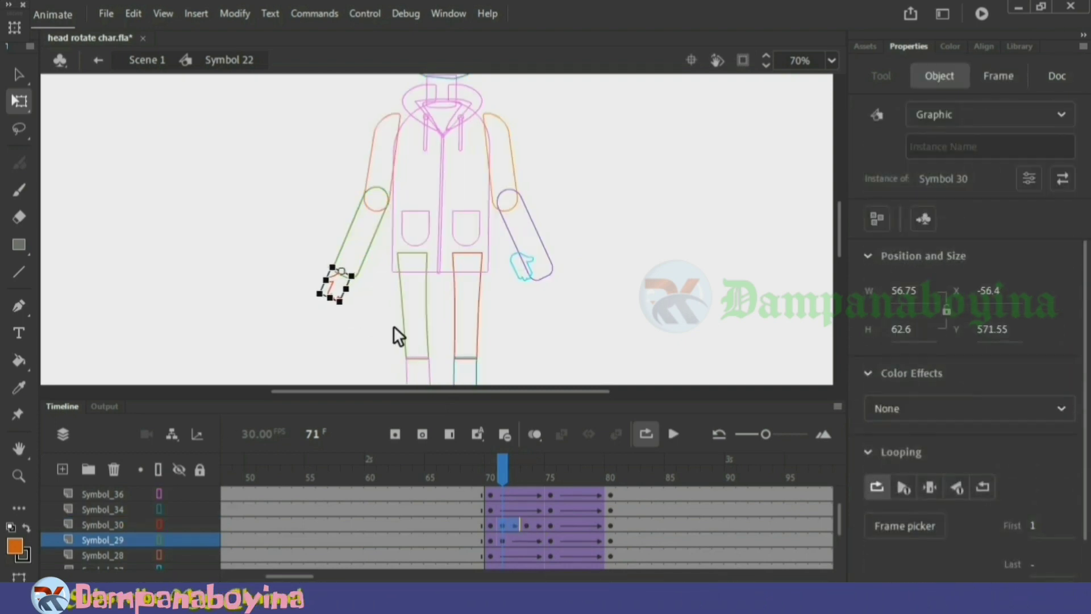
# Realign the right-side forearm with its elbow at frame 71 and bring its hand toward the cuff.
pyautogui.click(393, 325)
pyautogui.moveTo(558, 292)
pyautogui.mouseDown()
pyautogui.moveTo(531, 267)
pyautogui.moveTo(529, 247)
pyautogui.moveTo(545, 287)
pyautogui.mouseUp()
pyautogui.click(158, 470)
pyautogui.click(529, 291)
pyautogui.click(568, 318)
# Nudge the right-side hand down and right to X 299.1, Y 577.75 at frame 71, checking the fit in outline view.
pyautogui.click(158, 469)
pyautogui.press('Down')
pyautogui.press('Down')
pyautogui.press('Down')
pyautogui.press('Down')
pyautogui.press('Down')
pyautogui.press('Down')
pyautogui.press('Down')
pyautogui.press('Right')
pyautogui.press('Right')
pyautogui.press('Right')
pyautogui.press('Right')
pyautogui.press('Right')
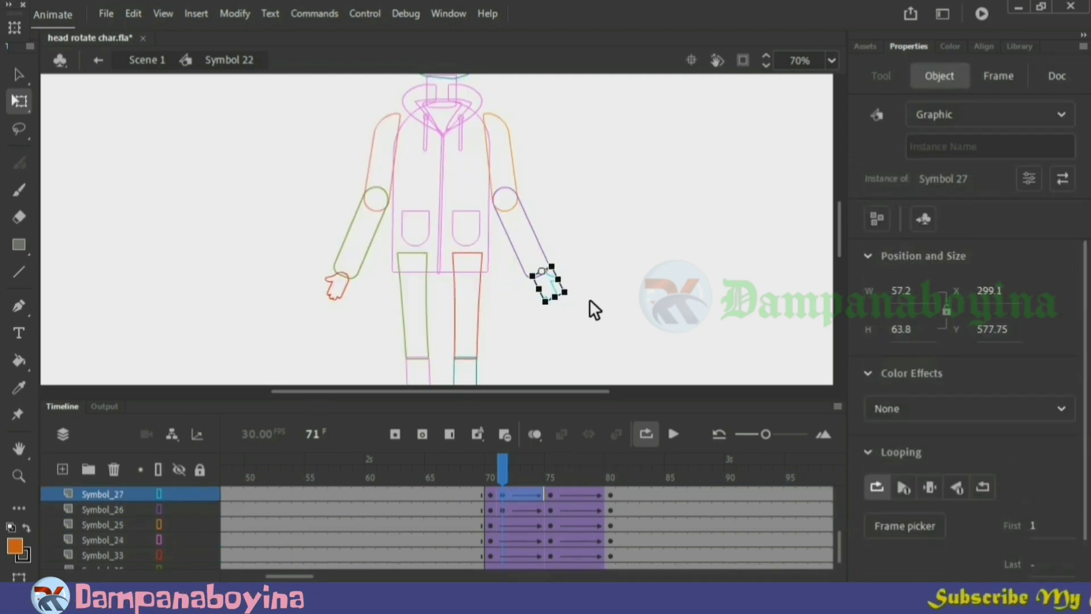
pyautogui.click(589, 299)
pyautogui.click(158, 469)
# Place the left-side hand at the end of its forearm on frame 72 and adjust the forearm to the elbow.
pyautogui.click(520, 472)
pyautogui.click(310, 263)
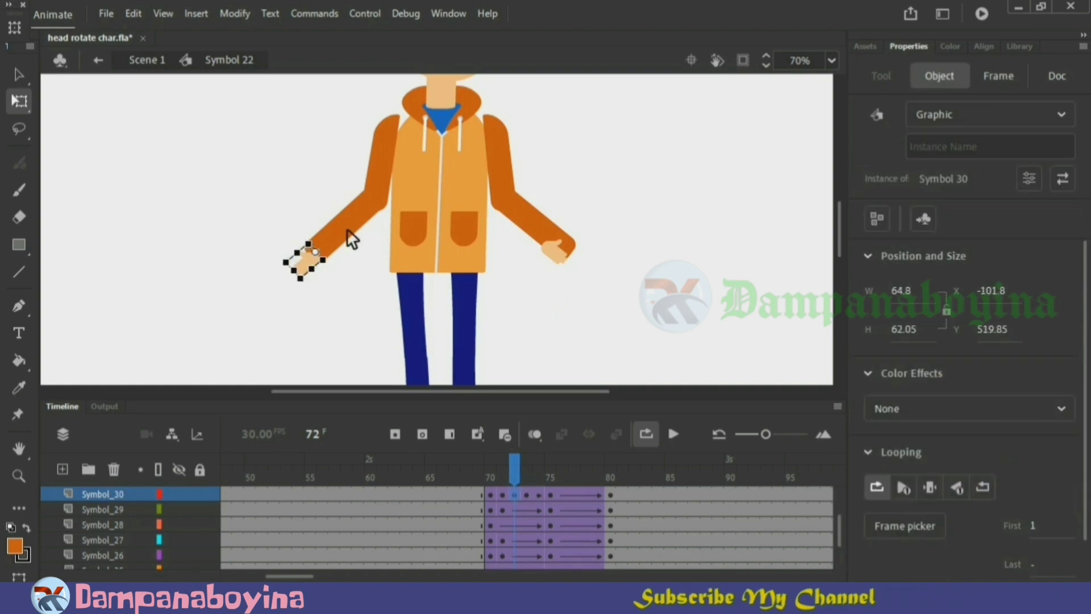
pyautogui.click(344, 229)
pyautogui.click(158, 469)
pyautogui.moveTo(360, 270); pyautogui.dragTo(292, 259)
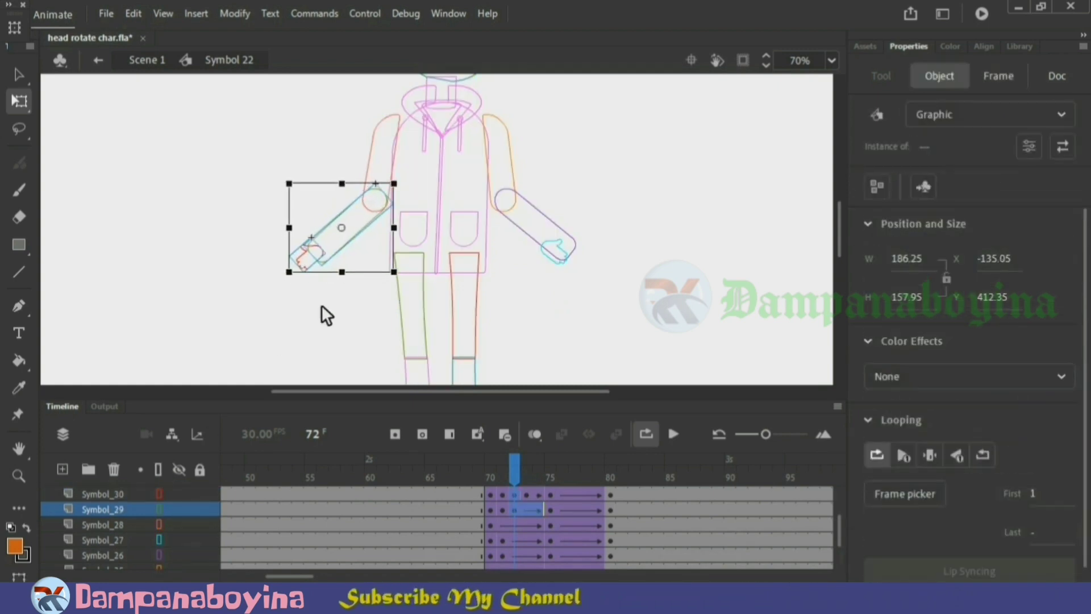
# Nudge the left-side hand at frame 72 to X -107.6, Y 514.05 in outline view and advance to frame 73.
pyautogui.click(309, 272)
pyautogui.press('Left')
pyautogui.press('Left')
pyautogui.press('Left')
pyautogui.press('Left')
pyautogui.press('Left')
pyautogui.press('Left')
pyautogui.press('Left')
pyautogui.press('Left')
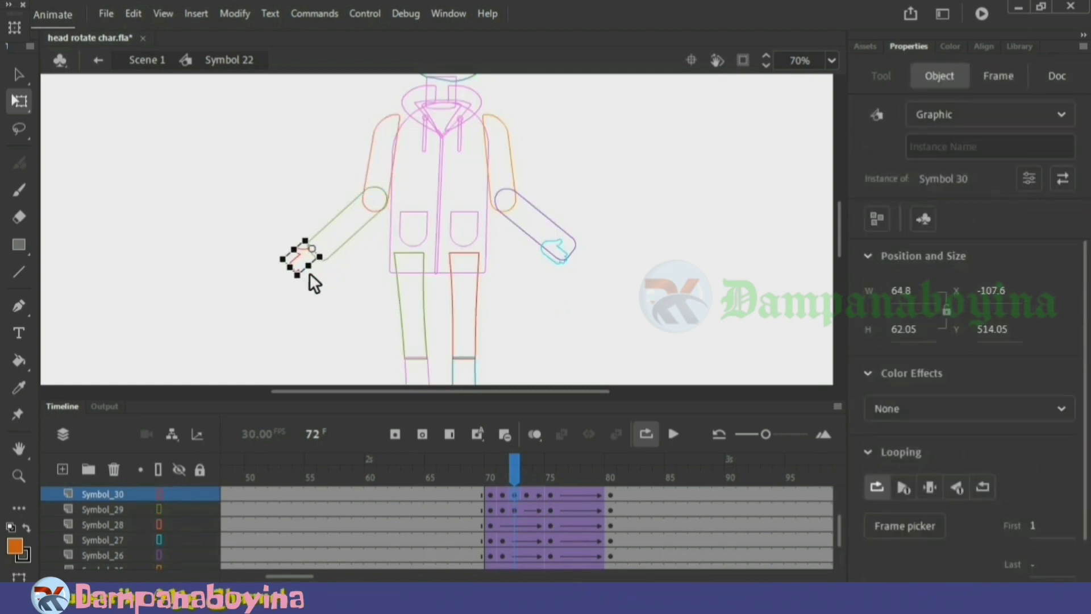
pyautogui.click(353, 339)
pyautogui.click(158, 469)
pyautogui.moveTo(479, 470); pyautogui.dragTo(526, 477)
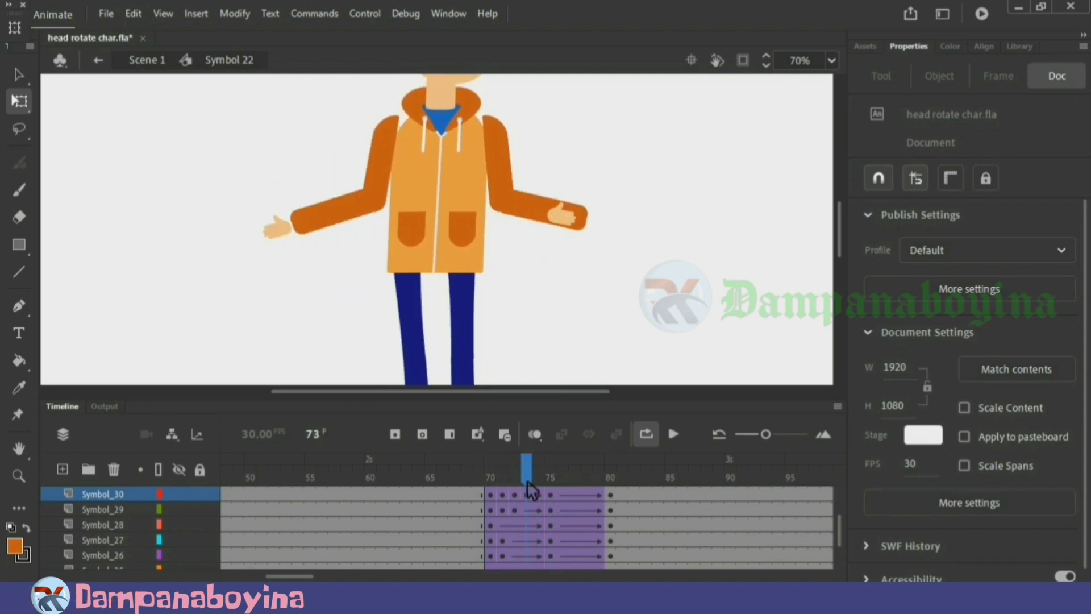
# Position the left-side hand beyond its forearm's cuff on frame 73.
pyautogui.click(526, 510)
pyautogui.click(514, 509)
pyautogui.click(515, 495)
pyautogui.click(527, 495)
pyautogui.click(347, 291)
pyautogui.click(278, 229)
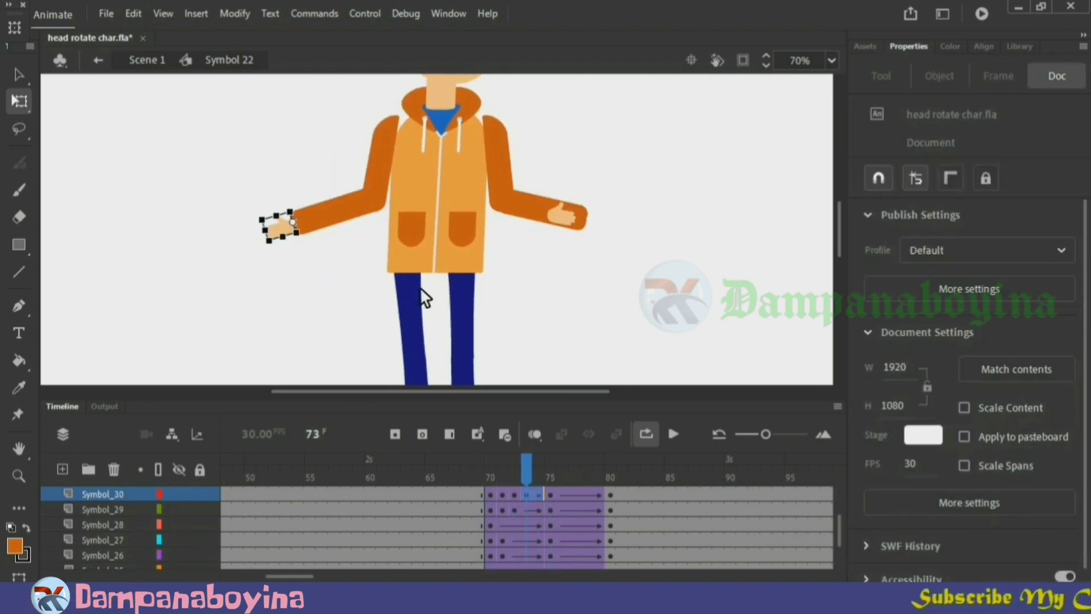
# Fine-tune both hands against their cuffs on frame 72, and shift the right-side hand outward along its forearm on frame 73.
pyautogui.click(349, 292)
pyautogui.moveTo(527, 468)
pyautogui.mouseDown()
pyautogui.moveTo(554, 466)
pyautogui.moveTo(505, 464)
pyautogui.moveTo(516, 465)
pyautogui.mouseUp()
pyautogui.click(585, 270)
pyautogui.moveTo(586, 270); pyautogui.dragTo(579, 265)
pyautogui.moveTo(302, 259); pyautogui.dragTo(307, 254)
pyautogui.click(530, 476)
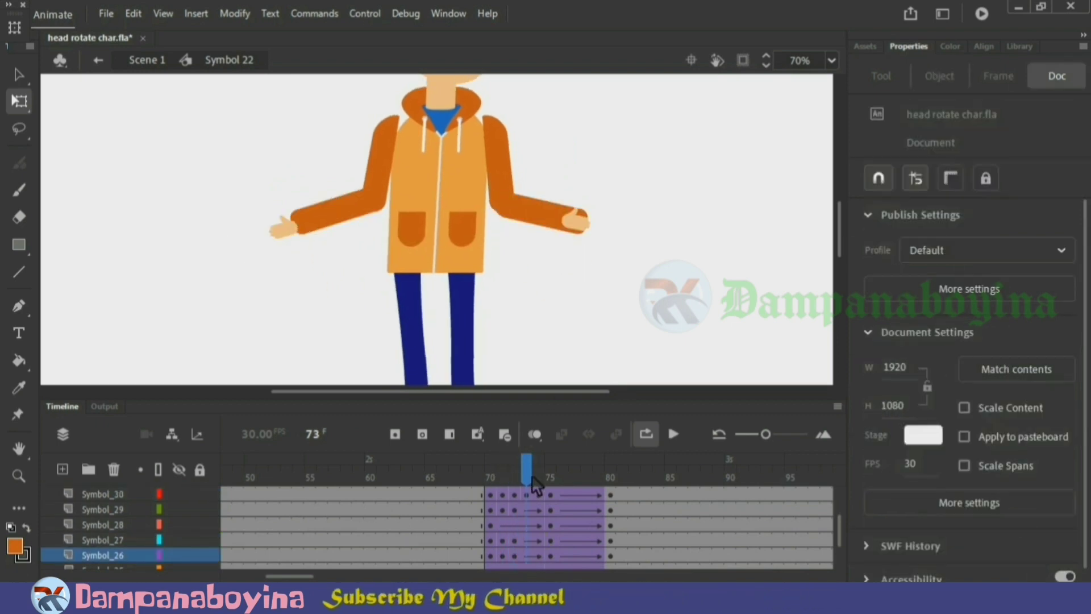
pyautogui.moveTo(580, 220)
pyautogui.mouseDown()
pyautogui.moveTo(600, 219)
pyautogui.moveTo(551, 223)
pyautogui.moveTo(591, 225)
pyautogui.mouseUp()
# Nudge the right-side forearm and hand together up and left on frame 72 to meet the elbow, using outline view.
pyautogui.moveTo(532, 474)
pyautogui.mouseDown()
pyautogui.moveTo(547, 458)
pyautogui.moveTo(516, 476)
pyautogui.mouseUp()
pyautogui.click(158, 470)
pyautogui.click(569, 278)
pyautogui.click(578, 257)
pyautogui.keyDown('shift'); pyautogui.click(549, 234); pyautogui.keyUp('shift')
pyautogui.press('Up')
pyautogui.press('Up')
pyautogui.press('Up')
pyautogui.press('Up')
pyautogui.press('Up')
pyautogui.press('Up')
pyautogui.press('Up')
pyautogui.press('Left')
pyautogui.press('Left')
pyautogui.press('Left')
pyautogui.press('Left')
pyautogui.press('Left')
pyautogui.press('Left')
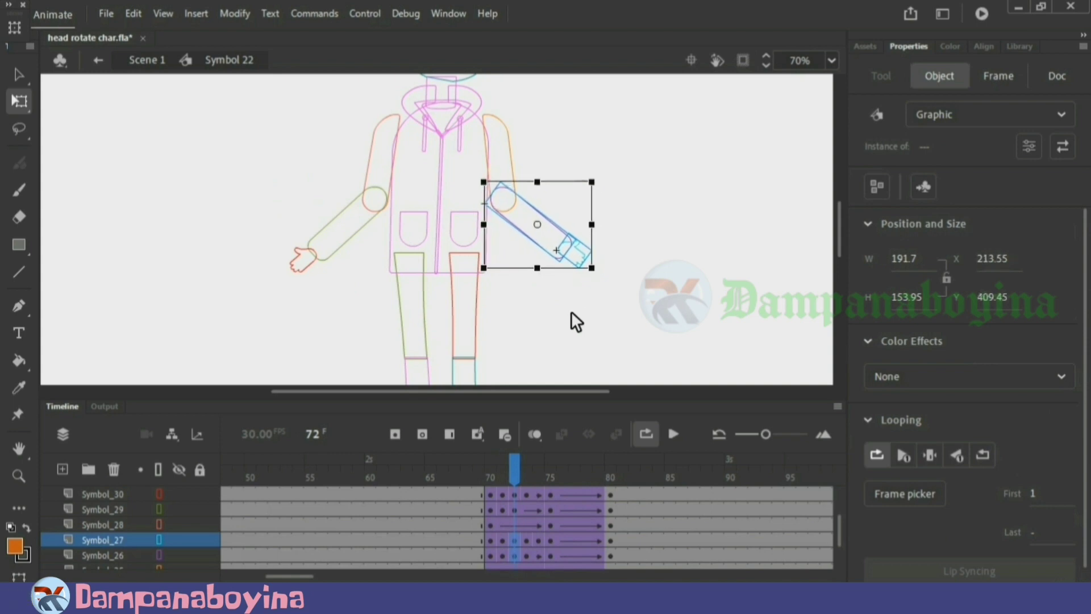
# Move the right-side hand on frame 72 to the forearm's cuff at X 349, Y 545.2.
pyautogui.click(571, 311)
pyautogui.moveTo(581, 261); pyautogui.dragTo(588, 267)
pyautogui.press('Left')
pyautogui.press('Up')
pyautogui.click(589, 267)
pyautogui.click(588, 265)
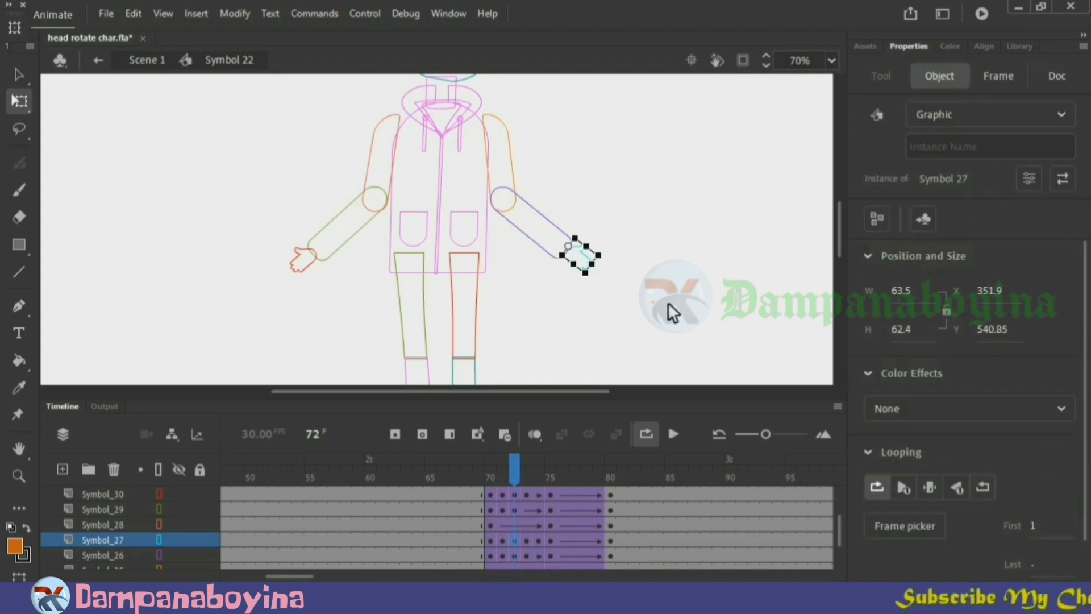
pyautogui.click(667, 302)
pyautogui.click(583, 263)
pyautogui.press('Left')
pyautogui.press('Left')
pyautogui.press('Down')
pyautogui.press('Down')
pyautogui.press('Down')
pyautogui.click(612, 299)
pyautogui.click(581, 267)
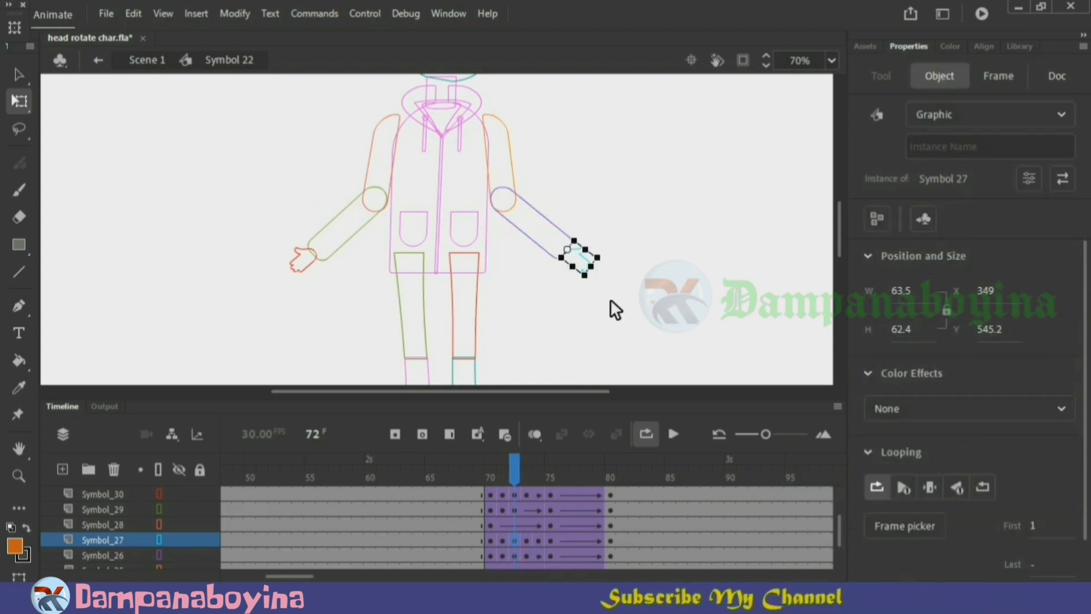
pyautogui.click(611, 300)
# Nudge the right-side forearm and hand on frame 73 up to the elbow, with the hand at X 374.2, Y 485.15.
pyautogui.click(524, 468)
pyautogui.click(592, 222)
pyautogui.keyDown('shift'); pyautogui.click(550, 213); pyautogui.keyUp('shift')
pyautogui.press('Up')
pyautogui.press('Up')
pyautogui.press('Up')
pyautogui.press('Right')
pyautogui.click(585, 274)
pyautogui.click(601, 226)
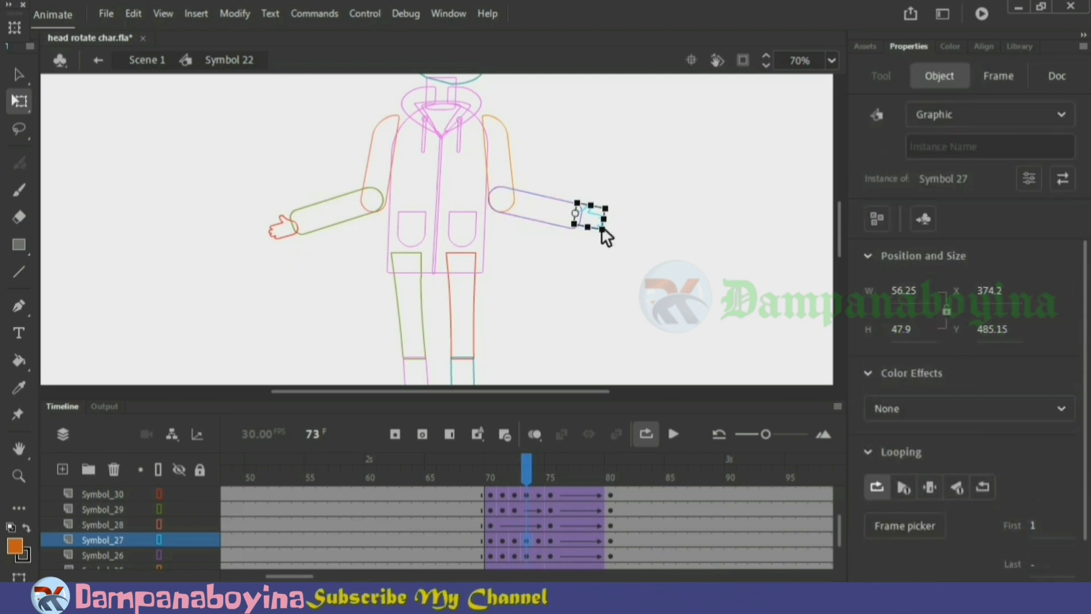
pyautogui.click(601, 284)
# Place the right-side hand at the end of its forearm on frame 74.
pyautogui.click(538, 471)
pyautogui.click(603, 186)
pyautogui.click(574, 256)
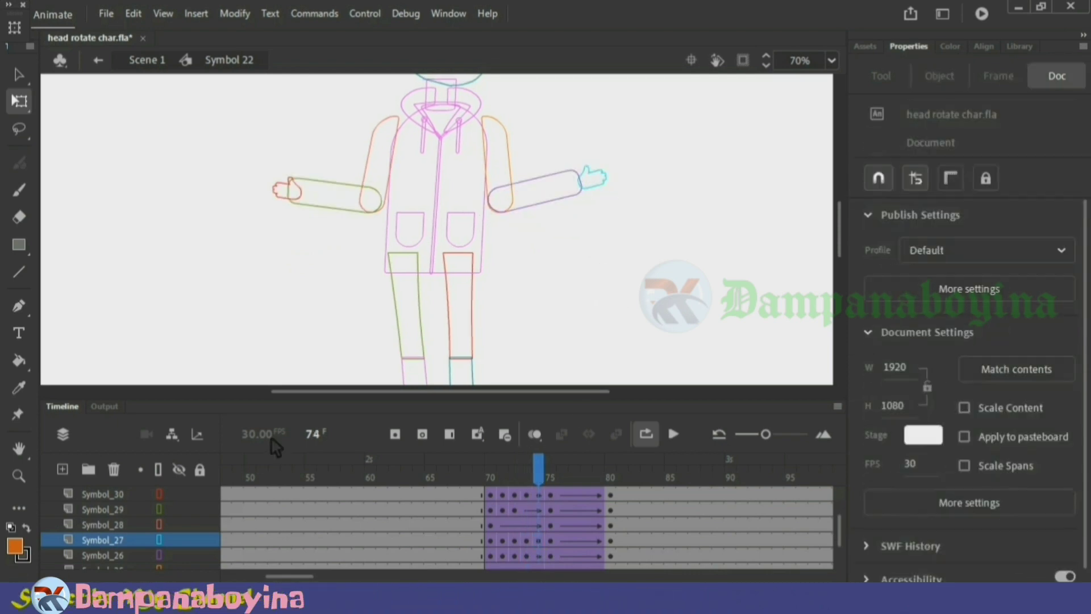
# Turn off outline view and move the left-side hand on frame 74 to its cuff at X -127.25, Y 404.8.
pyautogui.click(158, 469)
pyautogui.moveTo(288, 191); pyautogui.dragTo(281, 195)
pyautogui.click(296, 220)
pyautogui.click(280, 191)
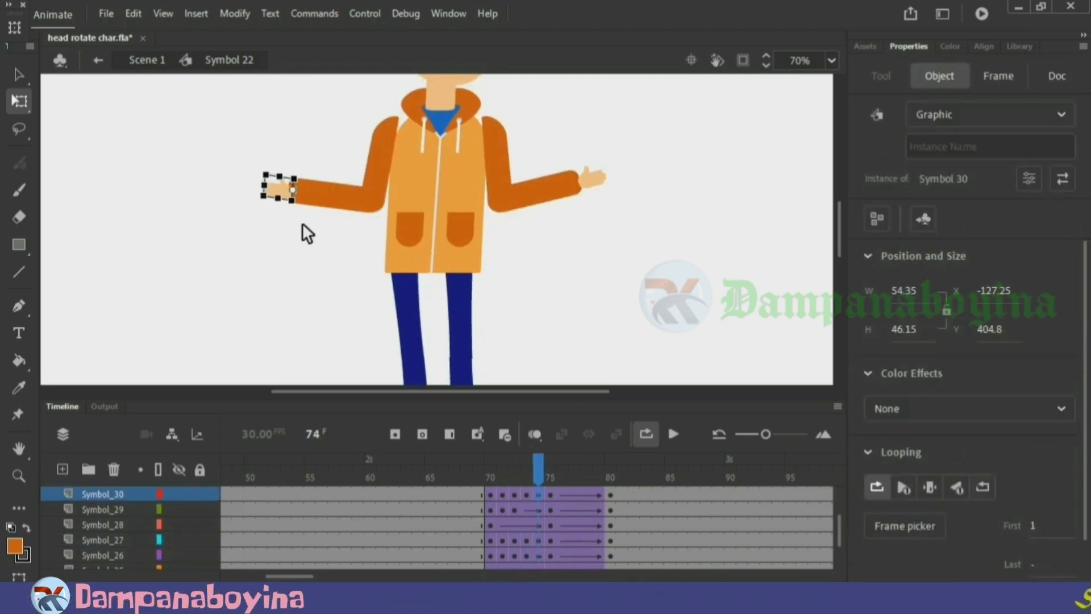
pyautogui.click(303, 225)
pyautogui.click(527, 470)
pyautogui.click(285, 228)
# Insert keyframes on frames 76 to 79 of the Symbol_30 hand and Symbol_29 forearm layers.
pyautogui.click(550, 477)
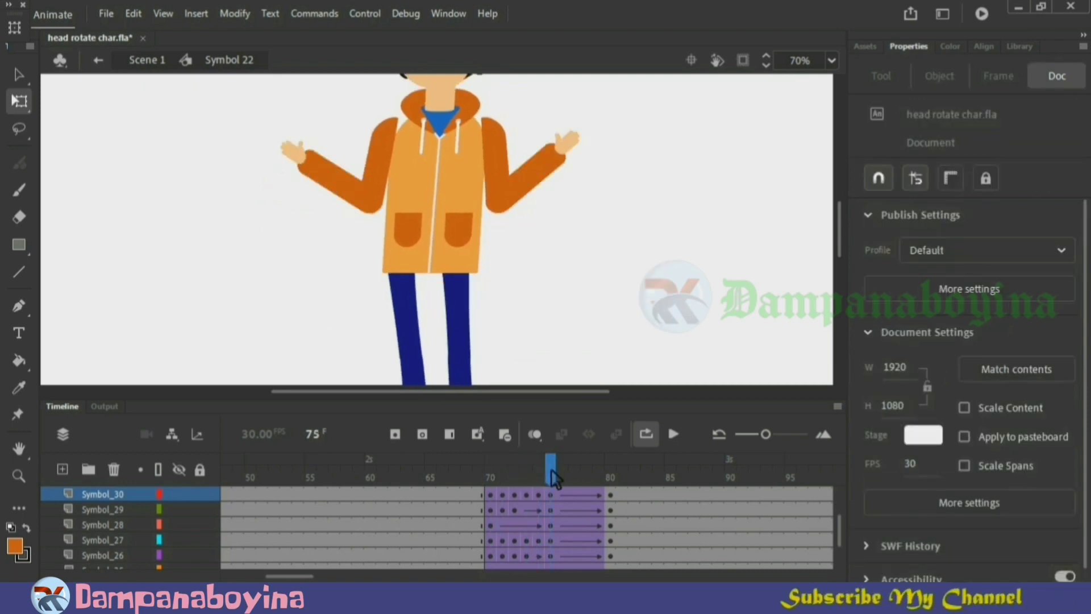
pyautogui.moveTo(568, 464)
pyautogui.mouseDown()
pyautogui.moveTo(597, 465)
pyautogui.moveTo(550, 465)
pyautogui.mouseUp()
pyautogui.click(567, 496)
pyautogui.press('F6')
pyautogui.press('F6')
pyautogui.press('F6')
pyautogui.press('F6')
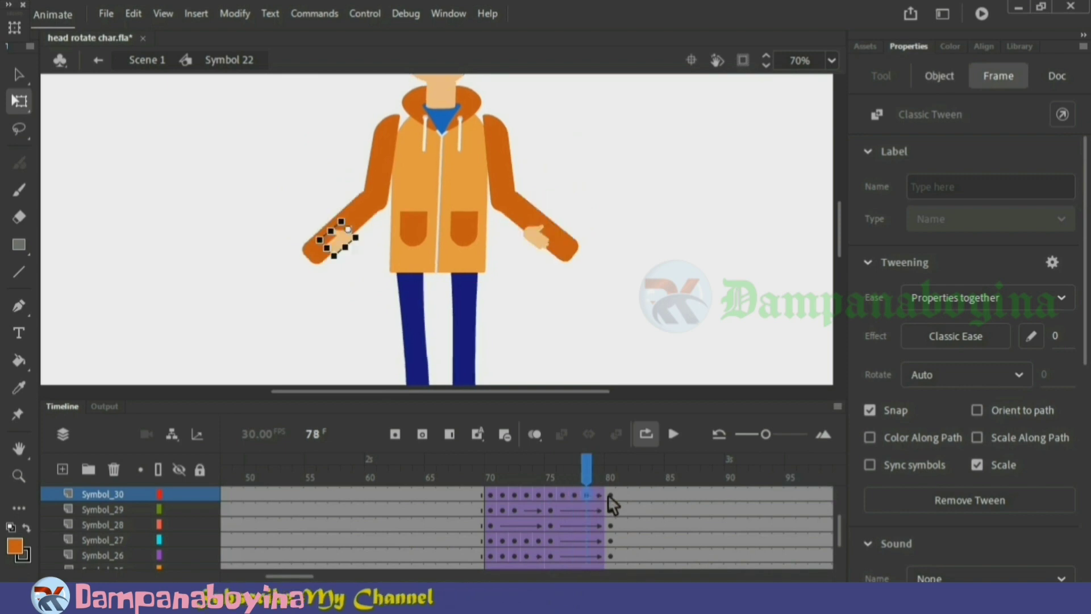
pyautogui.click(553, 511)
pyautogui.press('F6')
pyautogui.press('F6')
pyautogui.press('F6')
pyautogui.press('F6')
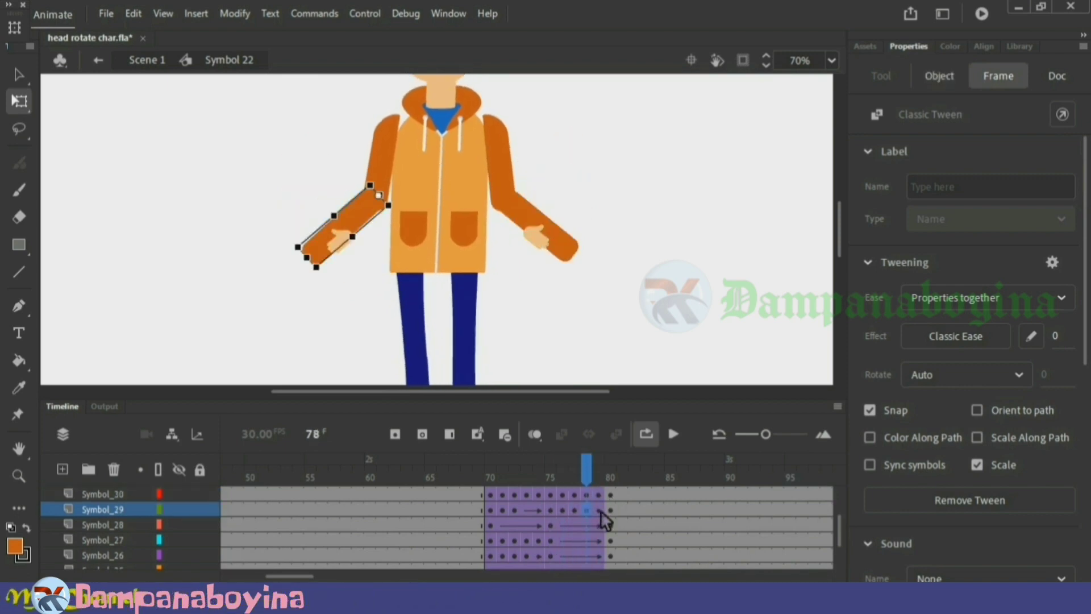
# Insert keyframes on frames 76 to 79 of the Symbol_27 hand and Symbol_26 forearm layers.
pyautogui.click(551, 541)
pyautogui.press('F6')
pyautogui.press('F6')
pyautogui.press('F6')
pyautogui.press('F6')
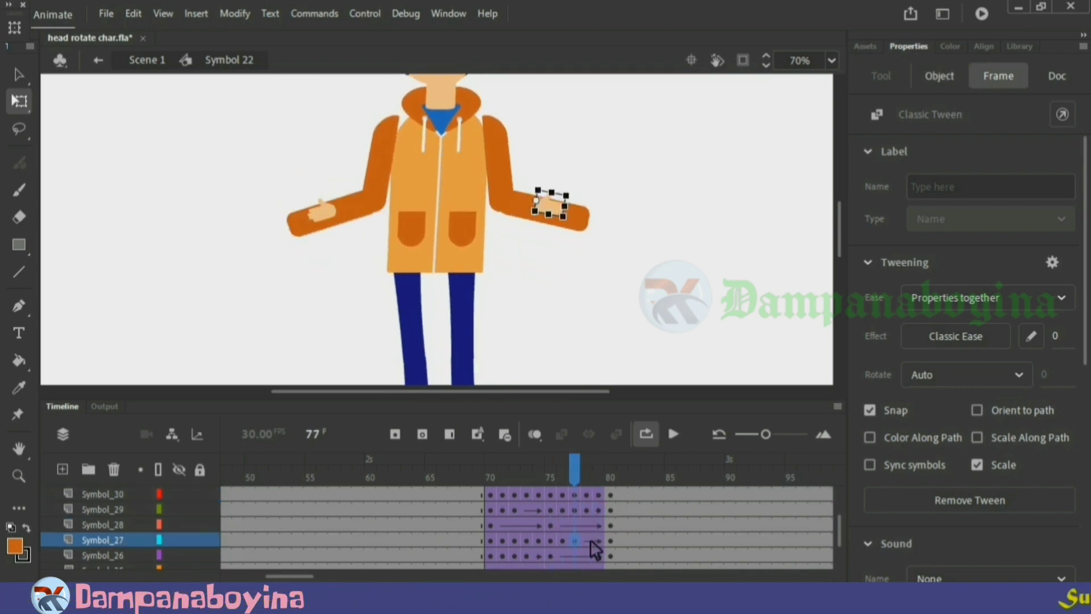
pyautogui.click(552, 556)
pyautogui.press('F6')
pyautogui.press('F6')
pyautogui.press('F6')
pyautogui.press('F6')
# Nudge the right-side forearm and hand up and left on frame 76 toward the elbow, working in outline view.
pyautogui.click(563, 476)
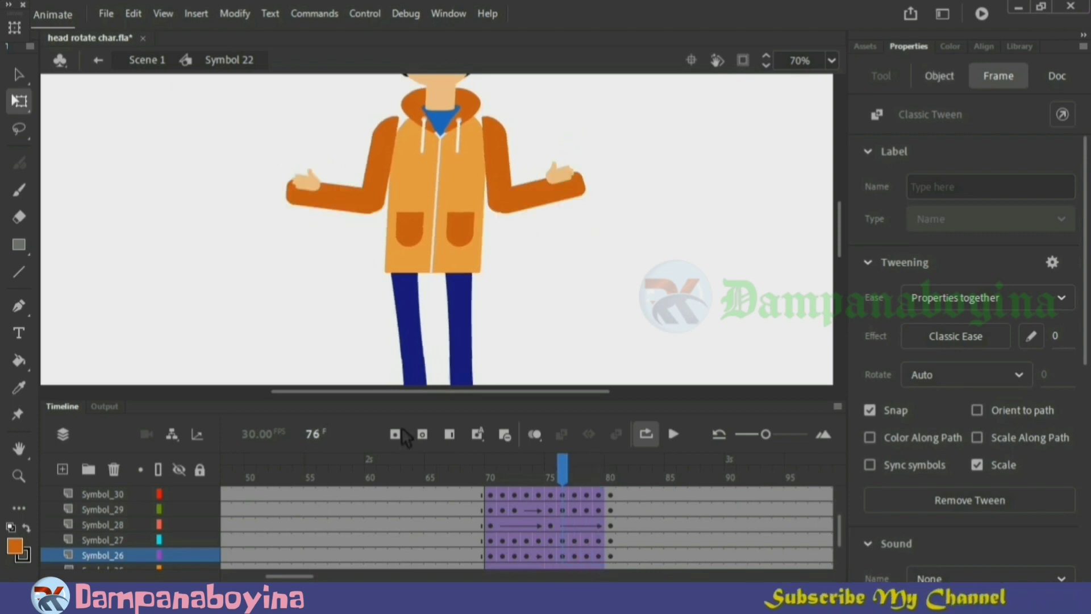
pyautogui.click(159, 469)
pyautogui.click(550, 477)
pyautogui.click(562, 476)
pyautogui.moveTo(537, 139); pyautogui.dragTo(603, 203)
pyautogui.press('Up')
pyautogui.press('Up')
pyautogui.press('Up')
pyautogui.press('Left')
pyautogui.press('Left')
pyautogui.press('Left')
pyautogui.press('Left')
pyautogui.press('Left')
pyautogui.press('Left')
pyautogui.press('Left')
pyautogui.press('Left')
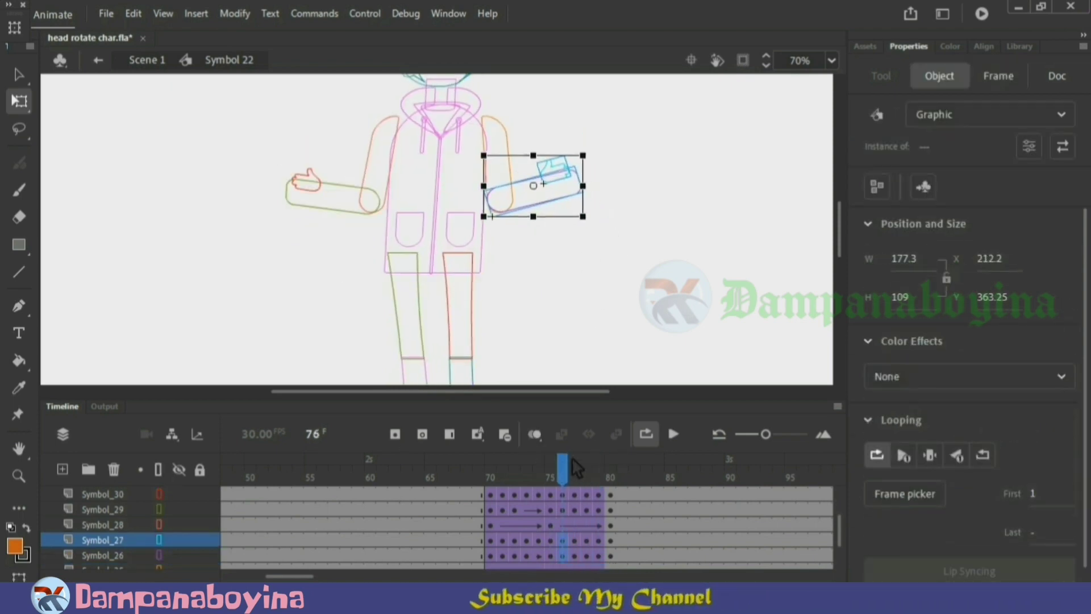
# Move the right-side hand on frame 76 out to the end of its forearm.
pyautogui.moveTo(566, 467)
pyautogui.mouseDown()
pyautogui.moveTo(552, 470)
pyautogui.moveTo(562, 470)
pyautogui.mouseUp()
pyautogui.click(569, 257)
pyautogui.click(555, 170)
pyautogui.click(571, 185)
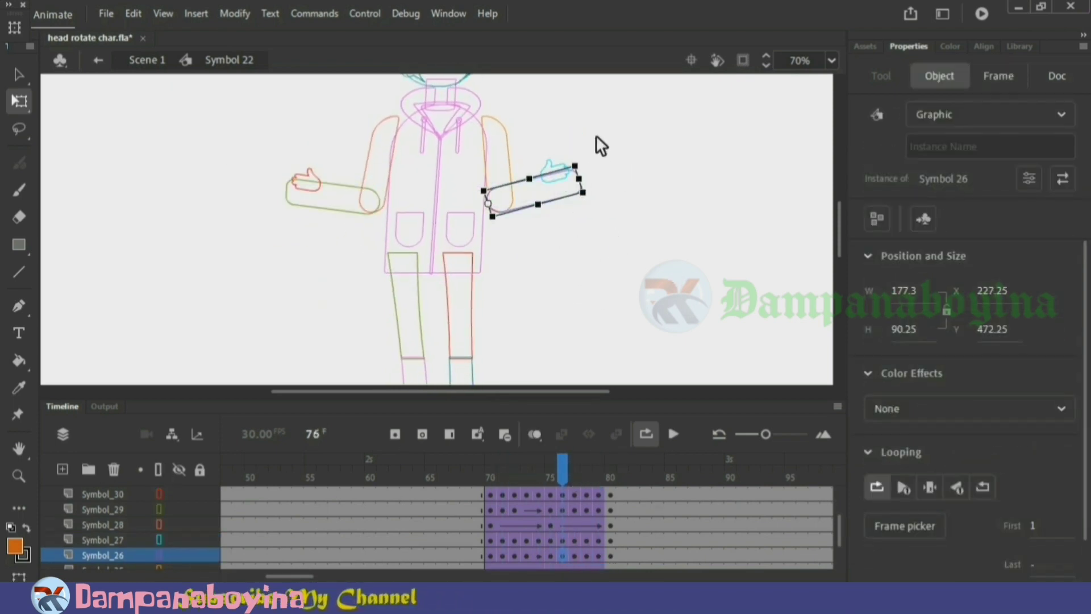
pyautogui.click(565, 176)
pyautogui.click(623, 214)
# Nudge the left-side forearm and hand right and up to the elbow on frame 76, and fit the hand to its cuff.
pyautogui.moveTo(334, 151); pyautogui.dragTo(281, 259)
pyautogui.press('Right')
pyautogui.press('Right')
pyautogui.press('Right')
pyautogui.press('Right')
pyautogui.press('Right')
pyautogui.press('Right')
pyautogui.press('Right')
pyautogui.press('Up')
pyautogui.press('Up')
pyautogui.click(293, 269)
pyautogui.click(322, 182)
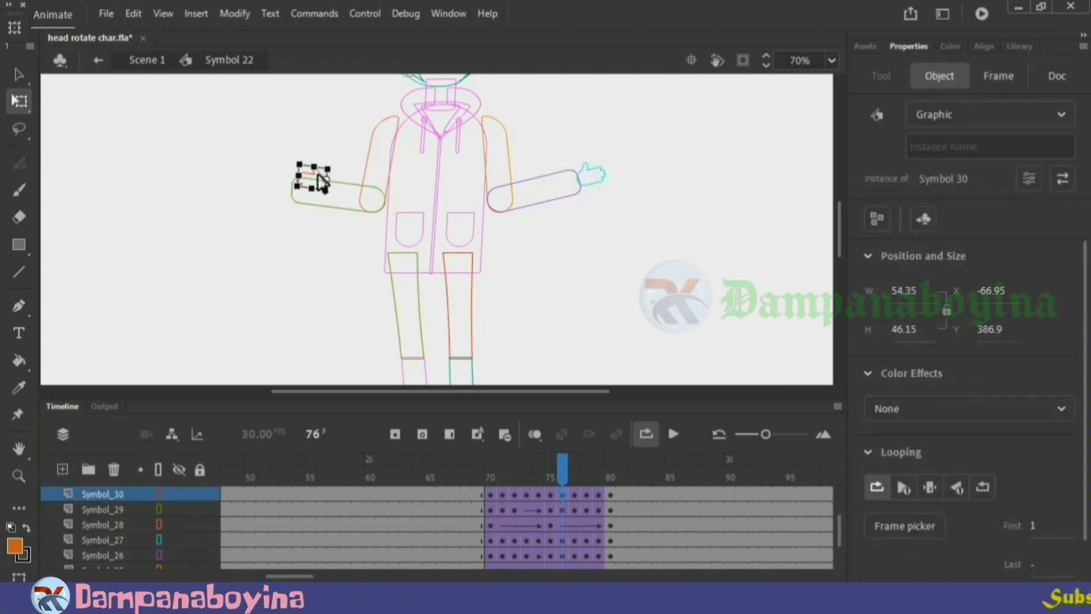
pyautogui.click(333, 242)
# Nudge the right-side forearm and hand left to the elbow on frame 77, and move the hand to the cuff.
pyautogui.click(576, 471)
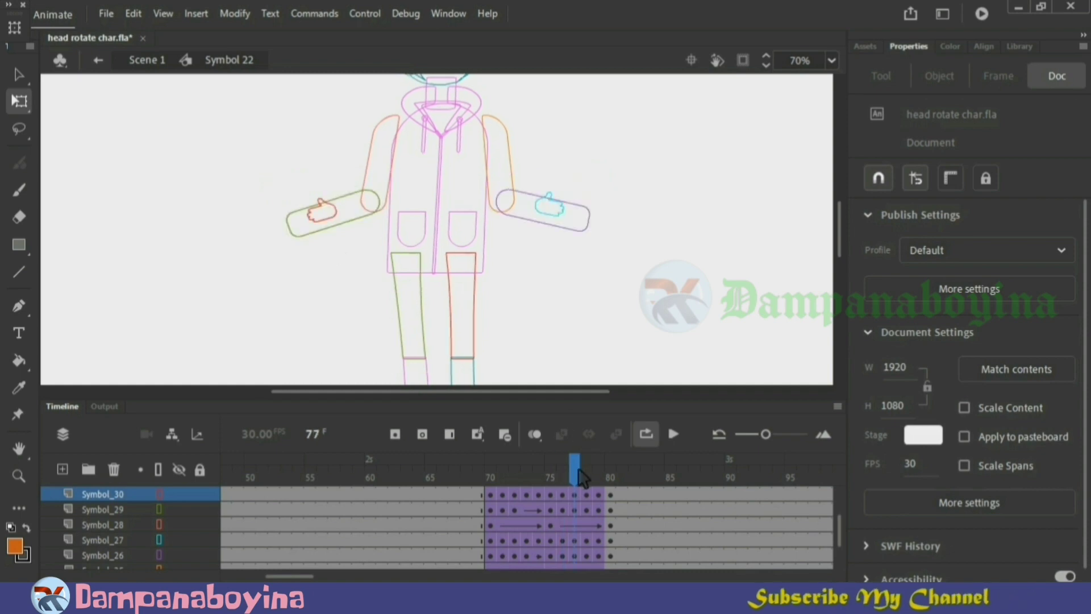
pyautogui.moveTo(585, 243); pyautogui.dragTo(533, 196)
pyautogui.press('Left')
pyautogui.press('Left')
pyautogui.press('Left')
pyautogui.press('Left')
pyautogui.press('Left')
pyautogui.press('Left')
pyautogui.press('Left')
pyautogui.press('Left')
pyautogui.press('Up')
pyautogui.click(623, 284)
pyautogui.click(559, 203)
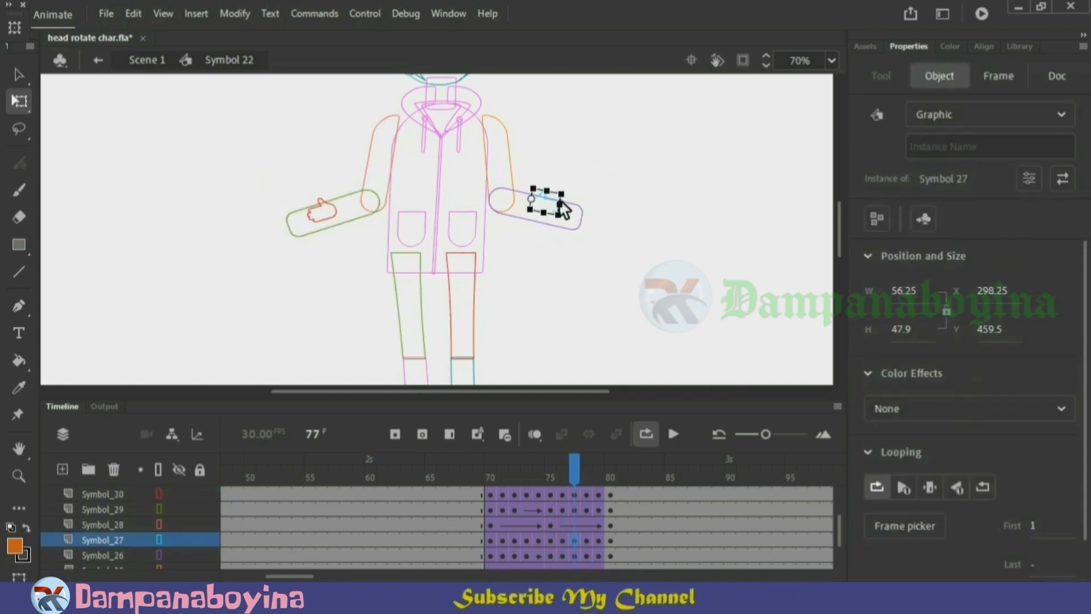
pyautogui.click(544, 285)
# Undo the misplaced forearm move on frame 77, and nudge the left-side forearm and hand together right and up to the elbow.
pyautogui.moveTo(333, 224); pyautogui.dragTo(307, 196)
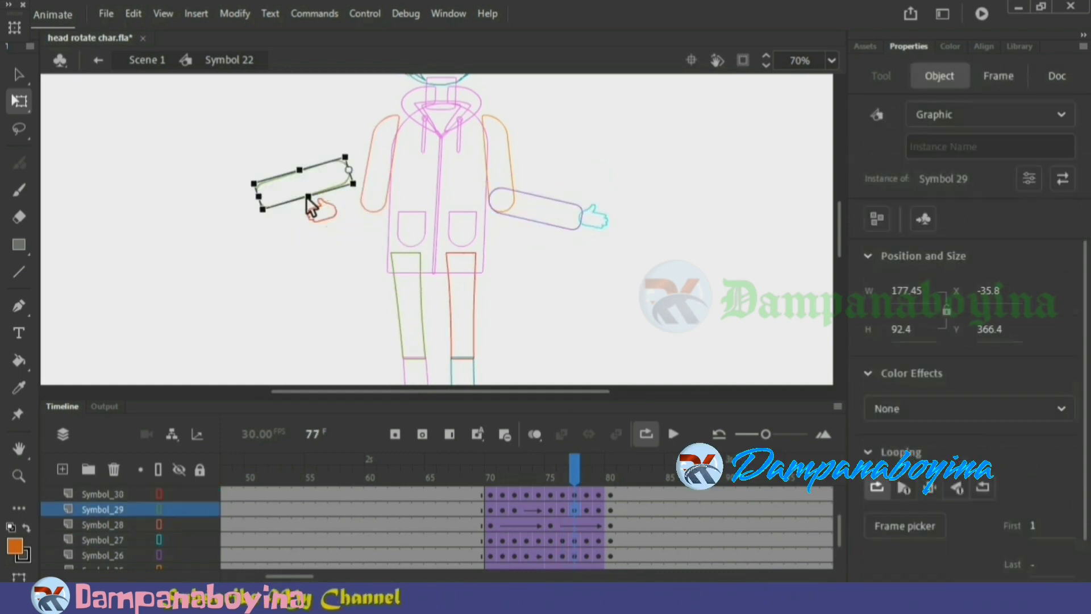
pyautogui.hotkey('ctrl', 'z')
pyautogui.moveTo(360, 236); pyautogui.dragTo(316, 205)
pyautogui.press('Right')
pyautogui.press('Right')
pyautogui.press('Right')
pyautogui.press('Right')
pyautogui.press('Right')
pyautogui.press('Right')
pyautogui.press('Right')
pyautogui.press('Right')
pyautogui.press('Right')
pyautogui.press('Right')
pyautogui.press('Up')
pyautogui.press('Up')
pyautogui.press('Up')
pyautogui.press('Up')
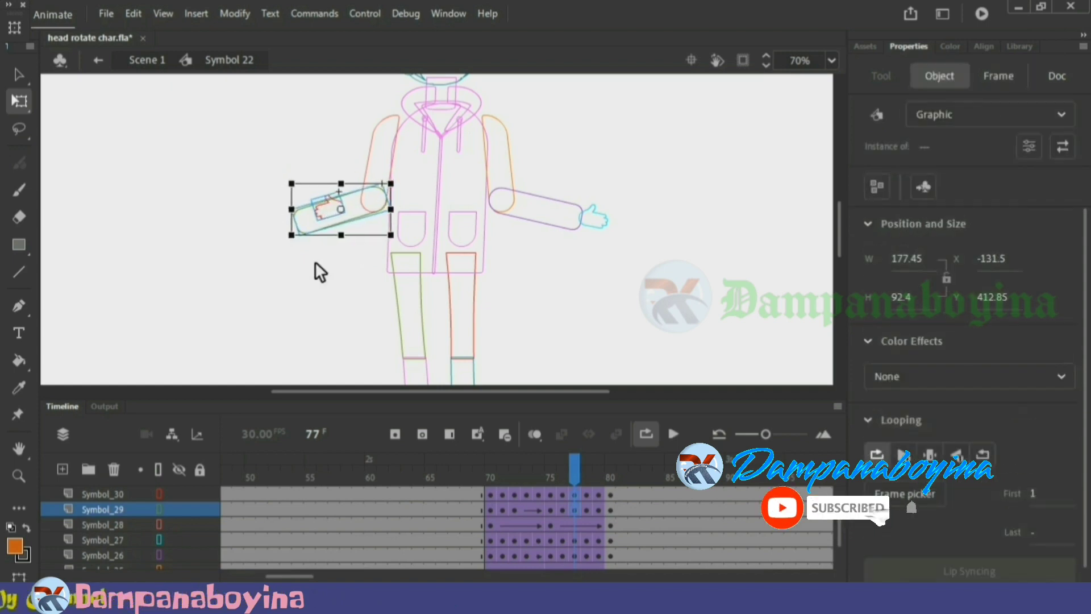
# Move the left-side hand on frame 77 down and left to the end of its forearm.
pyautogui.click(348, 220)
pyautogui.click(349, 236)
pyautogui.click(331, 218)
pyautogui.click(328, 214)
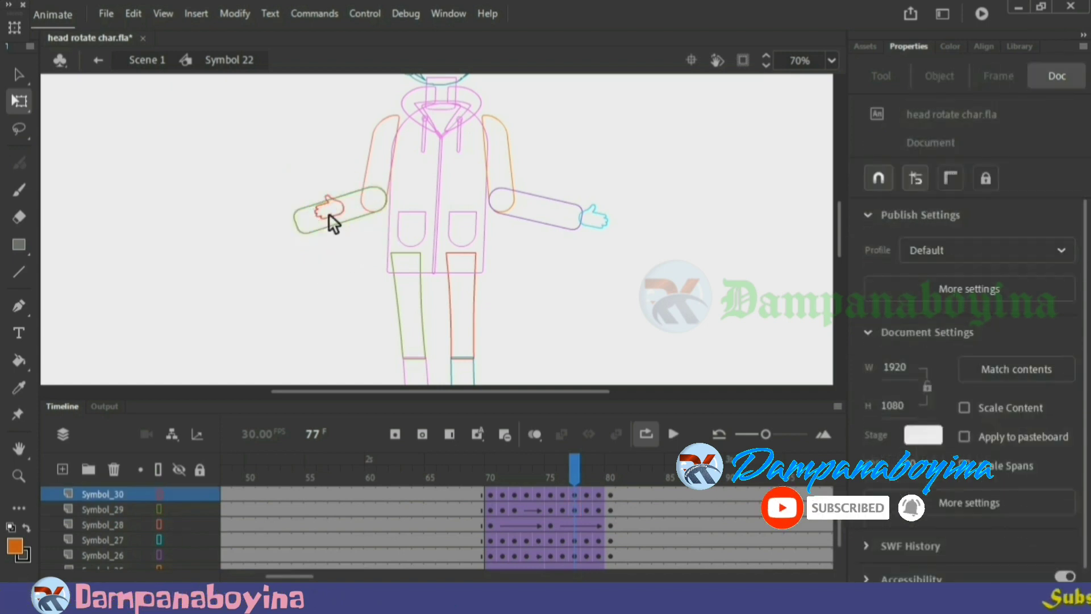
pyautogui.click(328, 217)
pyautogui.hotkey('shift', 'Down')
pyautogui.hotkey('shift', 'Down')
pyautogui.hotkey('shift', 'Left')
pyautogui.press('Left')
pyautogui.press('Left')
pyautogui.press('Left')
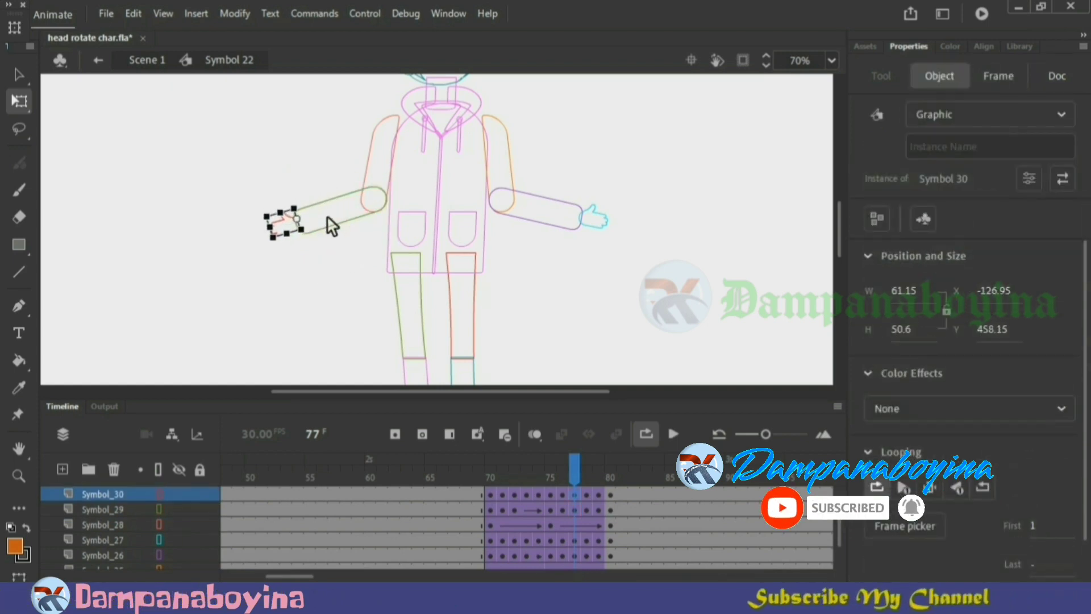
pyautogui.click(352, 284)
# Fit the right-side forearm and hand to the elbow on frame 78, and move the hand out to its cuff.
pyautogui.click(586, 467)
pyautogui.moveTo(575, 270); pyautogui.dragTo(523, 232)
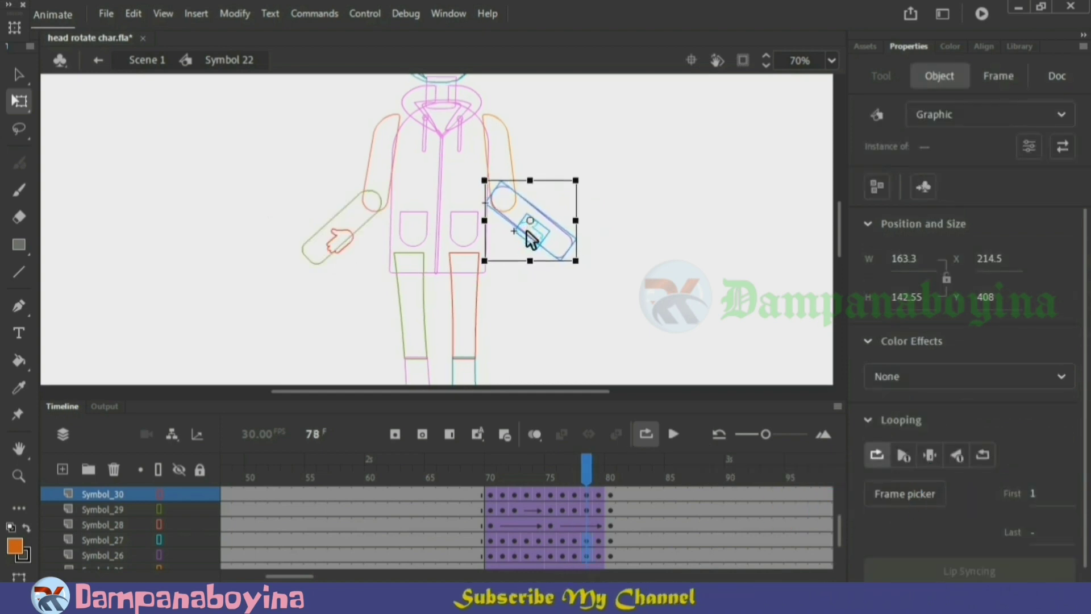
pyautogui.click(538, 238)
pyautogui.click(372, 244)
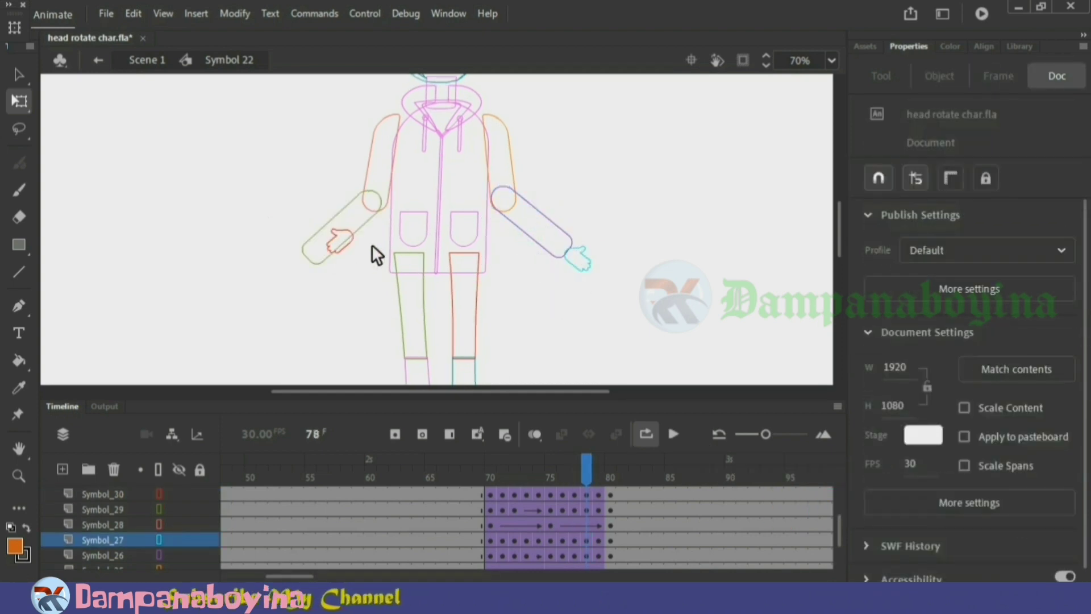
# Nudge the left-side forearm and hand together right and up to the elbow on frame 78.
pyautogui.click(365, 224)
pyautogui.moveTo(377, 253); pyautogui.dragTo(339, 232)
pyautogui.moveTo(319, 241); pyautogui.dragTo(326, 236)
pyautogui.click(358, 262)
# Move the left-side hand on frame 78 down and left to the cuff of its forearm.
pyautogui.click(344, 240)
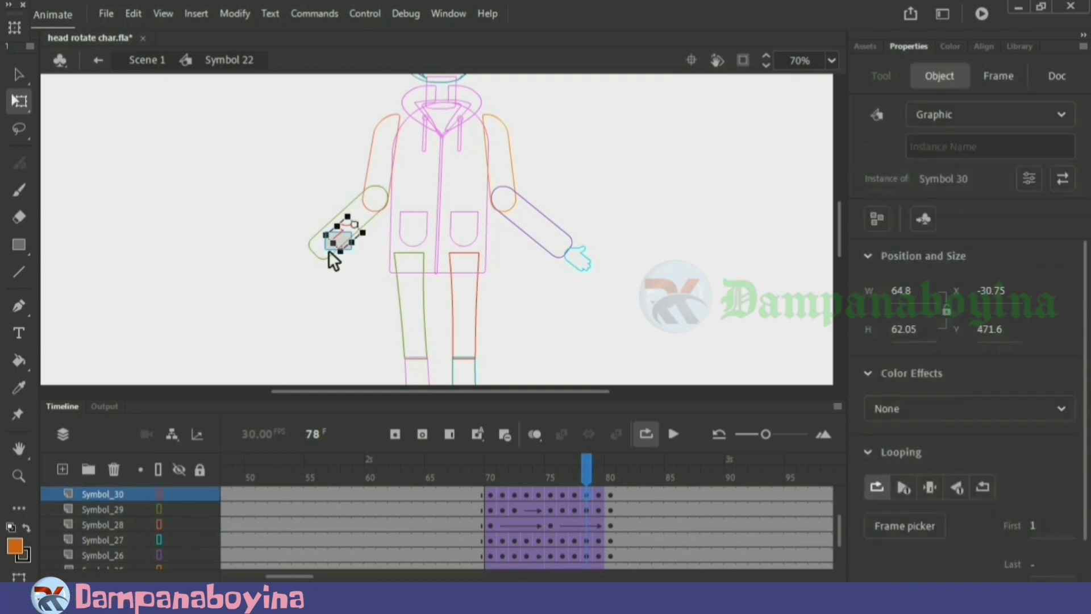
pyautogui.click(347, 254)
pyautogui.click(355, 242)
pyautogui.hotkey('shift', 'Left')
pyautogui.hotkey('shift', 'Left')
pyautogui.hotkey('shift', 'Left')
pyautogui.hotkey('shift', 'Left')
pyautogui.hotkey('shift', 'Left')
pyautogui.hotkey('shift', 'Down')
pyautogui.hotkey('shift', 'Down')
pyautogui.hotkey('shift', 'Left')
pyautogui.hotkey('shift', 'Left')
pyautogui.hotkey('shift', 'Left')
pyautogui.hotkey('shift', 'Left')
pyautogui.hotkey('shift', 'Left')
pyautogui.hotkey('shift', 'Down')
pyautogui.hotkey('shift', 'Down')
pyautogui.hotkey('shift', 'Down')
pyautogui.hotkey('shift', 'Left')
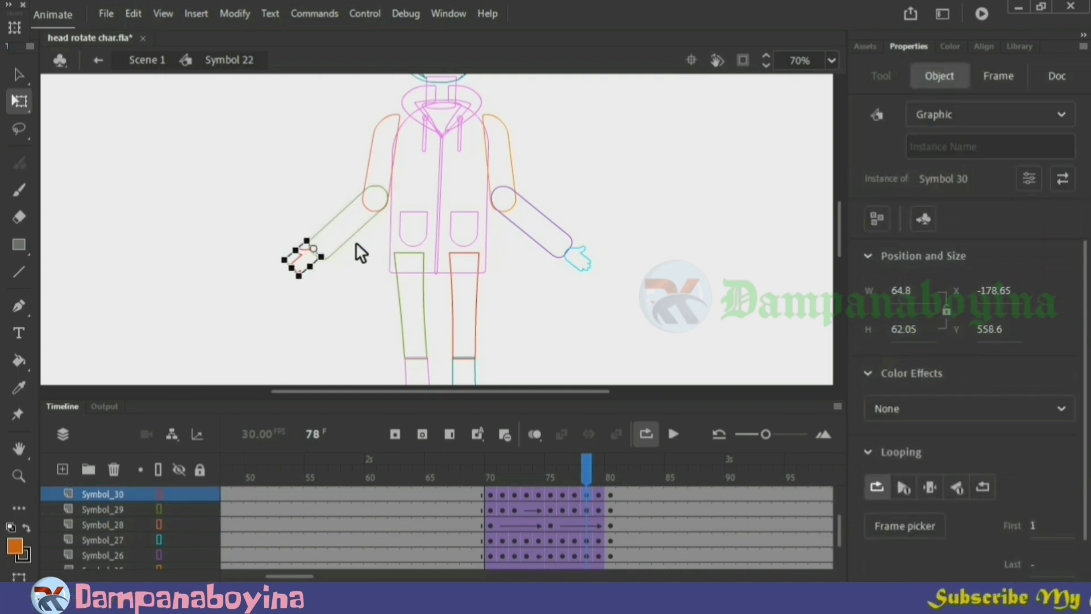
pyautogui.click(363, 266)
# Fit the right-side forearm and hand to the elbow on frame 79, and move the hand down to its cuff.
pyautogui.click(602, 464)
pyautogui.moveTo(564, 277); pyautogui.dragTo(524, 252)
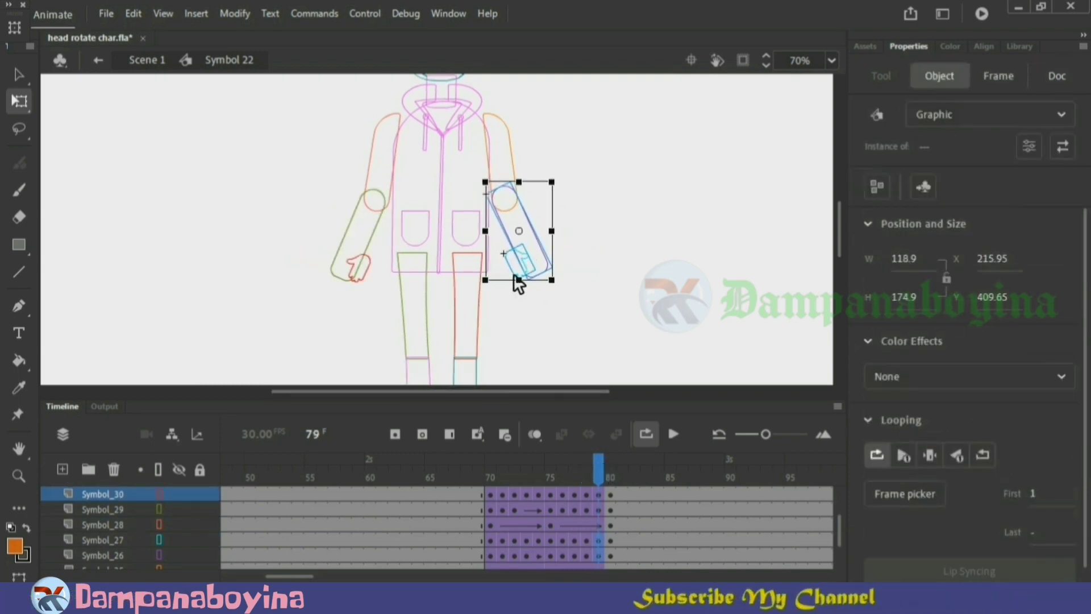
pyautogui.click(520, 268)
pyautogui.click(539, 277)
pyautogui.click(522, 277)
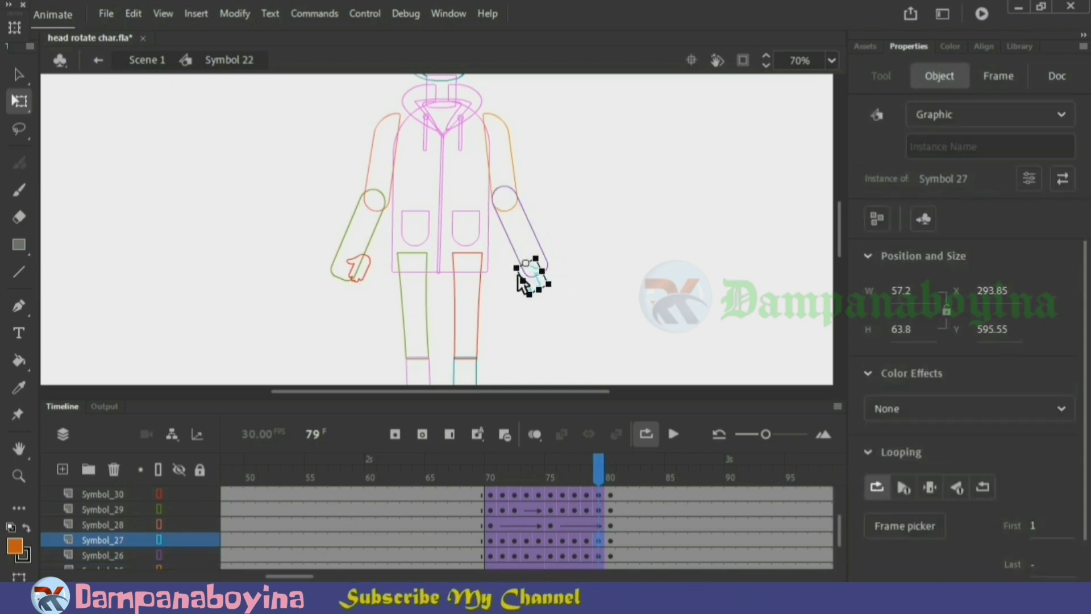
pyautogui.click(526, 315)
# Nudge the left-side forearm and hand together right and up to the elbow on frame 79.
pyautogui.moveTo(377, 286); pyautogui.dragTo(325, 243)
pyautogui.press('Right')
pyautogui.press('Right')
pyautogui.press('Right')
pyautogui.press('Right')
pyautogui.press('Right')
pyautogui.press('Up')
pyautogui.press('Up')
pyautogui.press('Up')
pyautogui.press('Up')
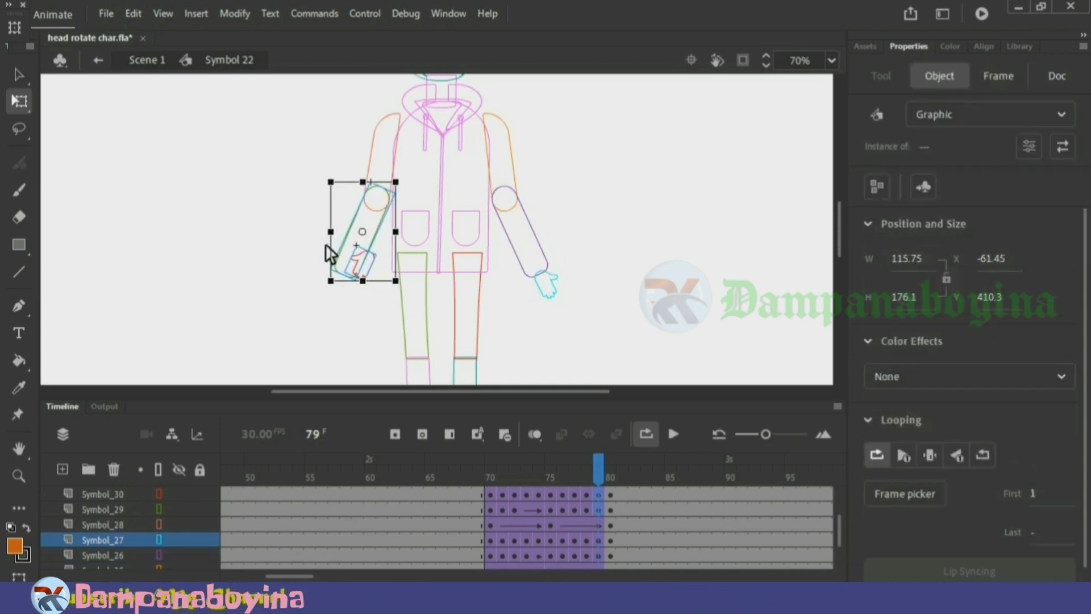
# Move the left-side hand on frame 79 down and left to the cuff of its forearm.
pyautogui.click(374, 275)
pyautogui.click(373, 274)
pyautogui.hotkey('shift', 'Down')
pyautogui.hotkey('shift', 'Down')
pyautogui.hotkey('shift', 'Down')
pyautogui.hotkey('shift', 'Down')
pyautogui.hotkey('shift', 'Down')
pyautogui.hotkey('shift', 'Left')
pyautogui.hotkey('shift', 'Left')
pyautogui.hotkey('shift', 'Left')
pyautogui.hotkey('shift', 'Left')
pyautogui.hotkey('shift', 'Left')
pyautogui.hotkey('shift', 'Left')
pyautogui.click(372, 305)
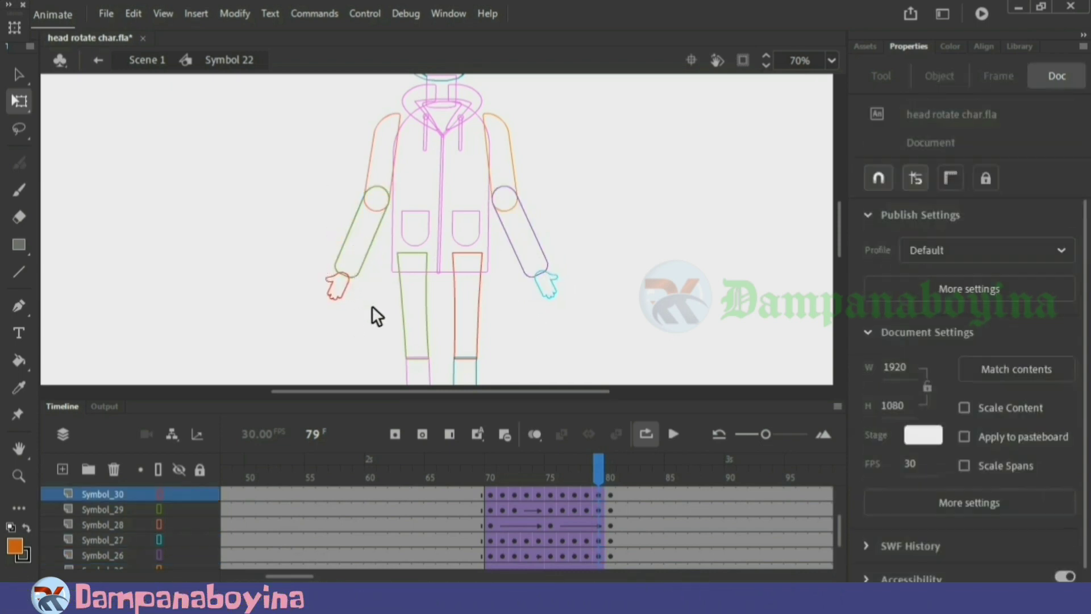
# Switch all layers from outlines back to full colour and scrub through the corrected arm swing up to frame 81.
pyautogui.click(158, 470)
pyautogui.click(613, 472)
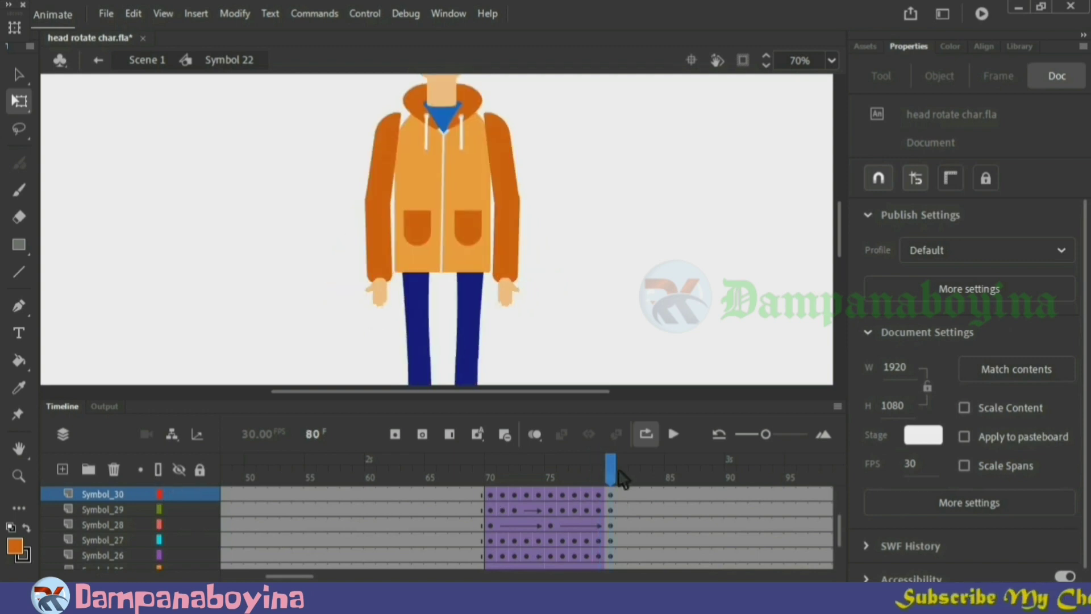
pyautogui.moveTo(561, 473); pyautogui.dragTo(625, 486)
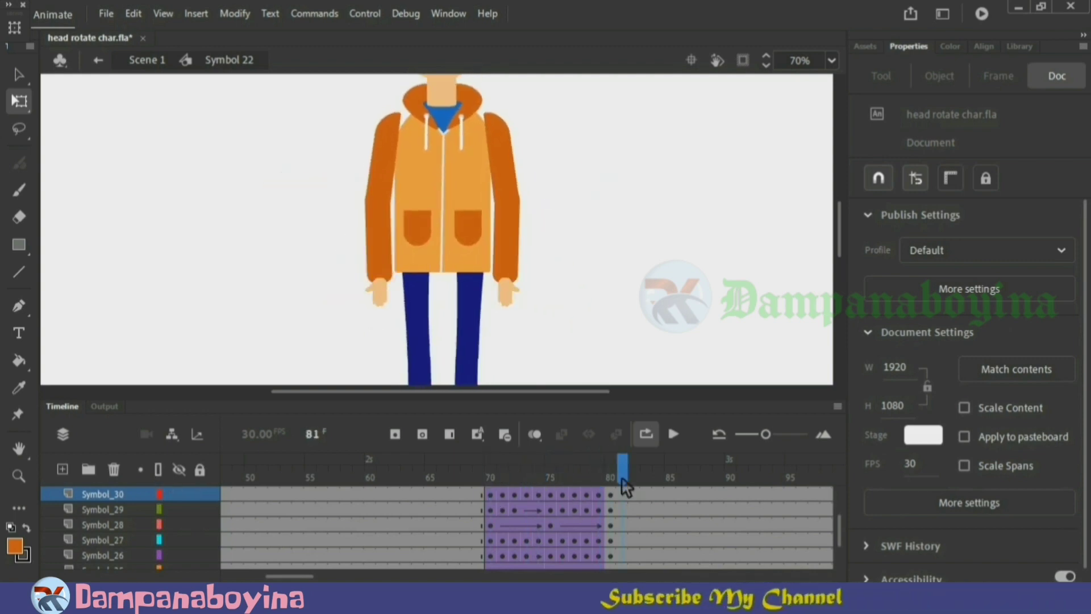
# Play back the symbol's animation with the whole character in view to check the arm swings.
pyautogui.click(674, 435)
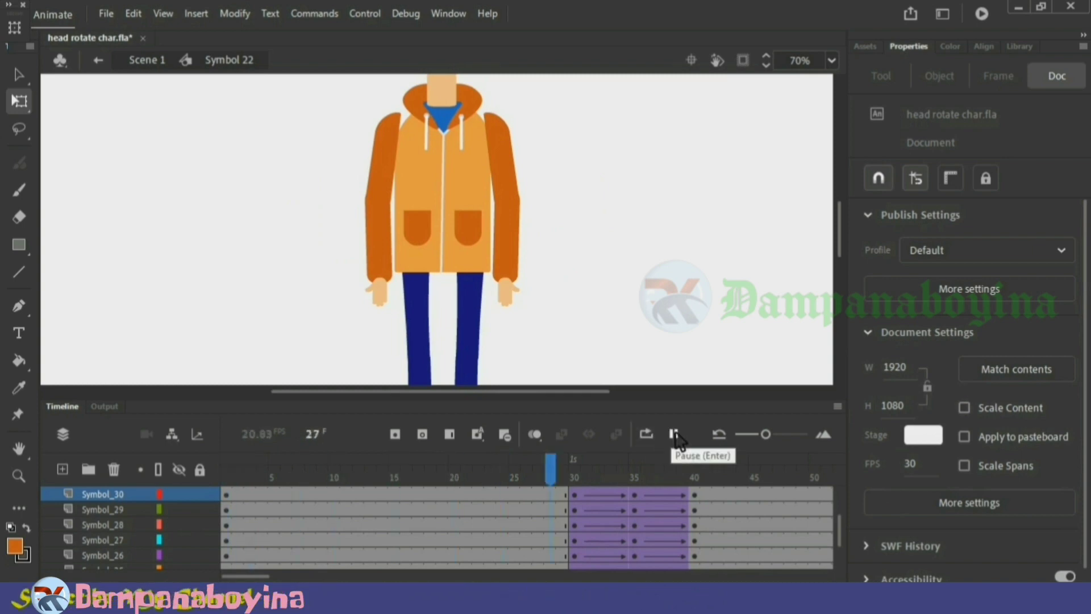
pyautogui.click(677, 439)
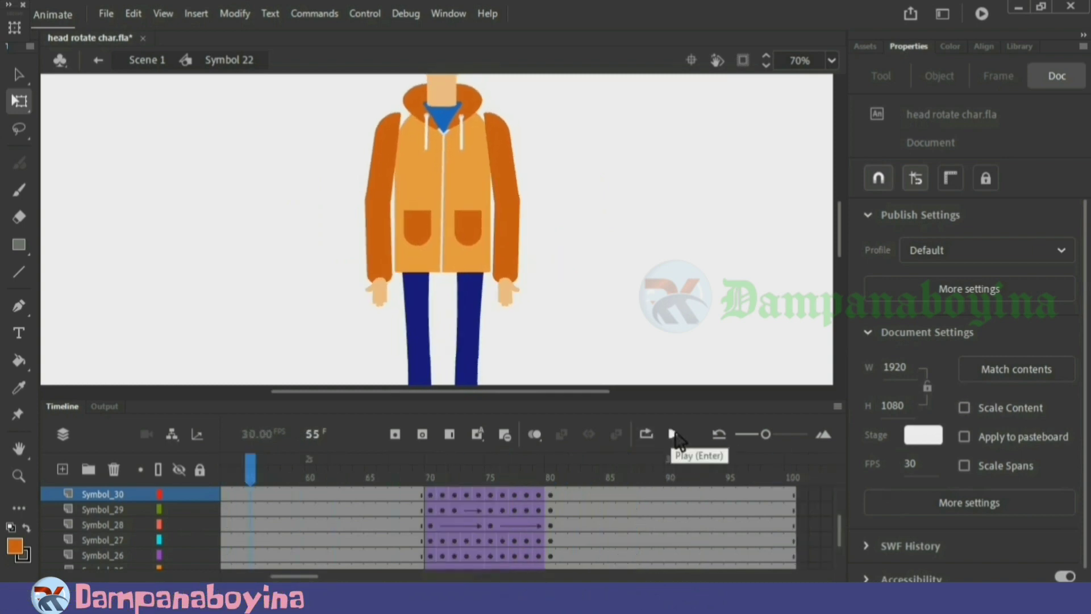
pyautogui.hotkey('ctrl', '-')
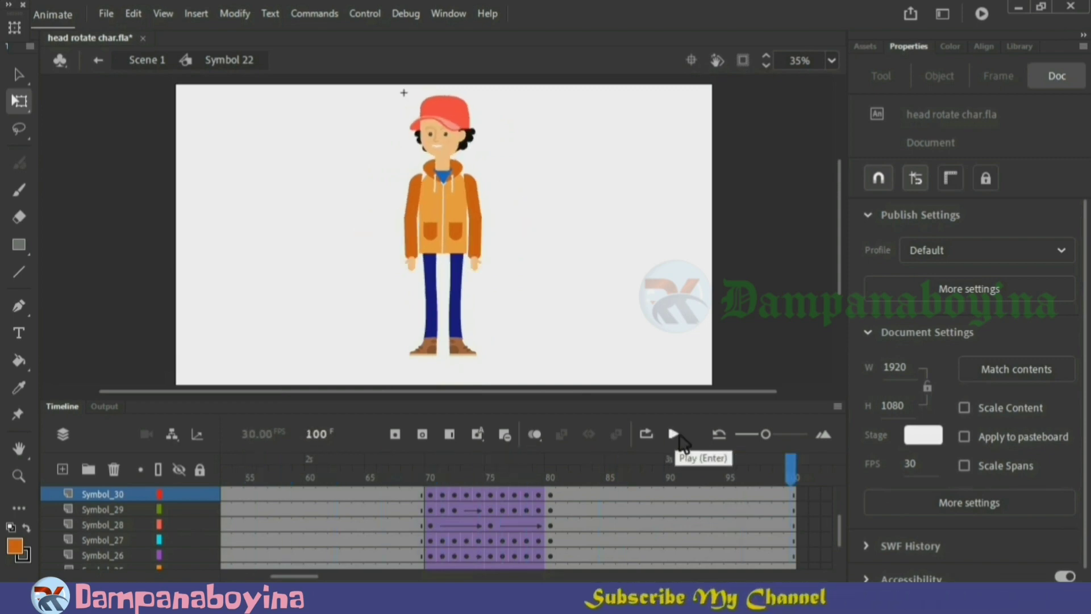
pyautogui.click(677, 437)
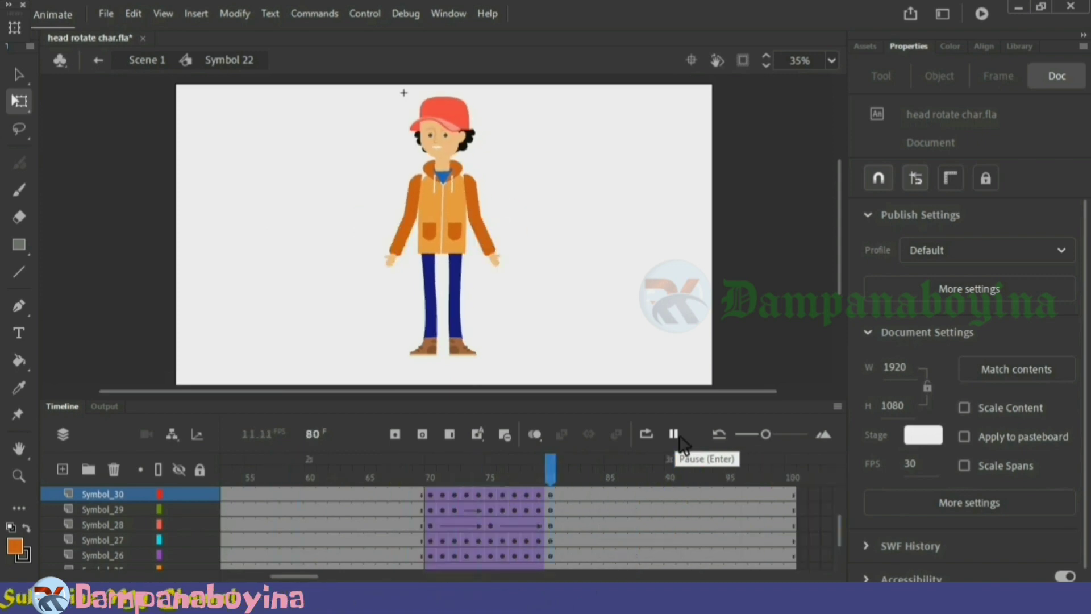
# Return to Scene 1, turn on looping over the full 100-frame timeline, and preview the character's animation.
pyautogui.doubleClick(593, 324)
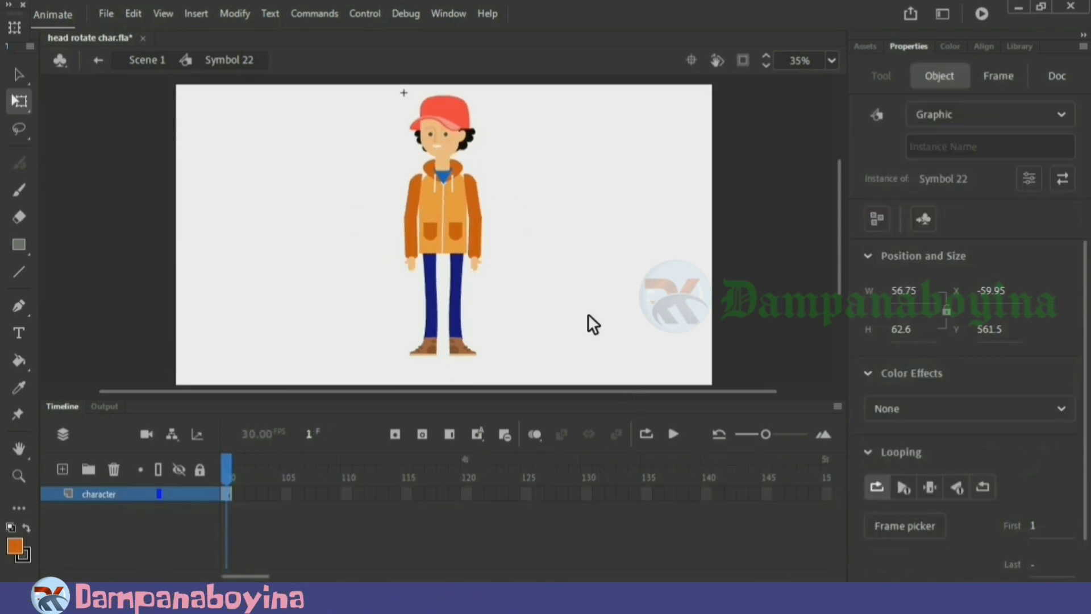
pyautogui.click(673, 435)
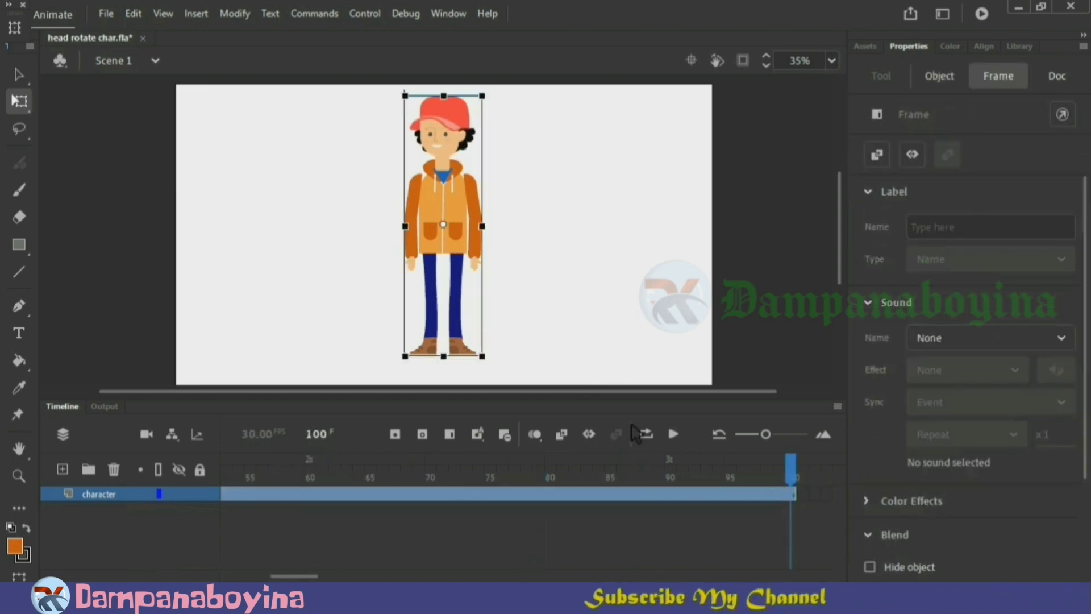
pyautogui.click(646, 434)
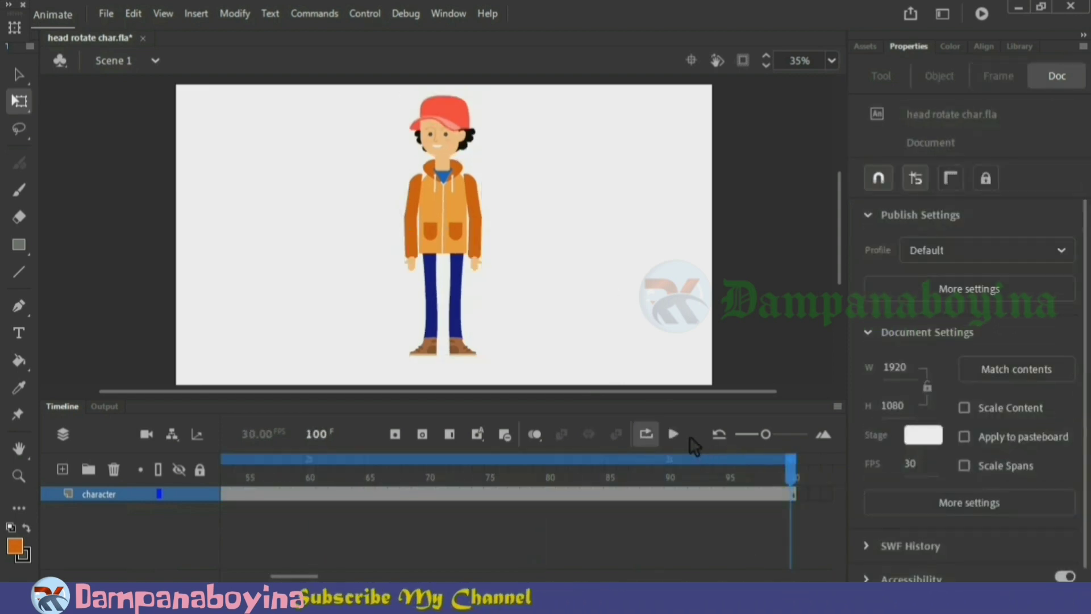
pyautogui.click(676, 436)
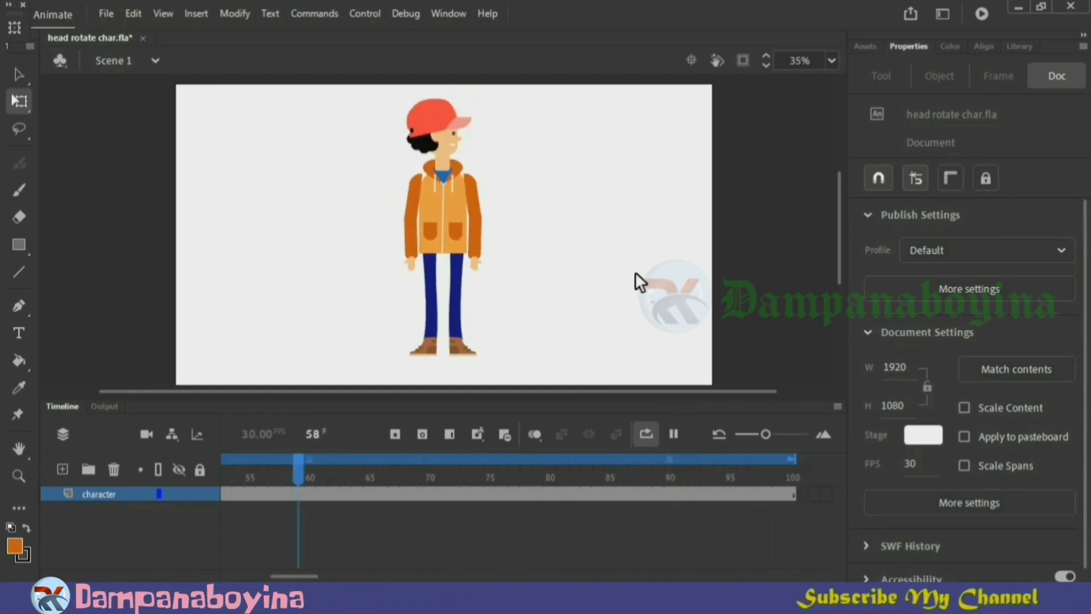
pyautogui.hotkey('ctrl', 'Return')
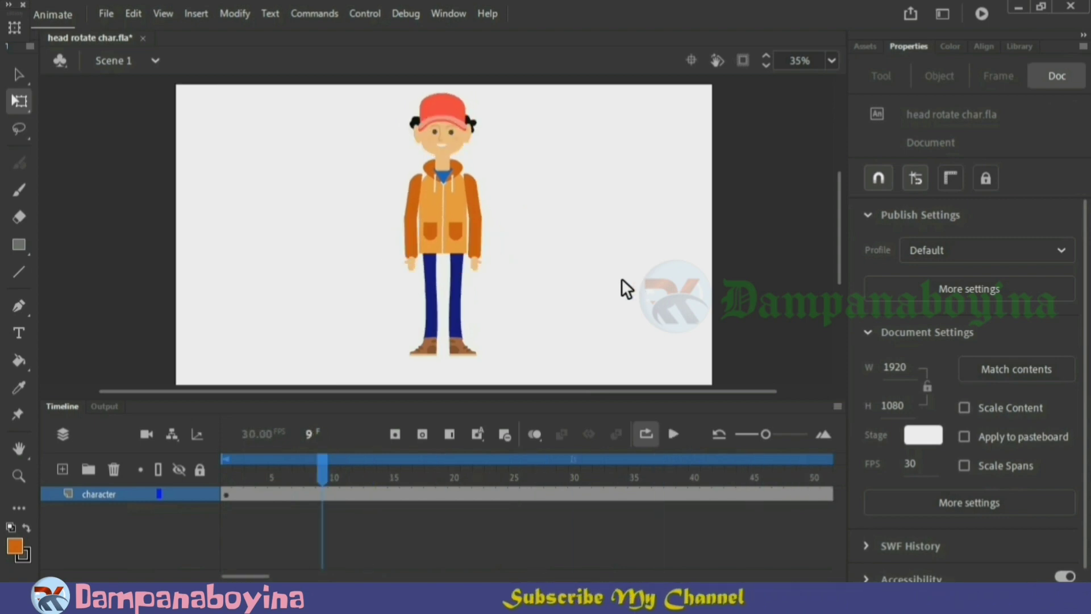